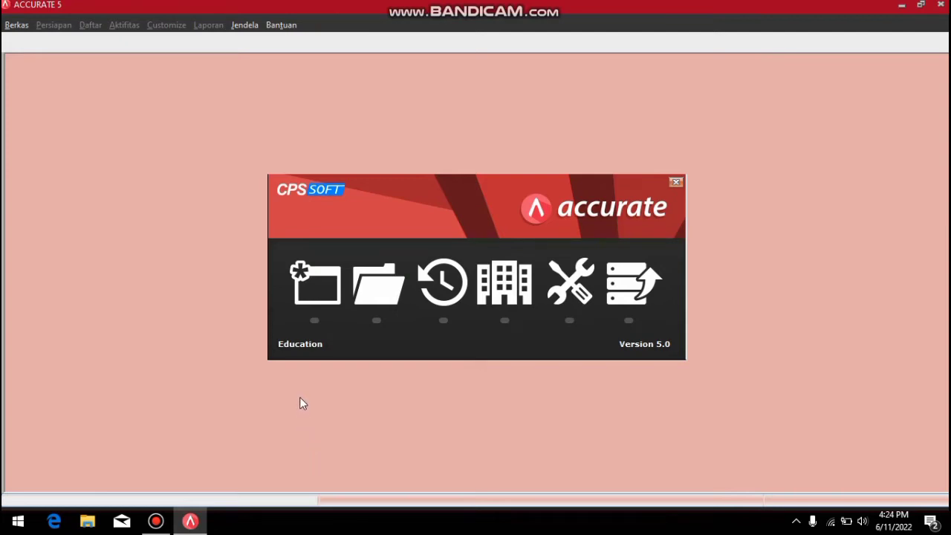
Create a new local database file named PT SHOE FASHION in the ACCURATE5 Education folder
left_click(313, 297)
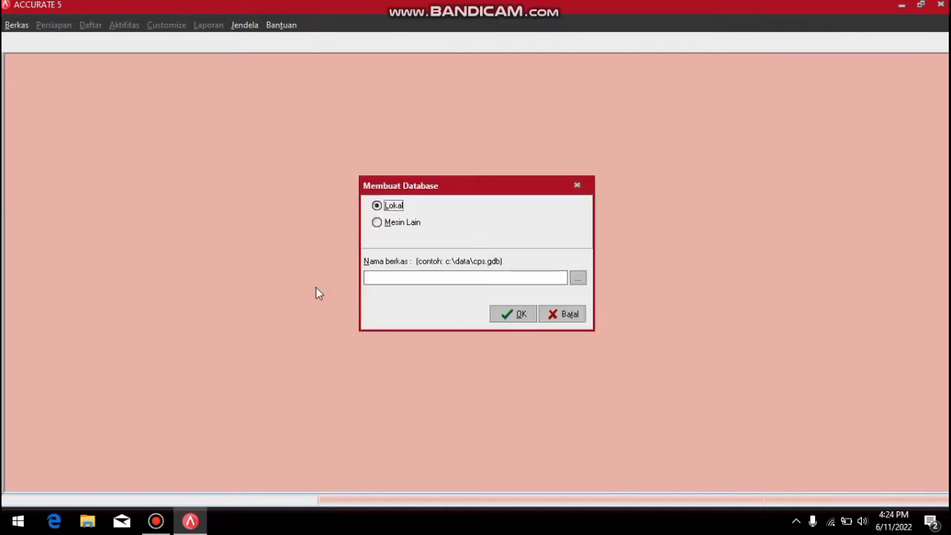
left_click(578, 279)
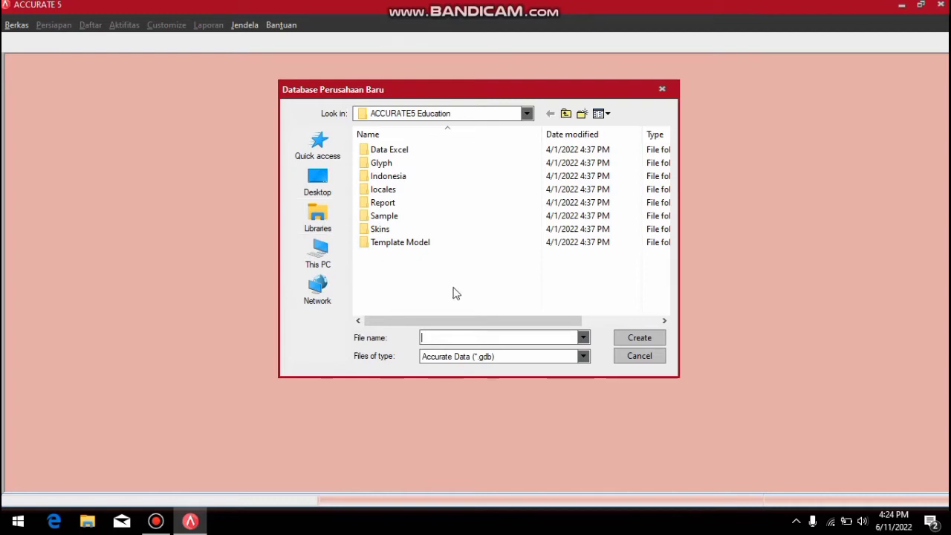
type("PT SHOE FASHION")
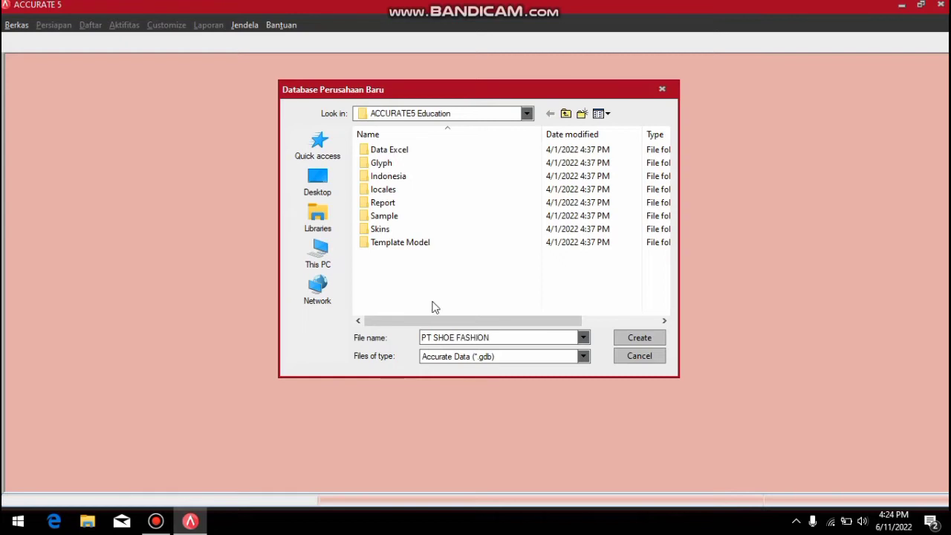
left_click(629, 338)
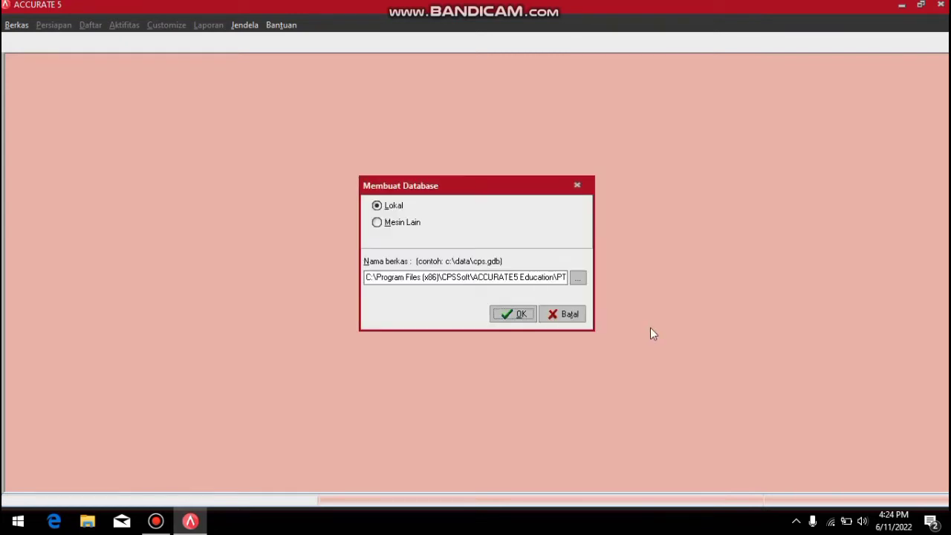
Confirm the new local database and log in as SUPERVISOR with the default password
left_click(506, 315)
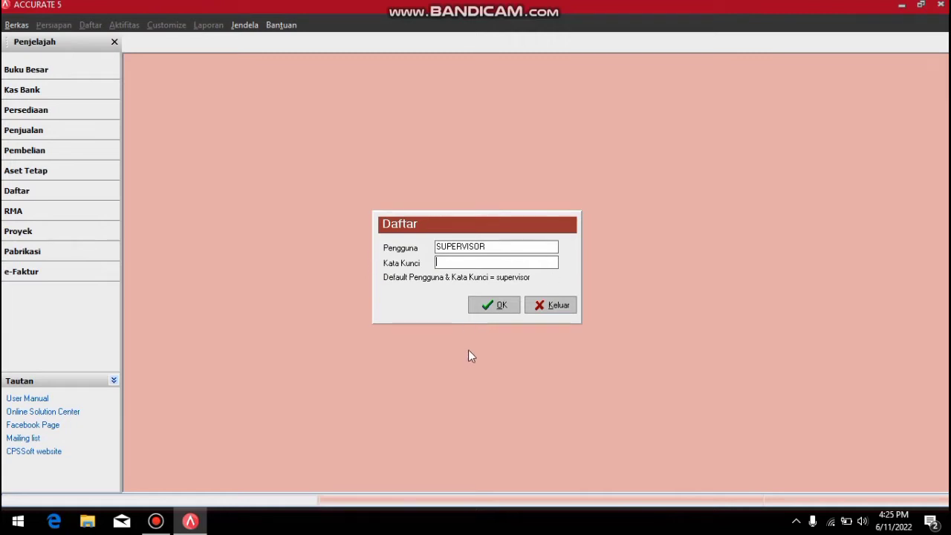
type("supervisor")
left_click(493, 306)
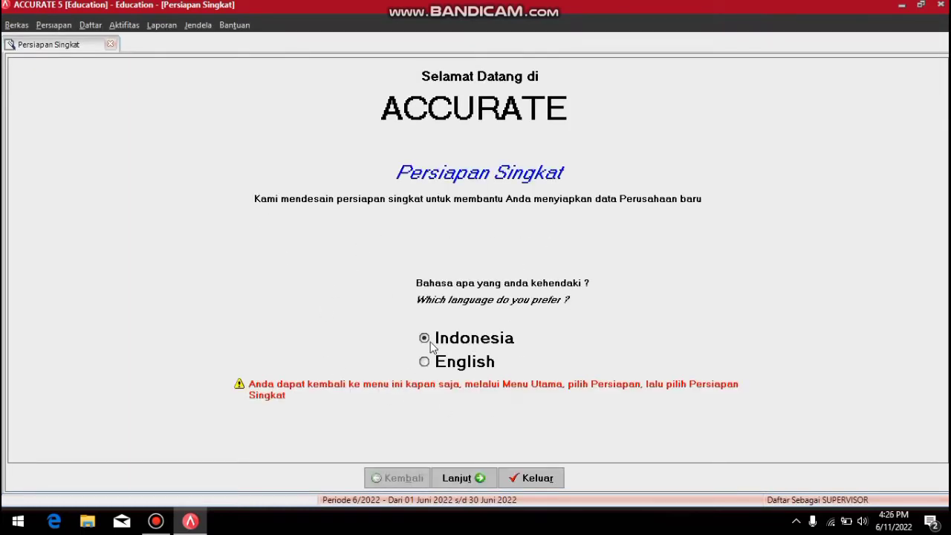
Proceed with Persiapan Standar and accept generating the default accounts and data
left_click(461, 479)
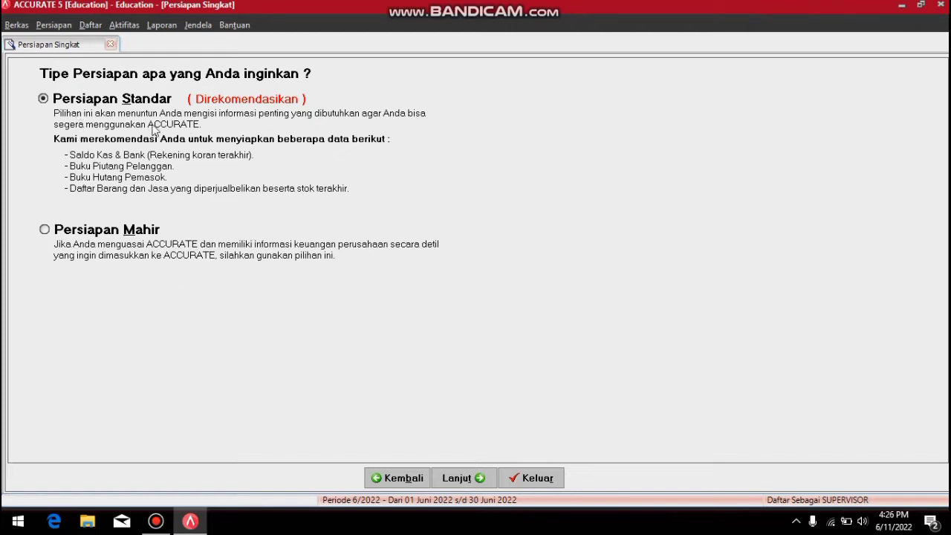
left_click(480, 482)
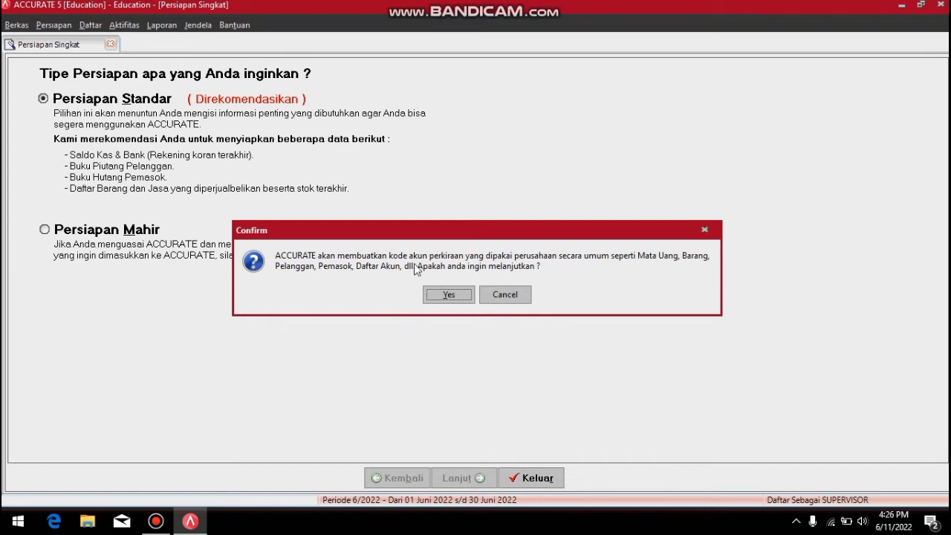
left_click(446, 295)
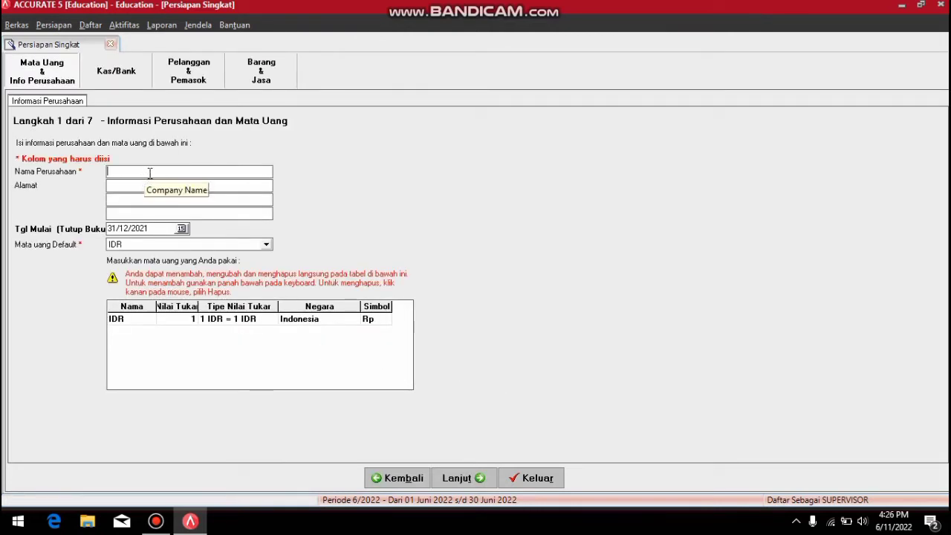
Enter PT SHOE FASHION as the company name, correcting the typos
type("P")
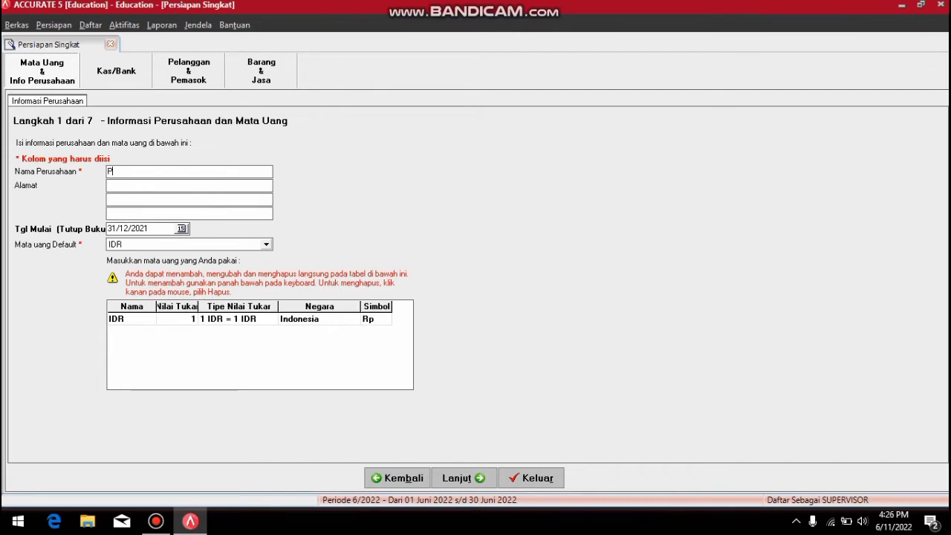
type("T F")
type("SHOE")
type(" FAS")
type("HIN")
key("BackSpace")
key("BackSpace")
type("ON")
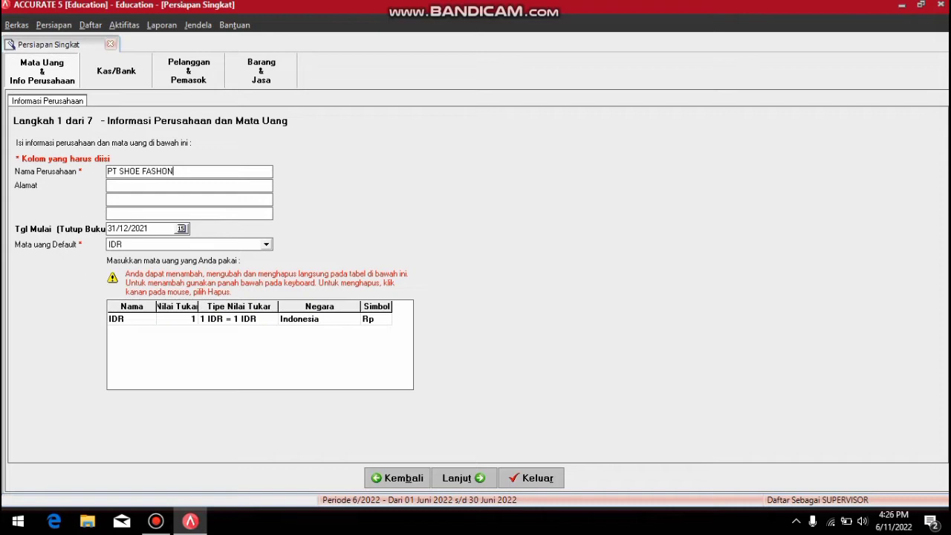
key("BackSpace")
key("BackSpace")
type("ION")
Fill the address lines Teluk Jambe, Karawang, Jawa Barat and continue to the Kas/Bank step
left_click(160, 186)
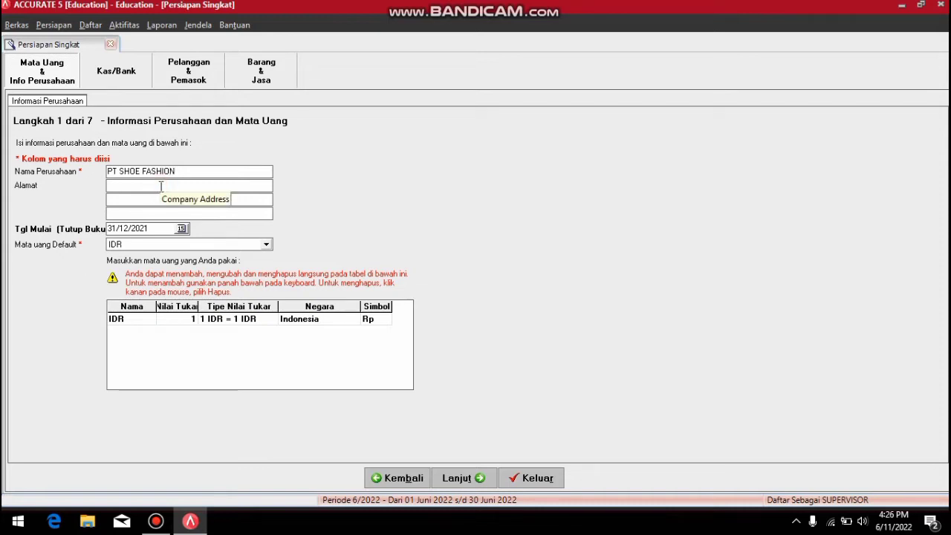
type("Tel")
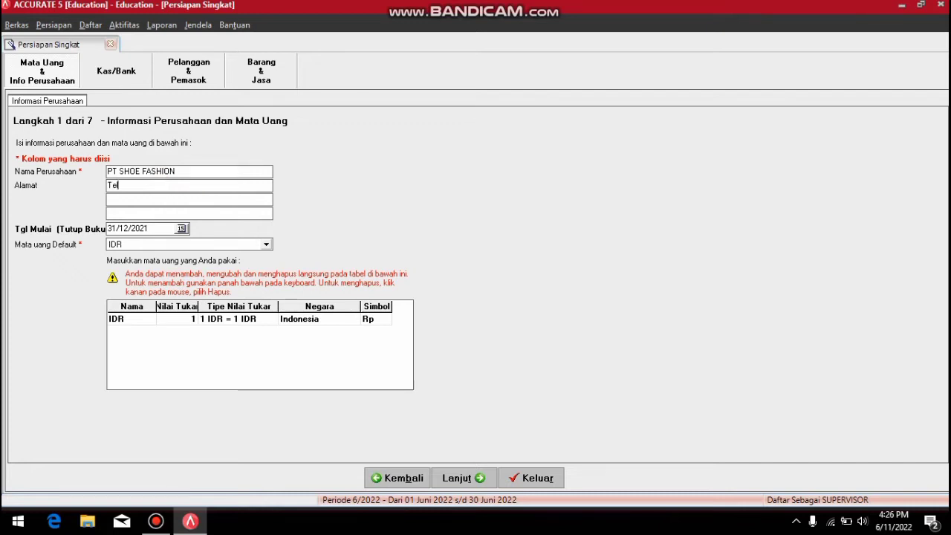
type("uk Jambe")
left_click(145, 200)
type("Karawang")
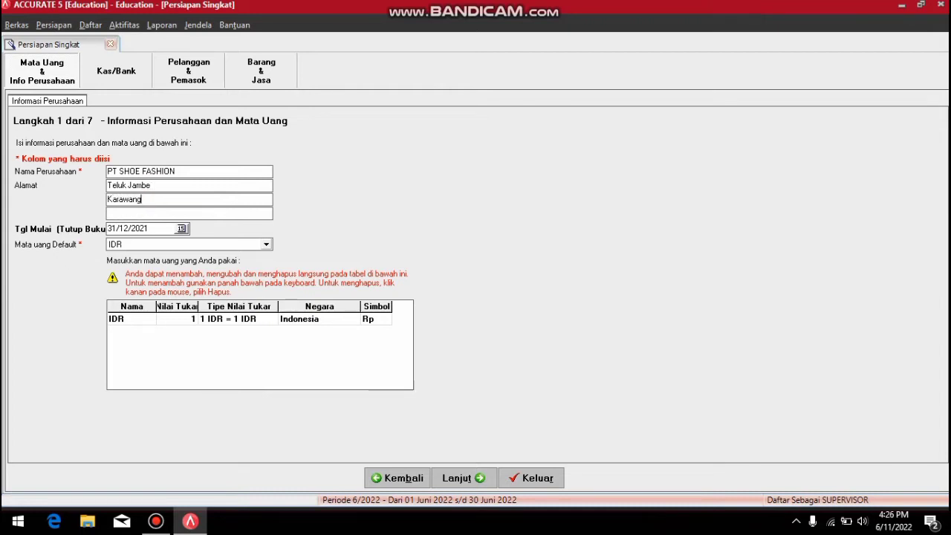
left_click(137, 212)
type("Jwa")
type("Bara")
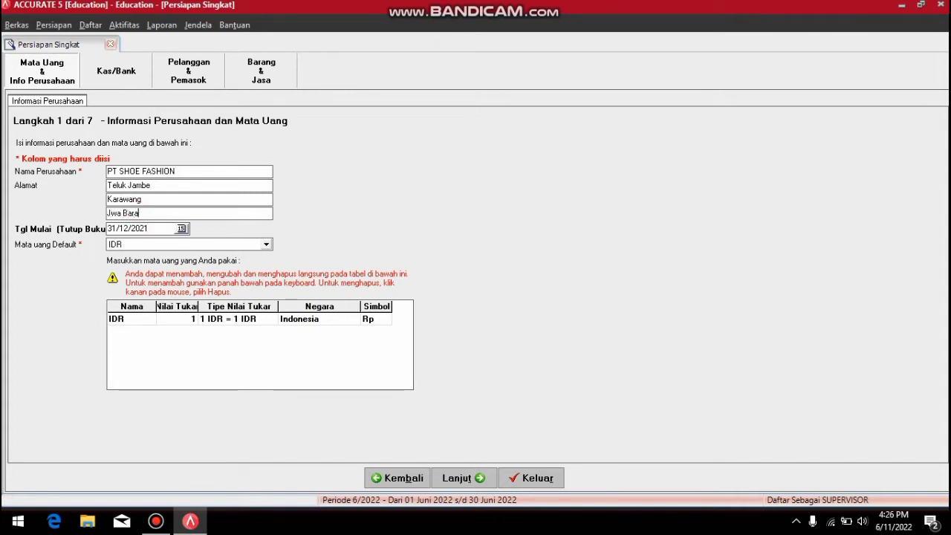
type("t")
left_click(113, 213)
type("a")
left_click(473, 477)
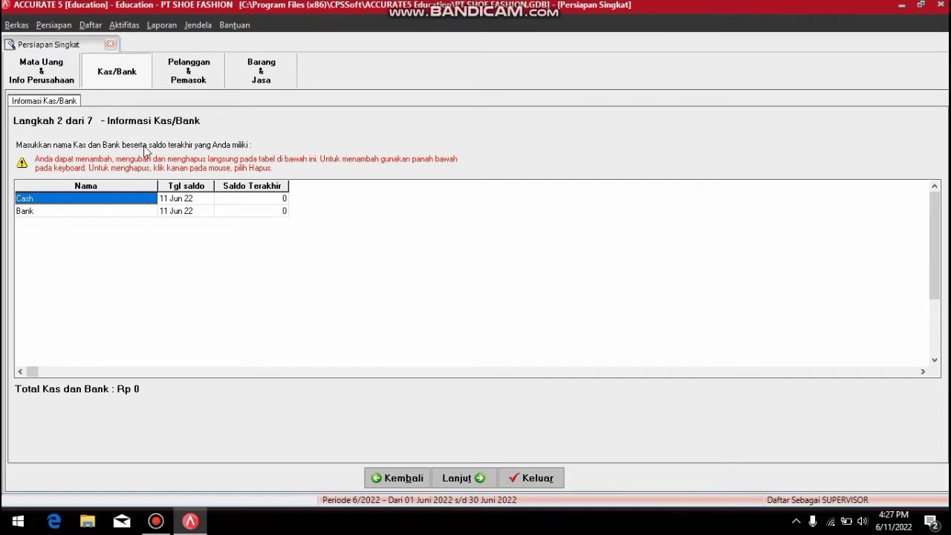
Explore the Cash and Bank rows and make a first, discarded Petty Cash row
left_click(100, 199)
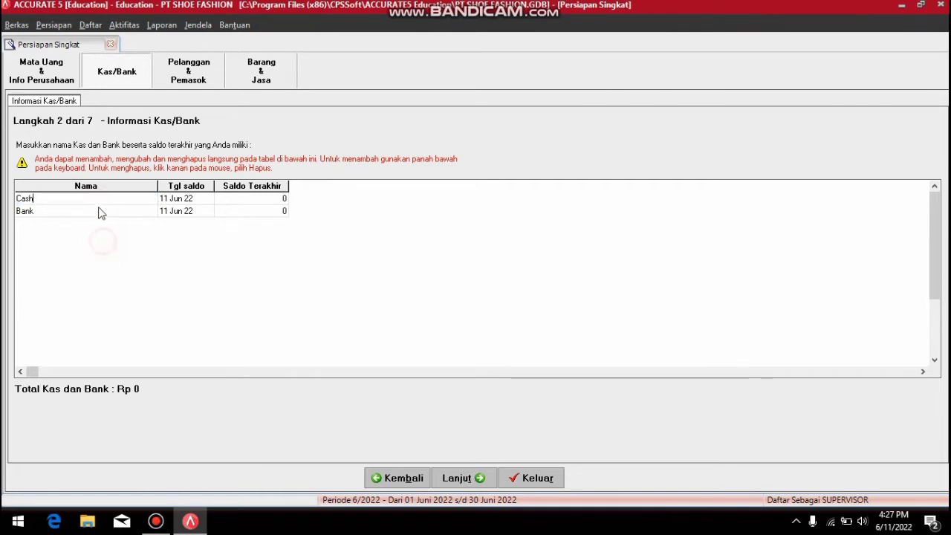
left_click(124, 232)
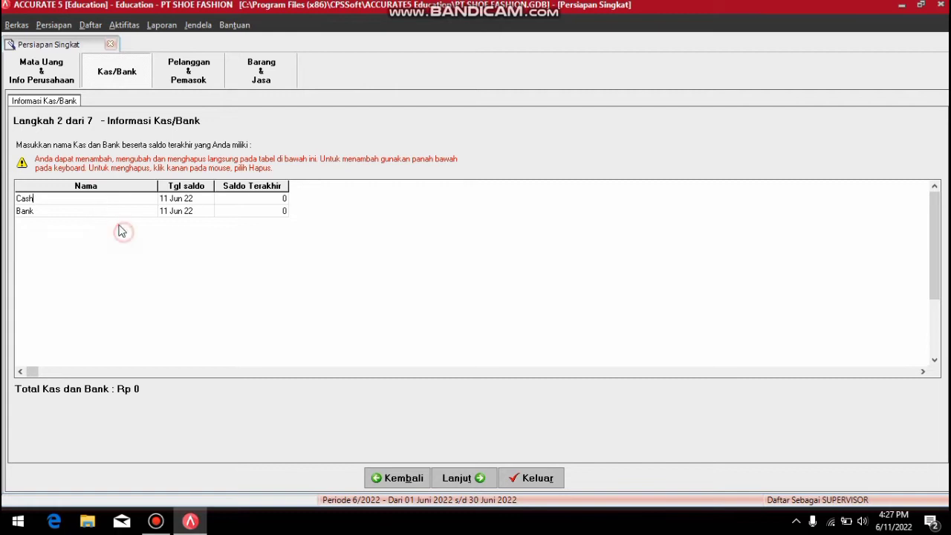
left_click(303, 199)
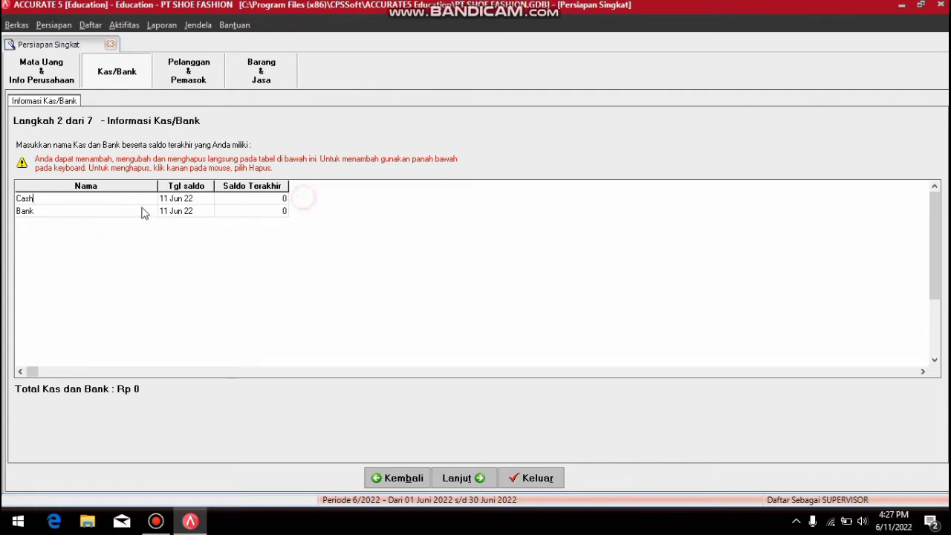
right_click(113, 199)
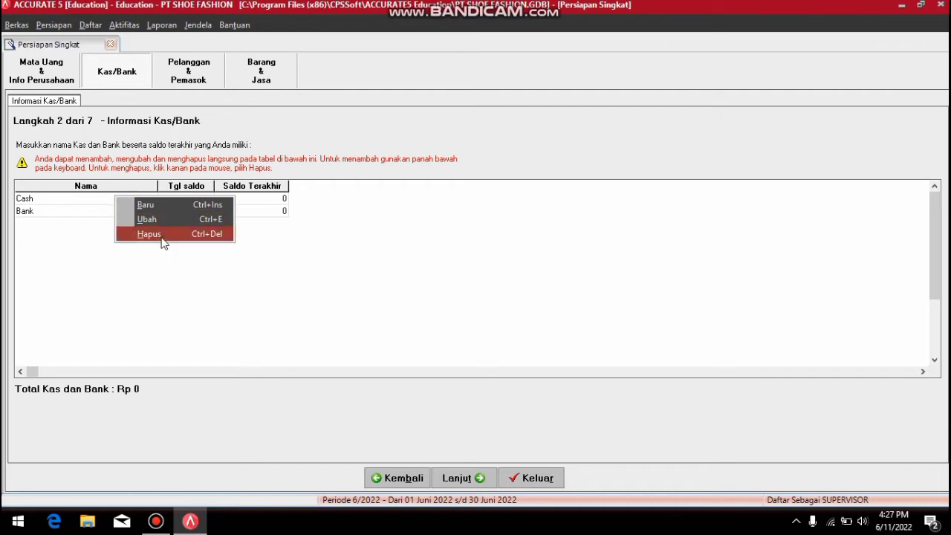
left_click(132, 270)
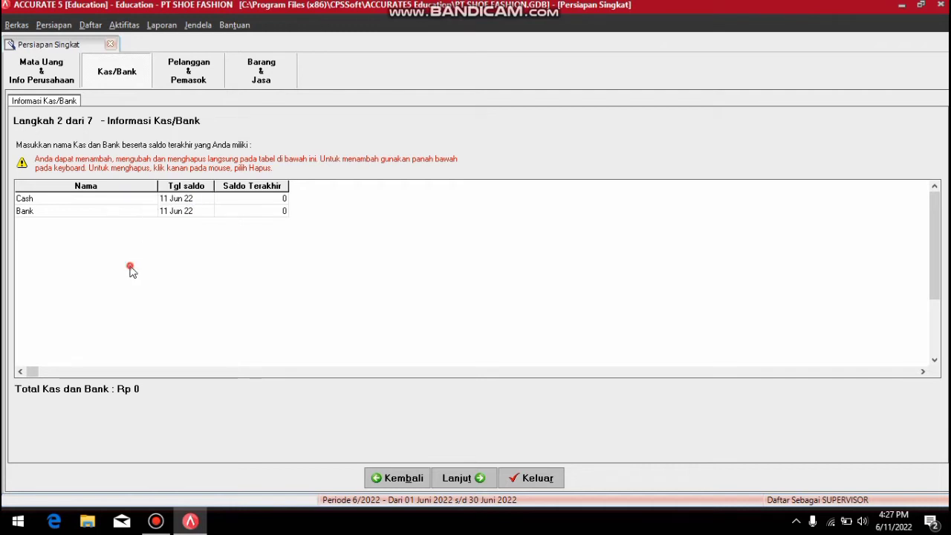
left_click(239, 214)
key("Down")
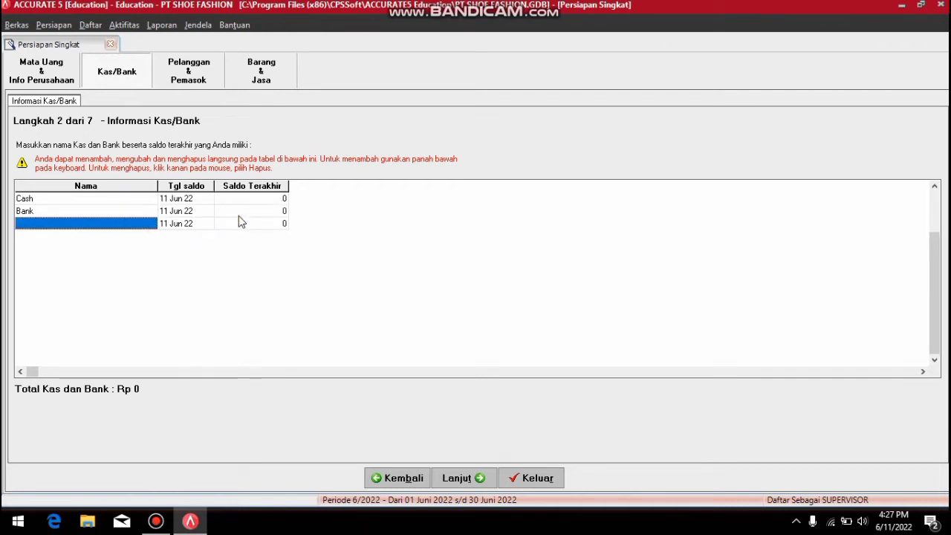
key("Tab")
left_click(114, 225)
type("Pe")
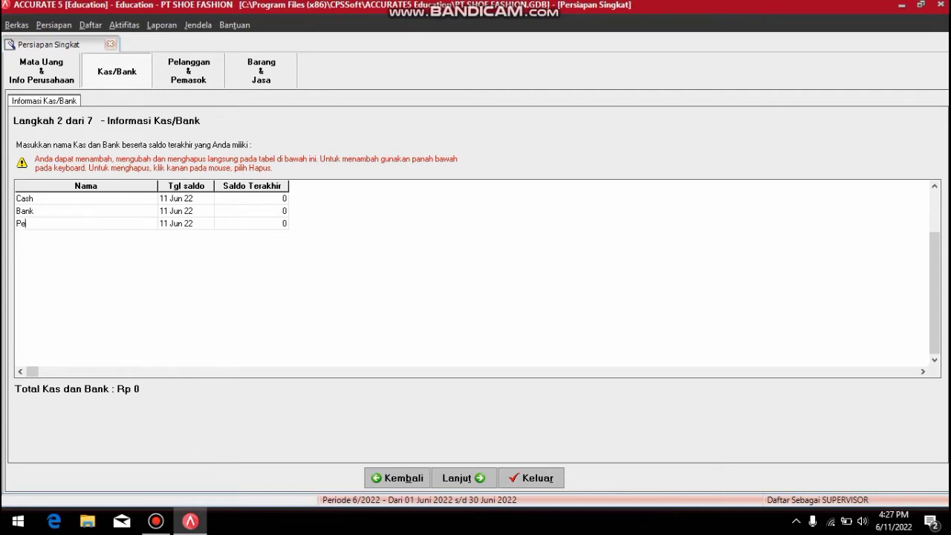
type("tty Cash")
key("Down")
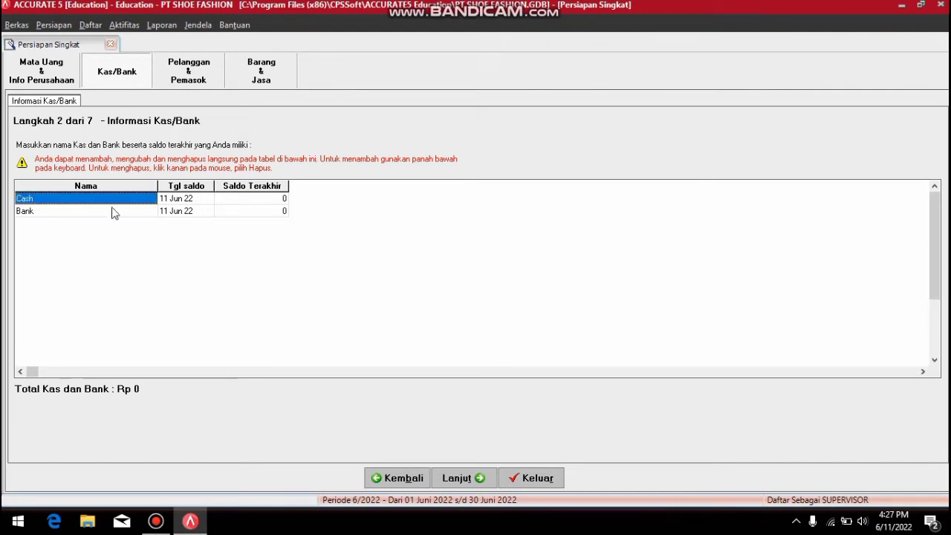
Add a Petty Cash account row below Bank in the Kas/Bank grid
left_click(227, 212)
key("Down")
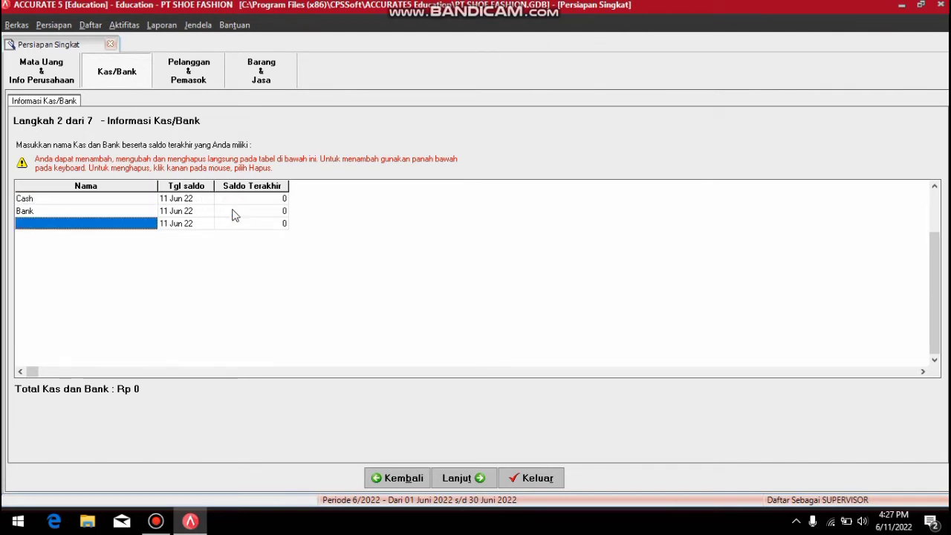
type("Petty Cas")
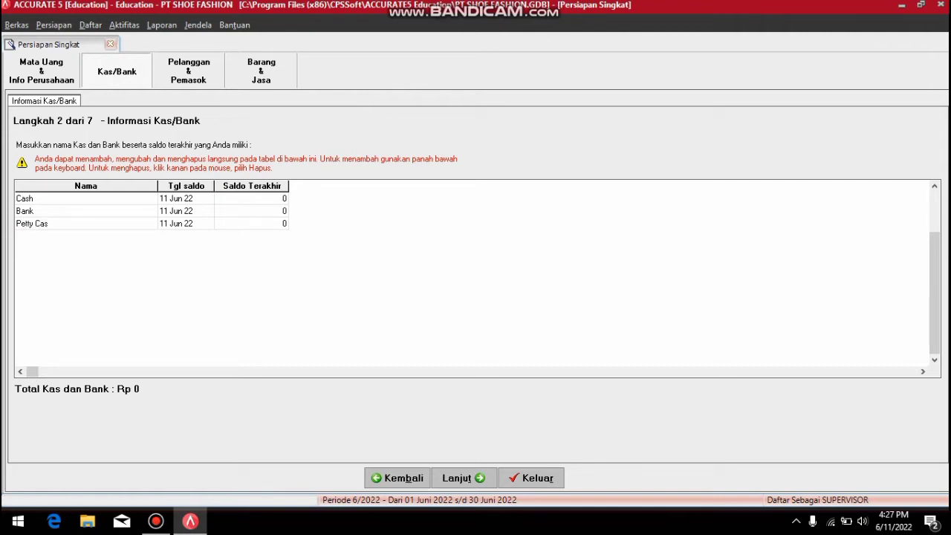
type("h")
key("Tab")
key("Tab")
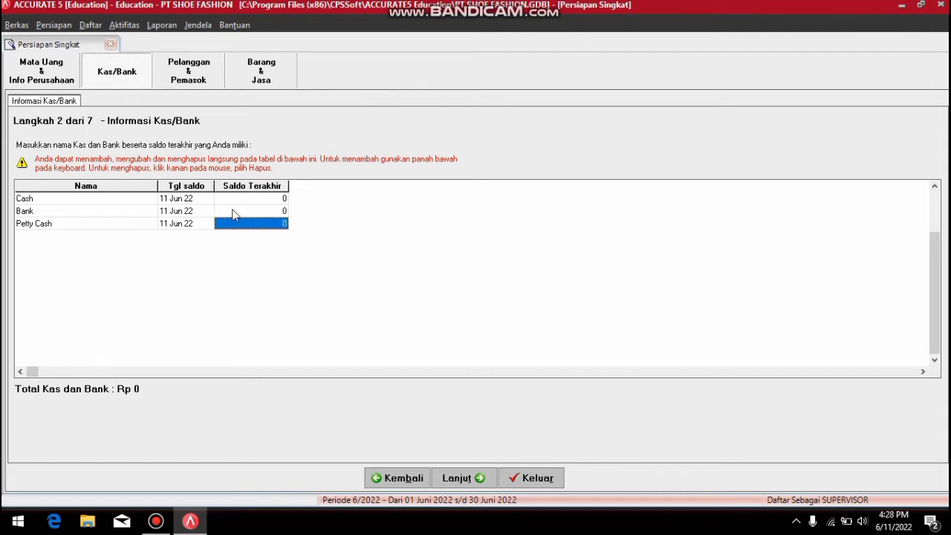
key("Up")
key("Up")
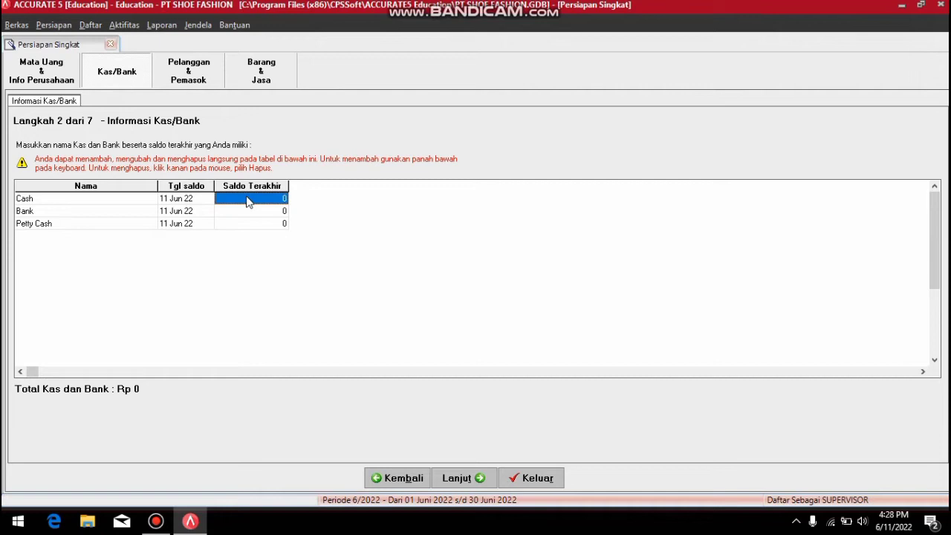
Set the Cash opening balance to 20, clearing the invalid number error
type("20.")
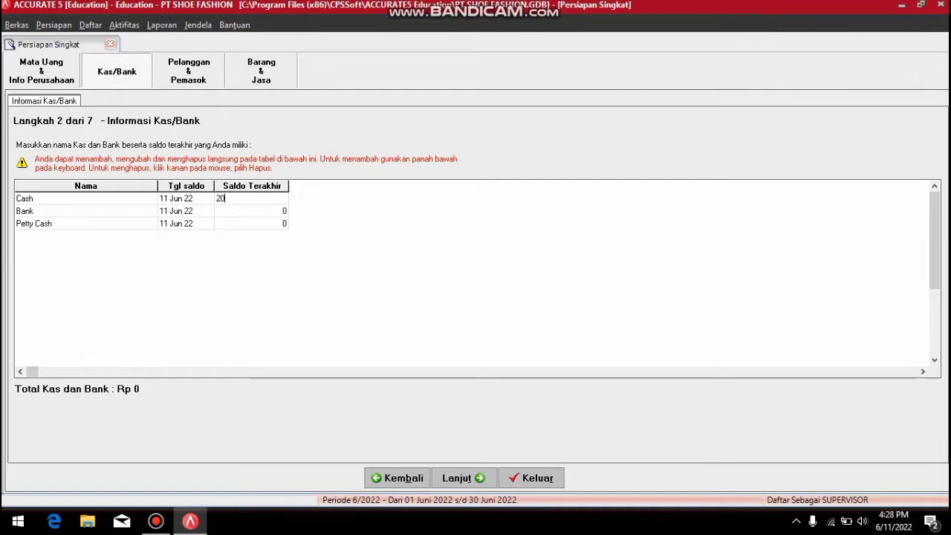
type("000.000")
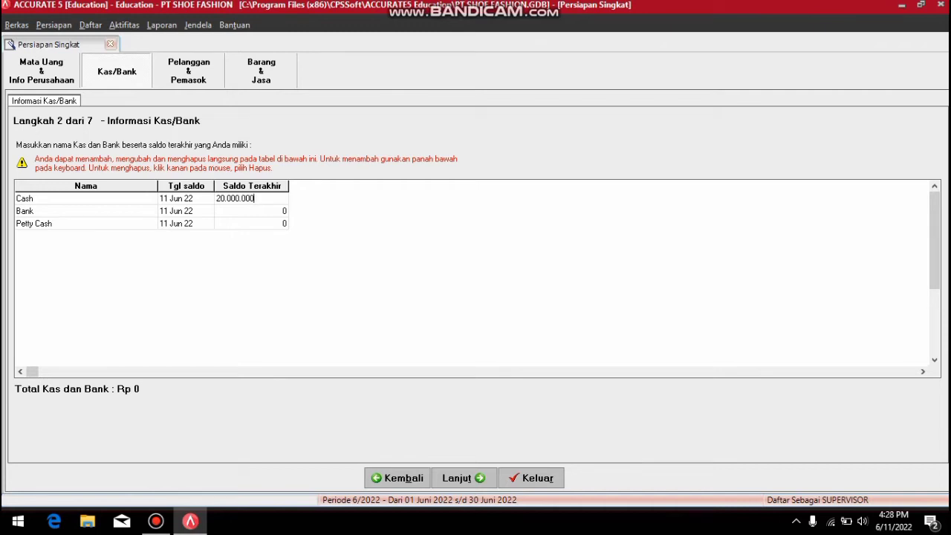
key("Return")
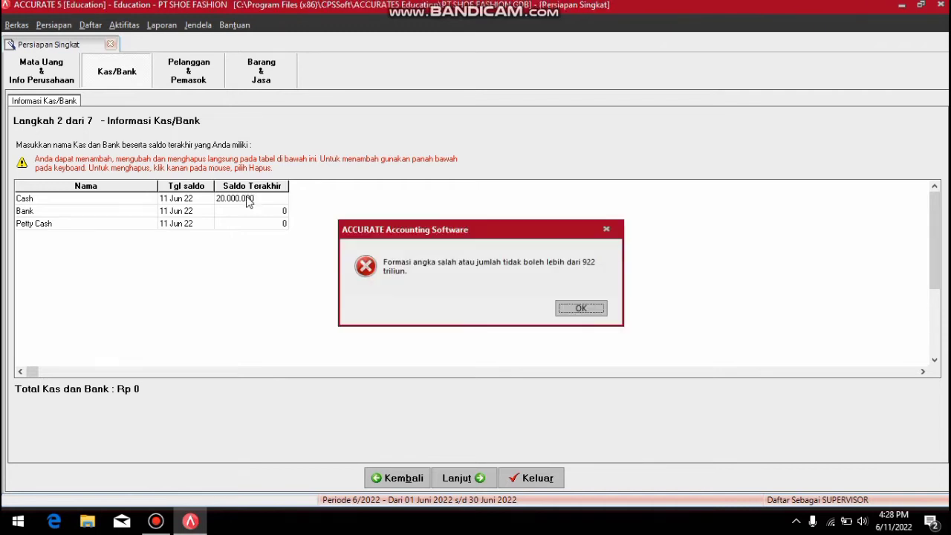
left_click(606, 230)
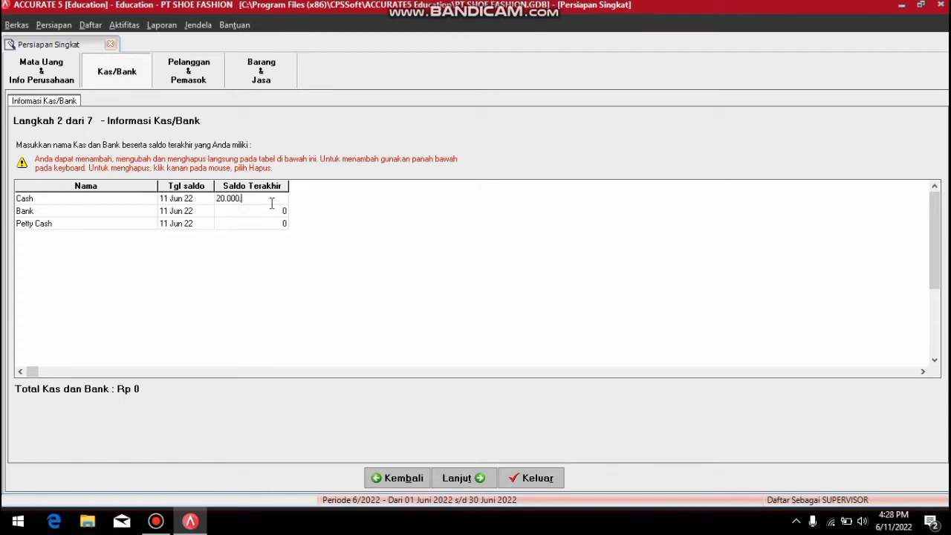
key("Return")
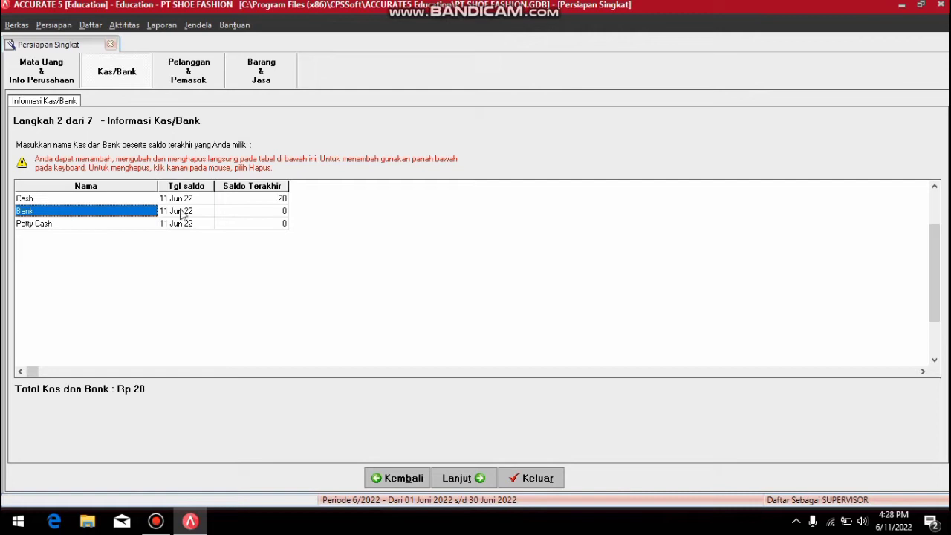
Review the Bank and Petty Cash balances and continue to customer information
left_click(251, 214)
left_click(240, 221)
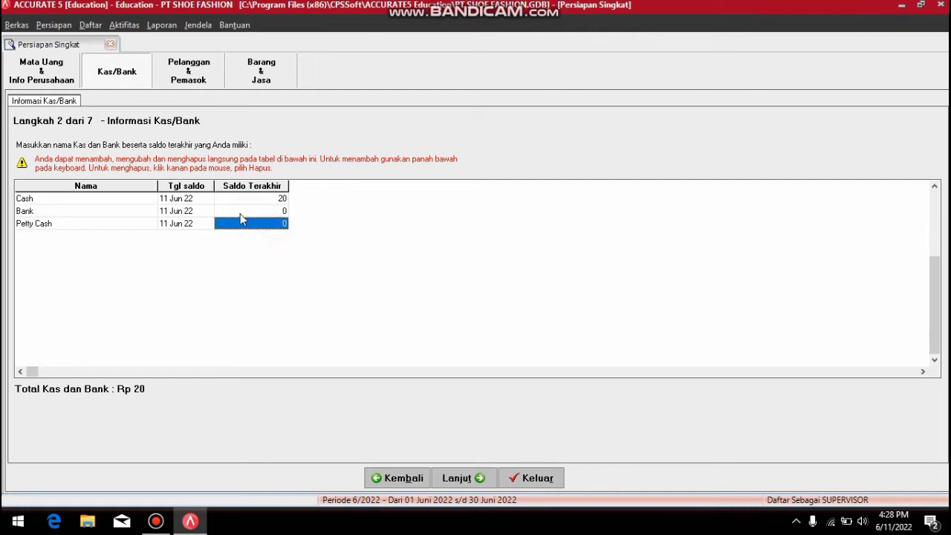
left_click(239, 207)
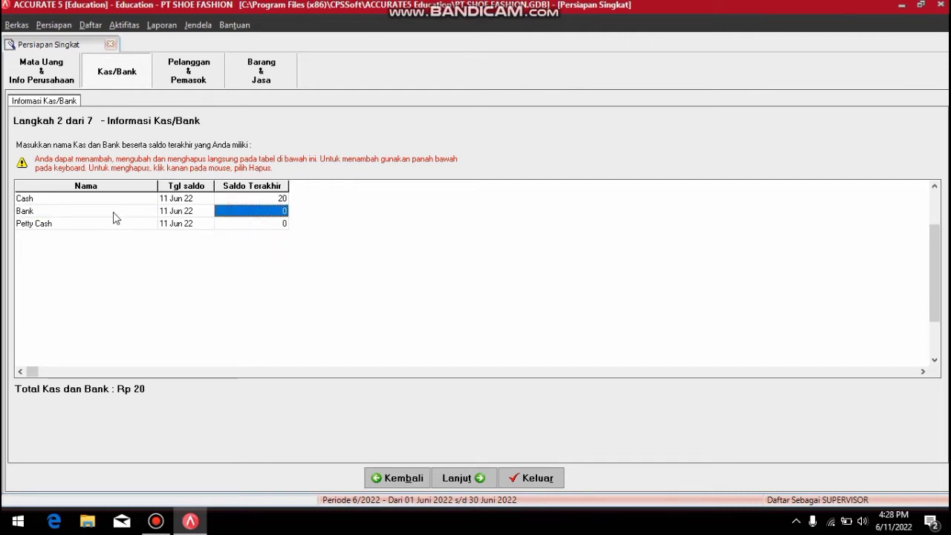
left_click(269, 223)
left_click(418, 227)
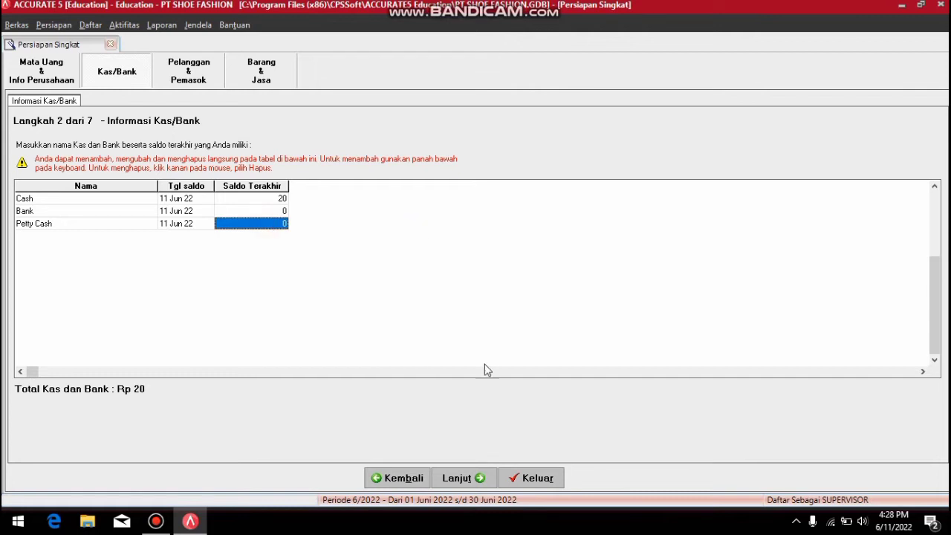
left_click(458, 482)
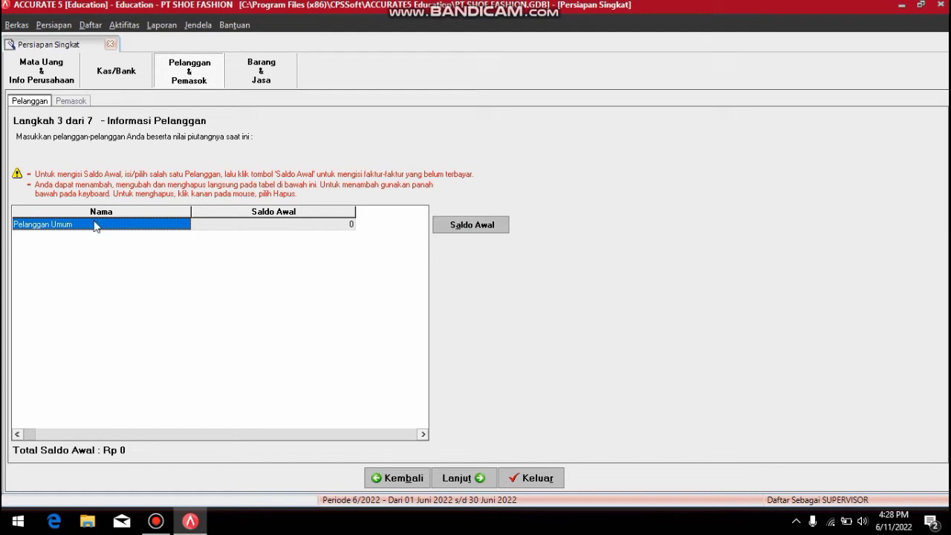
Rename Pelanggan Umum to PT BUDI and enter a 30,000 opening invoice amount
type("PT BUDI")
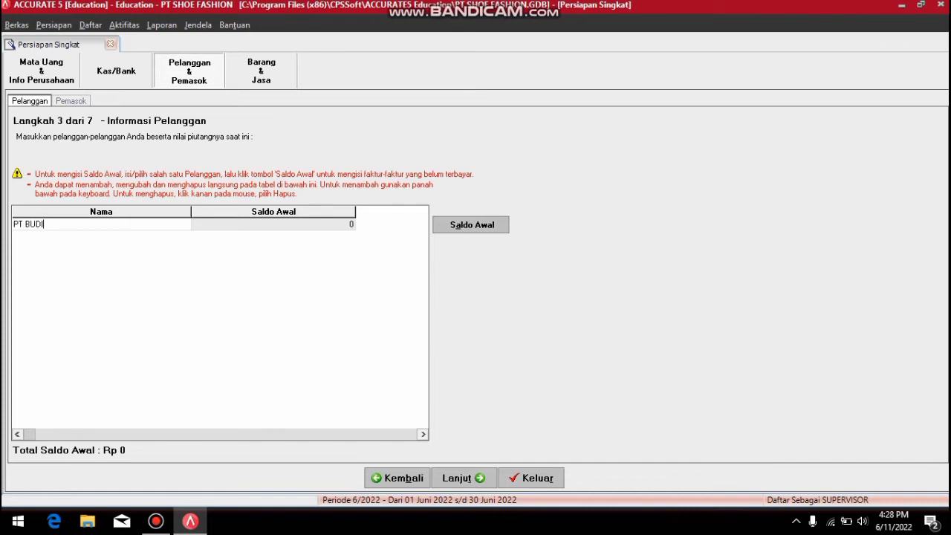
key("Tab")
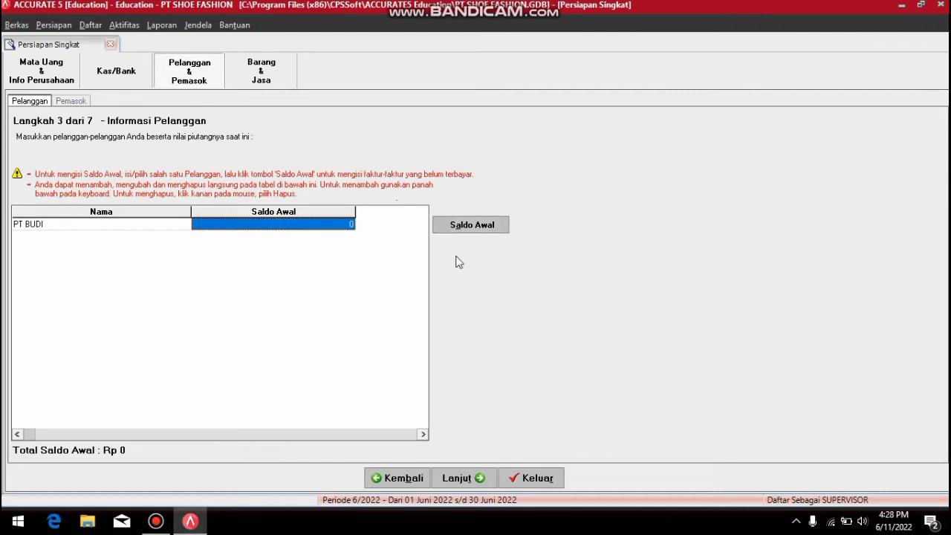
left_click(480, 228)
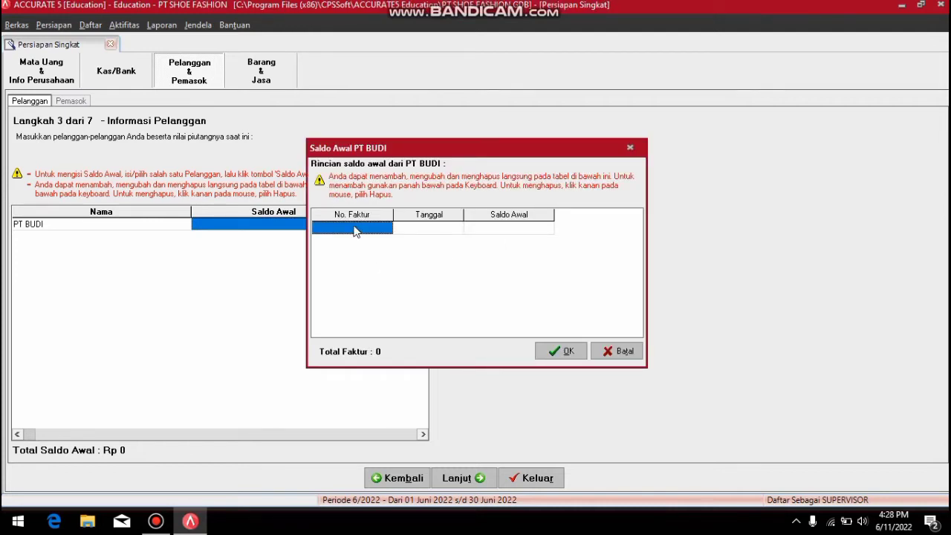
key("Tab")
key("Tab")
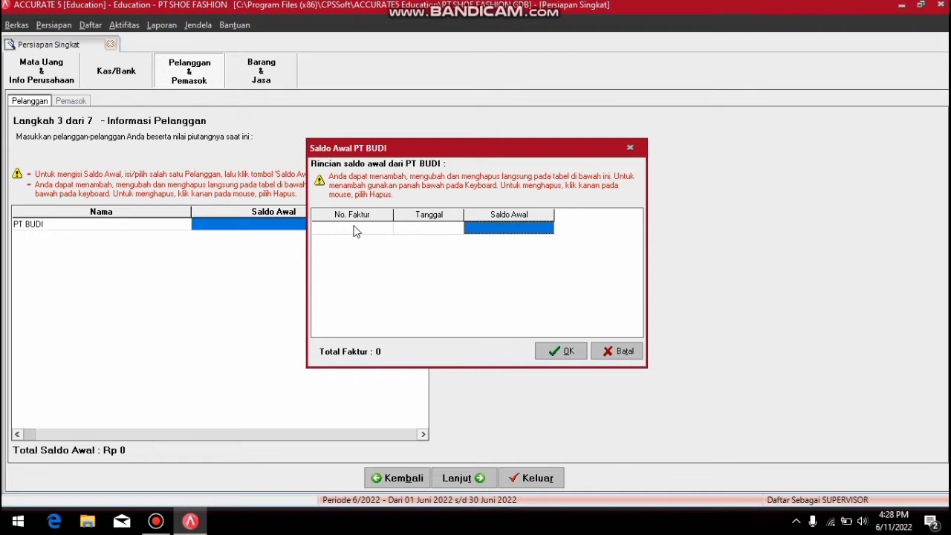
type("30,")
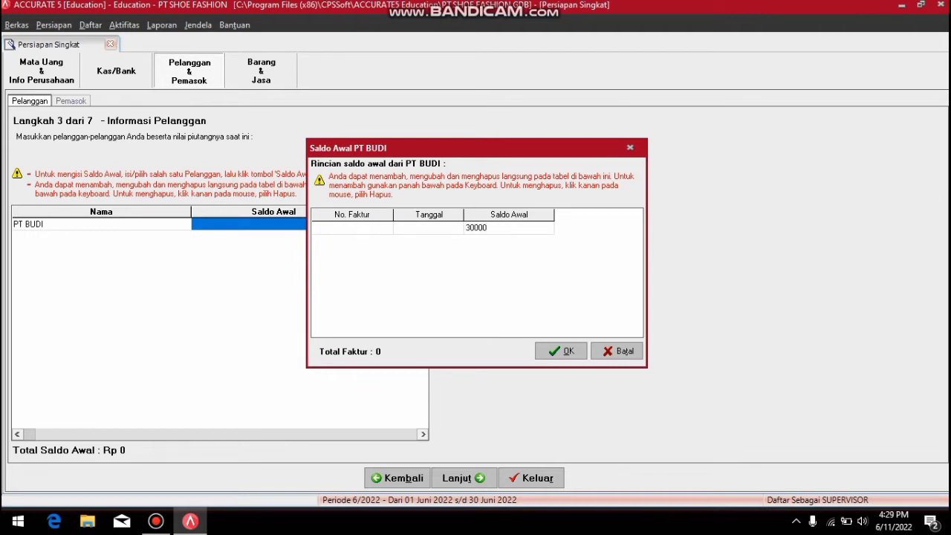
type("000")
key("Down")
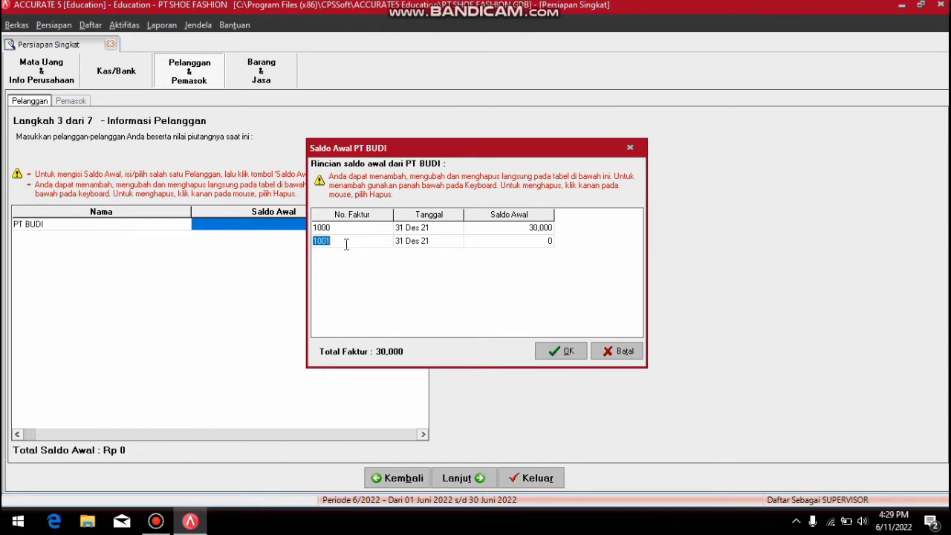
Delete the extra invoice row, confirm PT BUDI's balance, and remove the blank customer row
right_click(351, 243)
left_click(379, 265)
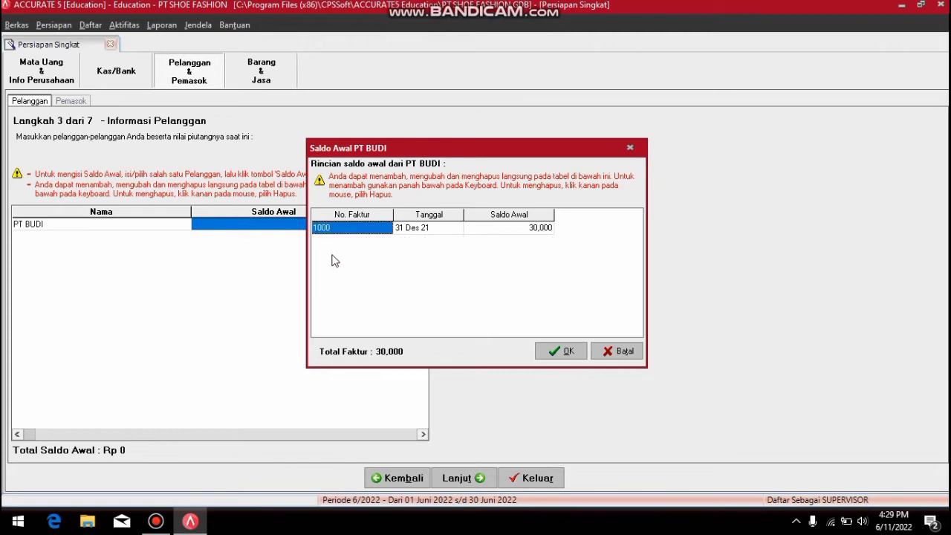
left_click(560, 351)
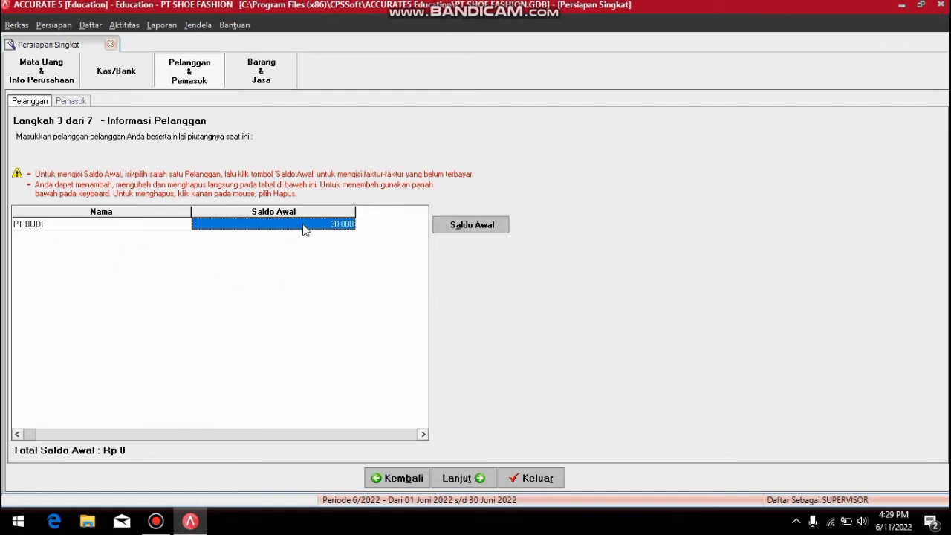
key("Down")
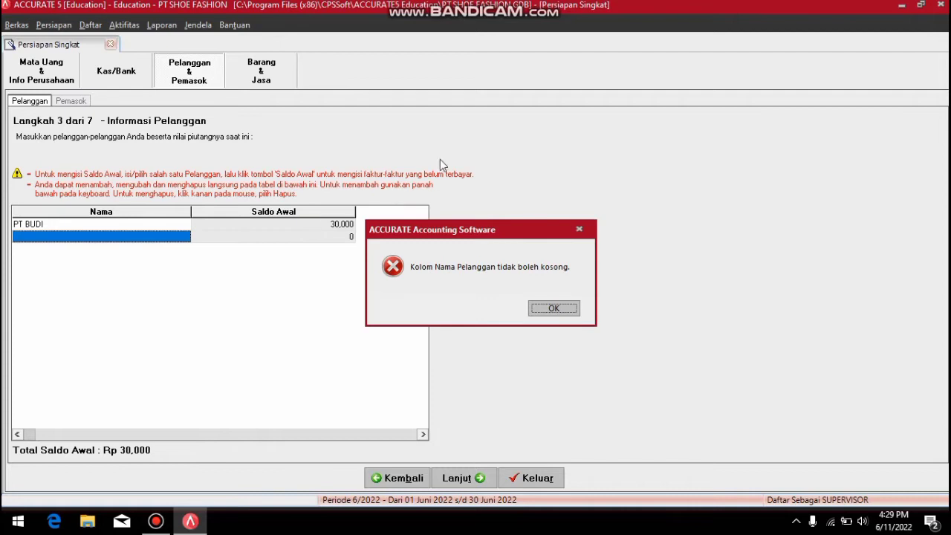
left_click(579, 229)
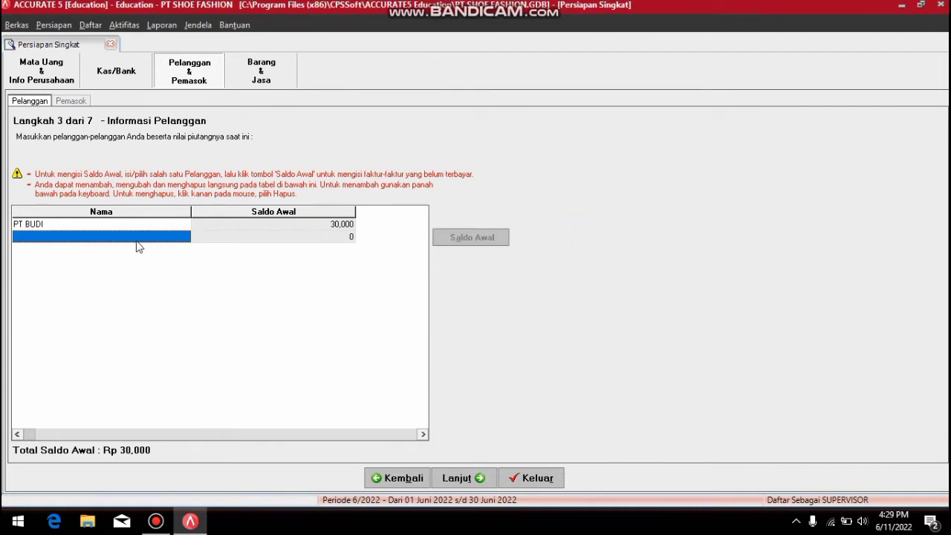
right_click(134, 239)
left_click(165, 278)
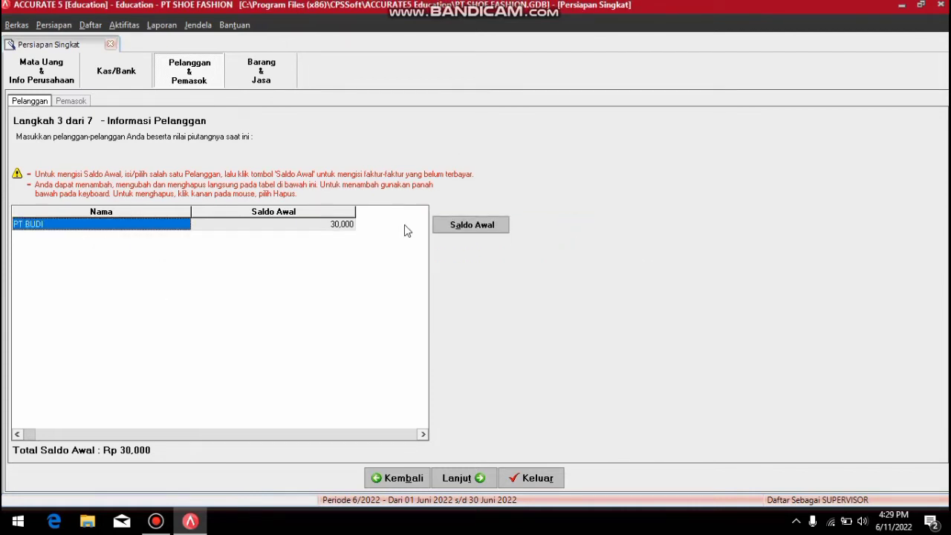
Rename Pemasok Umum to PT IMAN with a 10,000 opening invoice, deleting the blank row
left_click(63, 101)
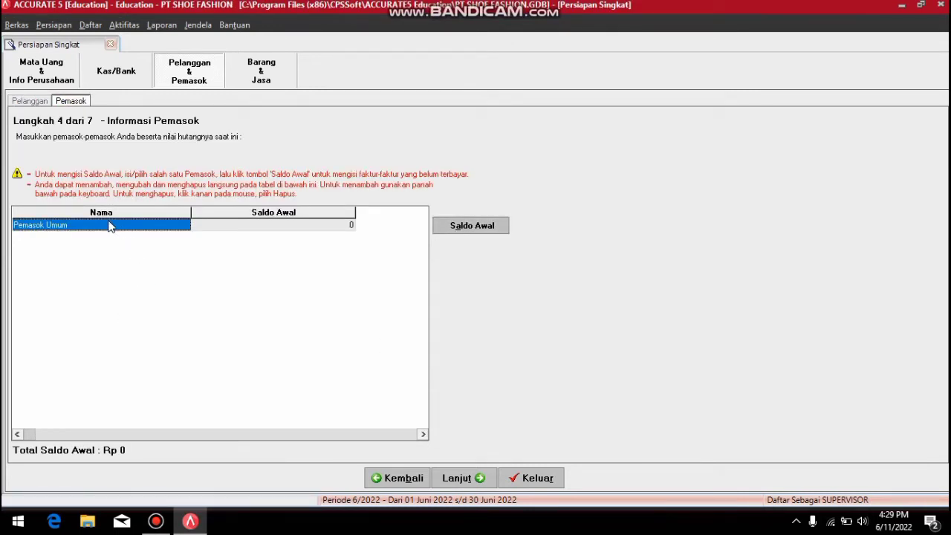
type("PT IMAN")
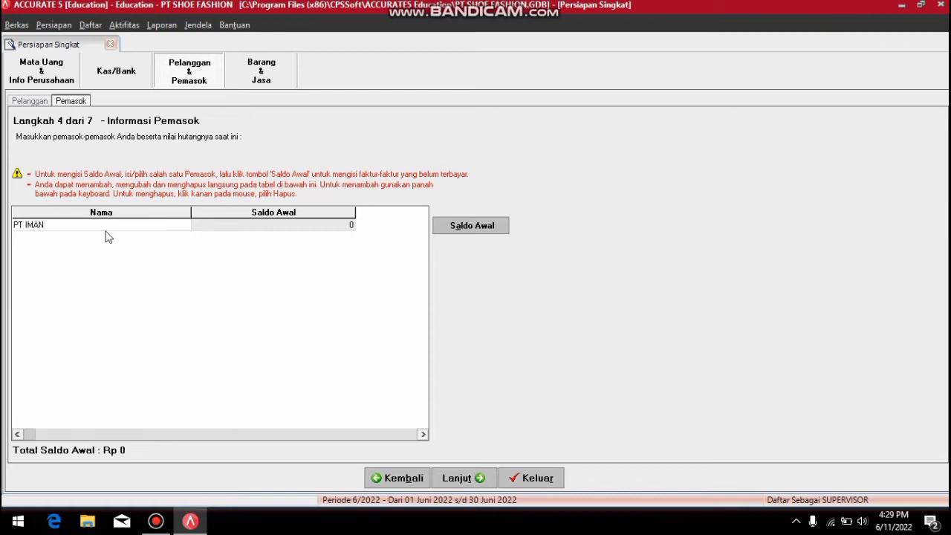
key("Tab")
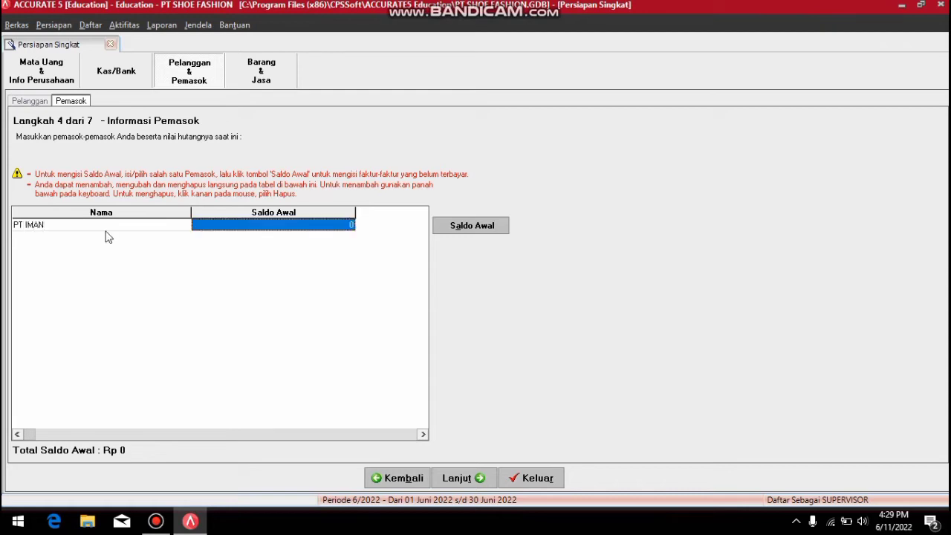
left_click(475, 227)
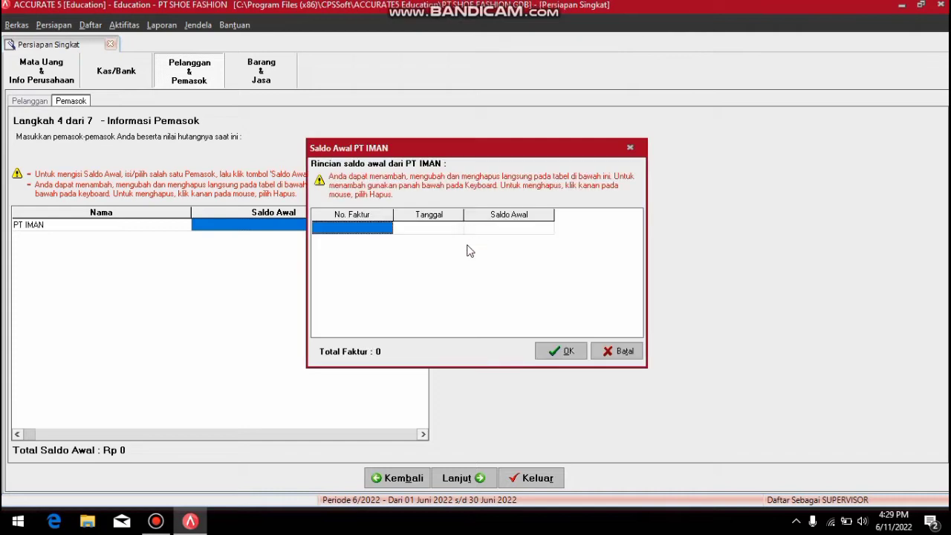
left_click(499, 230)
type("10000")
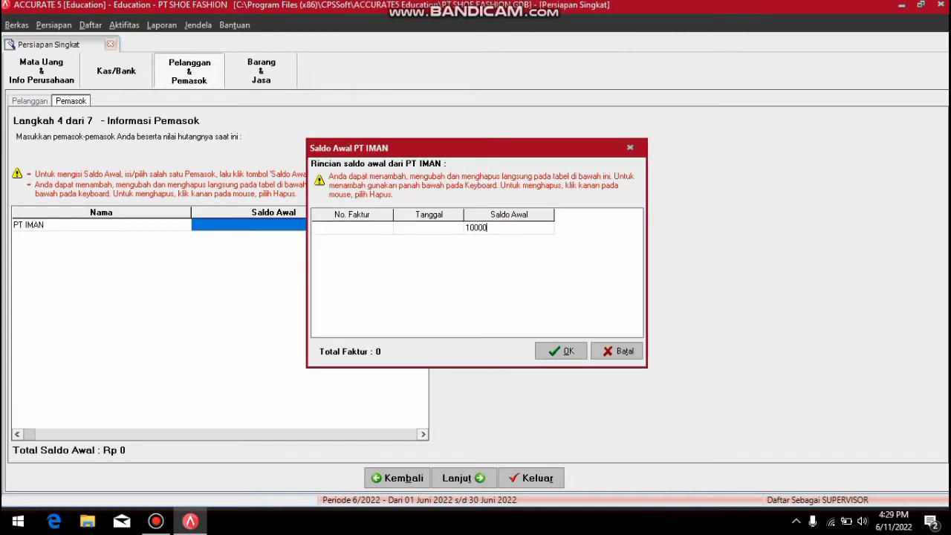
key("Down")
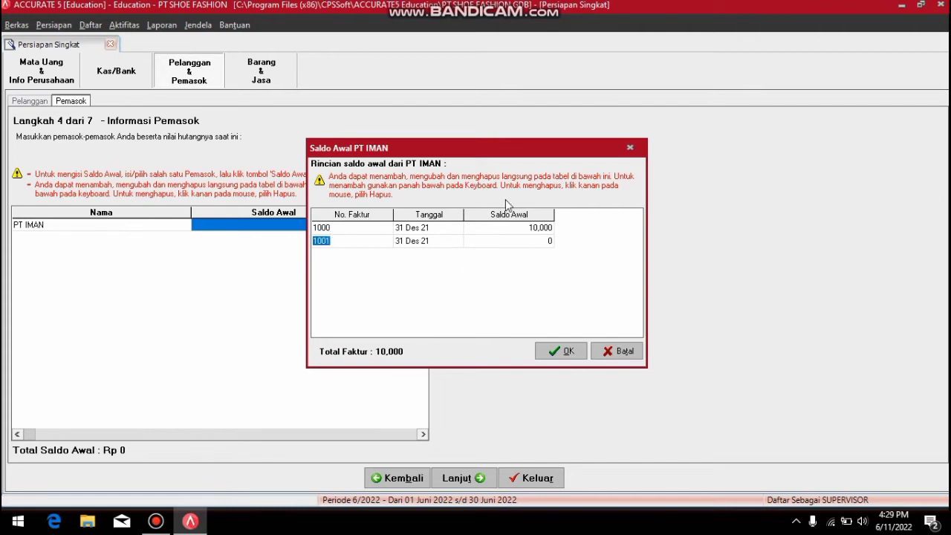
right_click(363, 244)
left_click(394, 266)
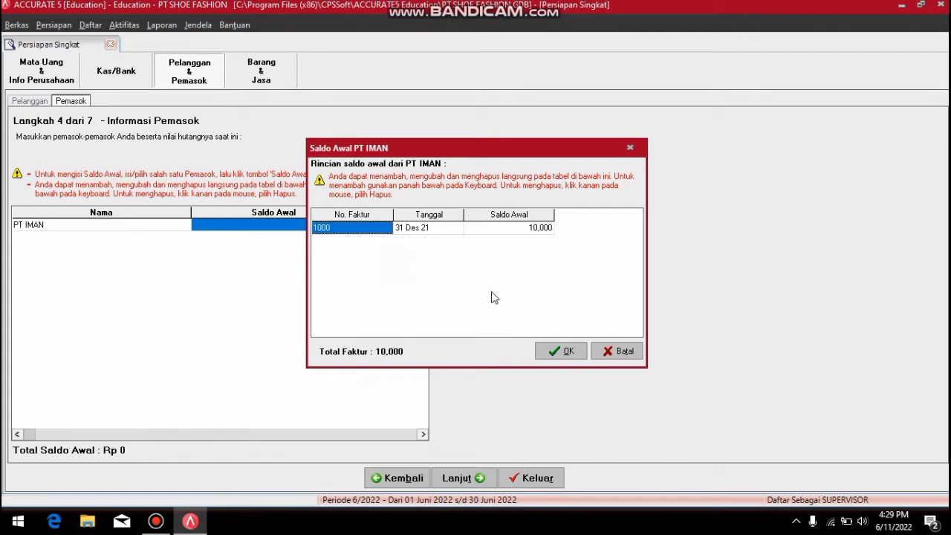
left_click(572, 360)
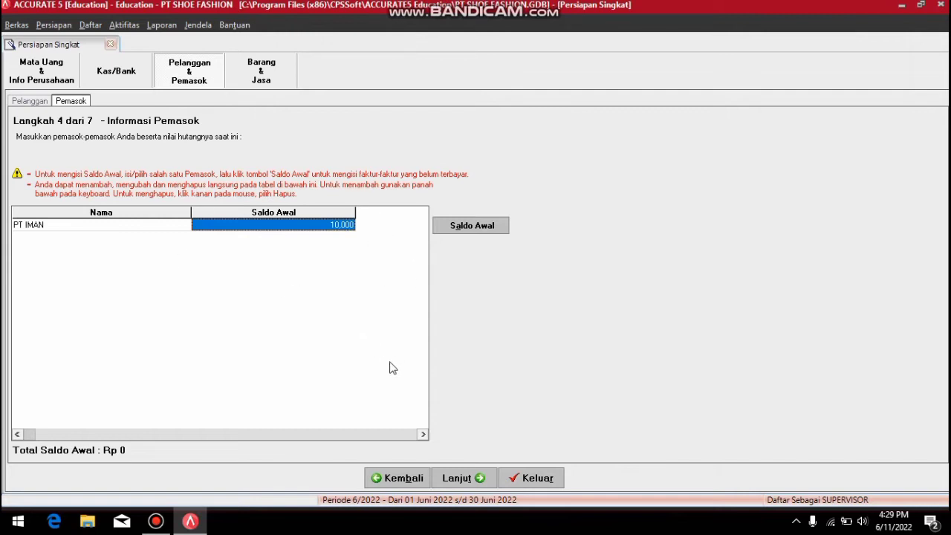
Keep Rata-rata as the inventory costing method and continue to Informasi Barang
left_click(473, 479)
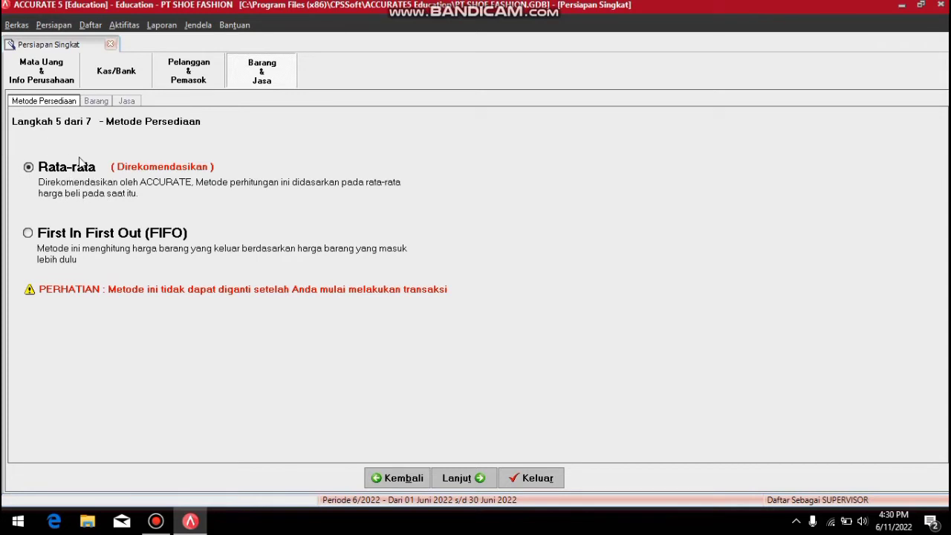
left_click(470, 480)
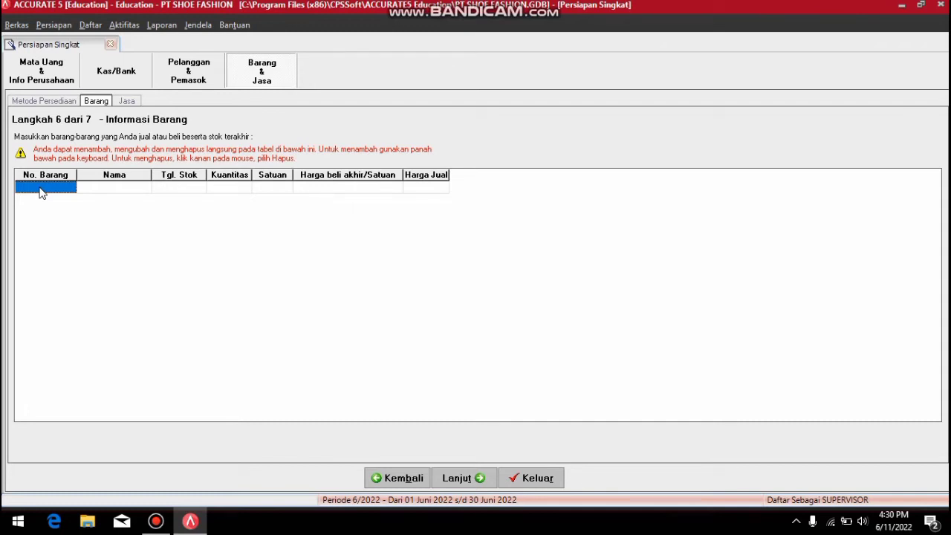
Try item codes SEPATU, NIKE and BESI, leaving the code cell cleared
type("SEPATU")
key("BackSpace")
key("BackSpace")
key("BackSpace")
key("BackSpace")
key("BackSpace")
key("BackSpace")
type("NIKE")
key("BackSpace")
key("BackSpace")
key("BackSpace")
key("BackSpace")
type("BESI")
key("BackSpace")
key("BackSpace")
key("BackSpace")
key("BackSpace")
key("Tab")
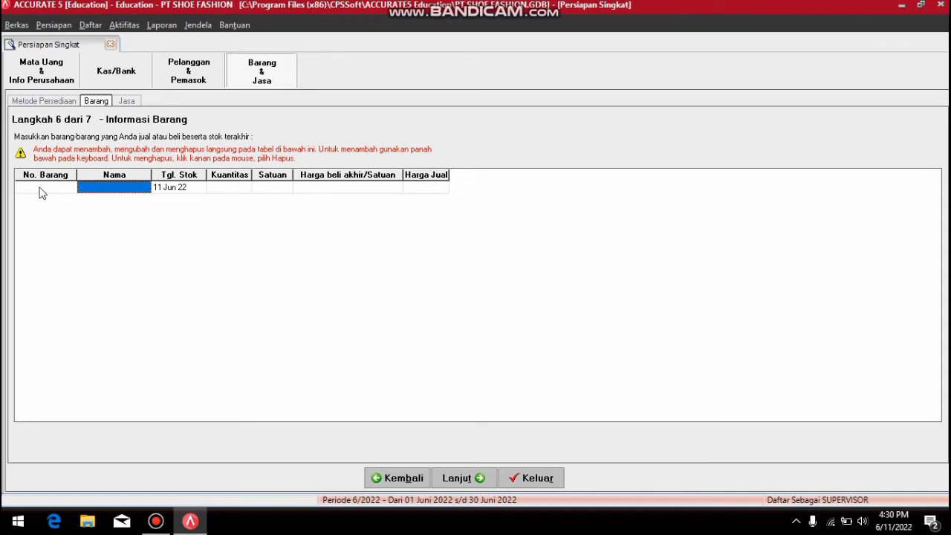
Name the item BESI and clear a mistyped 3011 stock date
type("BESI")
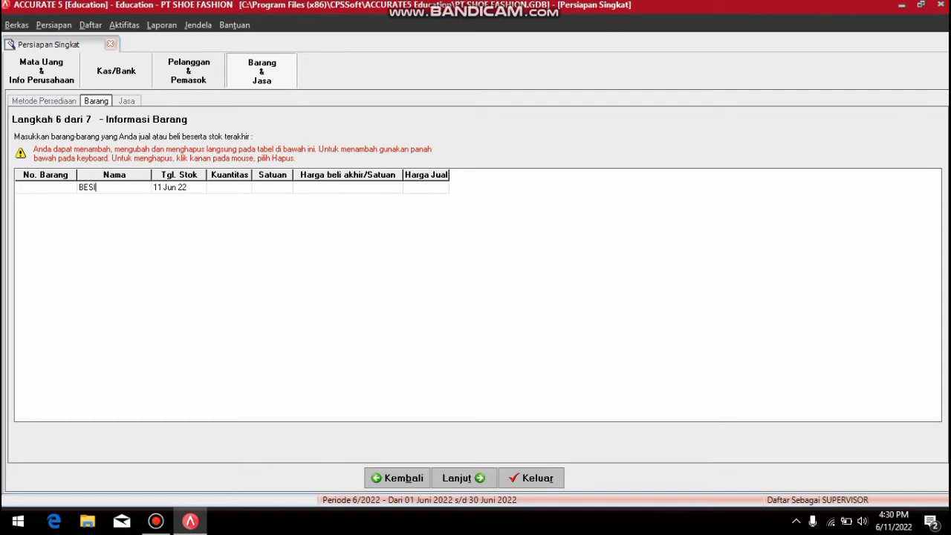
key("Tab")
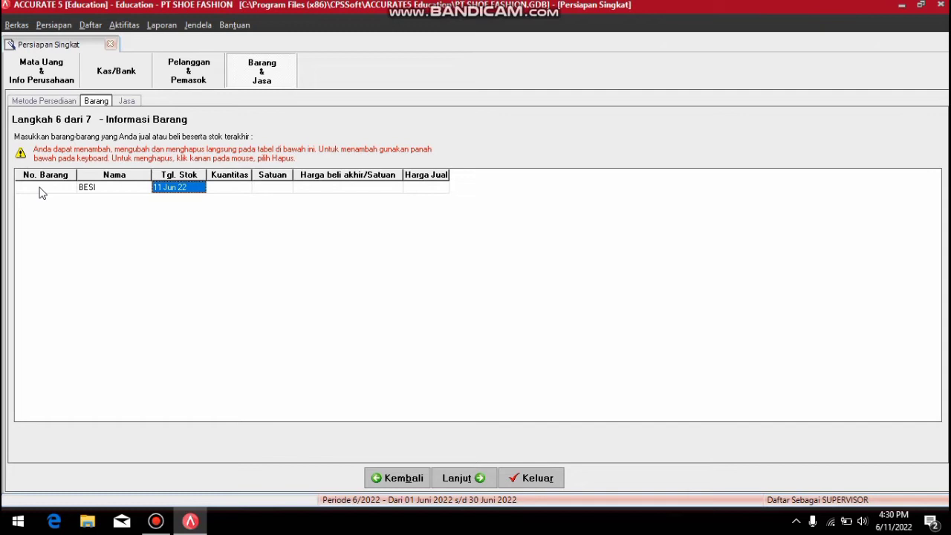
type("30")
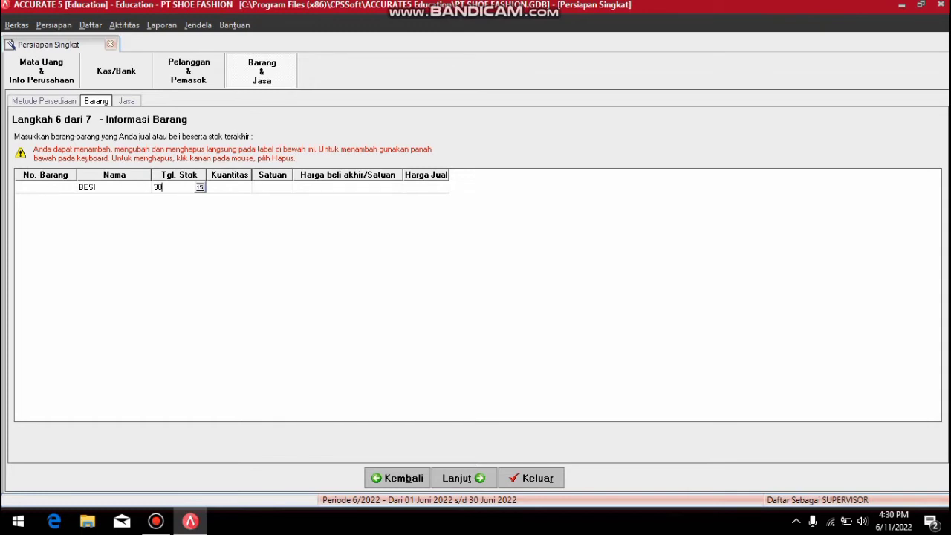
type("11")
key("BackSpace")
key("BackSpace")
key("BackSpace")
key("BackSpace")
Pick 30 Nopember 2021 as BESI's Tgl. Stok in the calendar, leaving quantity next
left_click(200, 187)
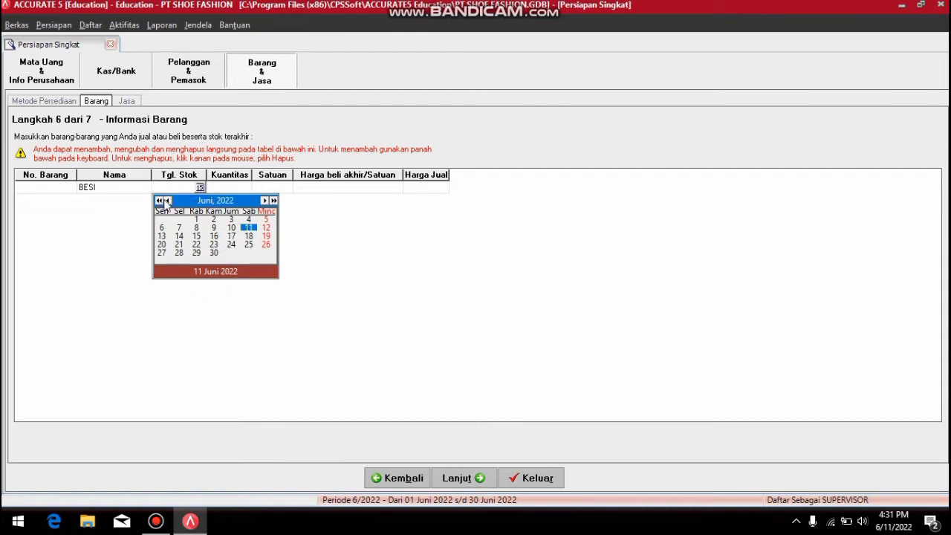
left_click(167, 200)
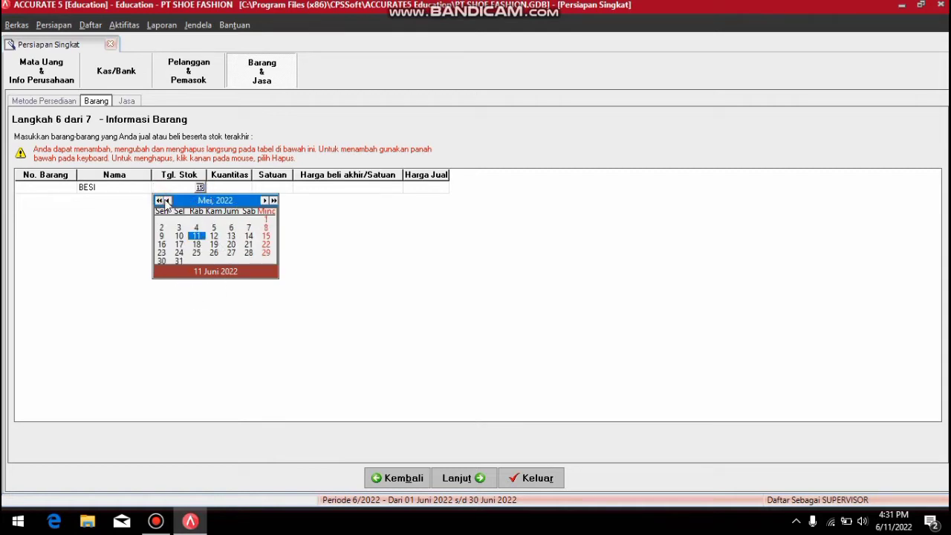
left_click(221, 201)
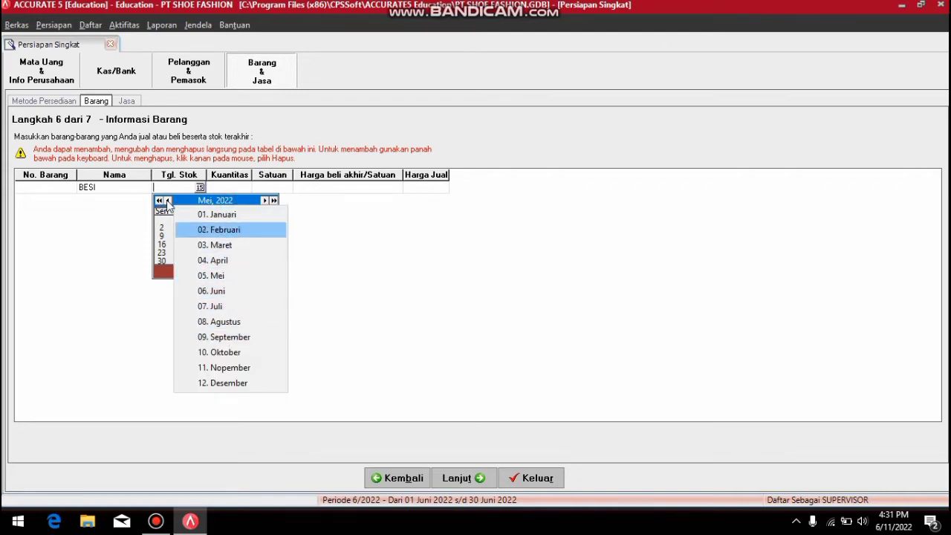
left_click(169, 227)
left_click(158, 201)
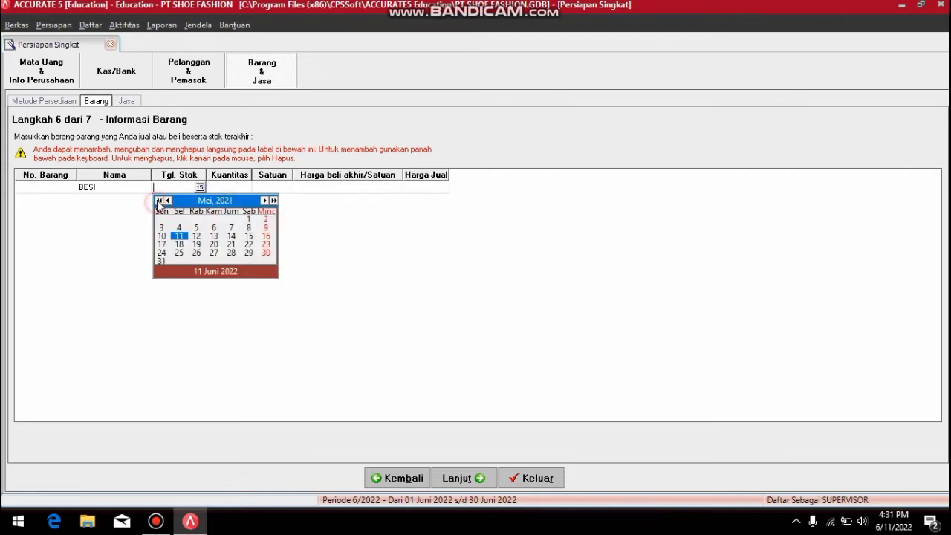
left_click(206, 200)
left_click(231, 369)
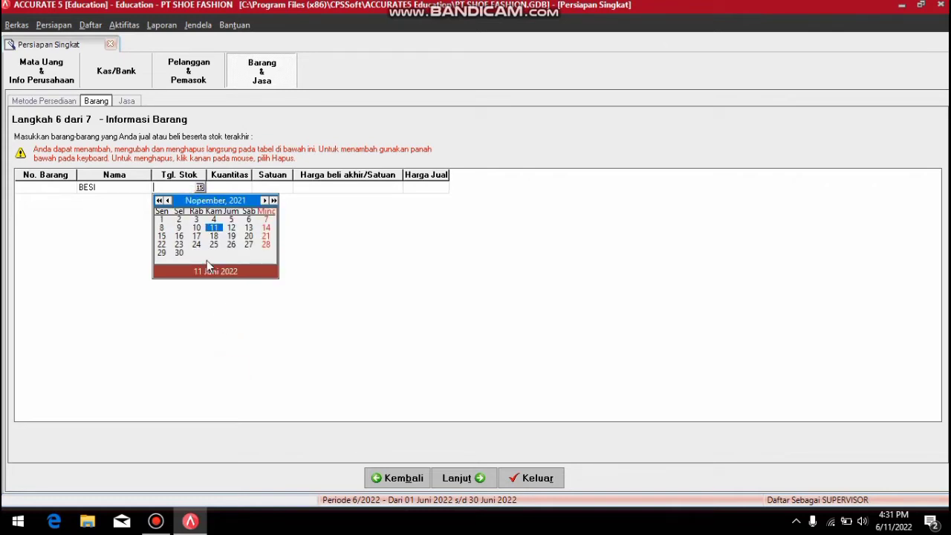
left_click(178, 253)
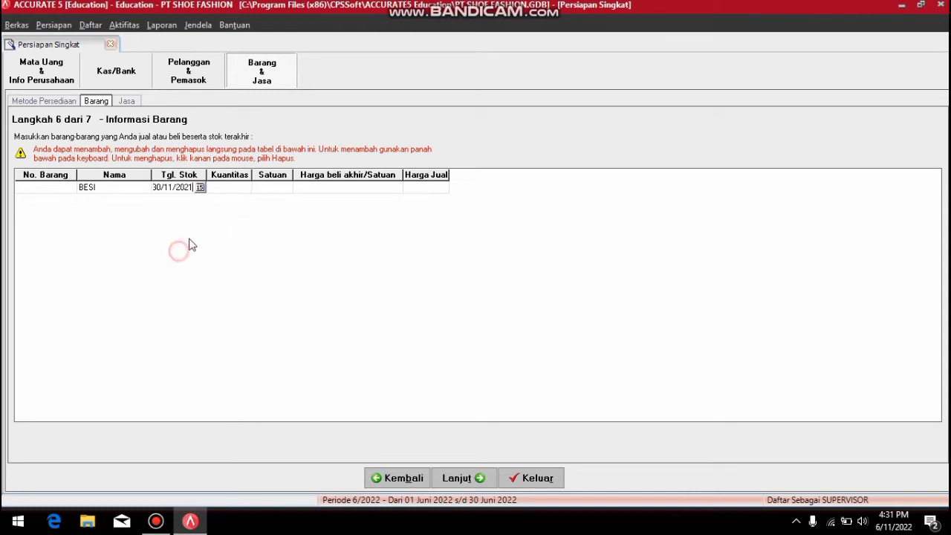
left_click(238, 190)
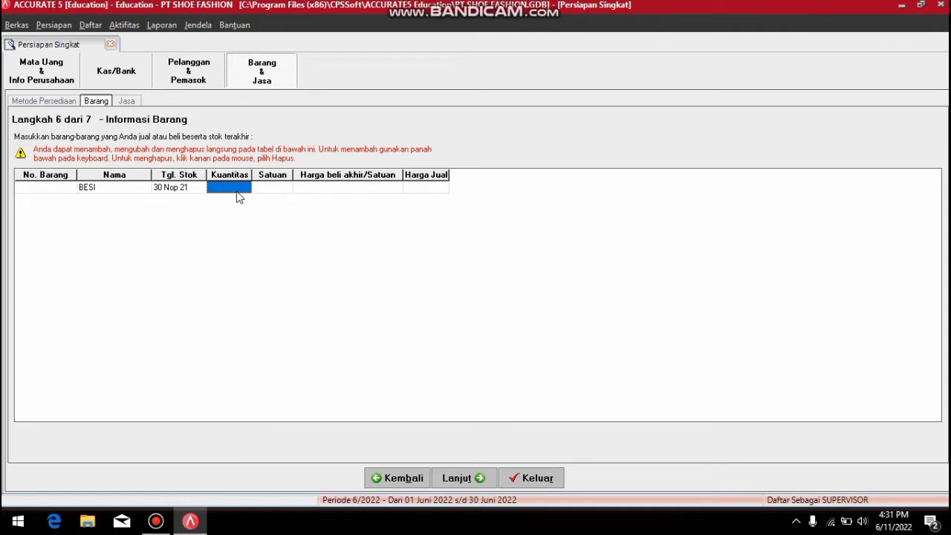
Enter BESI's quantity 10, unit PCS, purchase price 30000 and selling price 35000
type("10")
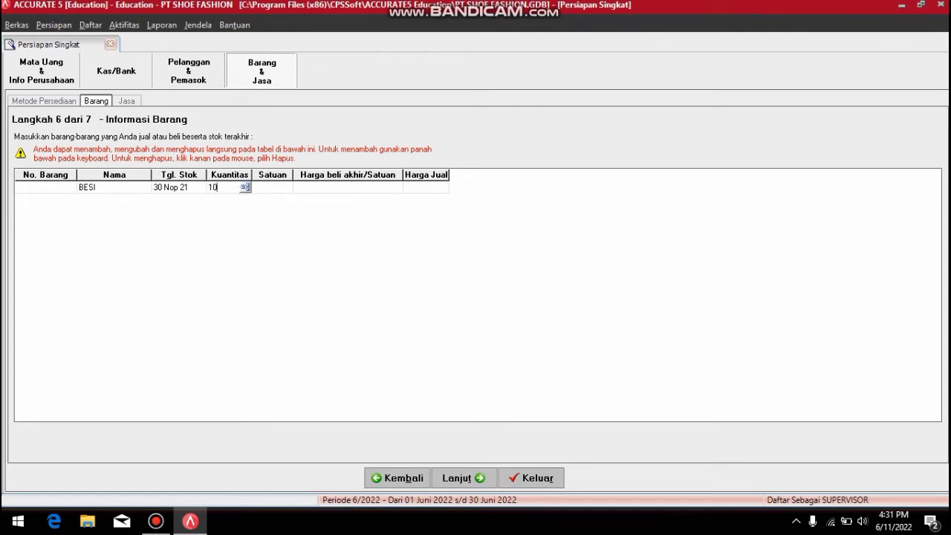
key("Tab")
type("PCS")
key("Tab")
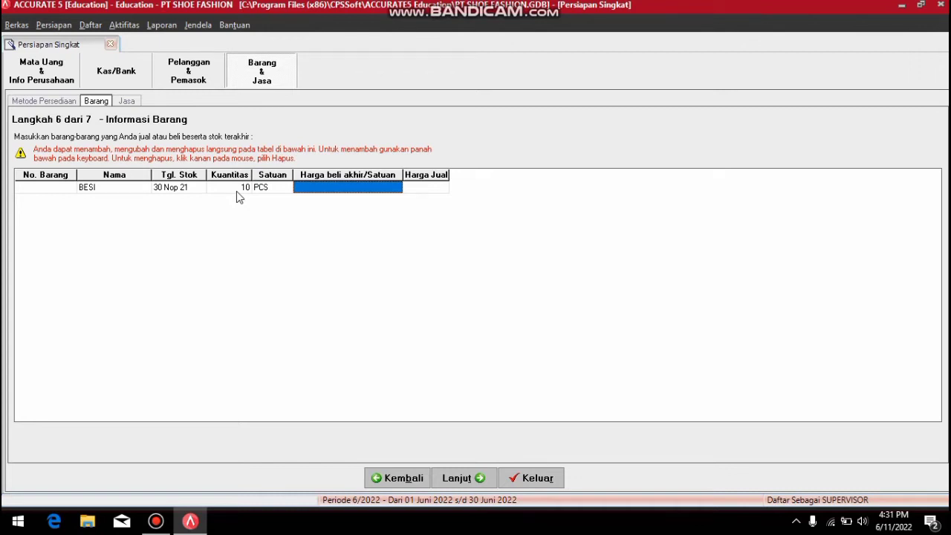
type("30000")
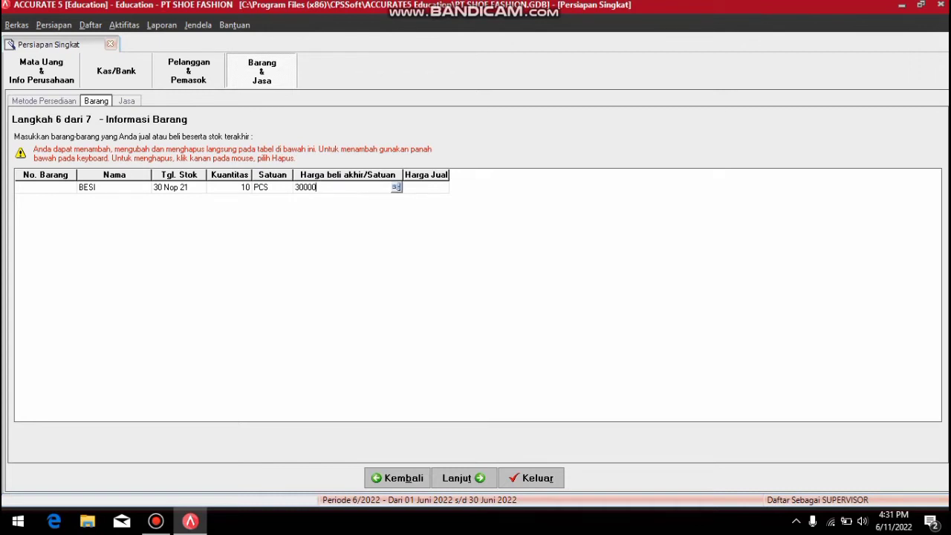
key("Tab")
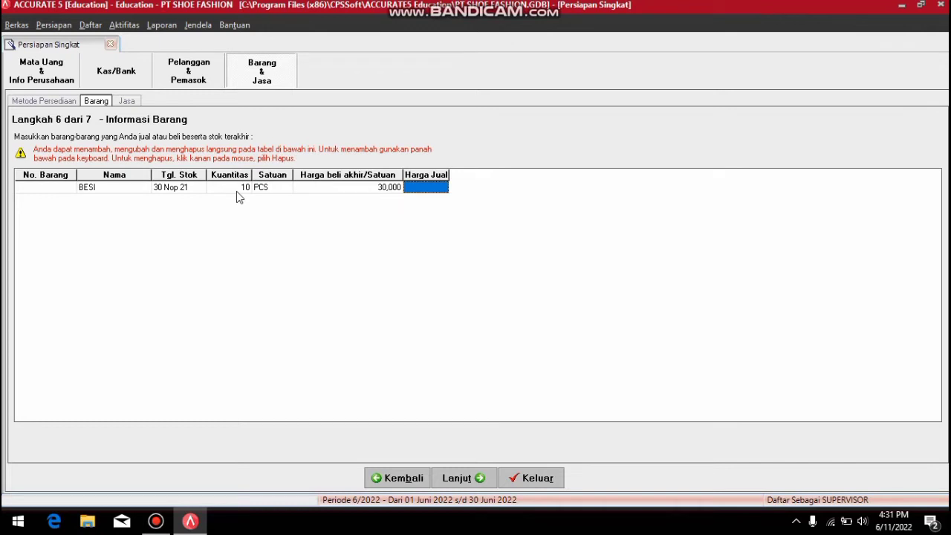
type("35000")
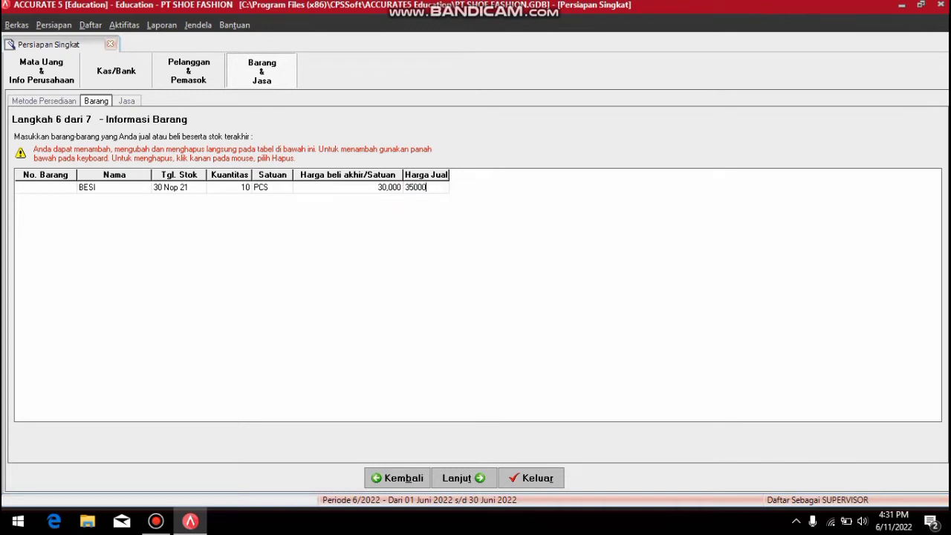
key("Return")
key("Return")
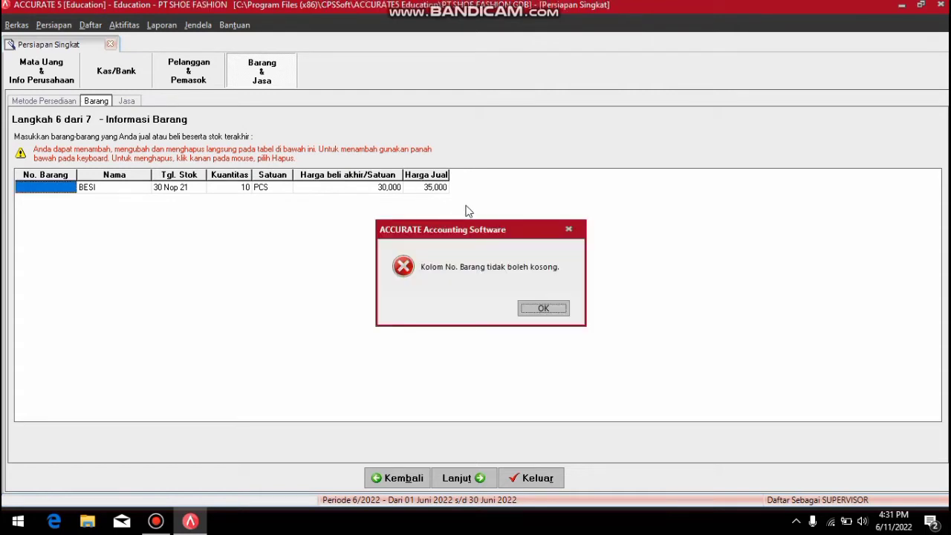
Give BESI item number 123 and delete the extra row 124
left_click(544, 307)
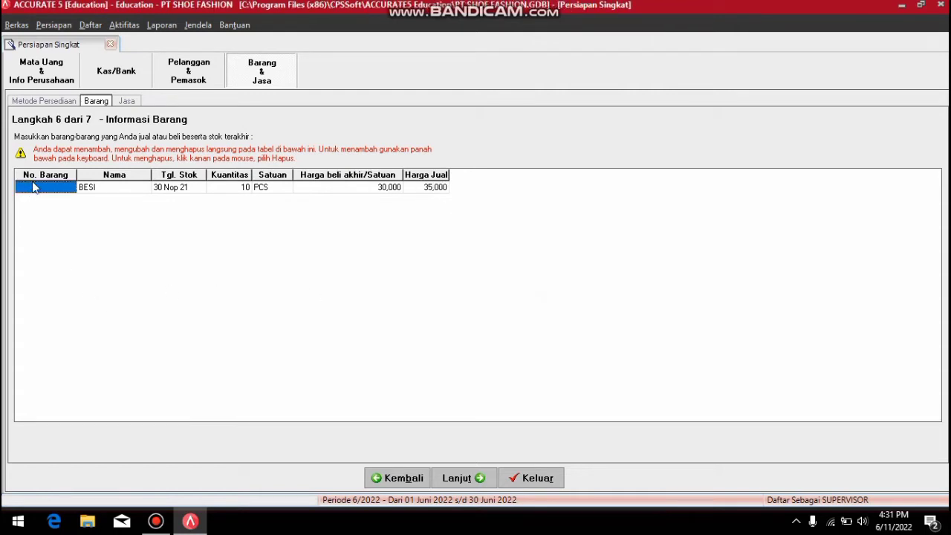
type("123")
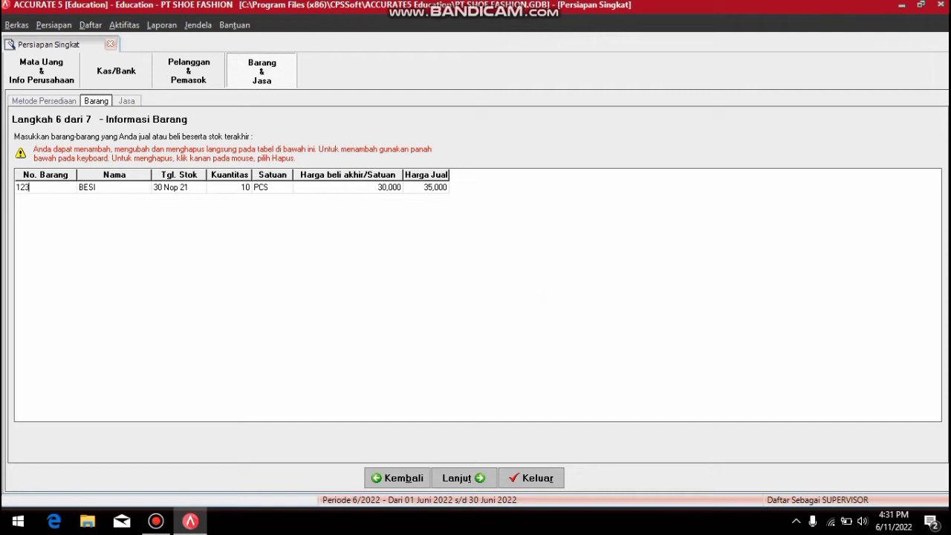
key("Tab")
key("Tab")
key("Tab")
key("Tab")
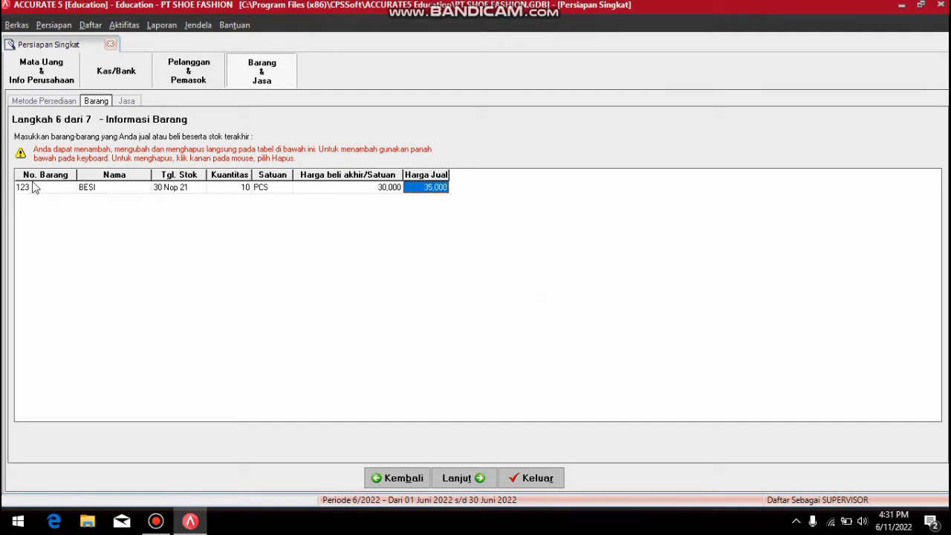
left_click(34, 188)
key("Down")
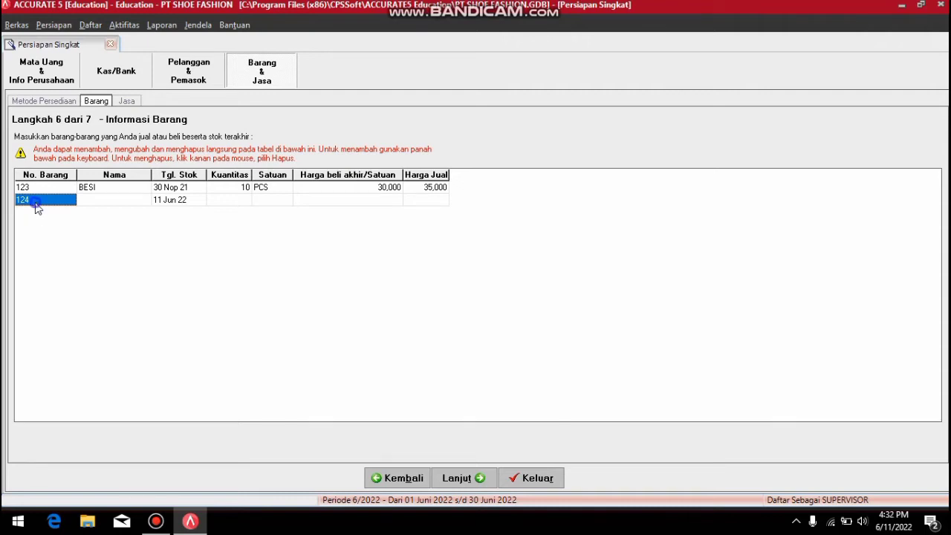
right_click(36, 205)
left_click(61, 243)
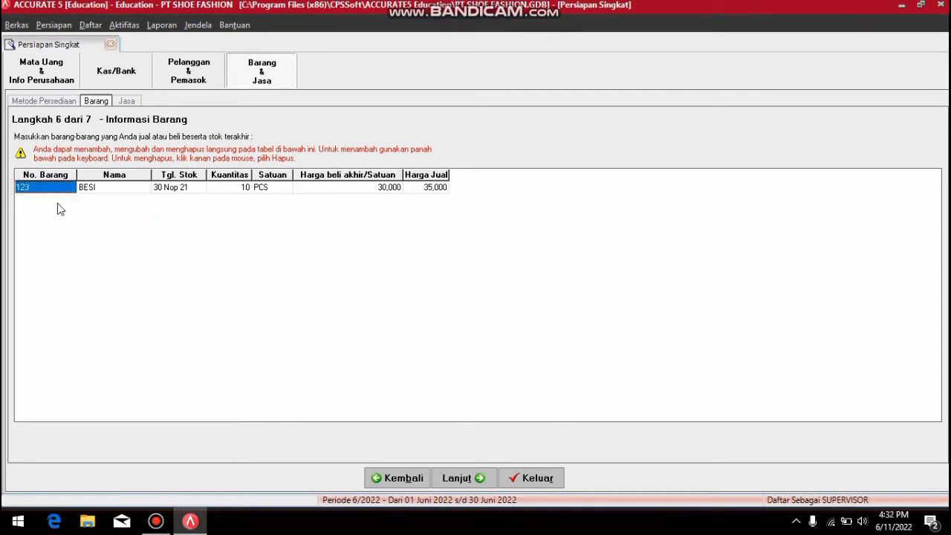
In the services step, add service 13 CUCI MOBIL with selling price 15000
left_click(469, 479)
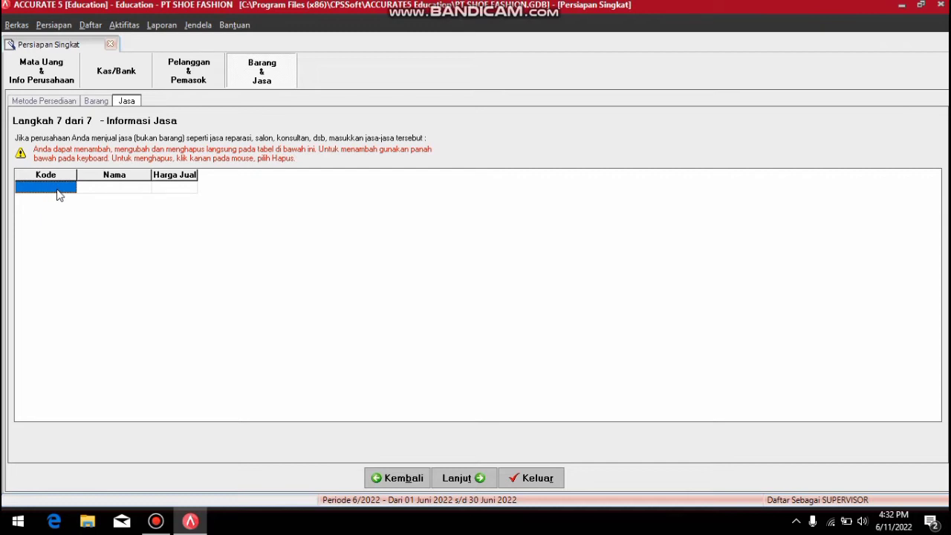
type("13")
key("Tab")
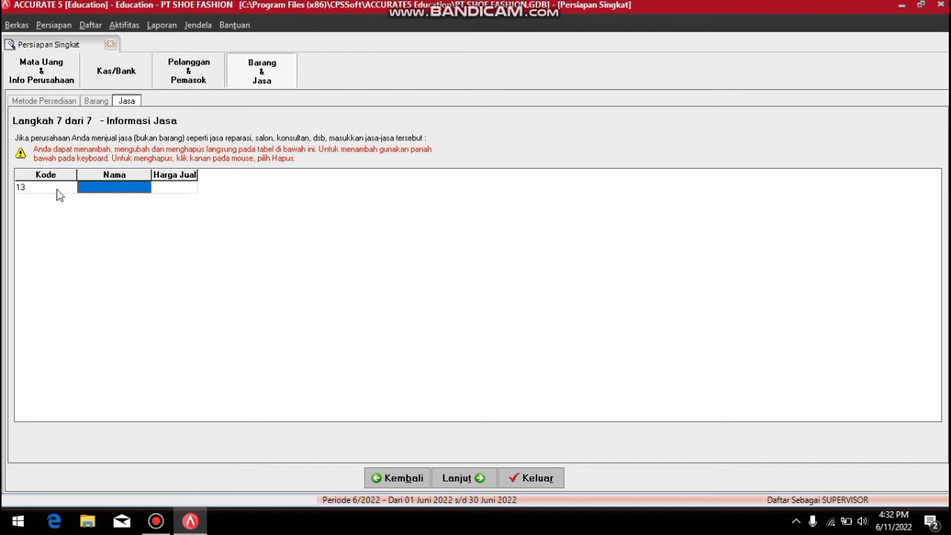
type("CUCI")
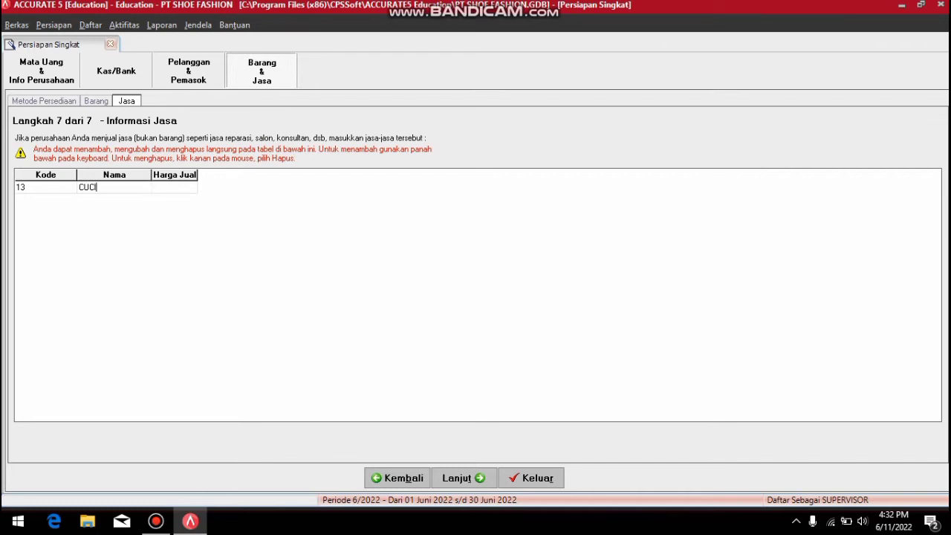
type(" MOBIL")
key("Tab")
type("15000")
key("Tab")
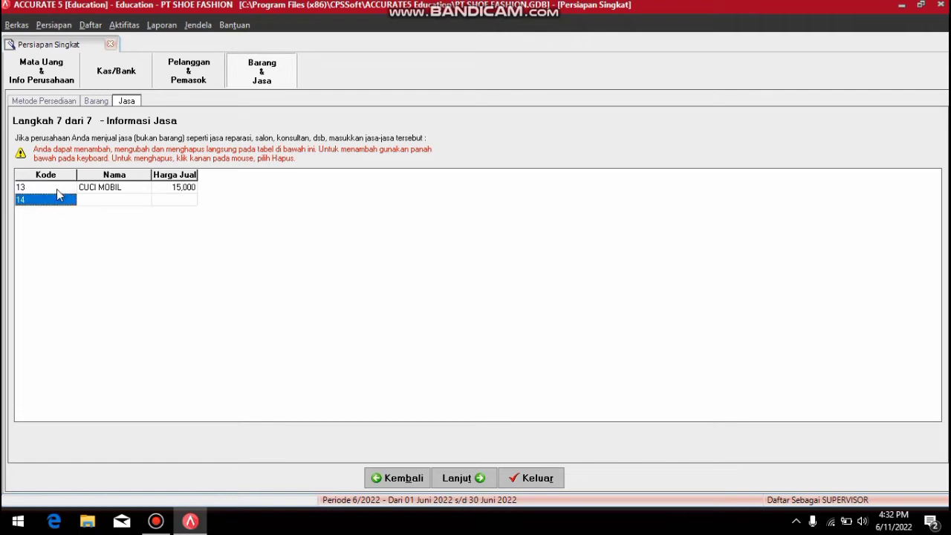
Try to remove the empty new service row after the missing item number error
key("BackSpace")
left_click(467, 477)
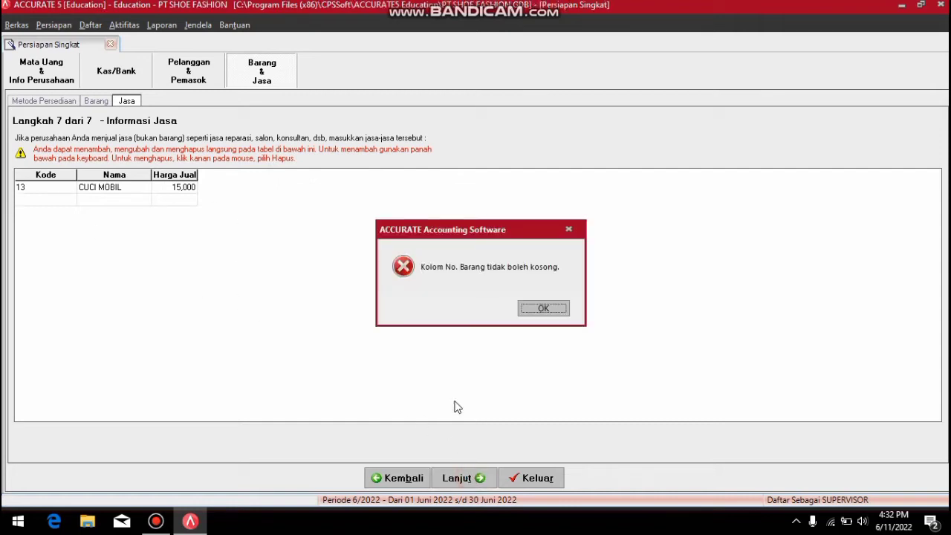
left_click(543, 308)
right_click(46, 201)
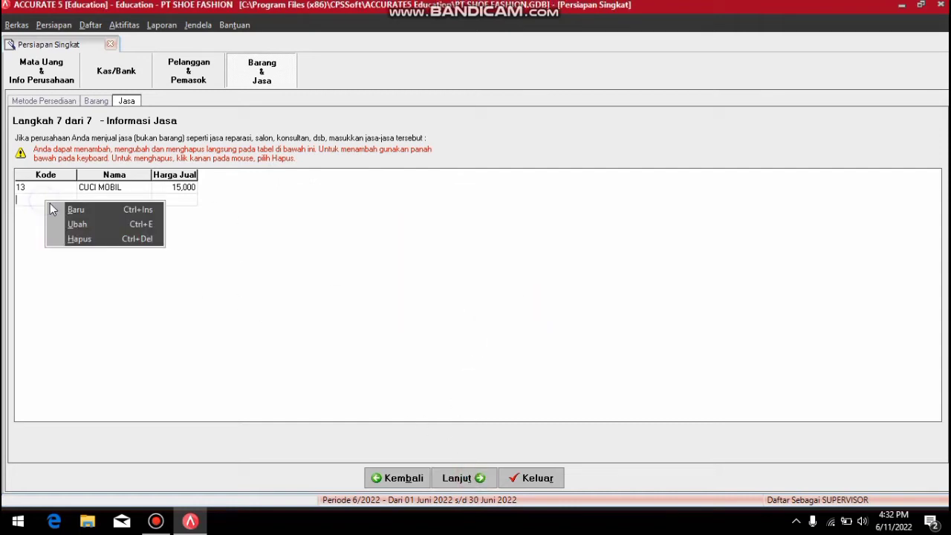
left_click(92, 238)
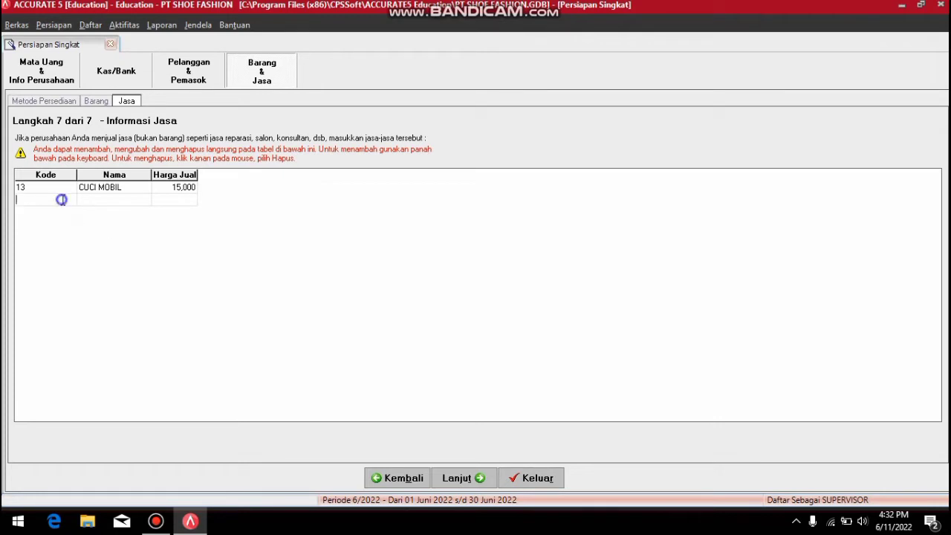
right_click(66, 201)
left_click(92, 238)
Add service 14 CUCI MOTOR with selling price 10000 and continue to the summary
type("14")
left_click(52, 206)
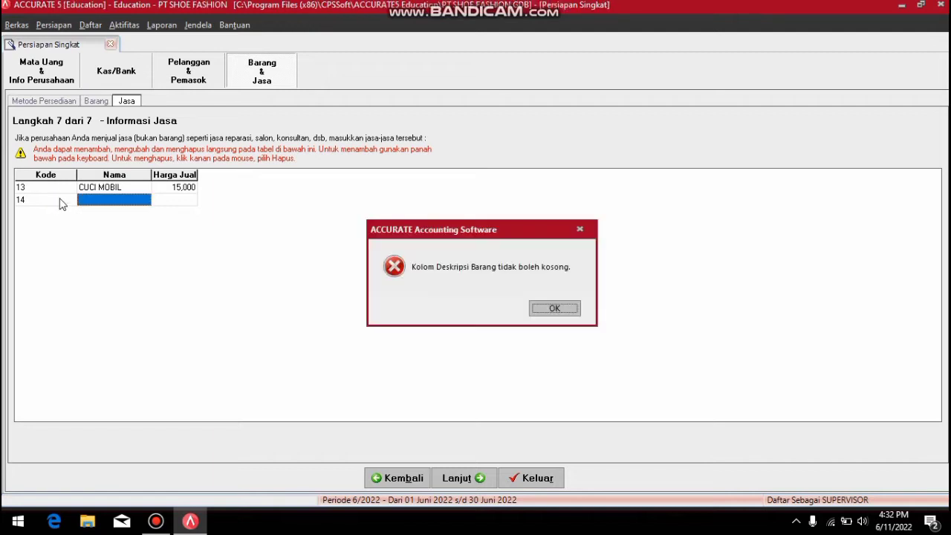
left_click(555, 309)
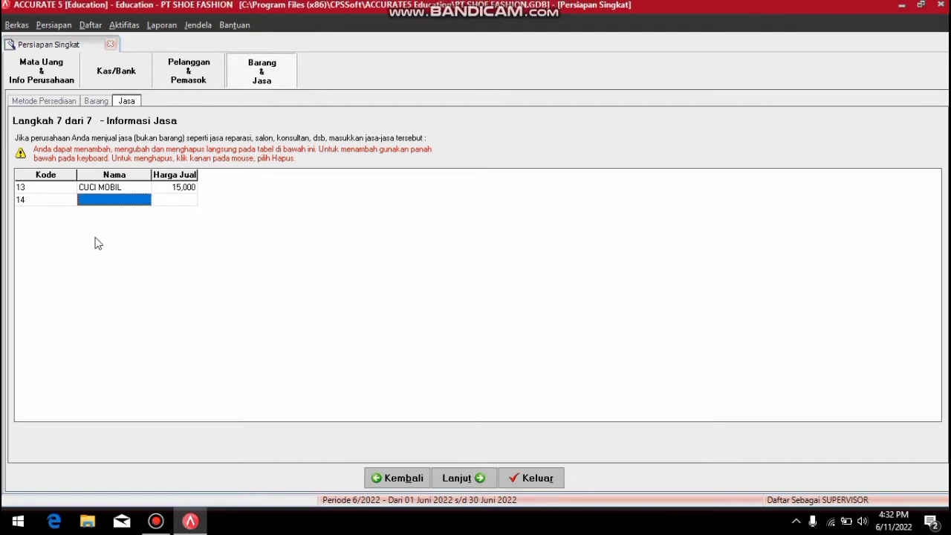
type("CUC")
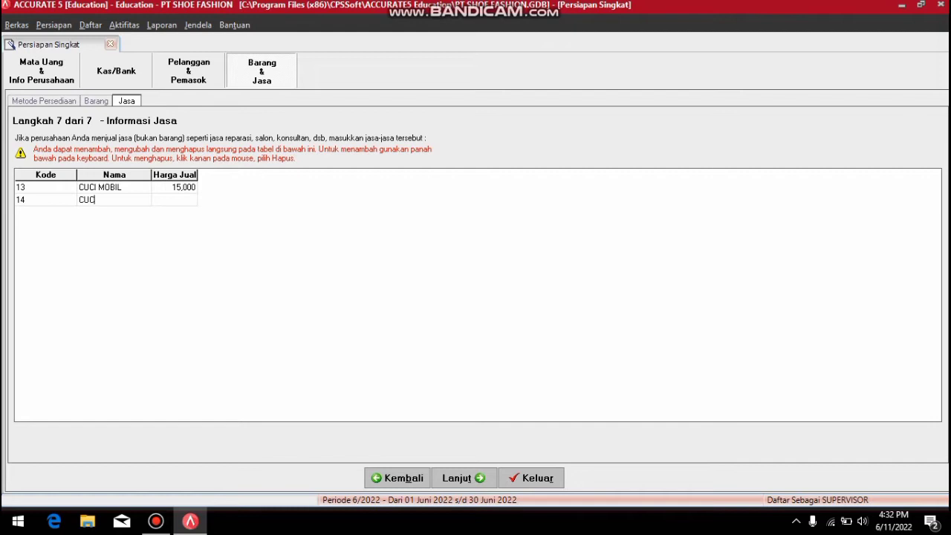
type("I MOTOR")
key("Tab")
type("10000")
left_click(462, 478)
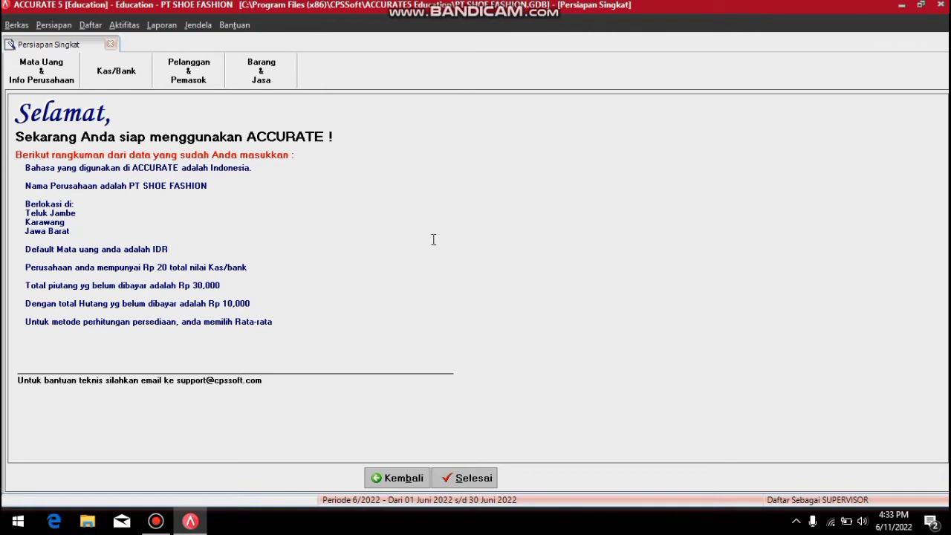
Click Selesai on the Selamat summary to close the Persiapan Singkat wizard
left_click(484, 479)
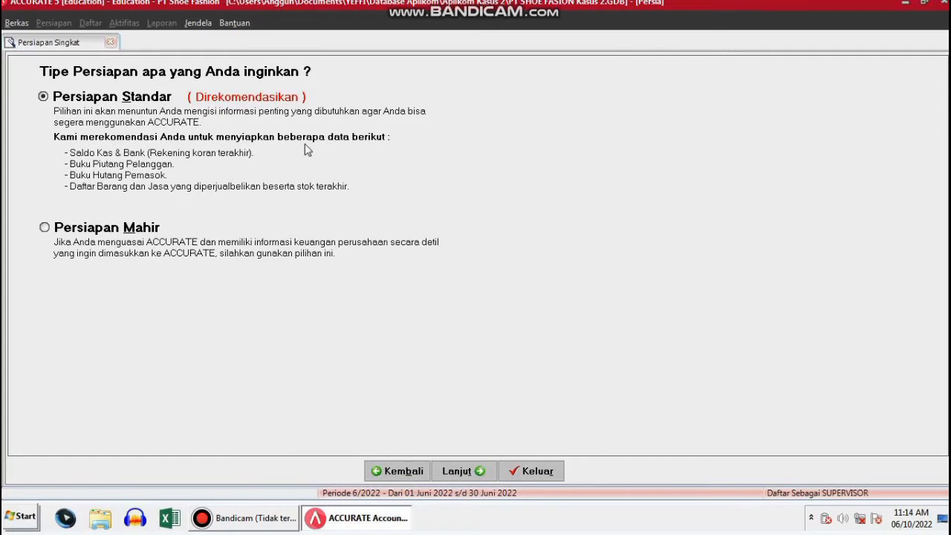
Choose Persiapan Mahir and step through Mata Uang, Informasi Perusahaan and Informasi Pajak
left_click(45, 229)
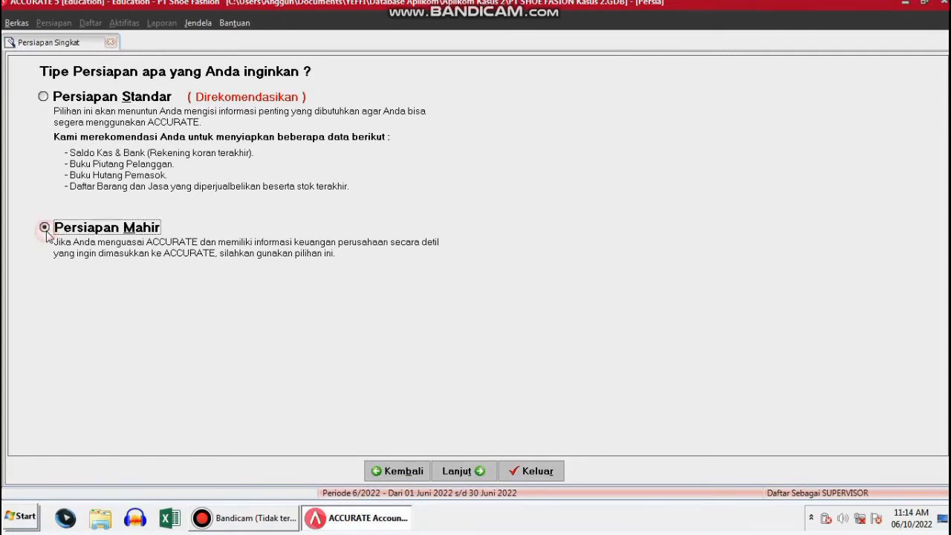
left_click(454, 471)
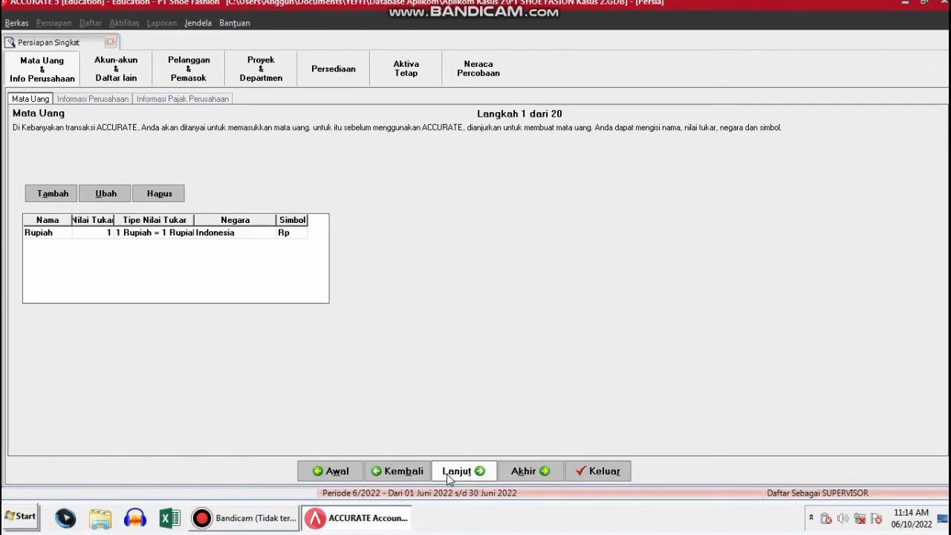
left_click(456, 471)
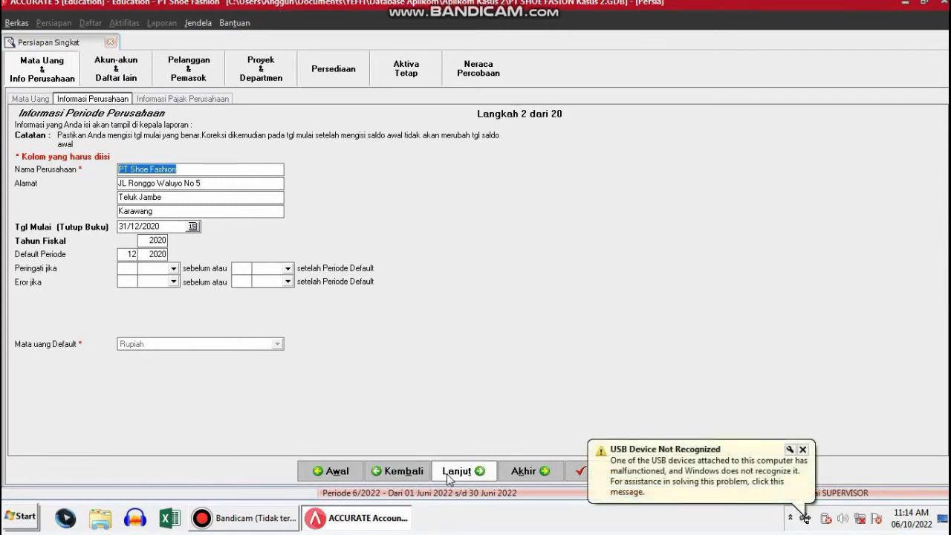
left_click(456, 471)
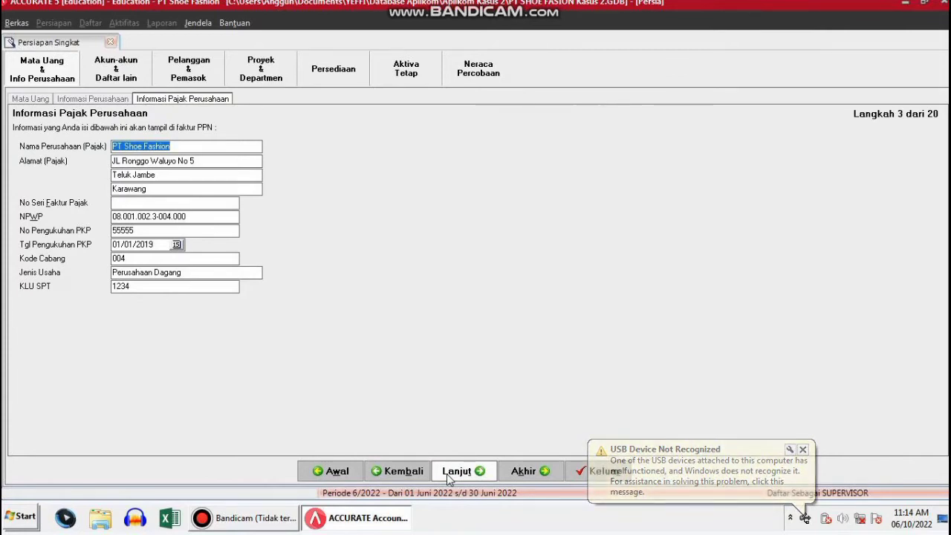
left_click(456, 471)
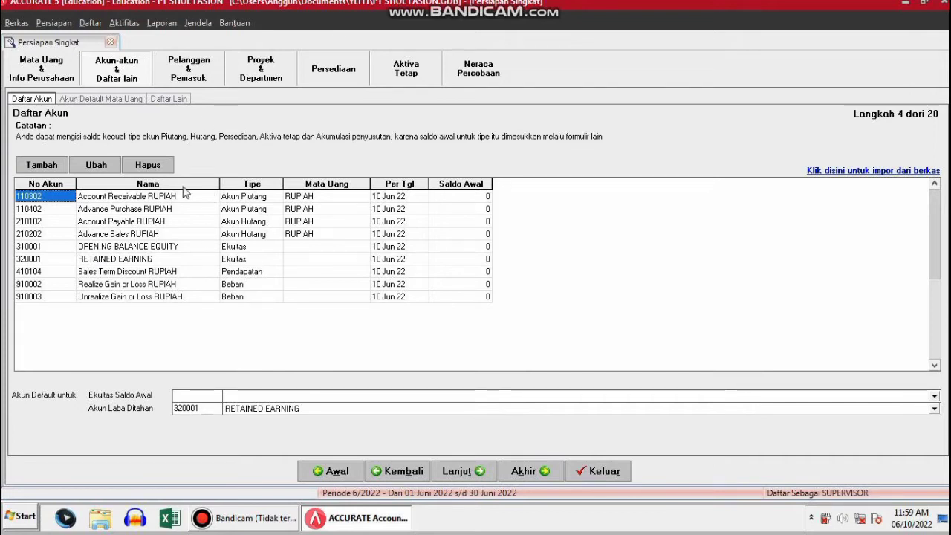
Delete accounts 110302, 110402, 210102 and 210202, confirming each prompt
left_click(165, 167)
key("Return")
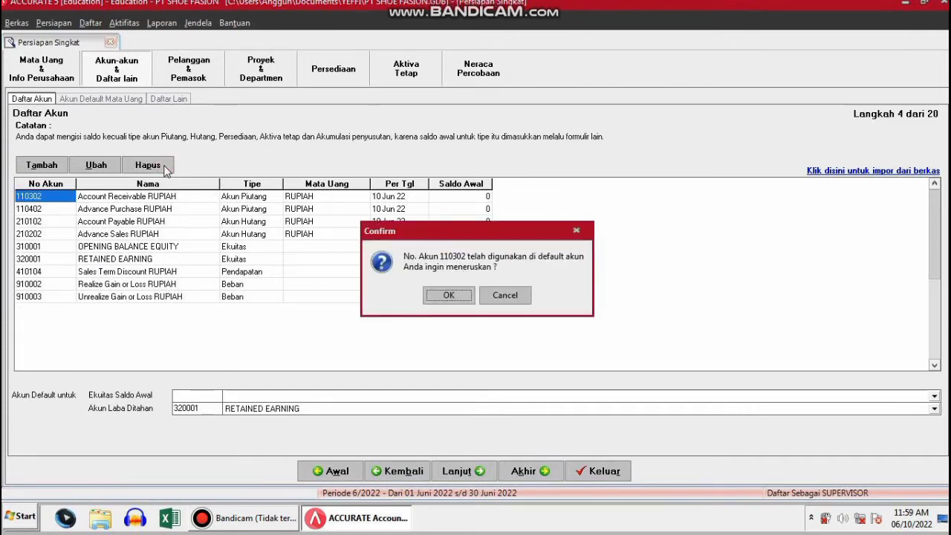
key("Return")
left_click(165, 166)
key("Return")
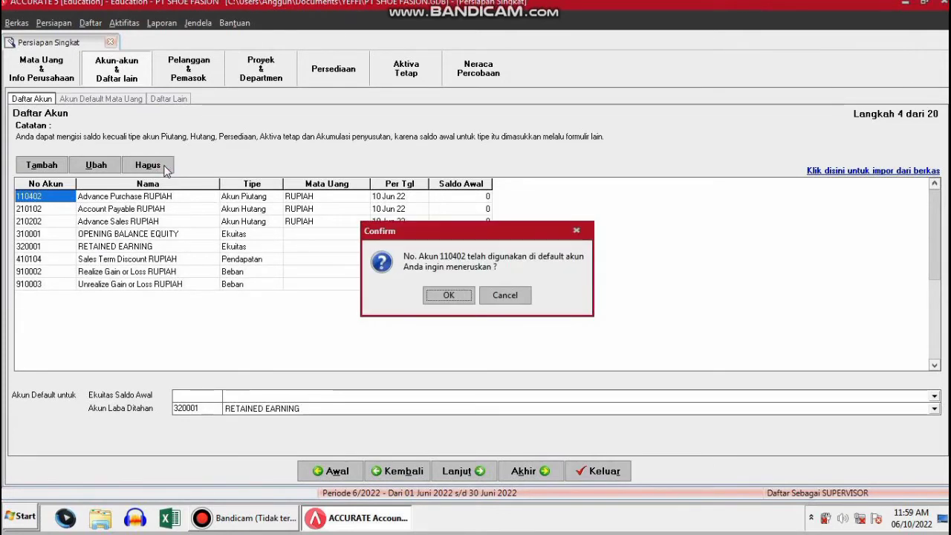
key("Return")
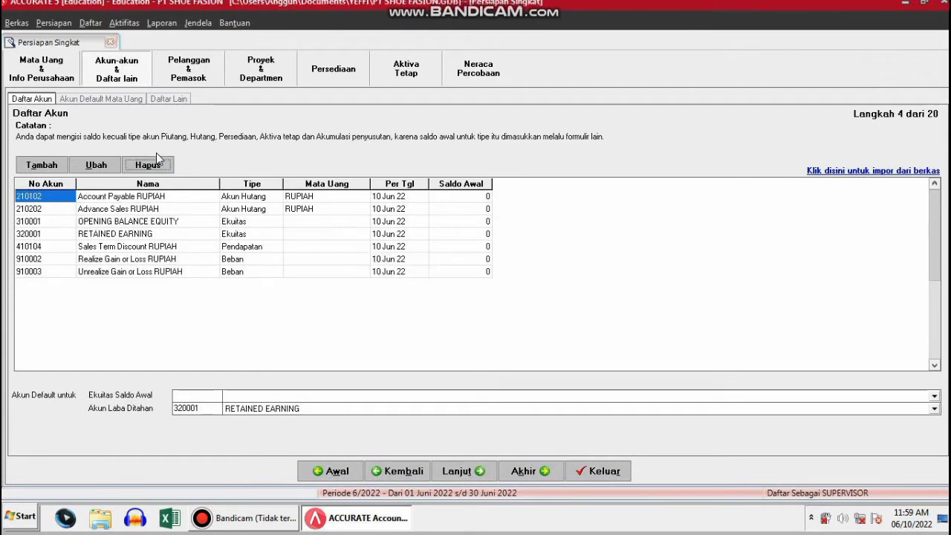
key("Return")
key("Return")
key("Return")
key("Return")
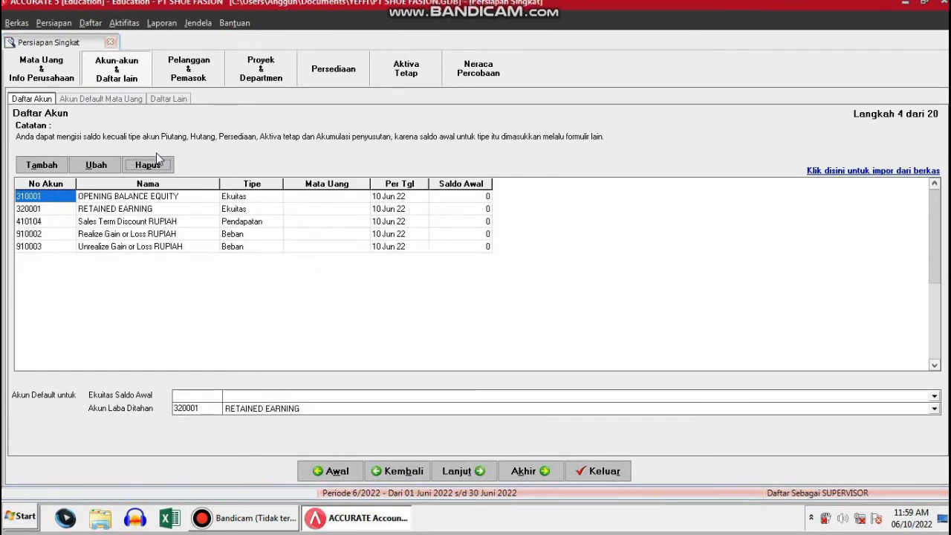
Delete accounts 410104, 910002 and 910003, then set 310001 as Ekuitas Saldo Awal
left_click(175, 223)
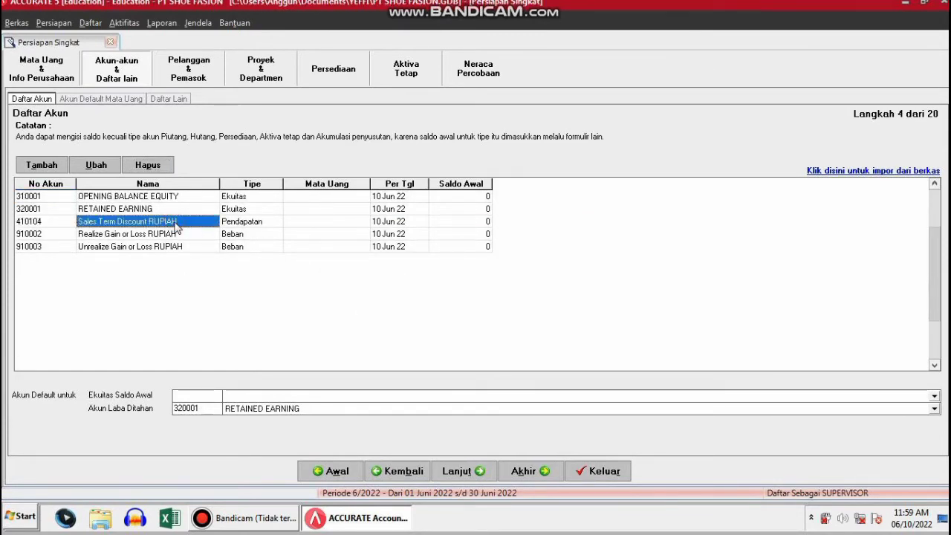
left_click(159, 166)
key("Return")
key("Return")
key("Return")
key("Return")
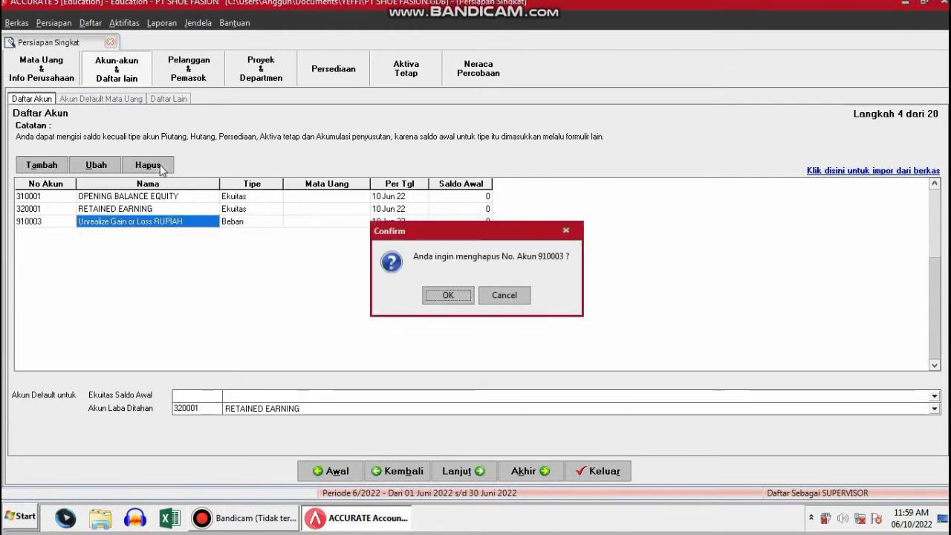
key("Return")
key("Return")
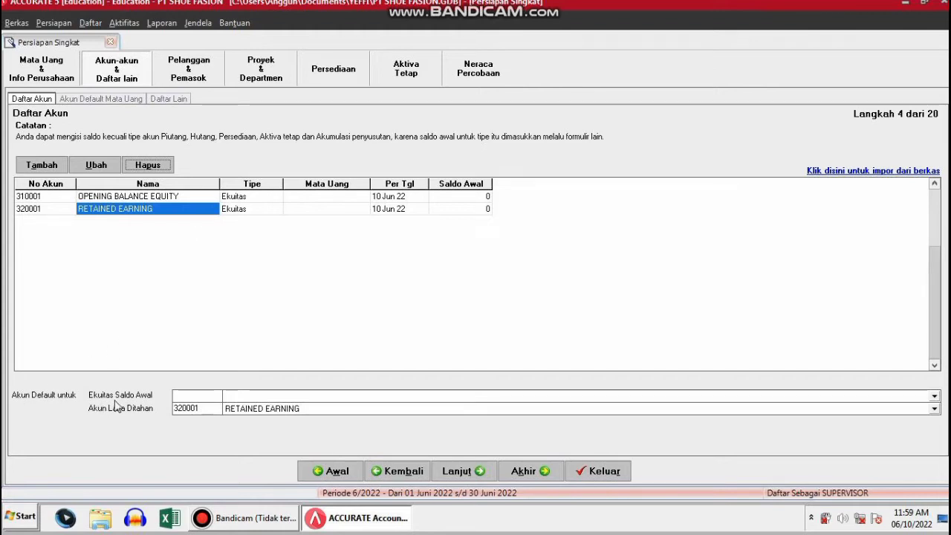
left_click(234, 399)
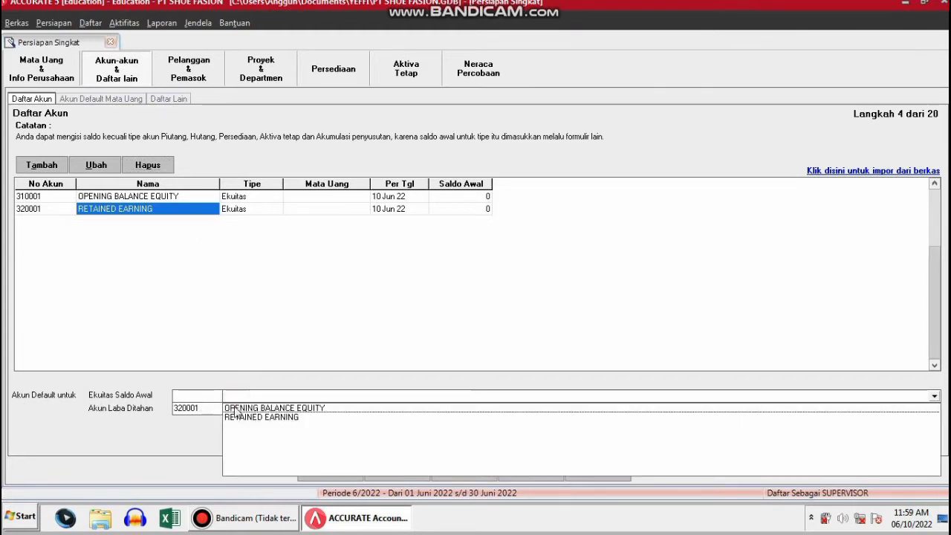
left_click(237, 413)
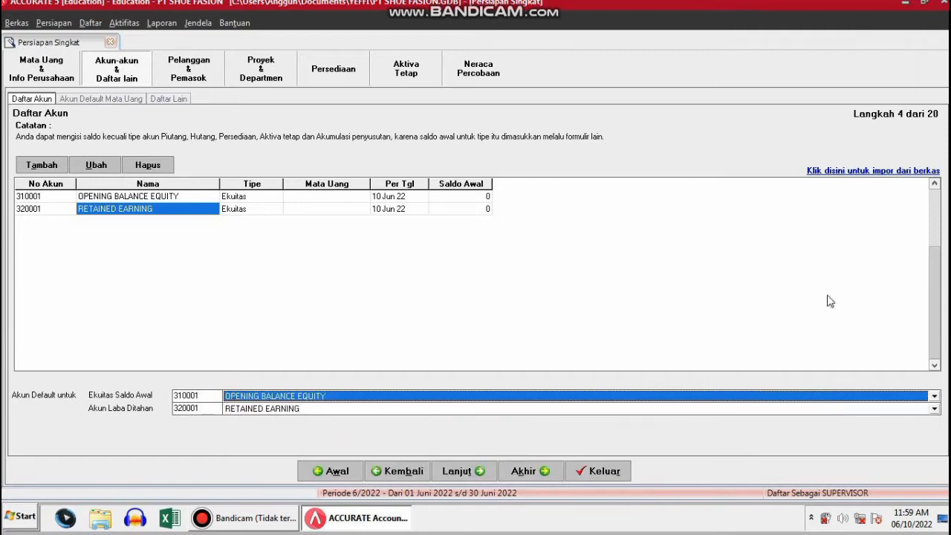
Load Daftar Akun PT FASION KIDS.xls into the import accounts form
left_click(867, 172)
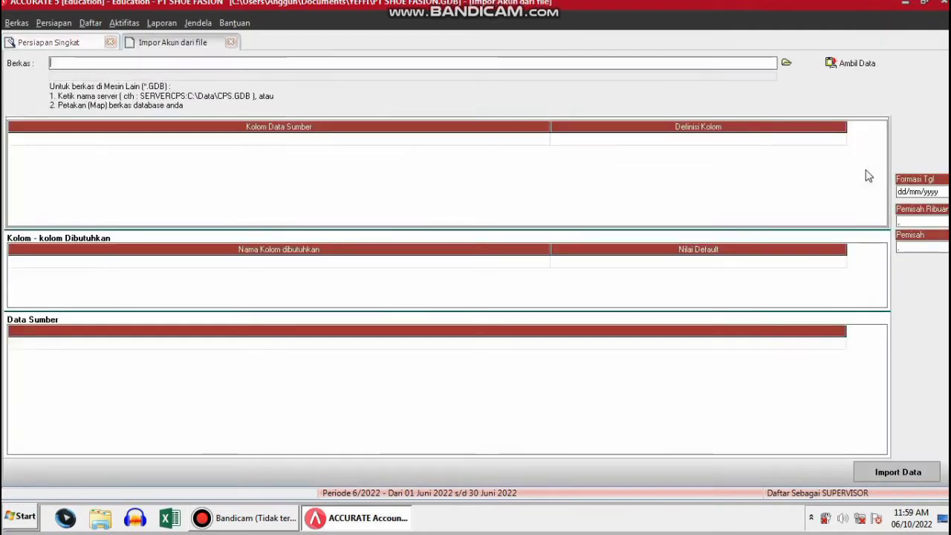
left_click(787, 64)
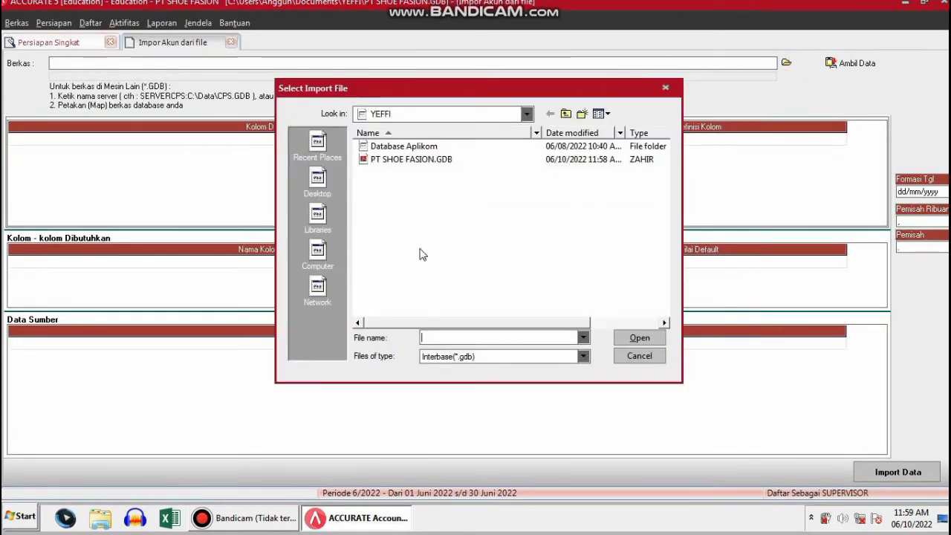
left_click(496, 358)
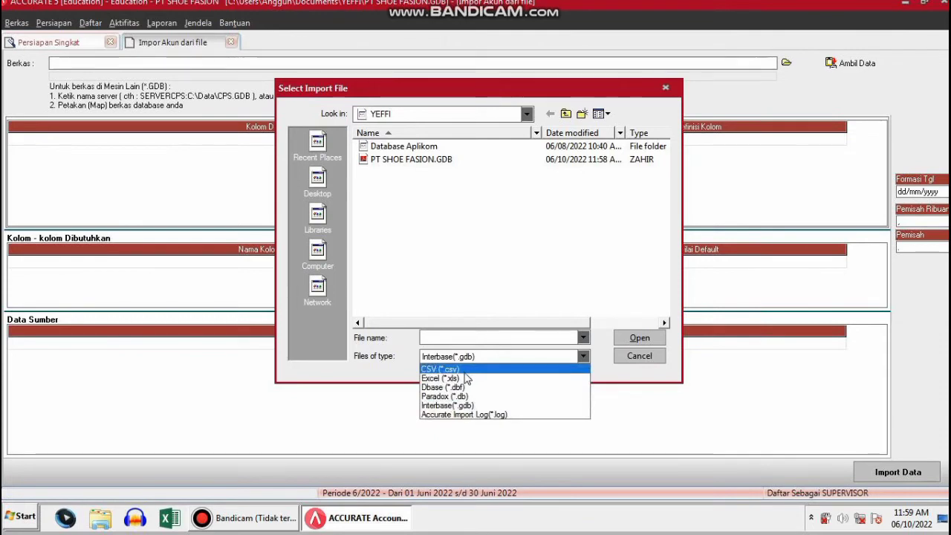
left_click(463, 379)
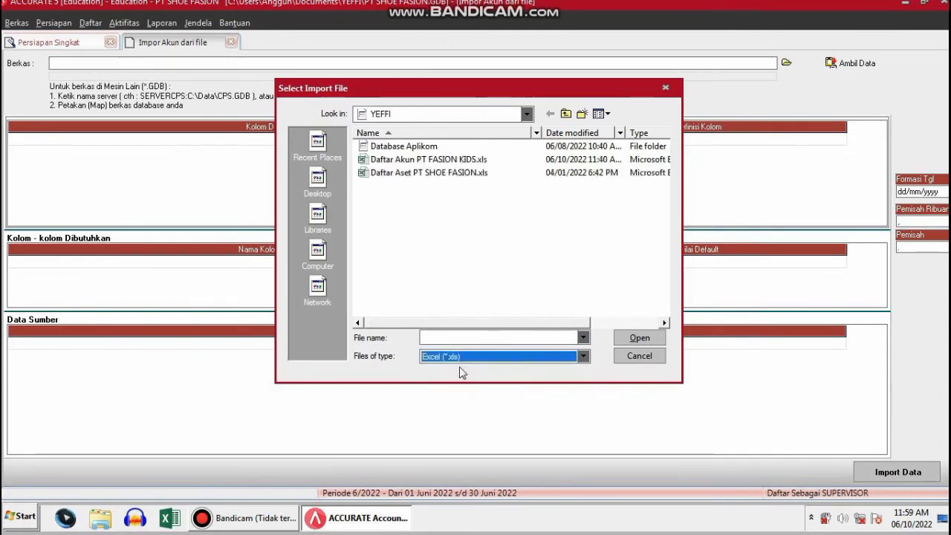
left_click(430, 160)
left_click(643, 339)
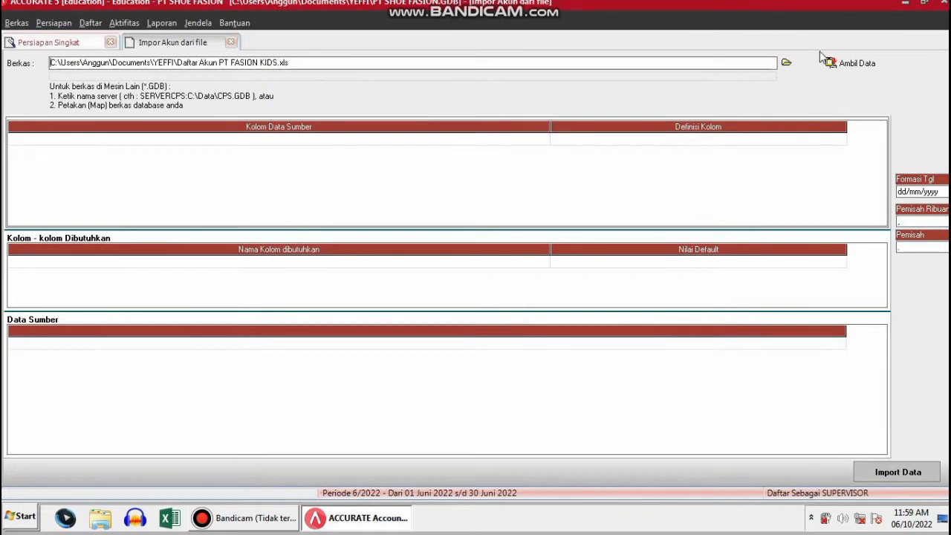
left_click(844, 63)
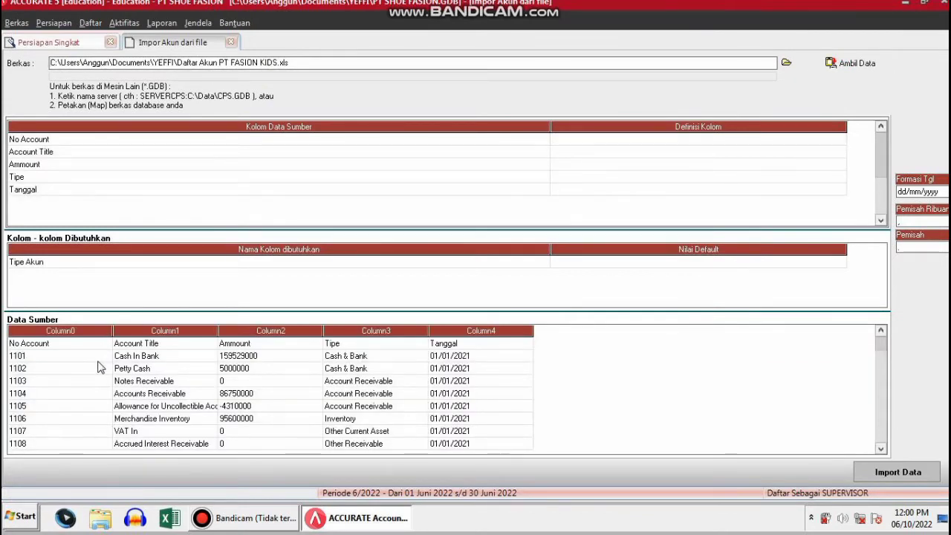
Delete the No Account heading row from the source data
left_click(70, 344)
left_click(70, 344)
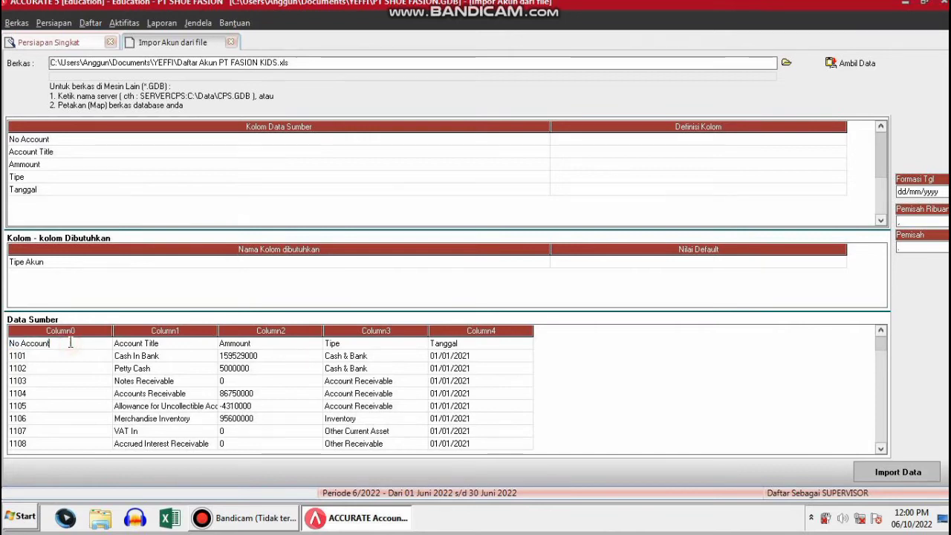
left_click(147, 344)
right_click(148, 345)
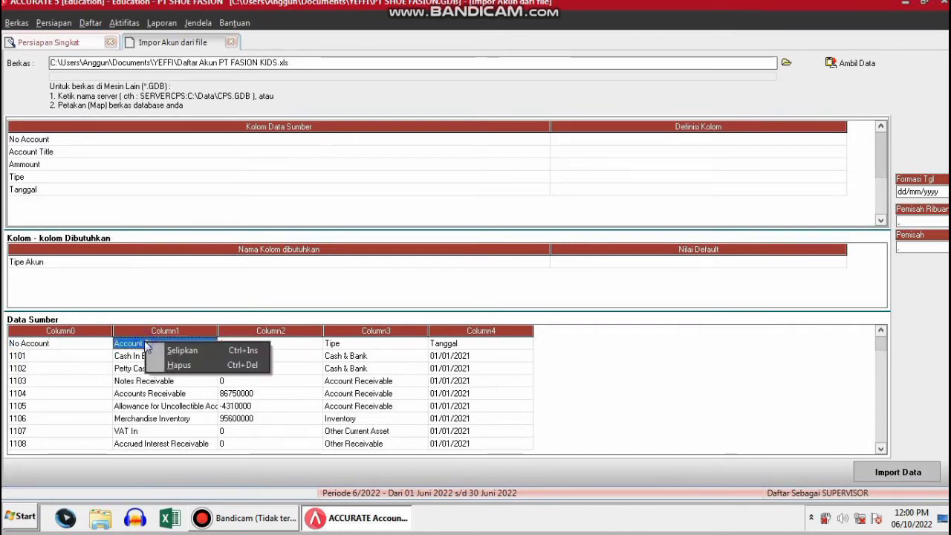
left_click(179, 365)
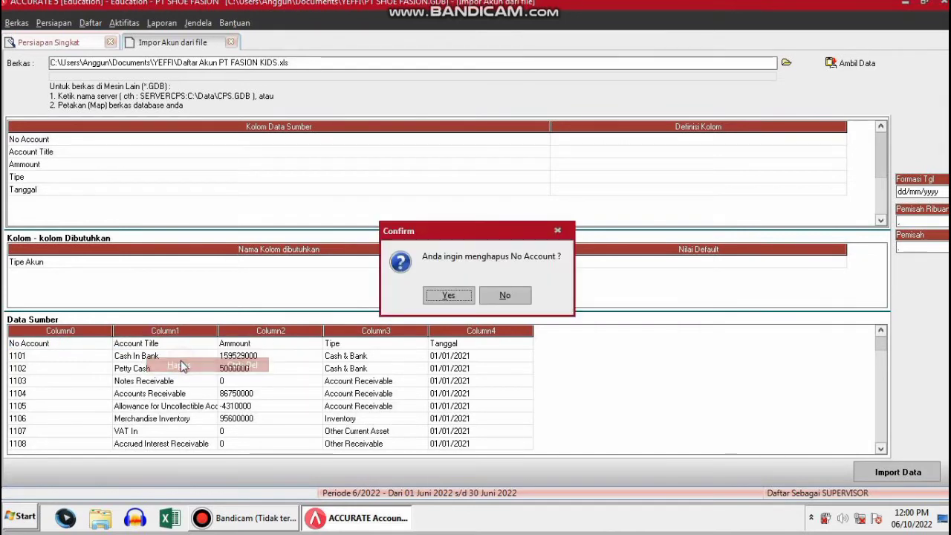
left_click(446, 295)
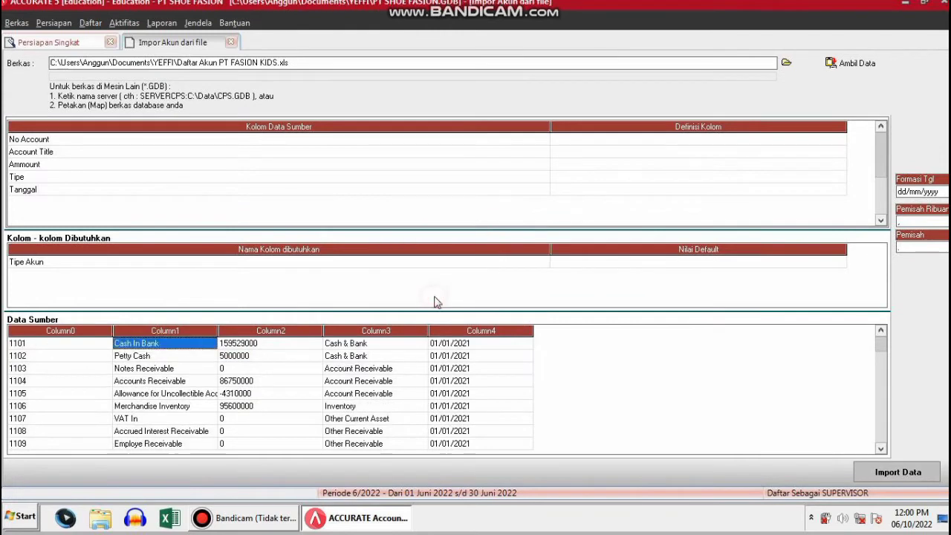
Map No Account to No. Akun, Account Title to Nama Akun, Ammount to Saldo Awal
left_click(662, 141)
left_click(662, 141)
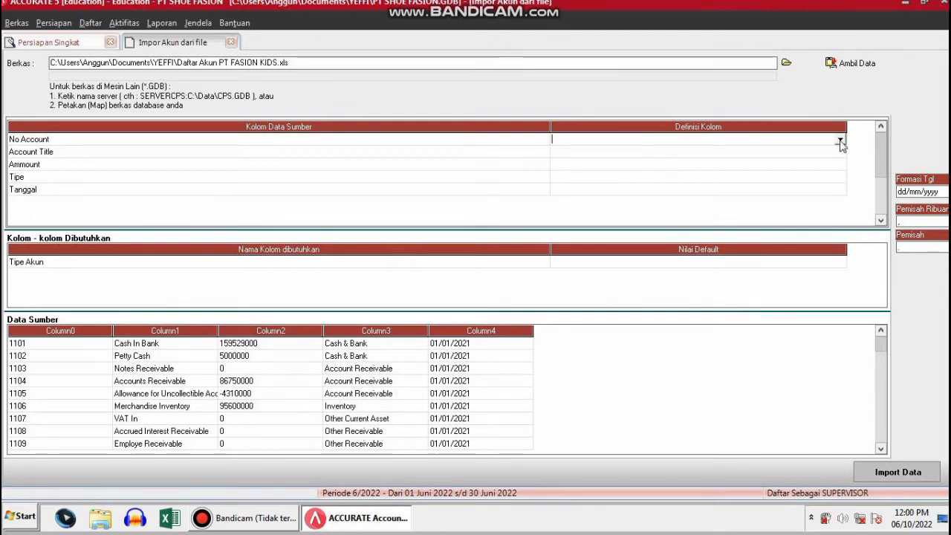
left_click(839, 141)
left_click(564, 169)
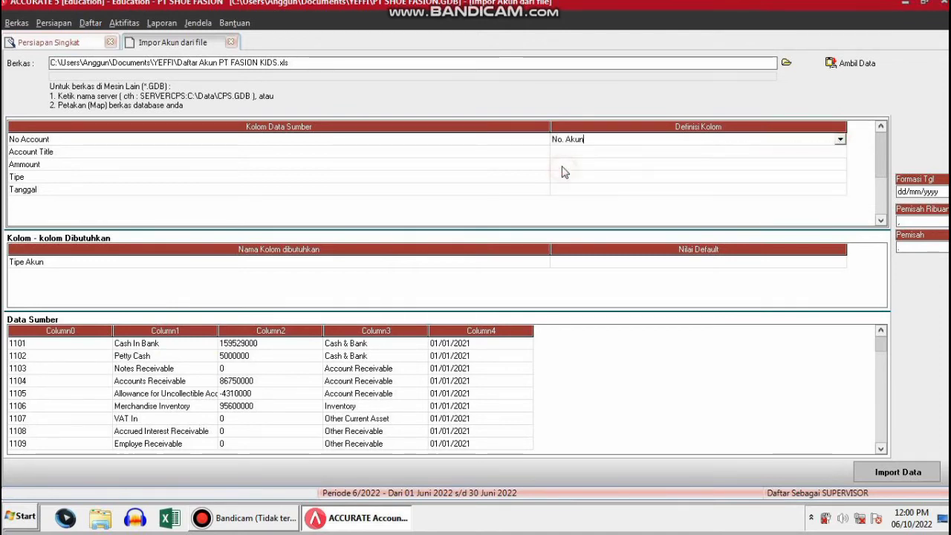
left_click(570, 153)
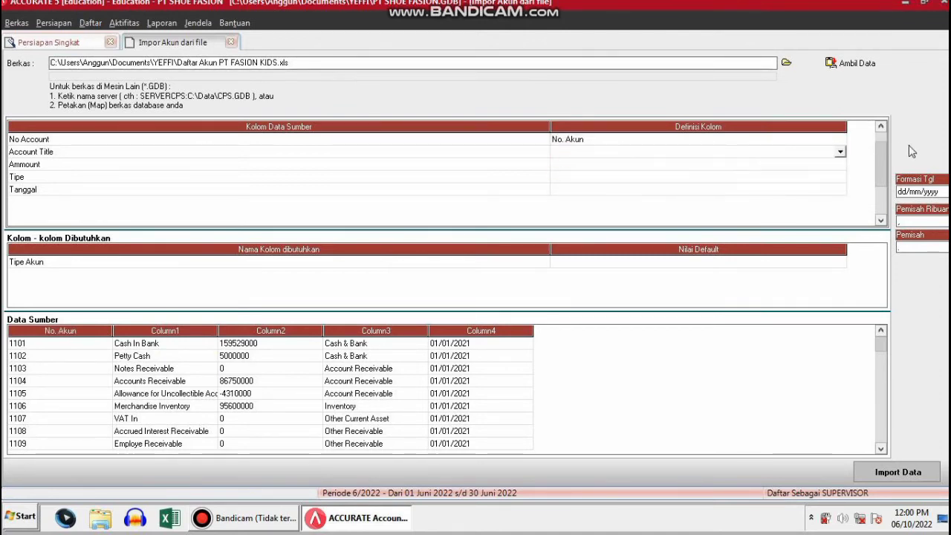
left_click(839, 152)
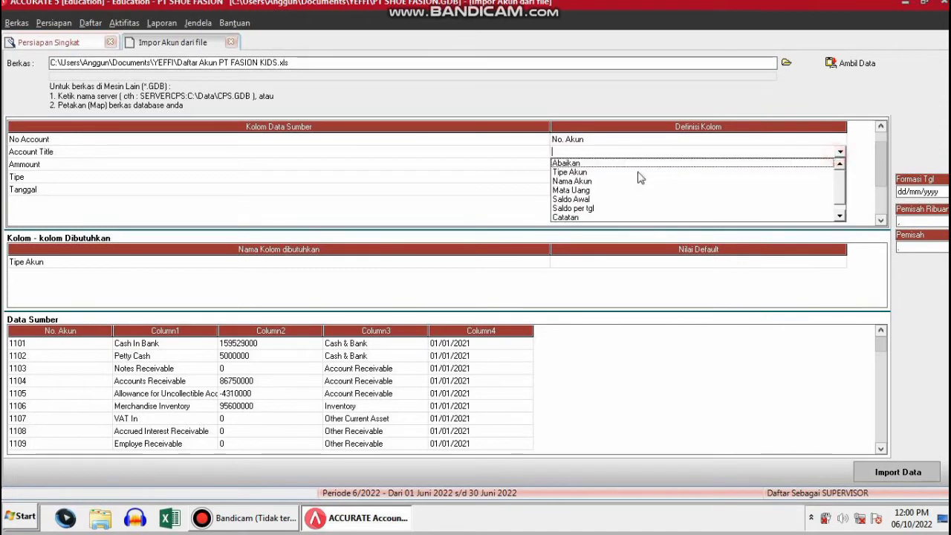
left_click(578, 181)
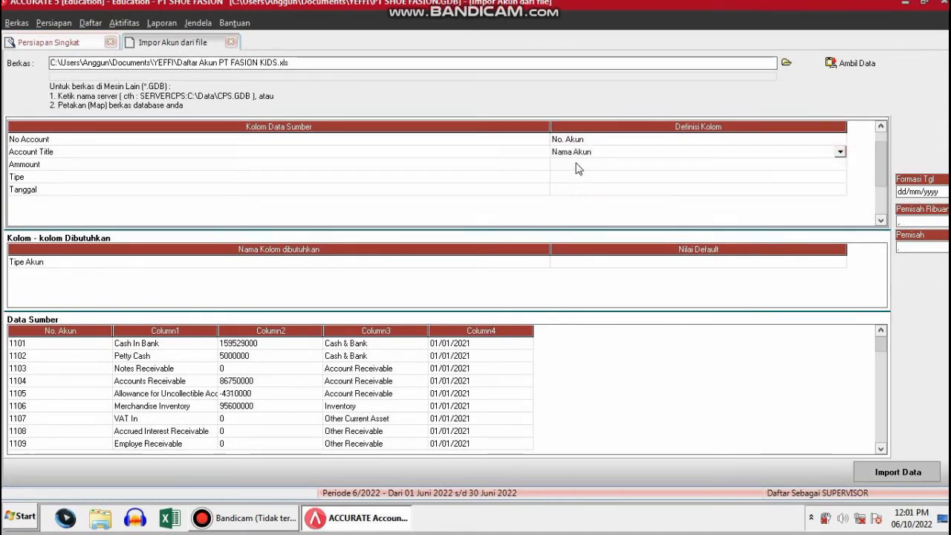
left_click(578, 165)
left_click(579, 166)
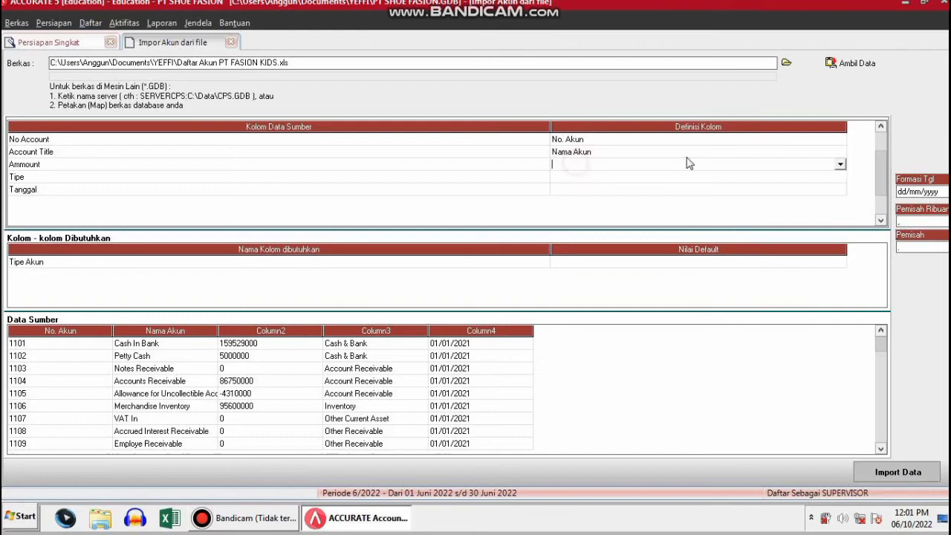
left_click(840, 164)
left_click(578, 205)
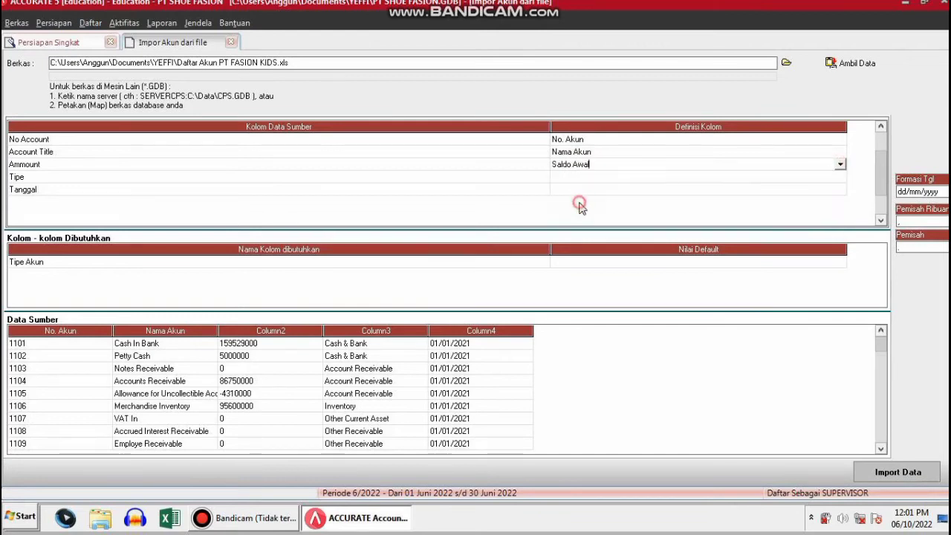
left_click(581, 180)
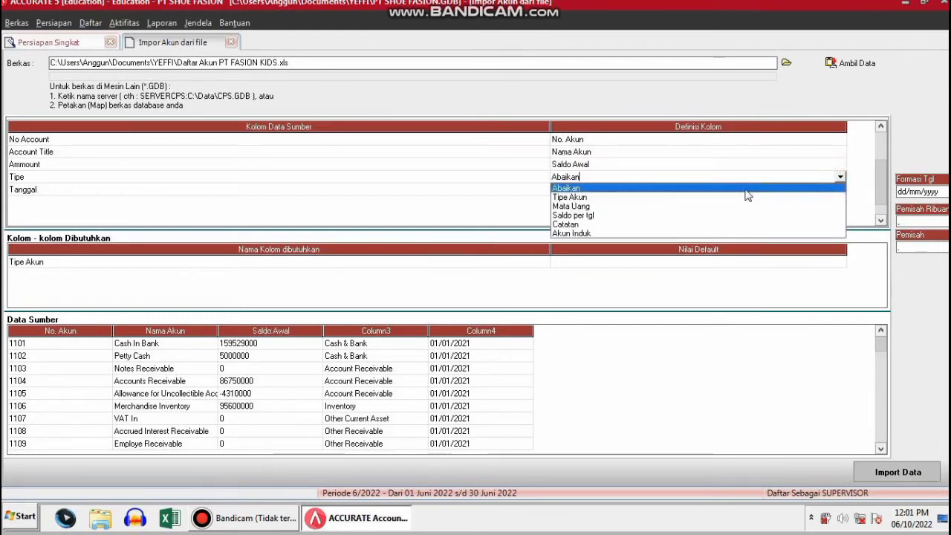
Map Tipe to Tipe Akun; Cash & Bank, Account Receivable, Inventory to Kas/Bank, Akun Piutang, Persediaan
left_click(570, 197)
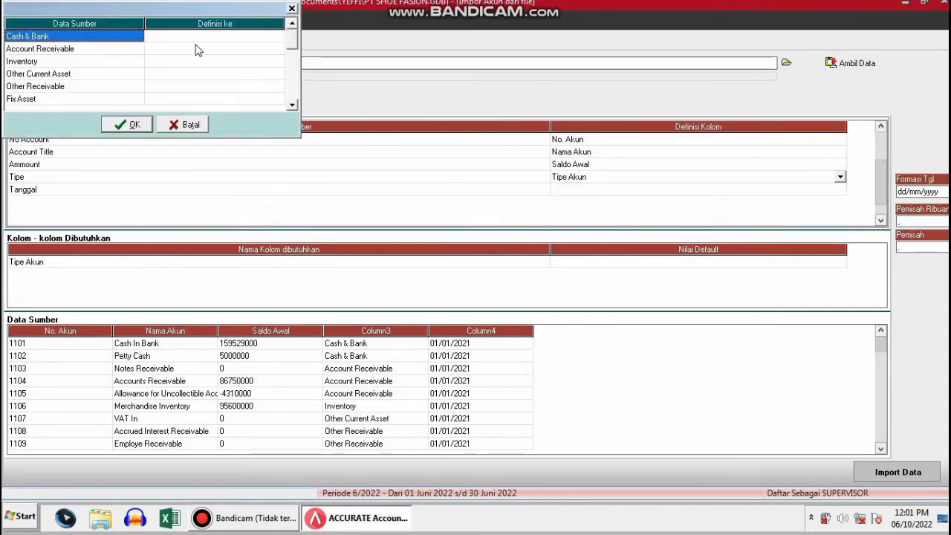
left_click(250, 37)
left_click(248, 36)
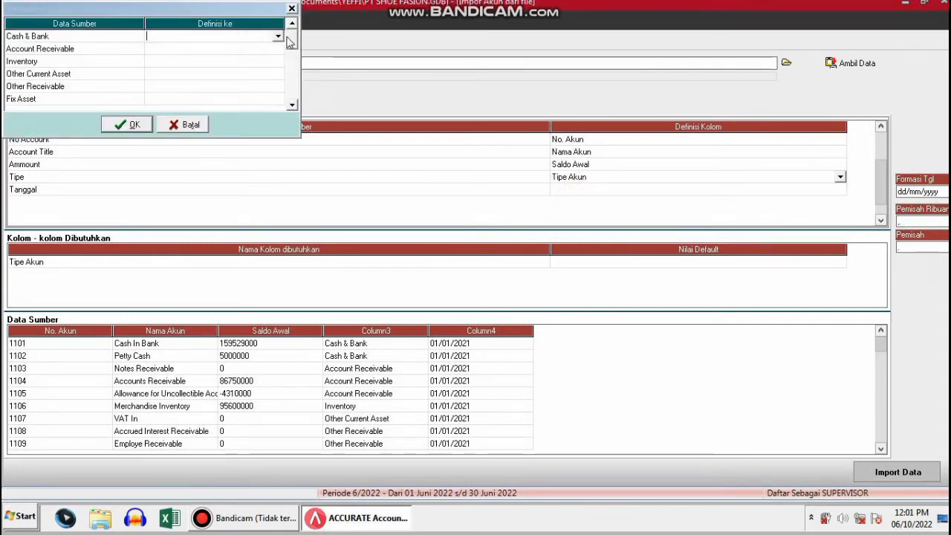
left_click(277, 37)
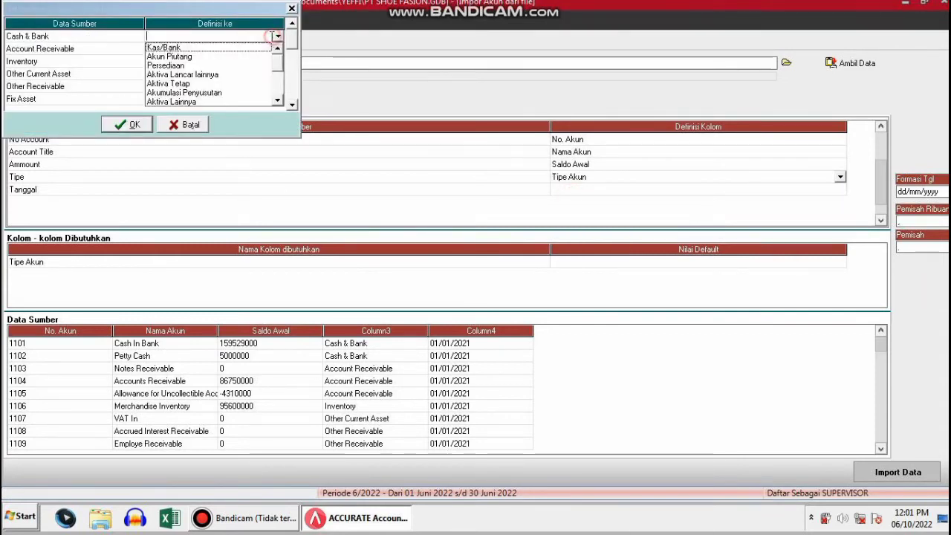
left_click(183, 48)
left_click(182, 50)
left_click(182, 50)
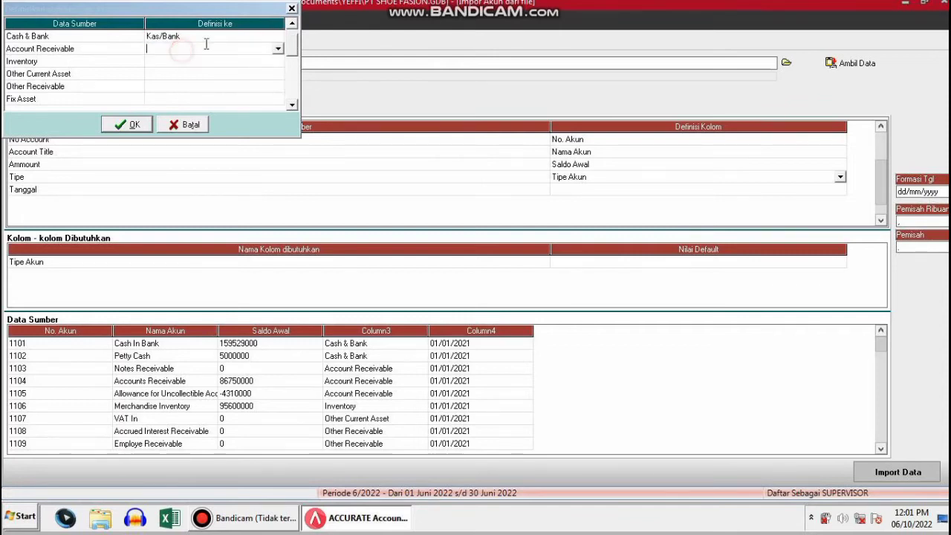
left_click(278, 49)
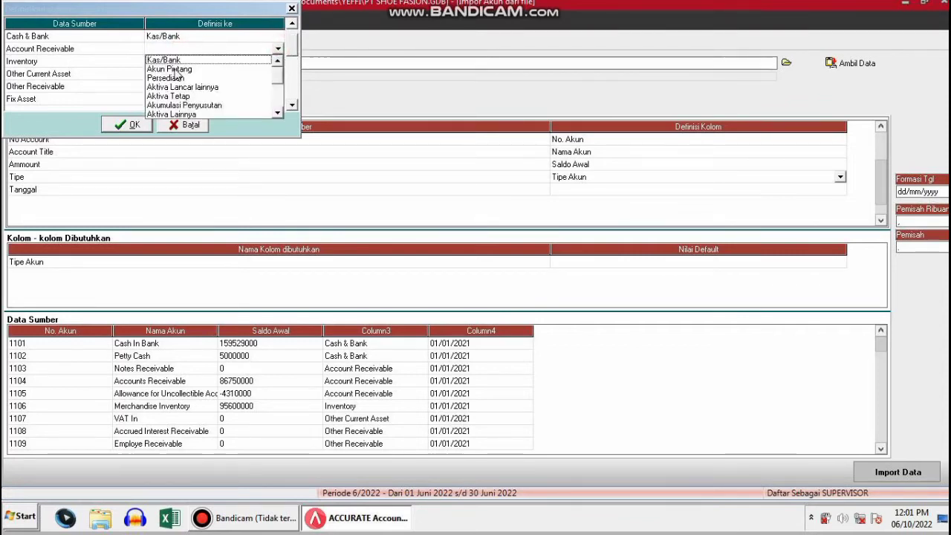
left_click(177, 67)
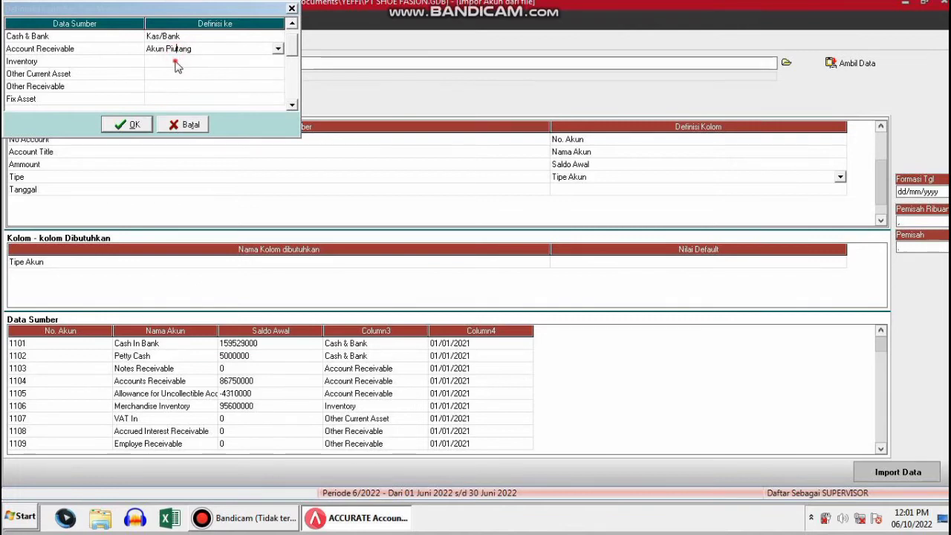
left_click(175, 62)
left_click(280, 61)
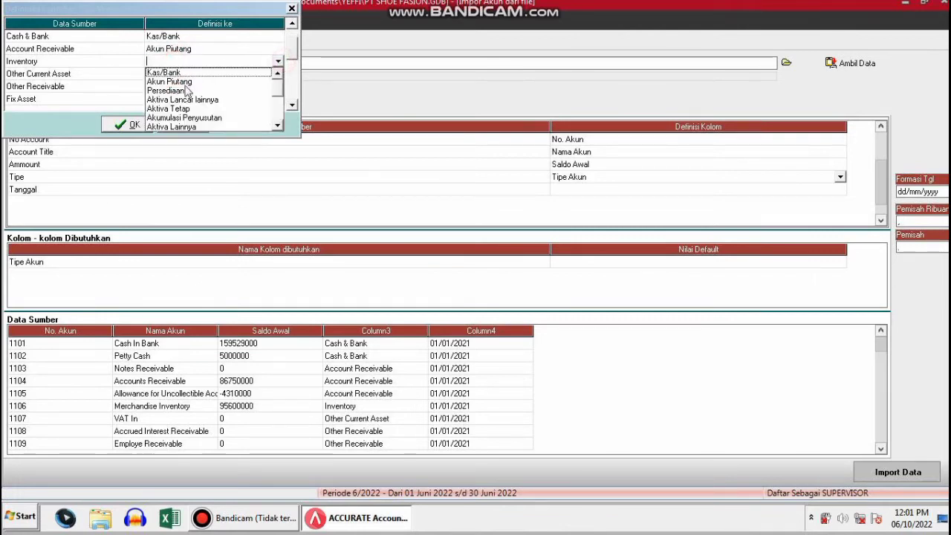
left_click(176, 84)
Map Other Current Asset, Other Receivable, Fix Asset to Aktiva Lancar lainnya, Aktiva Lainnya, Aktiva Tetap
left_click(173, 75)
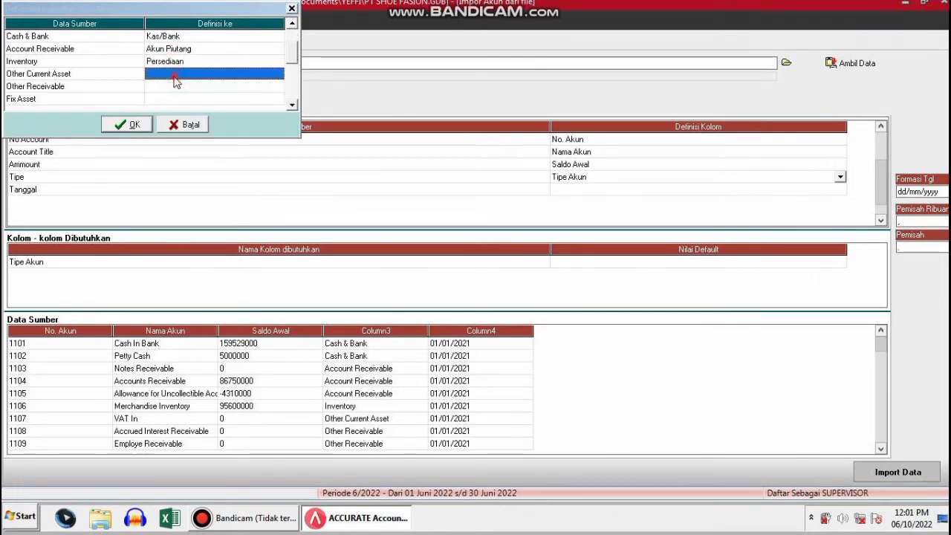
left_click(278, 74)
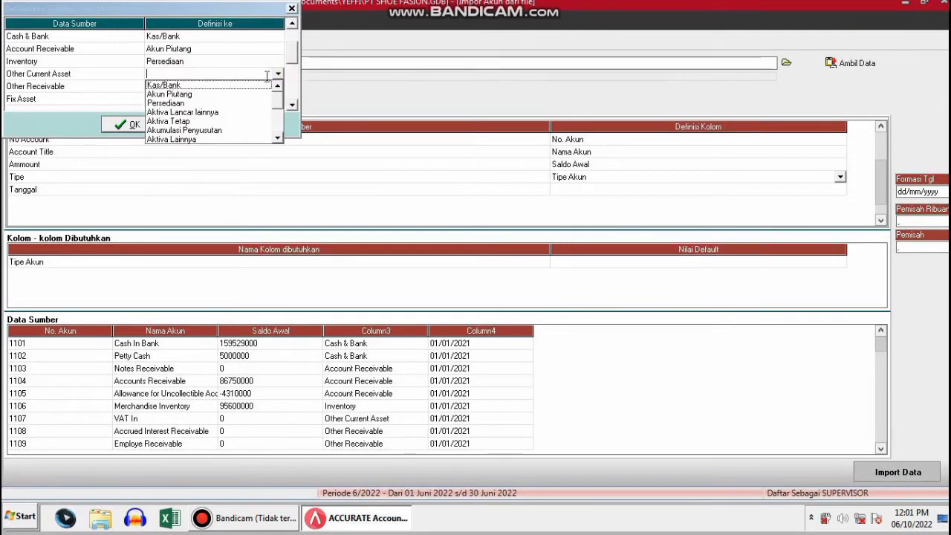
left_click(207, 113)
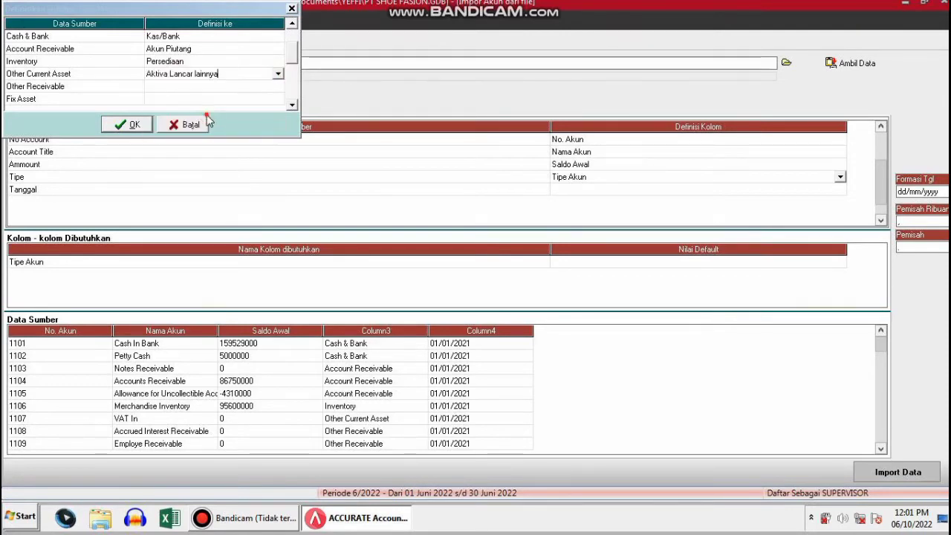
left_click(206, 87)
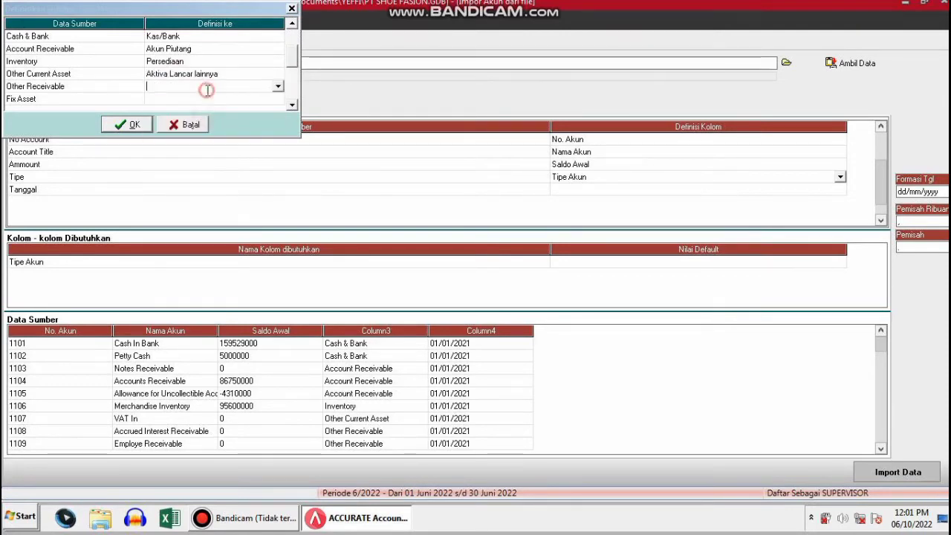
left_click(278, 86)
left_click(180, 151)
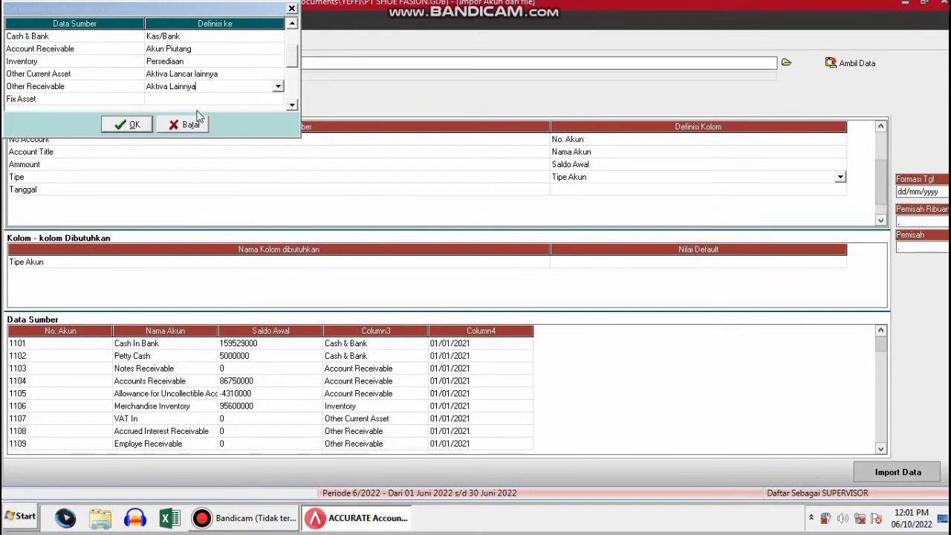
left_click(201, 99)
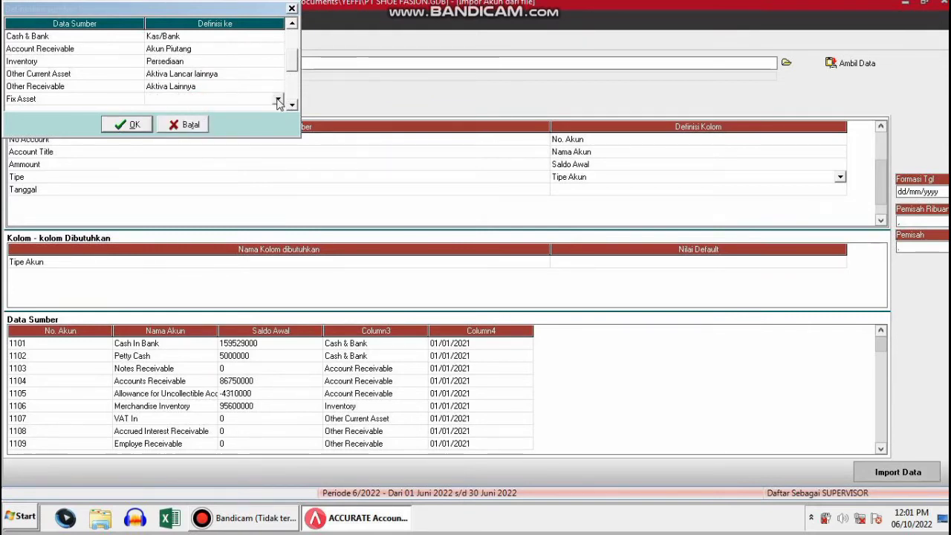
left_click(278, 99)
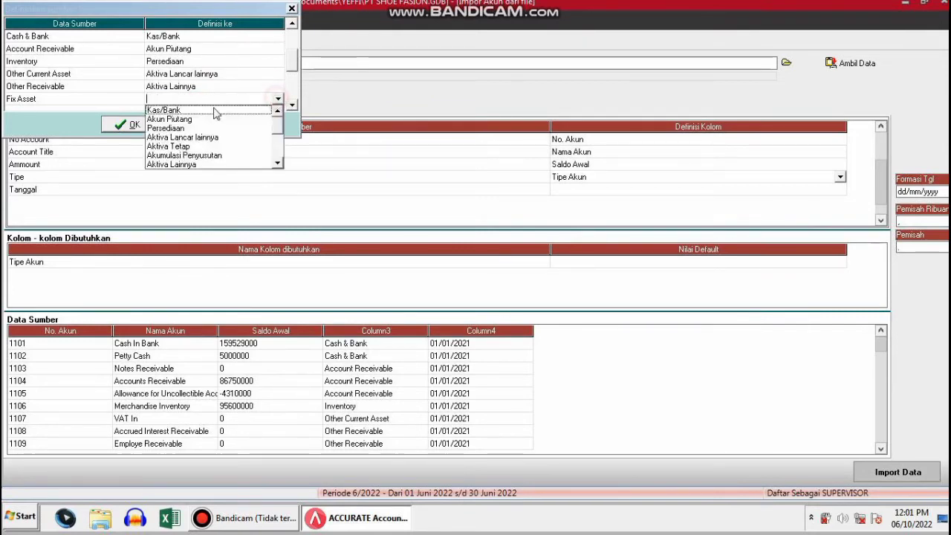
left_click(168, 147)
left_click(291, 106)
double_click(291, 106)
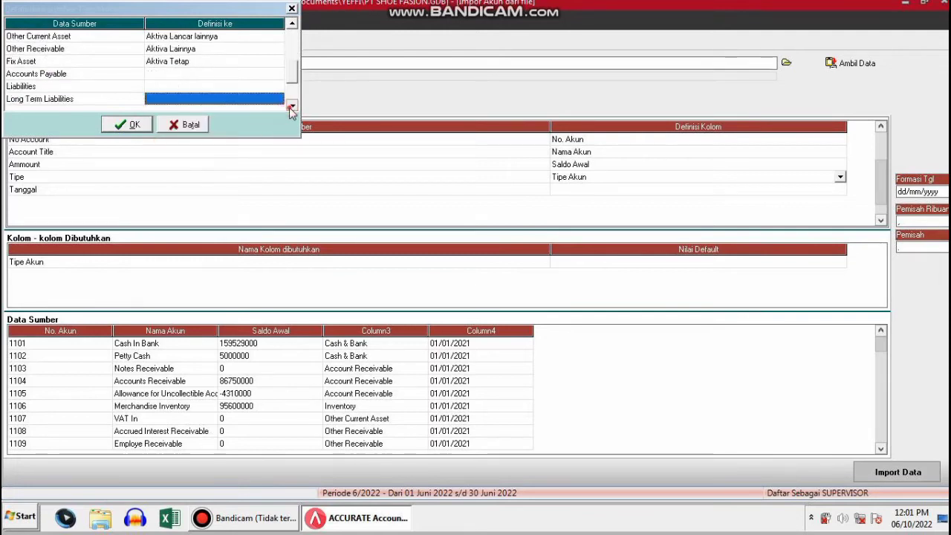
Map Accounts Payable to Akun Hutang and Liabilities to Hutang lancar lainnya
left_click(203, 82)
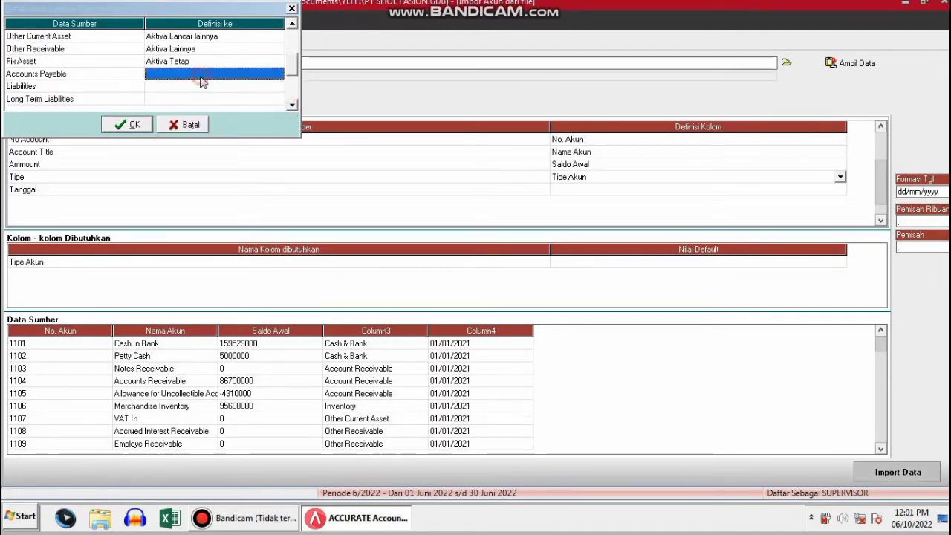
left_click(202, 80)
left_click(277, 74)
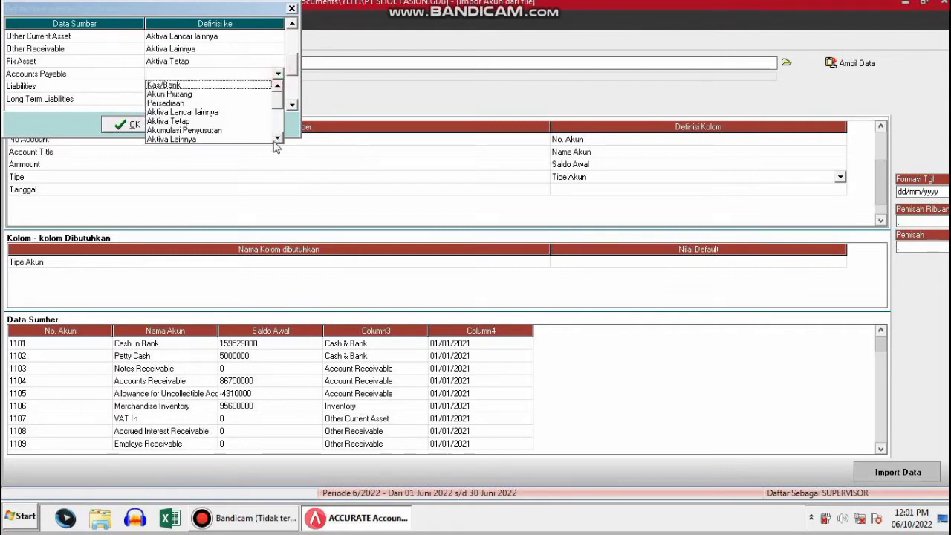
left_click(277, 137)
left_click(276, 137)
left_click(276, 138)
left_click(175, 127)
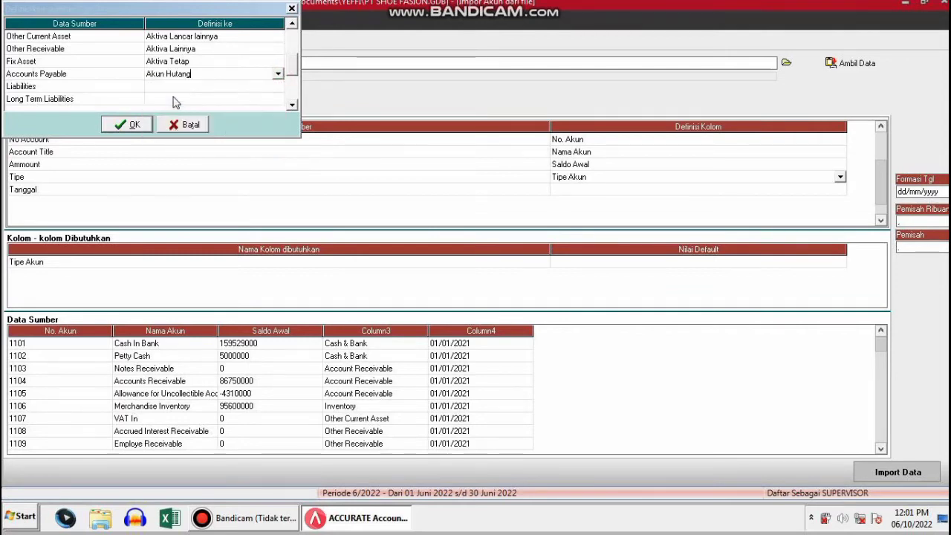
left_click(174, 87)
left_click(174, 88)
left_click(277, 87)
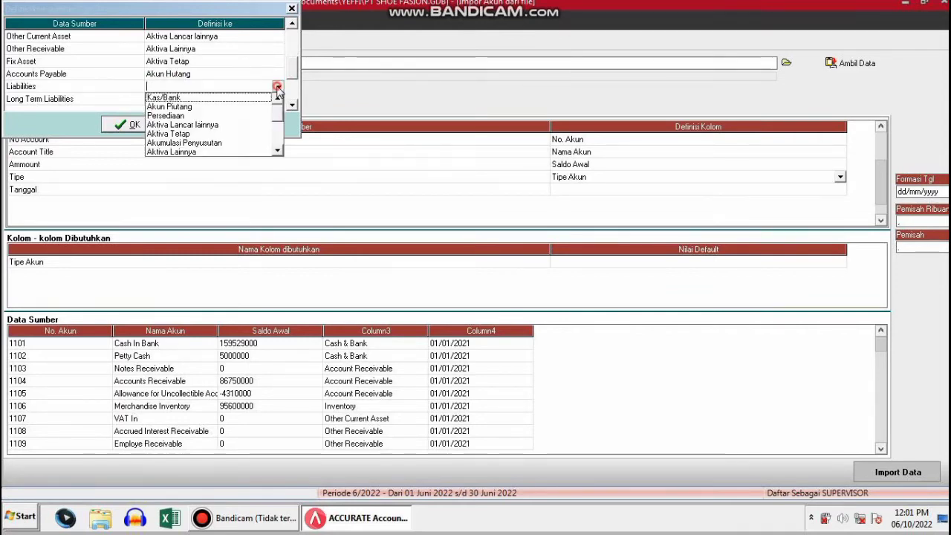
left_click(276, 149)
left_click(277, 150)
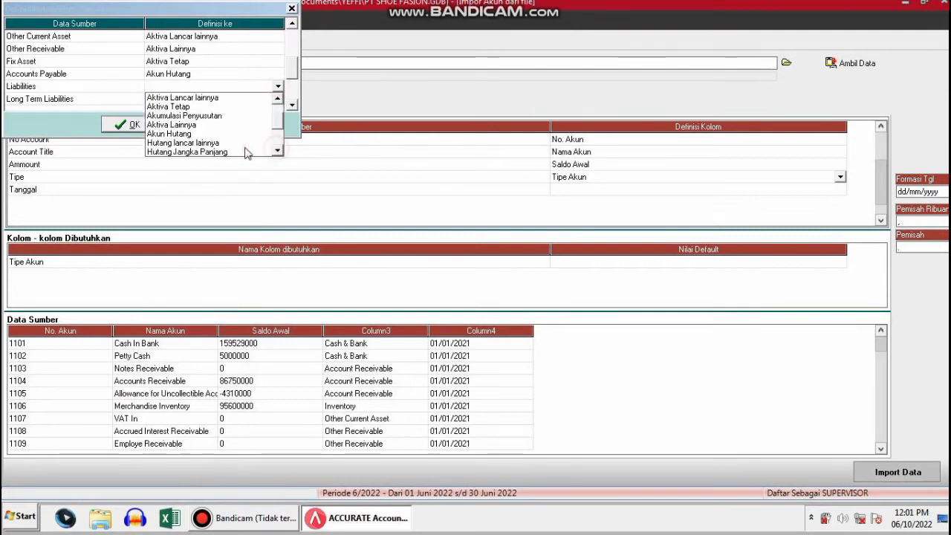
left_click(209, 144)
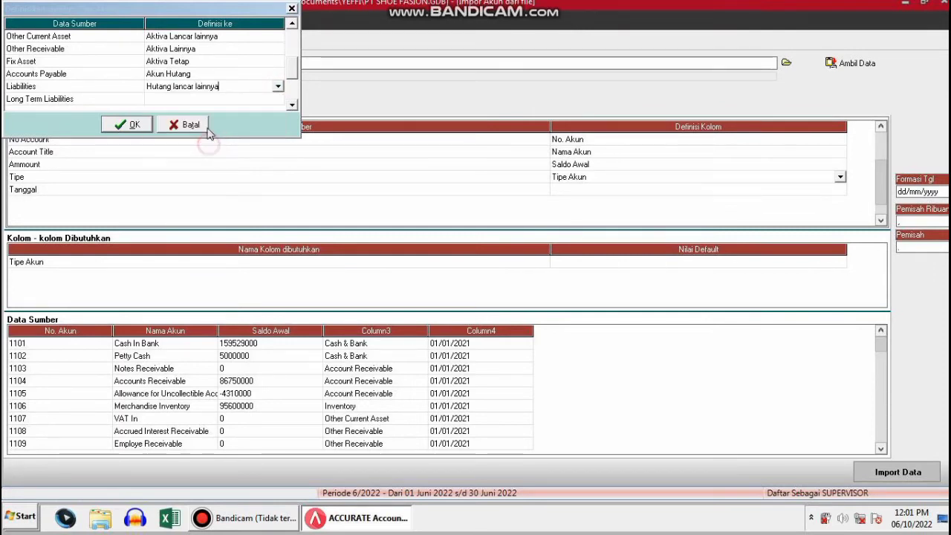
Map Long Term Liabilities to Hutang Jangka Panjang
left_click(201, 99)
left_click(202, 98)
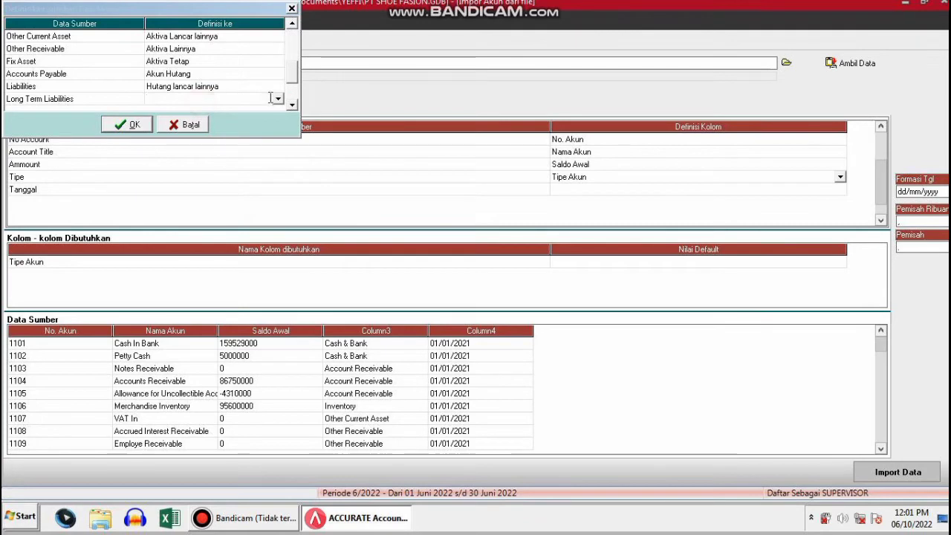
left_click(278, 100)
left_click(276, 165)
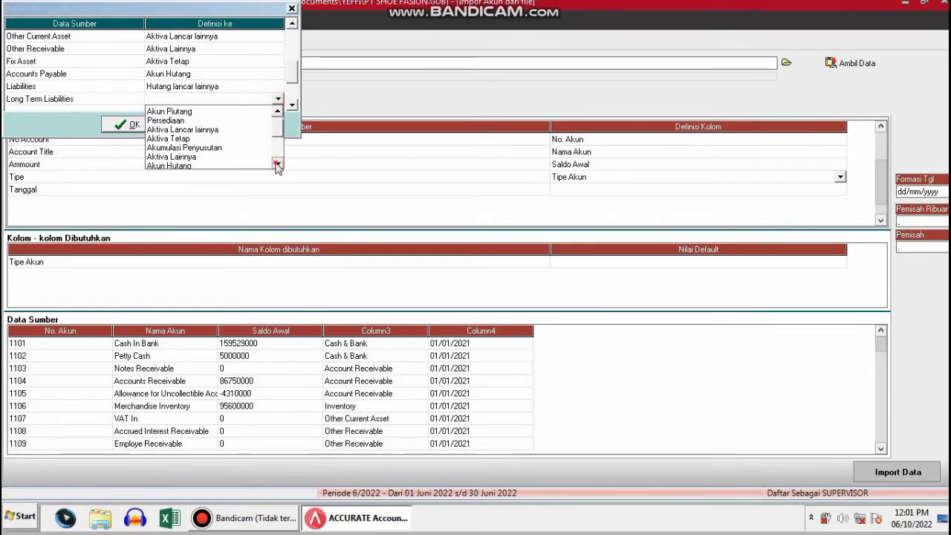
left_click(229, 167)
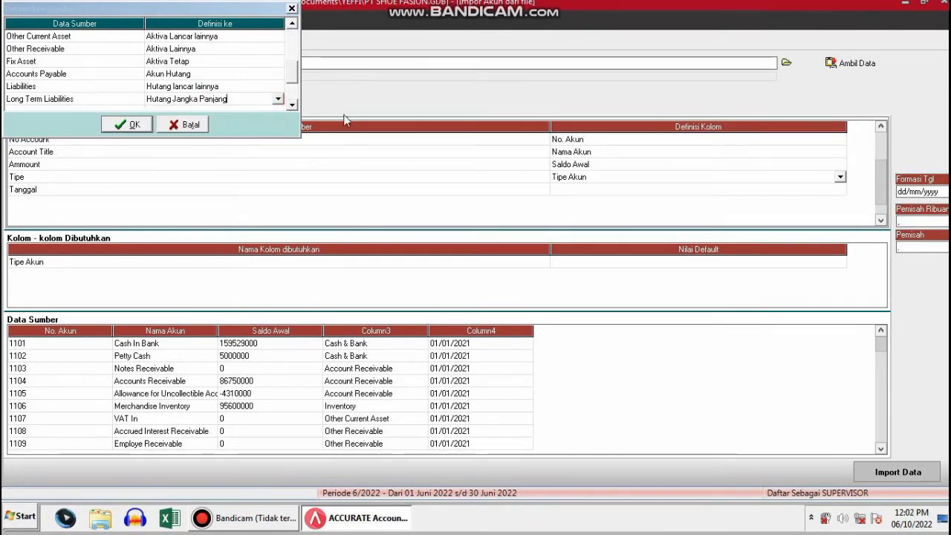
left_click(292, 105)
Map the Equity account type to Ekuitas
left_click(292, 105)
left_click(292, 104)
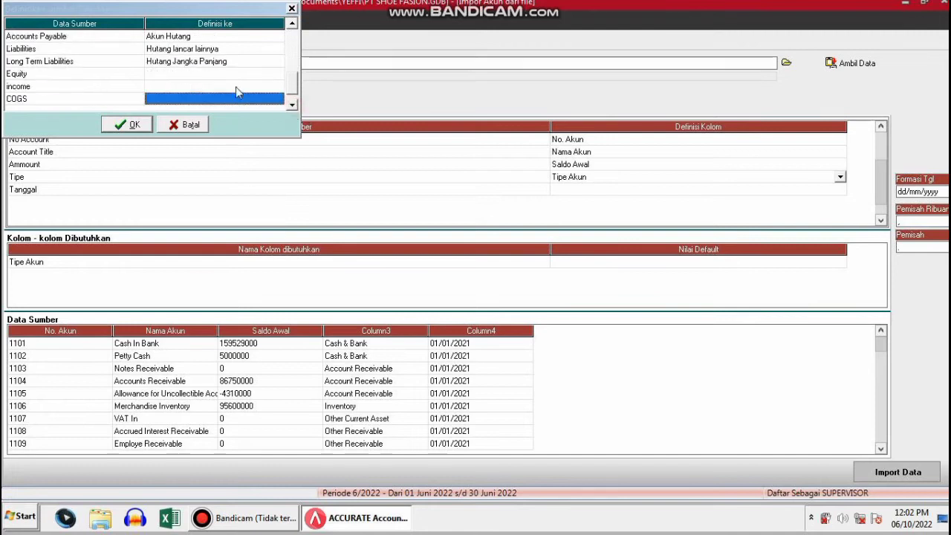
left_click(218, 75)
left_click(262, 75)
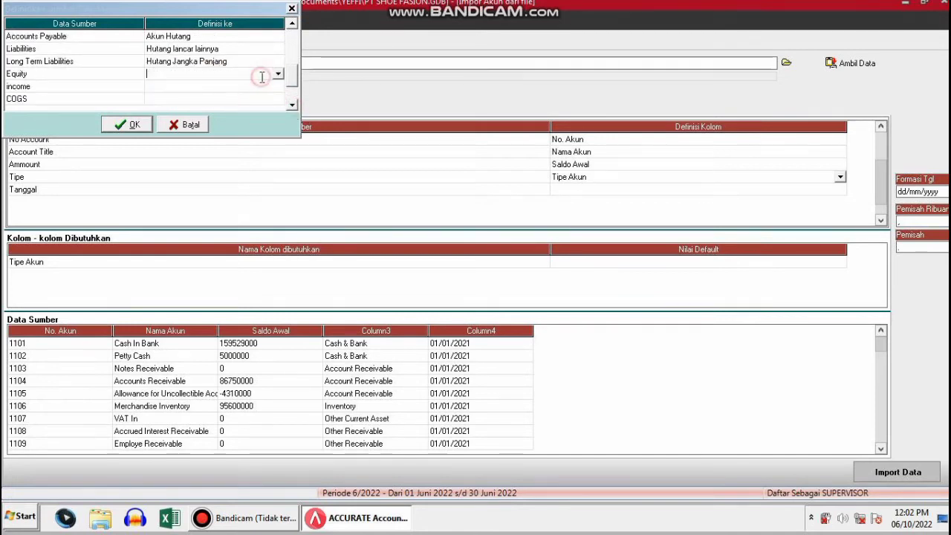
left_click(278, 73)
left_click(277, 139)
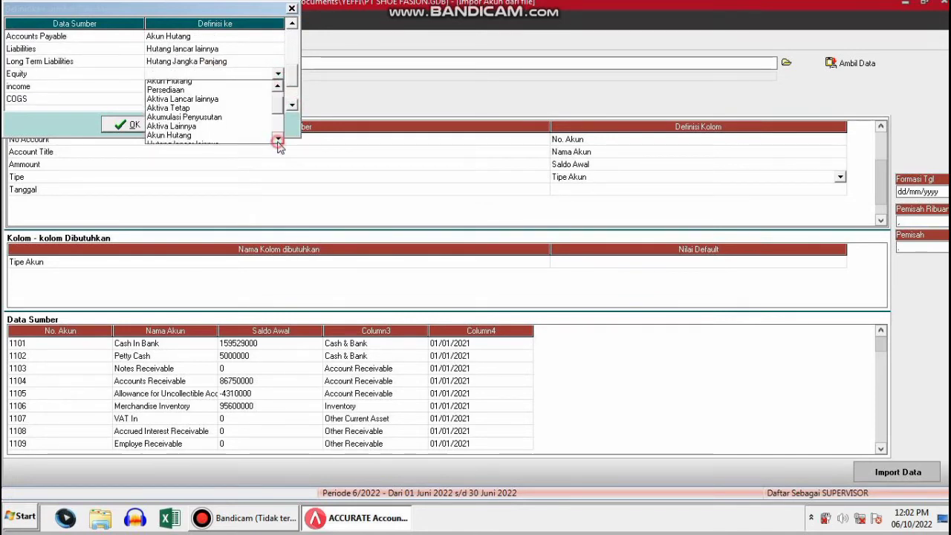
left_click(277, 138)
left_click(277, 138)
left_click(277, 138)
left_click(278, 139)
left_click(158, 131)
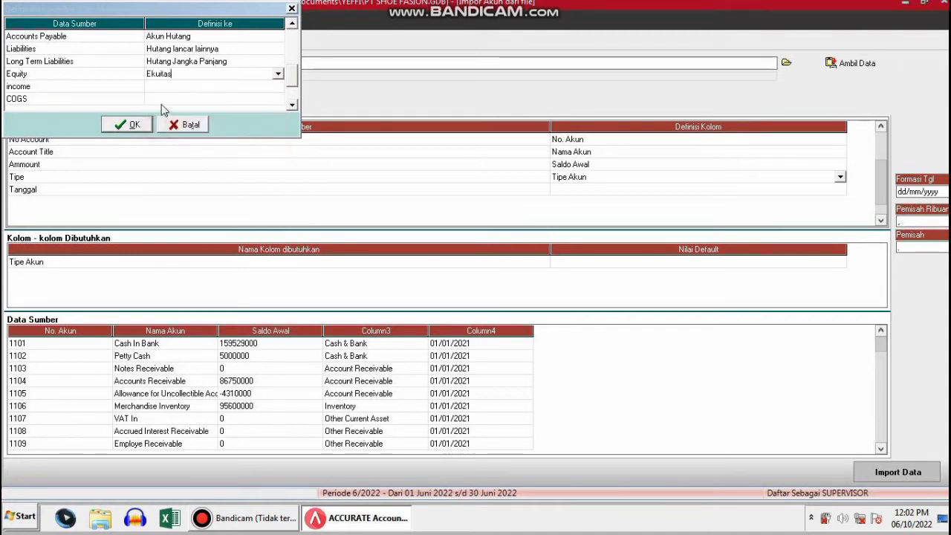
Map the income account type to Pendapatan
left_click(170, 87)
left_click(169, 87)
left_click(278, 86)
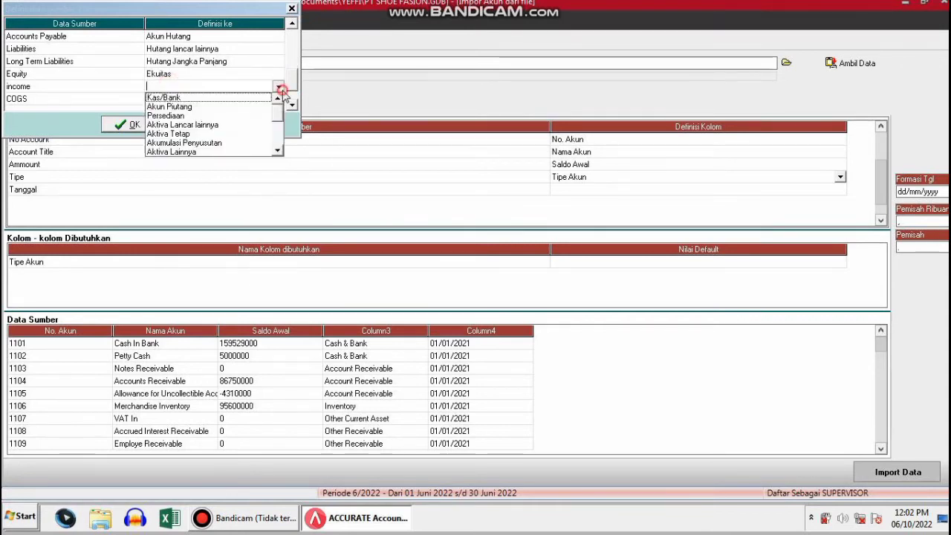
left_click(277, 151)
left_click(277, 151)
left_click(277, 151)
left_click(277, 151)
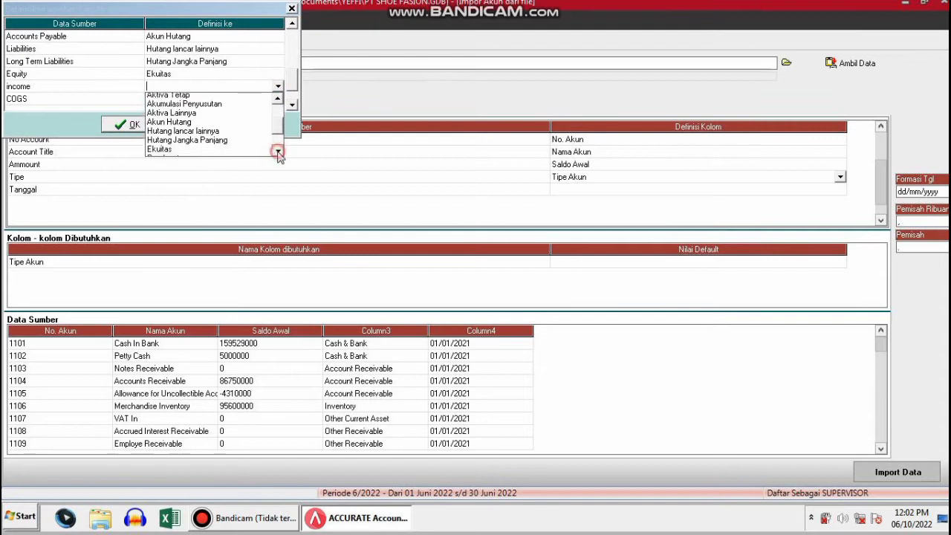
left_click(278, 151)
left_click(278, 151)
left_click(277, 151)
left_click(168, 134)
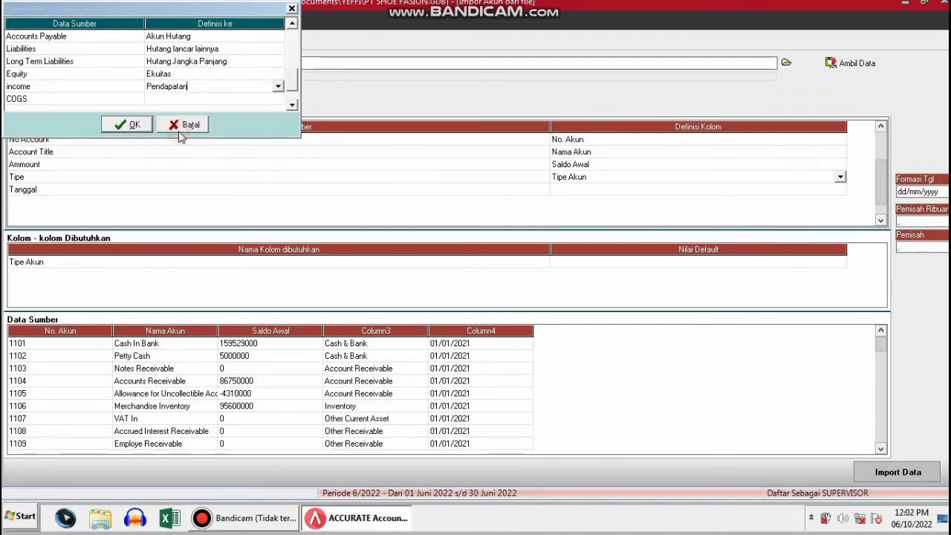
Map the COGS account type to Harga Pokok Penjualan
left_click(185, 99)
left_click(186, 100)
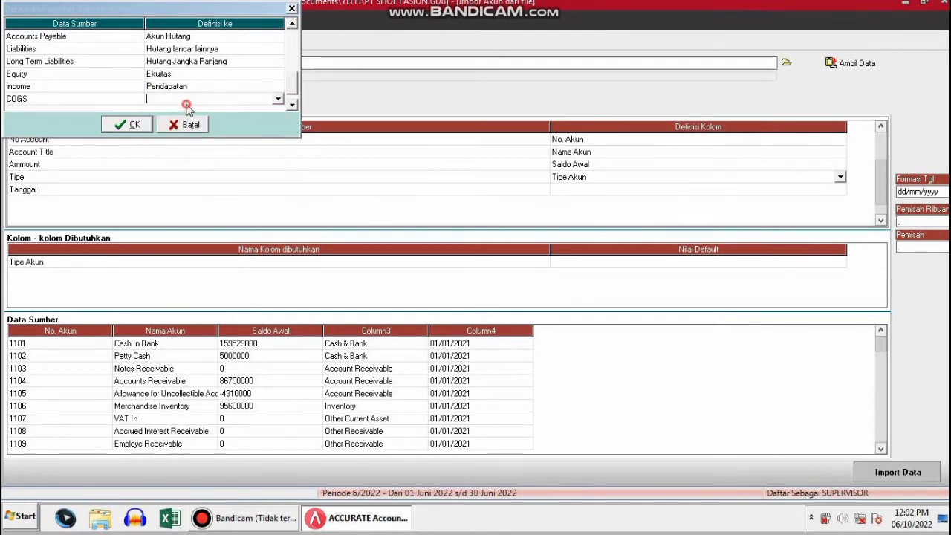
left_click(278, 98)
left_click(277, 164)
left_click(277, 164)
left_click(277, 164)
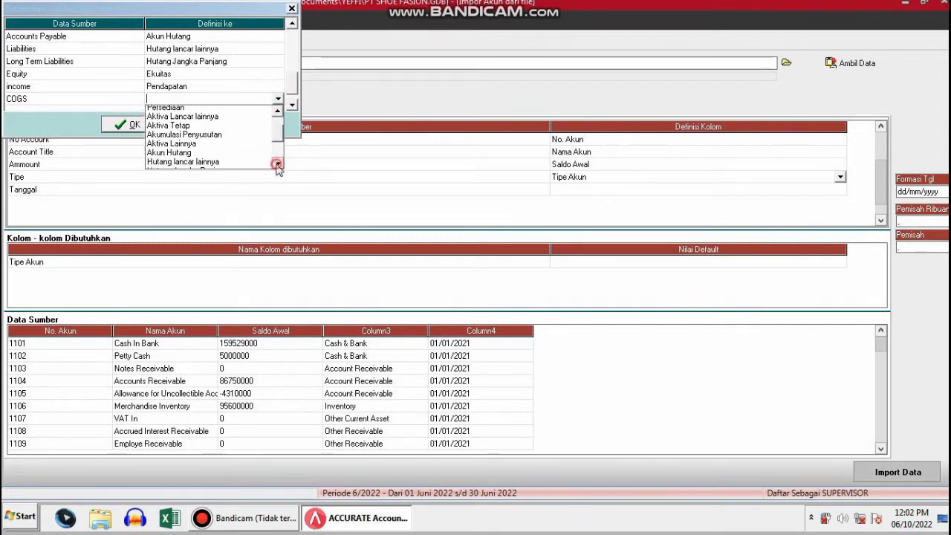
left_click(277, 164)
left_click(278, 164)
left_click(278, 164)
left_click(277, 165)
left_click(278, 164)
left_click(215, 156)
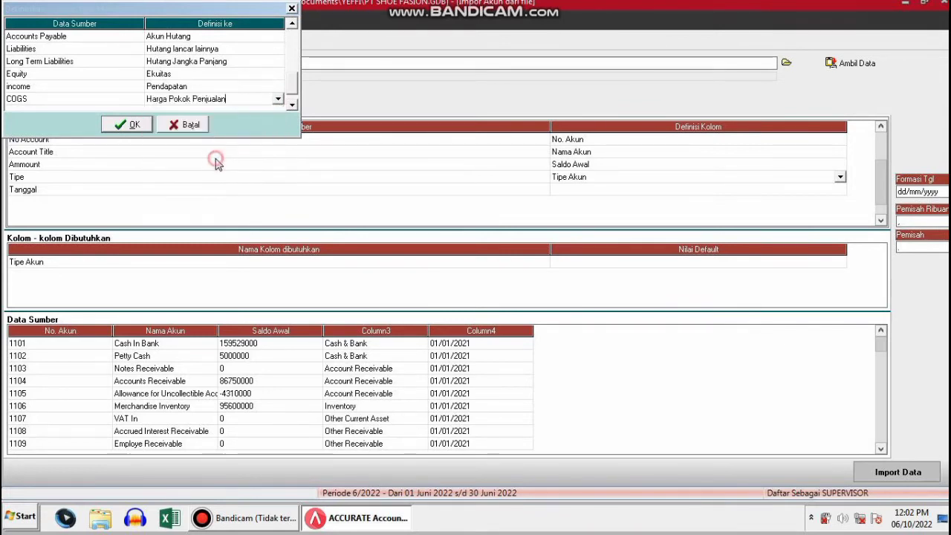
Map the Expenses account type to Beban
left_click(292, 104)
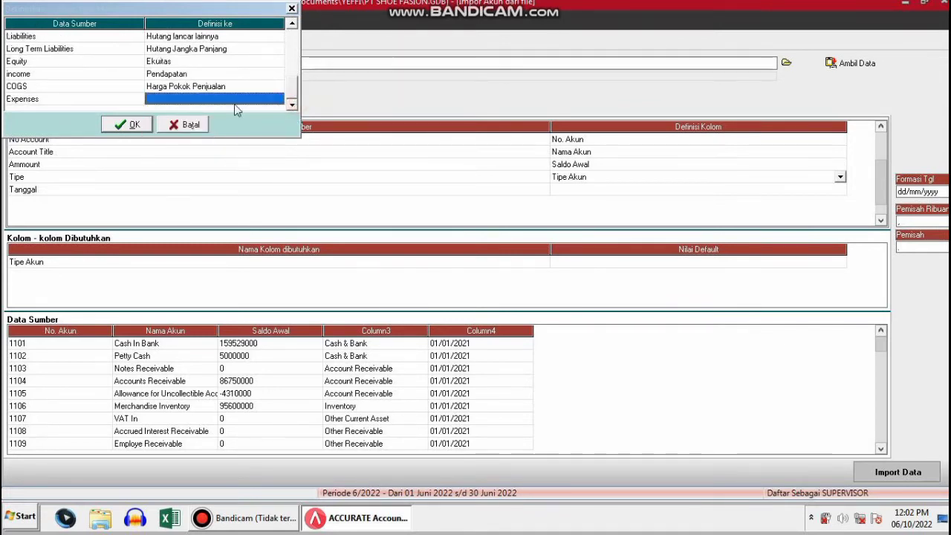
left_click(234, 98)
left_click(277, 99)
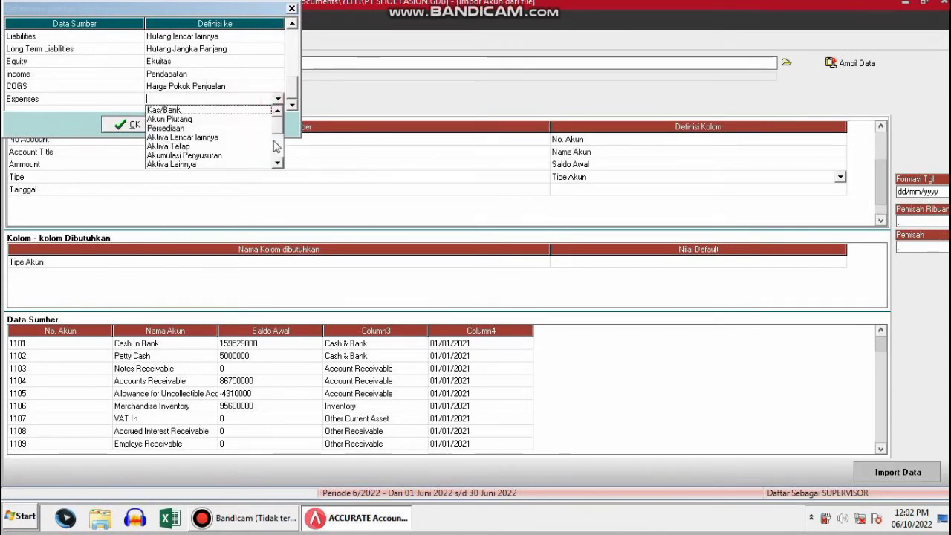
left_click(276, 161)
left_click(276, 161)
left_click(276, 161)
left_click(276, 161)
left_click(277, 161)
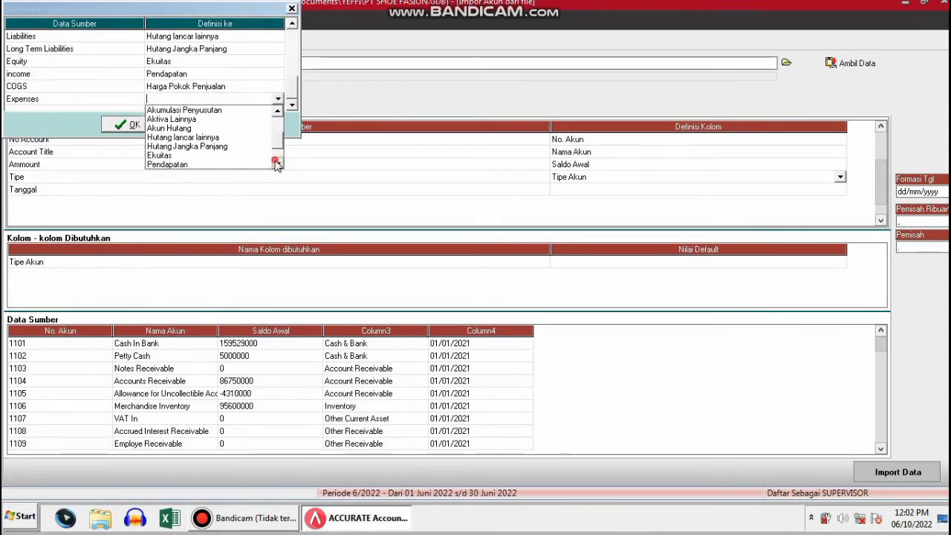
left_click(277, 161)
left_click(276, 161)
left_click(276, 162)
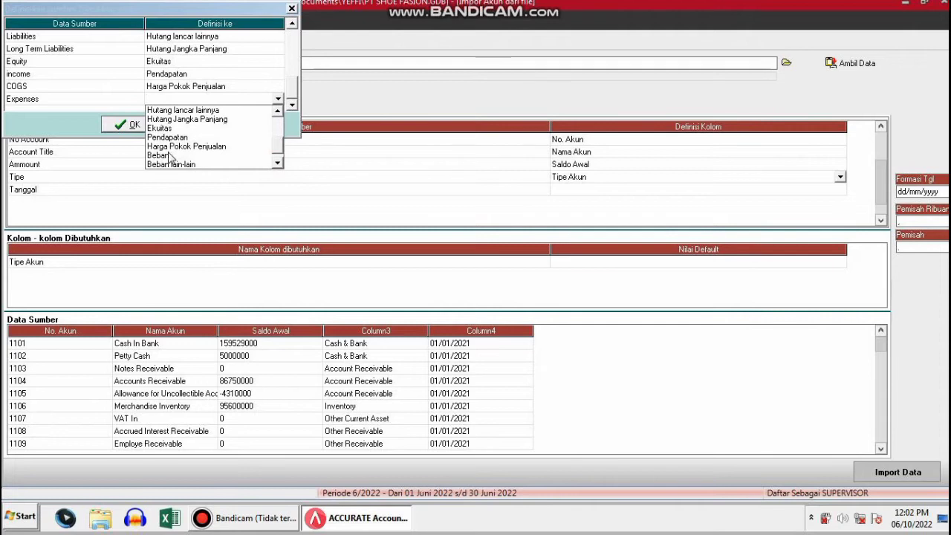
left_click(169, 155)
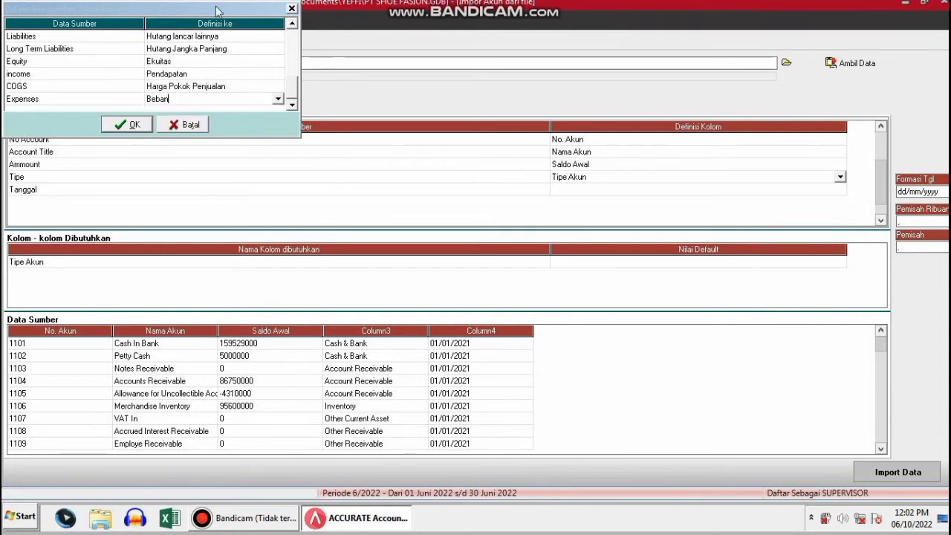
Confirm the account type mappings and begin editing the Tanggal column's definition
left_click(133, 126)
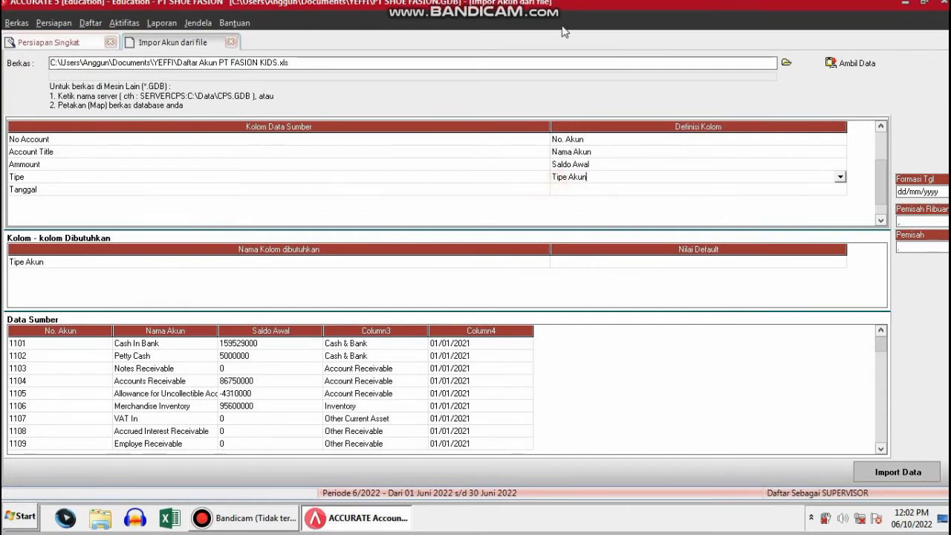
left_click(591, 192)
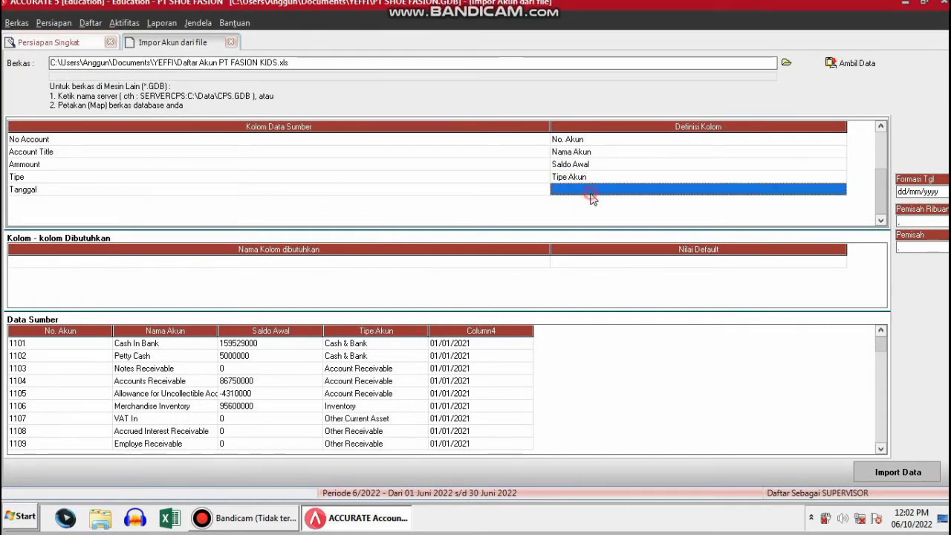
left_click(591, 193)
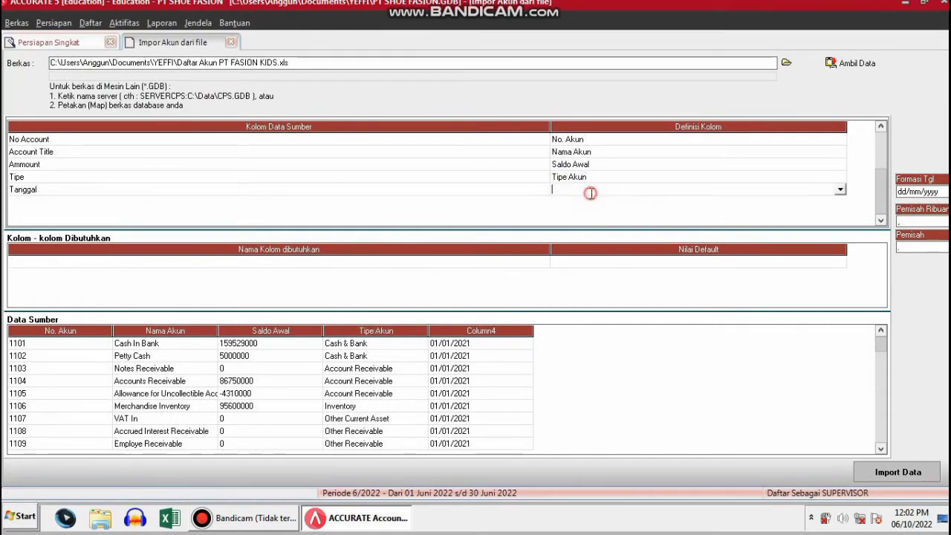
Map the Tanggal column to Saldo per tgl, import the 54 accounts, and acknowledge the summary
left_click(839, 191)
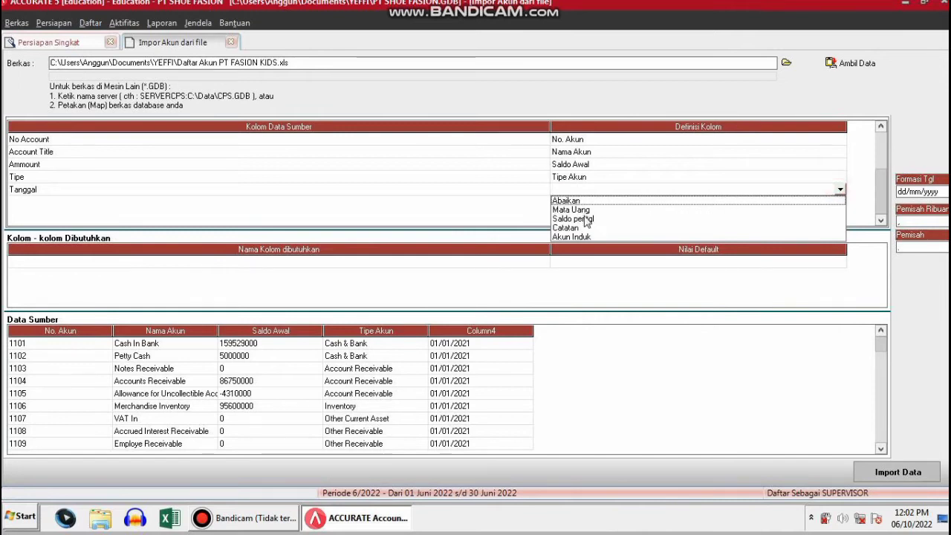
left_click(586, 219)
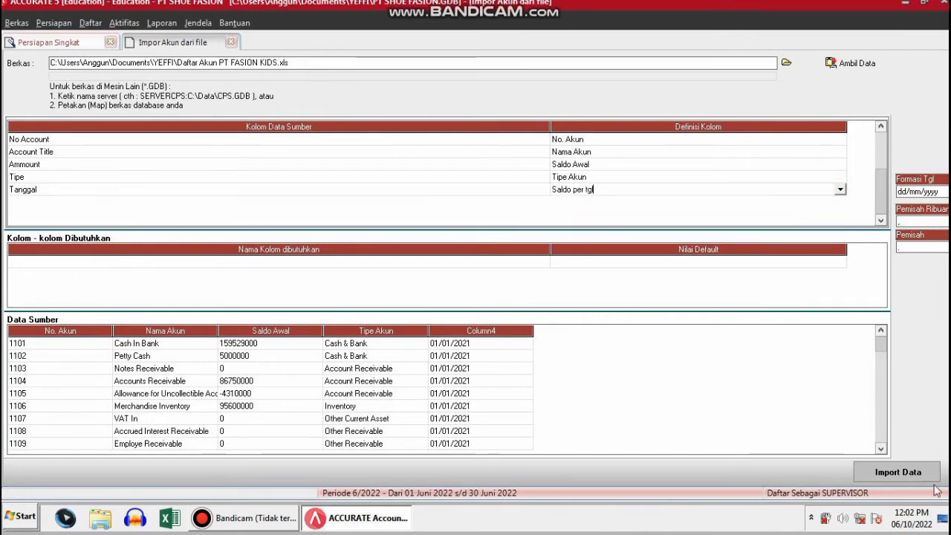
left_click(902, 471)
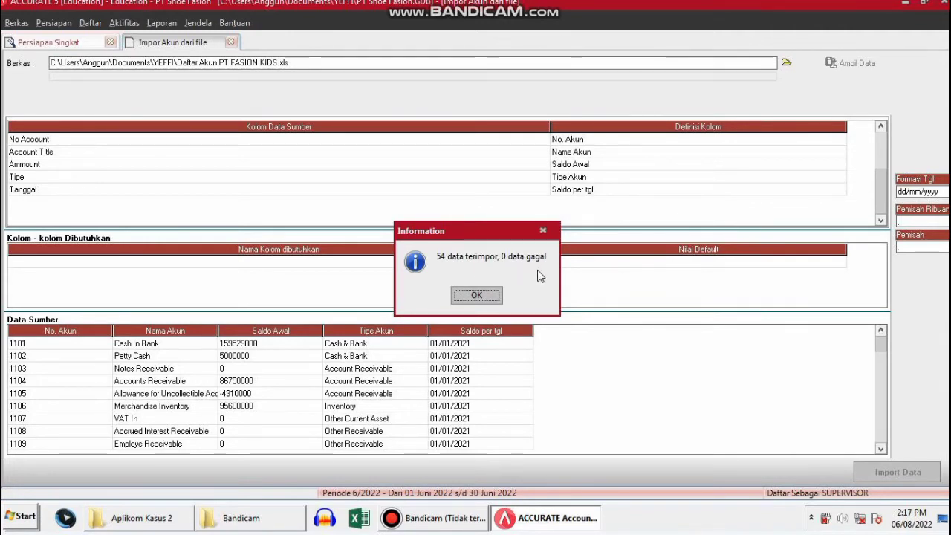
left_click(485, 296)
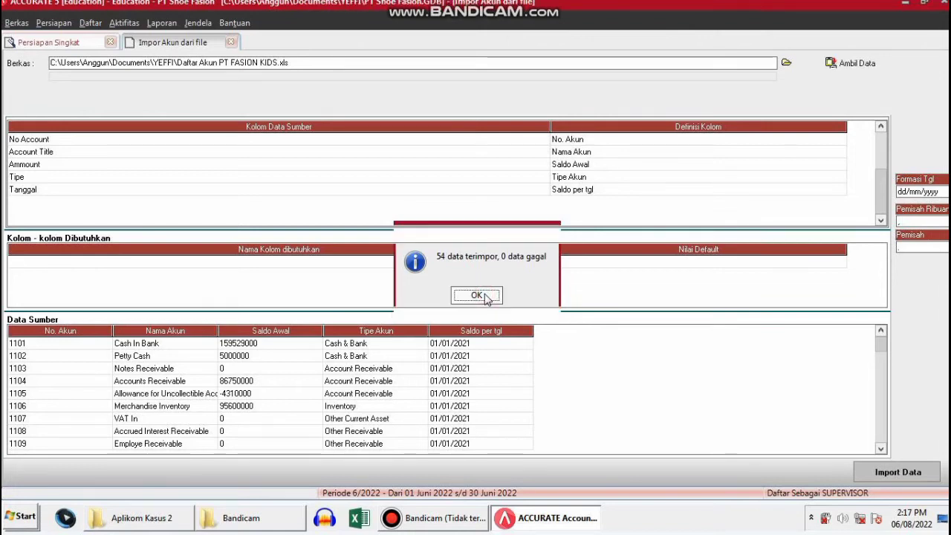
left_click(485, 296)
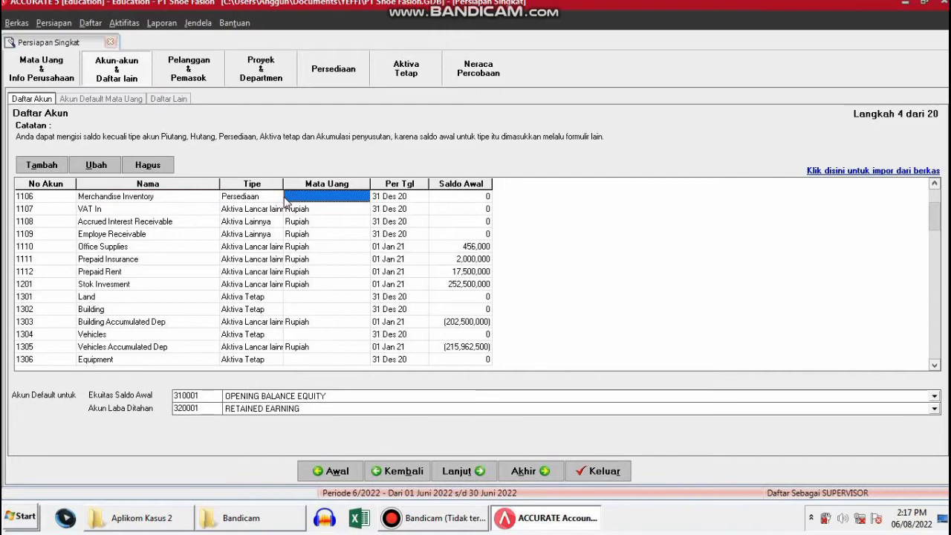
Advance past Daftar Akun and Akun Default Mata Uang to the Daftar Lain step
key("Down")
key("Down")
key("Down")
key("Down")
key("Down")
key("Down")
key("Down")
key("Down")
key("Down")
key("Down")
key("Down")
key("Down")
key("Down")
key("Down")
key("Down")
key("Down")
key("Down")
key("Down")
key("Down")
key("Down")
key("Down")
key("Down")
key("Down")
key("Down")
key("Down")
key("Down")
key("Down")
key("Down")
key("Down")
key("Down")
key("Down")
key("Down")
key("Down")
key("Down")
key("Down")
key("Down")
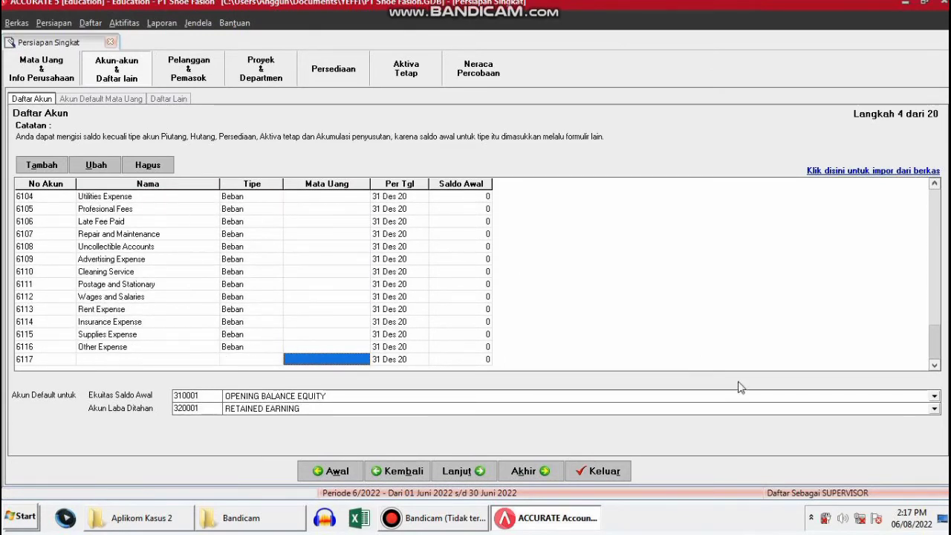
left_click(455, 471)
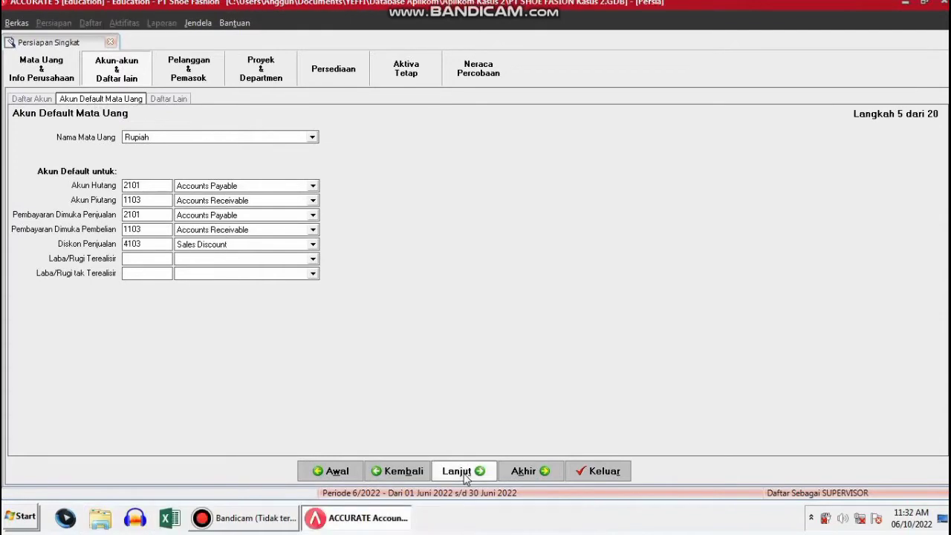
left_click(462, 473)
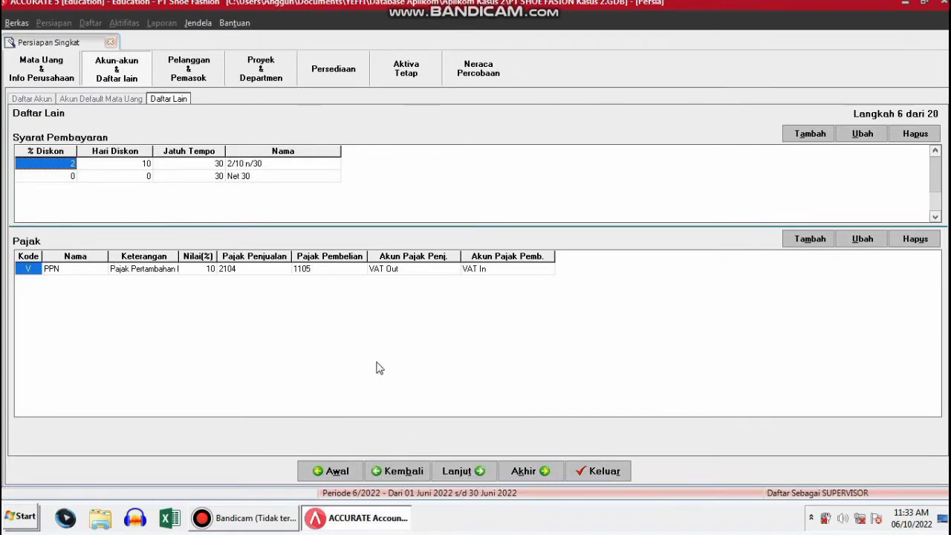
Step through customer types and the PT Aman/PT Abdi customer list, dismiss the USB notice, reach Pemasok
left_click(476, 480)
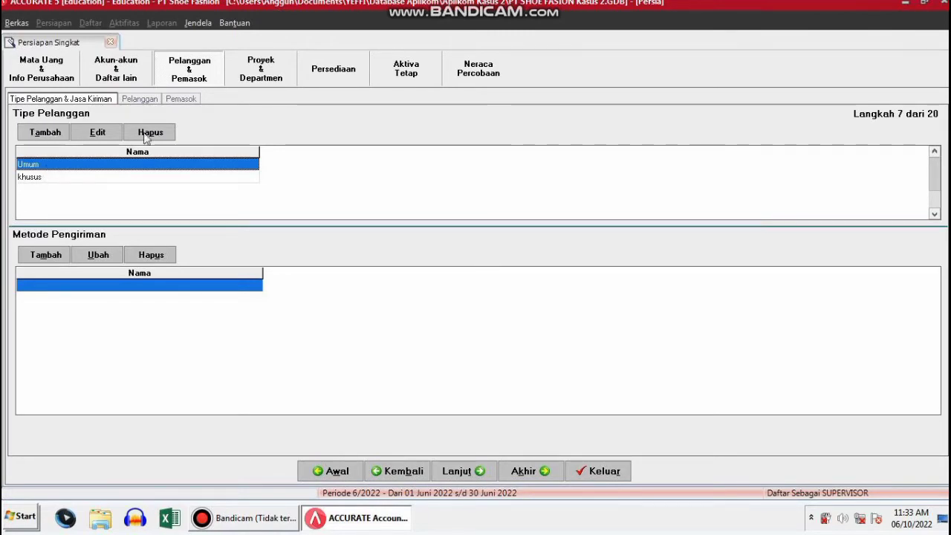
left_click(464, 471)
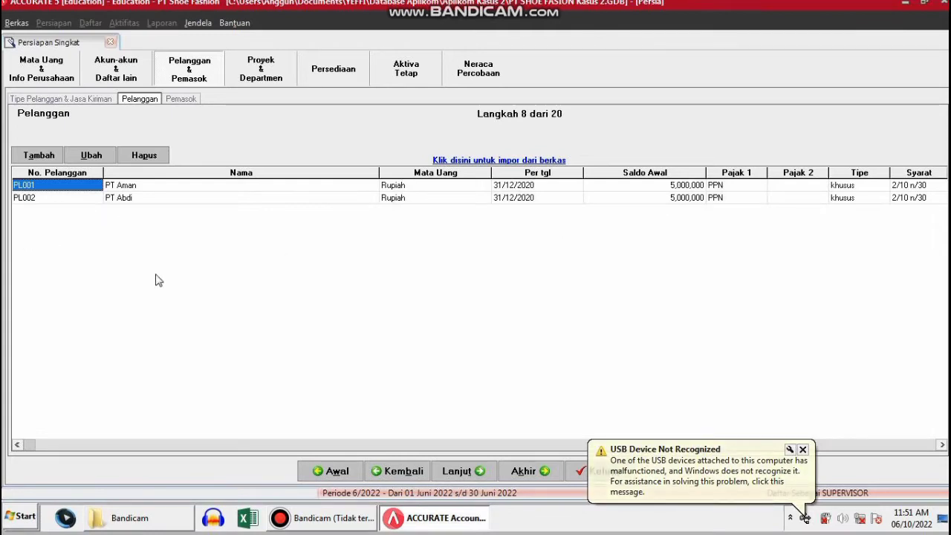
left_click(803, 449)
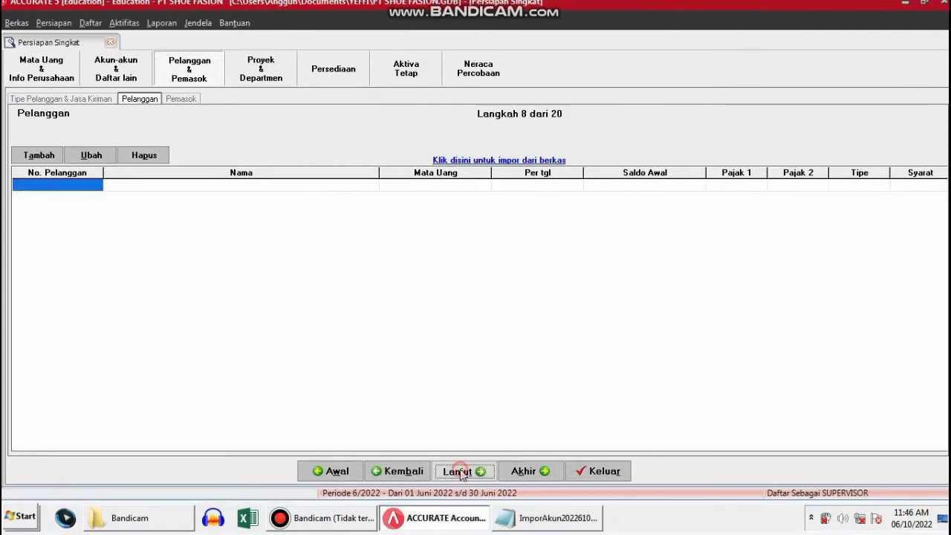
left_click(455, 474)
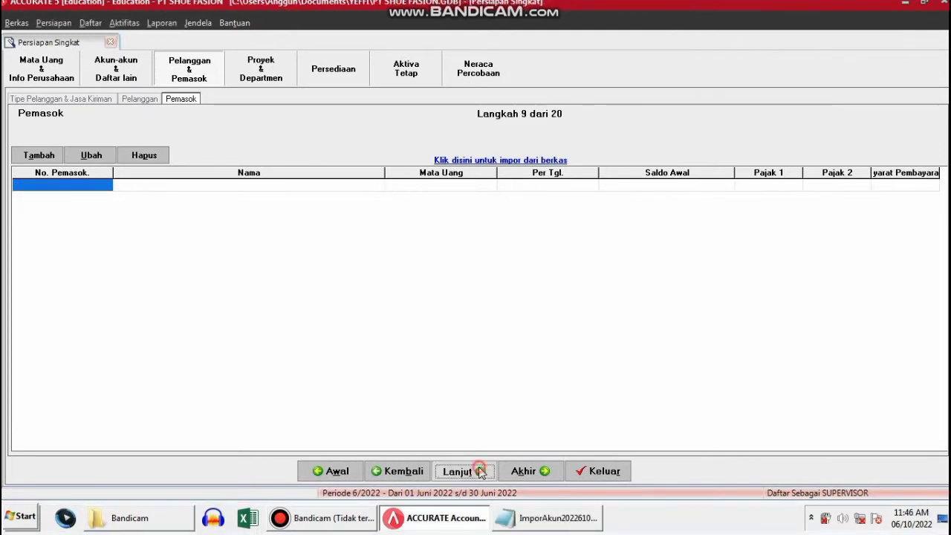
Advance through Pemasok, Proyek & Departemen and Gudang to Akun Default Barang (step 12)
left_click(479, 471)
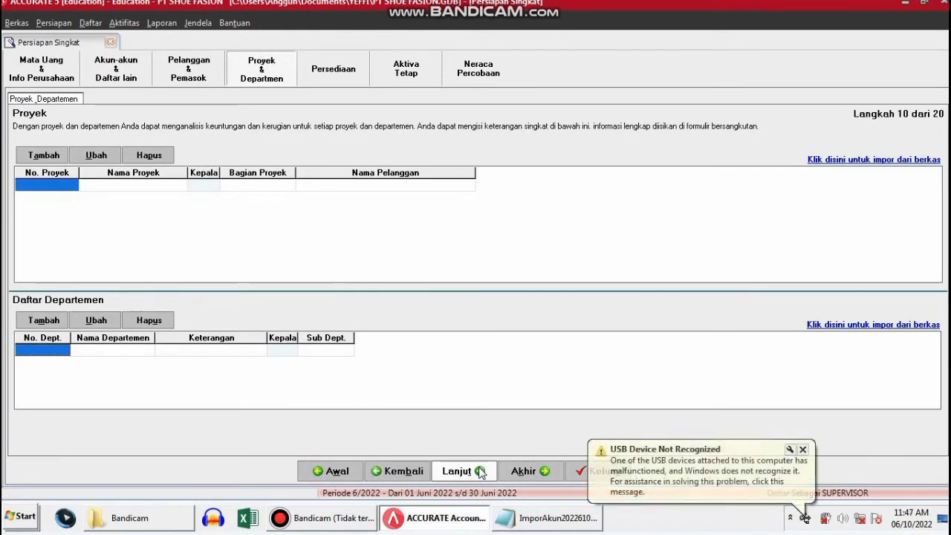
left_click(480, 471)
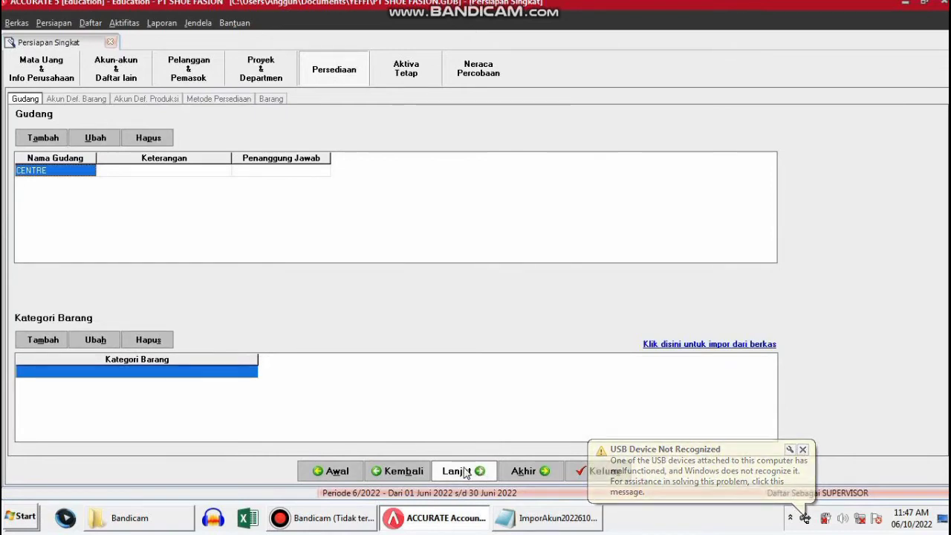
left_click(465, 472)
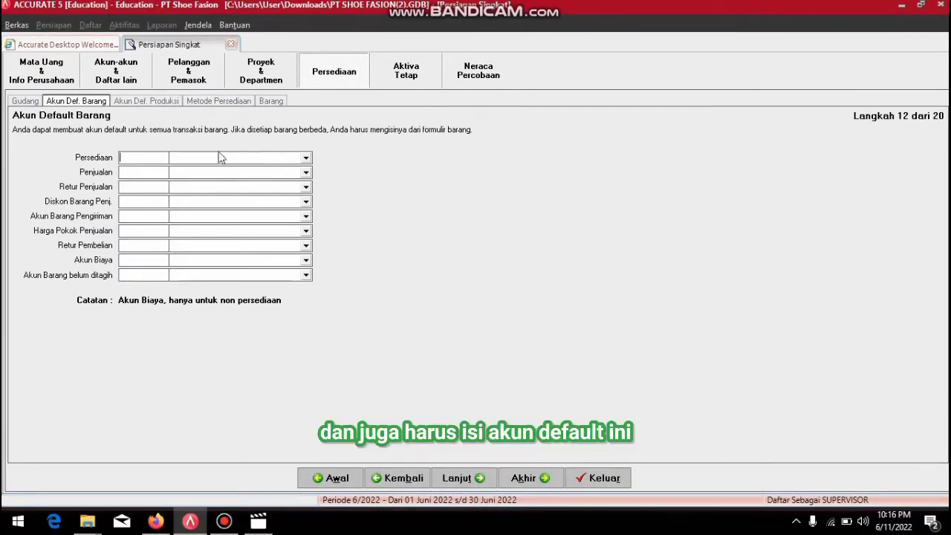
Set Persediaan to Merchandise Inventory, Penjualan to Sales, Retur Penjualan to Sales Return, discount to Sales Discount
left_click(305, 159)
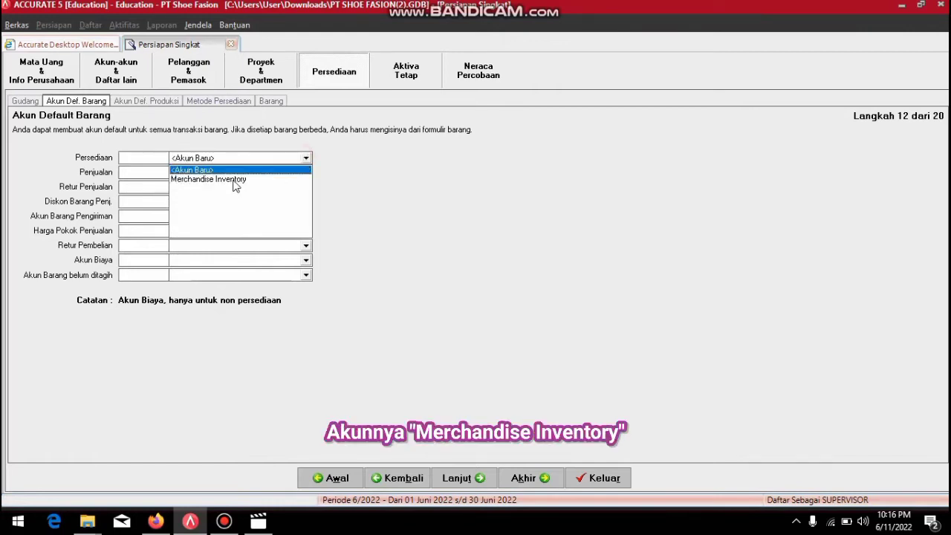
left_click(233, 180)
left_click(306, 175)
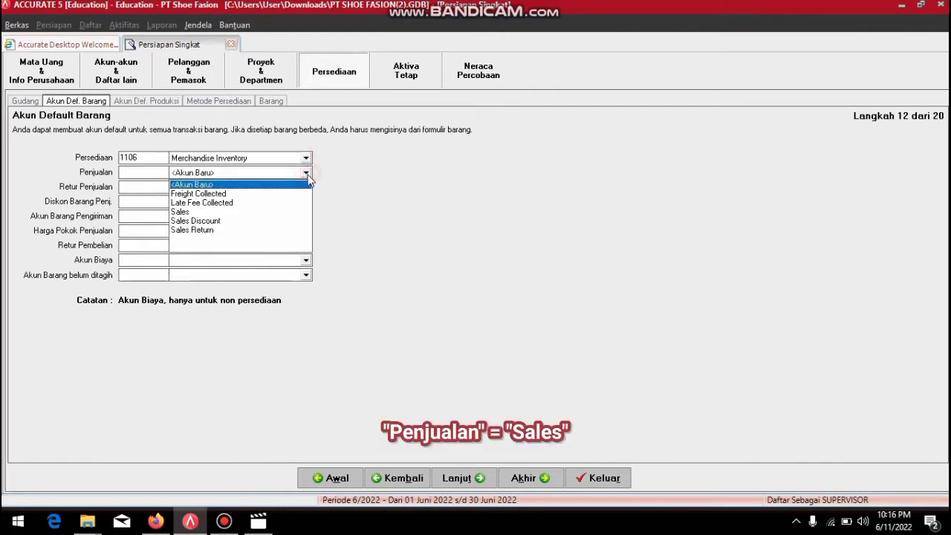
left_click(193, 213)
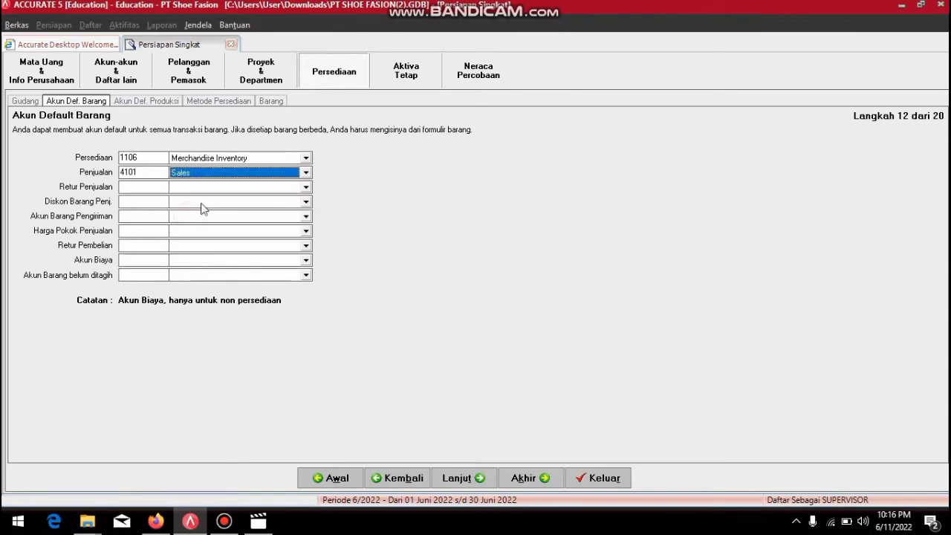
left_click(305, 187)
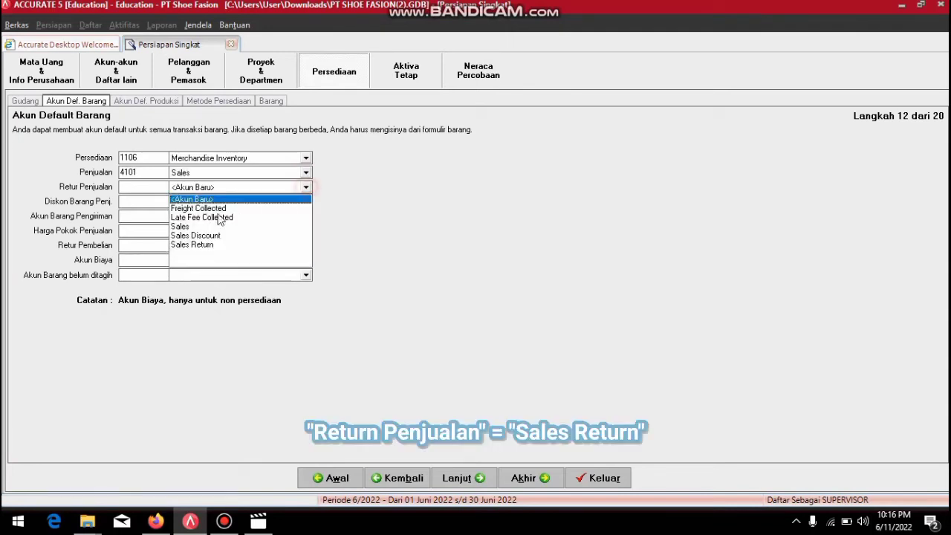
left_click(188, 245)
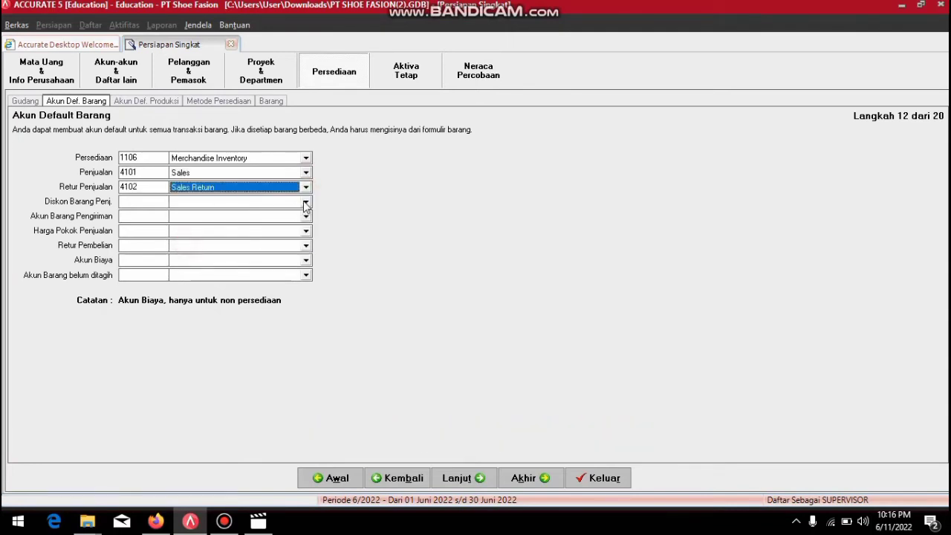
left_click(305, 202)
left_click(306, 202)
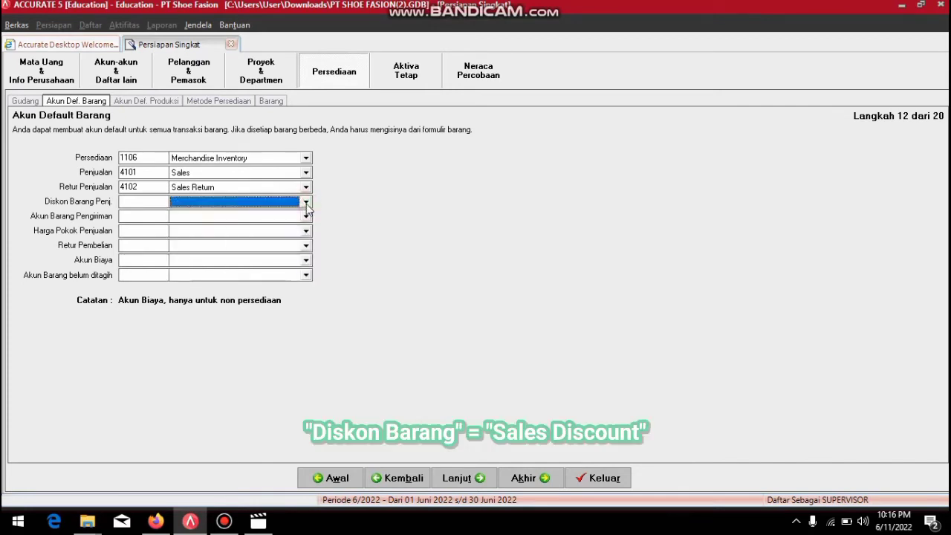
left_click(306, 204)
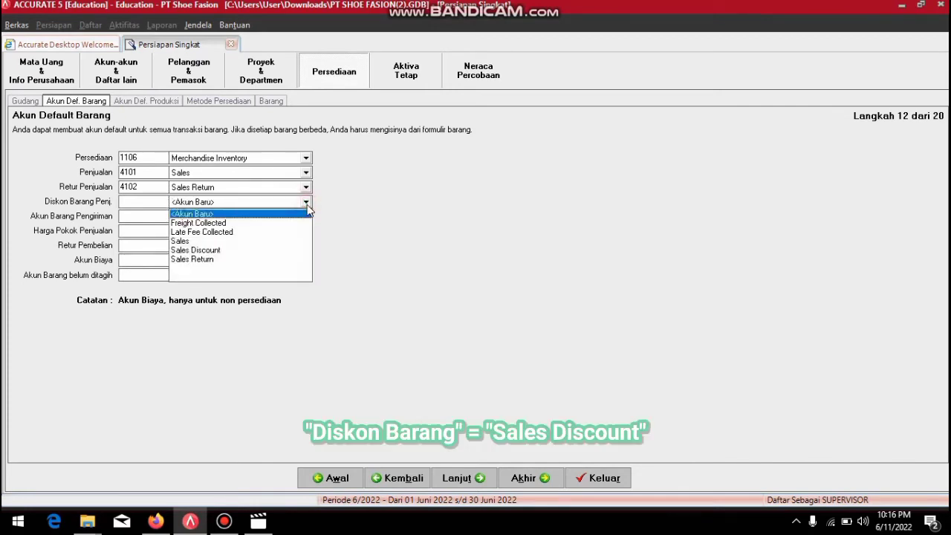
left_click(197, 252)
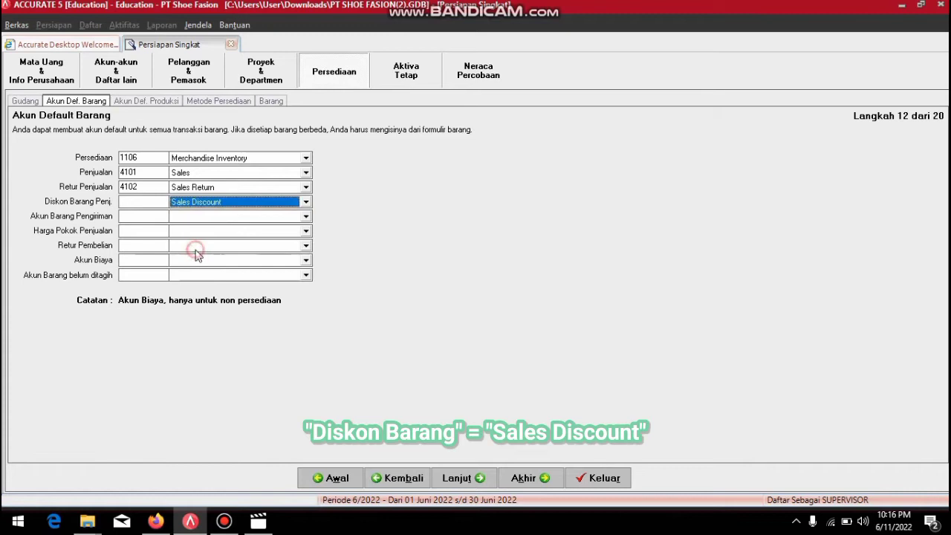
Set shipped goods and purchase returns to Merchandise Inventory, HPP and Akun Biaya to Cost Of Good Sold, unbilled goods to Dividend Payable
left_click(306, 217)
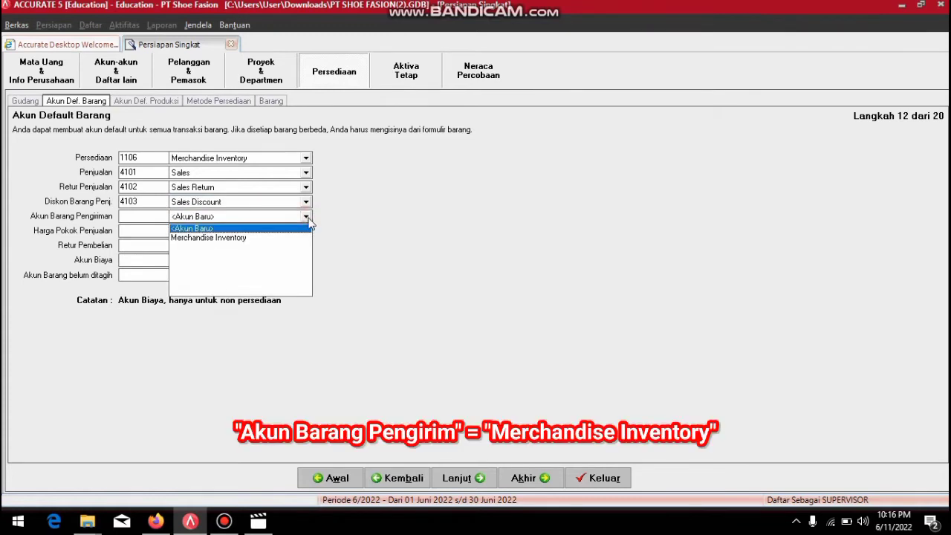
left_click(207, 238)
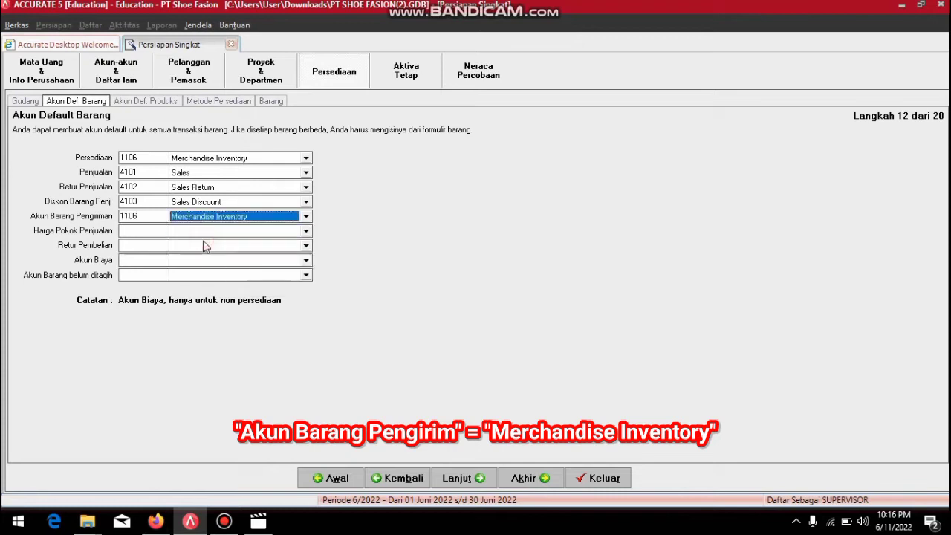
left_click(306, 232)
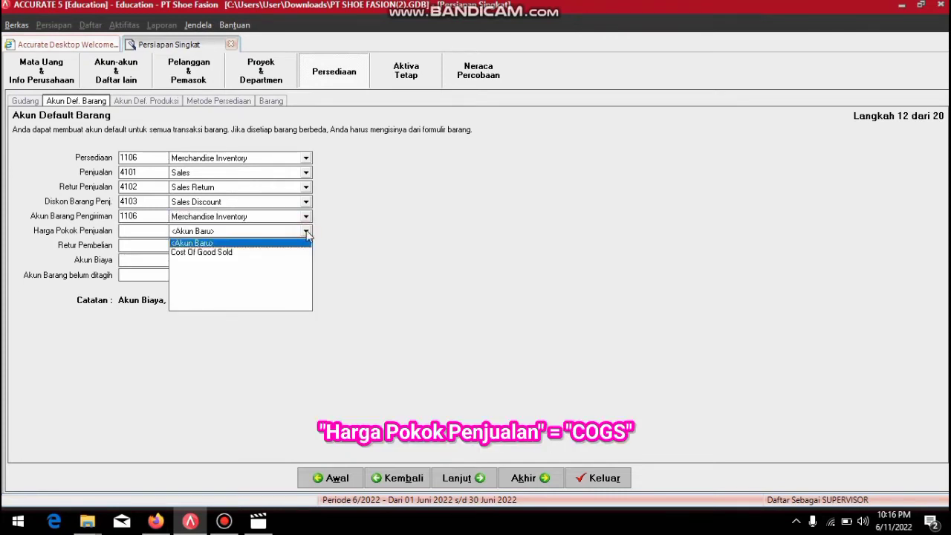
left_click(221, 252)
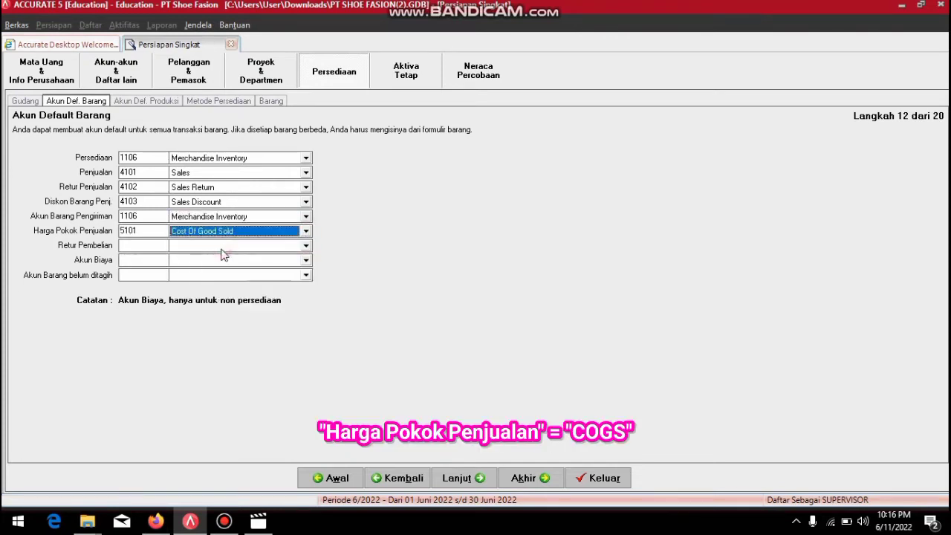
left_click(303, 252)
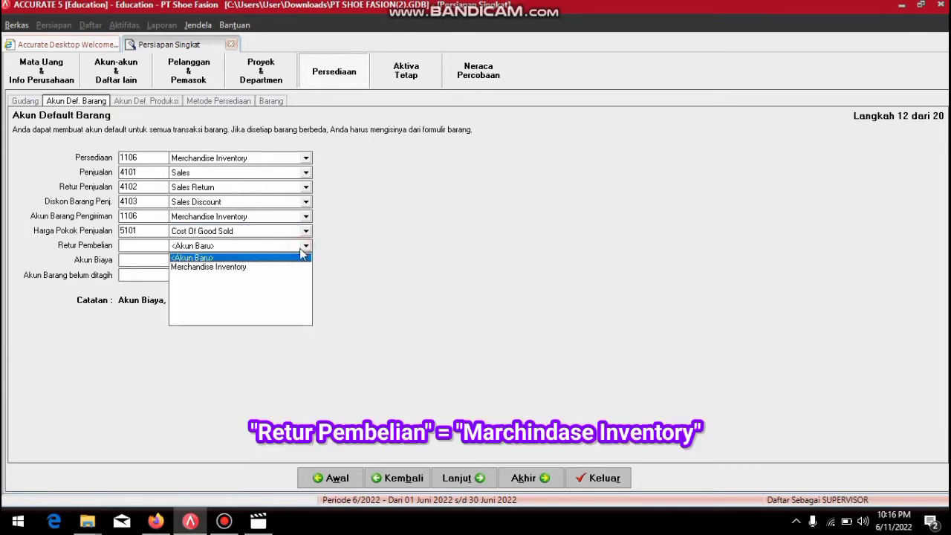
left_click(226, 269)
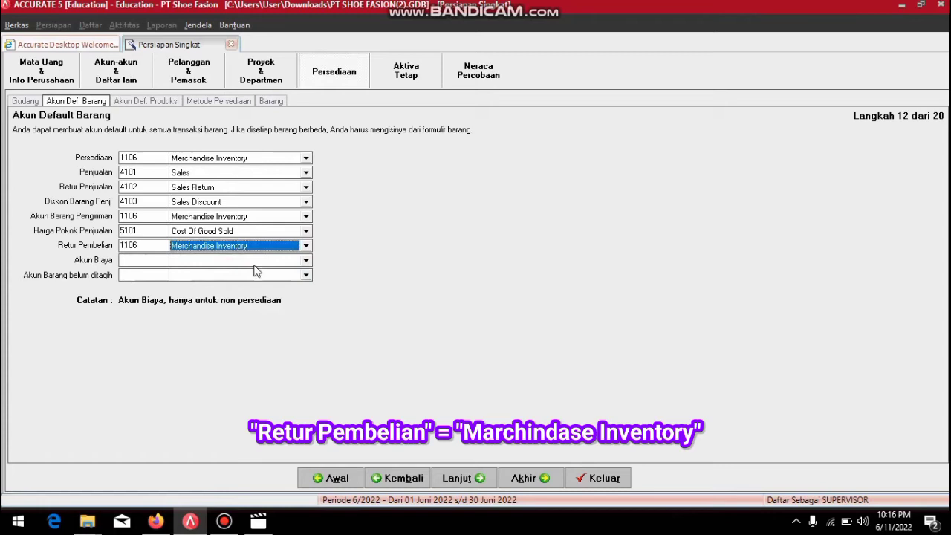
left_click(305, 261)
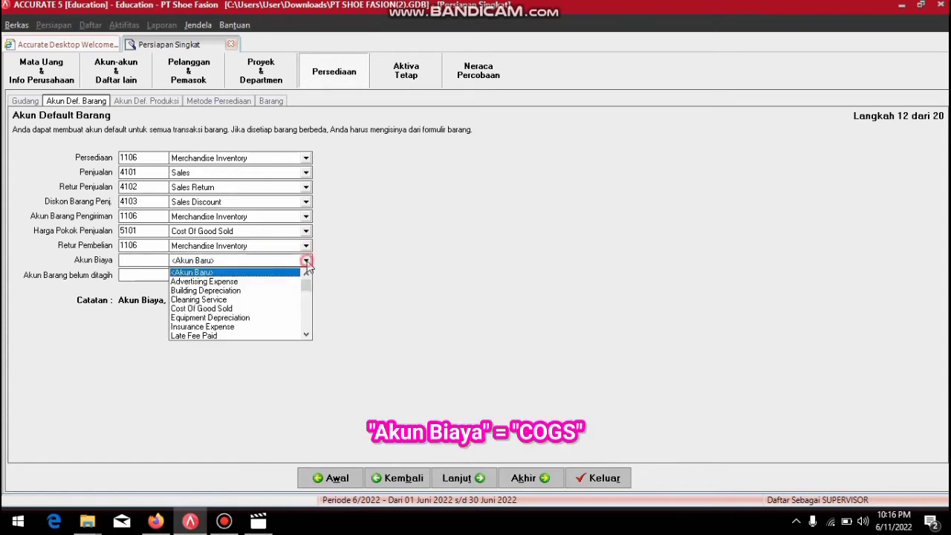
left_click(194, 310)
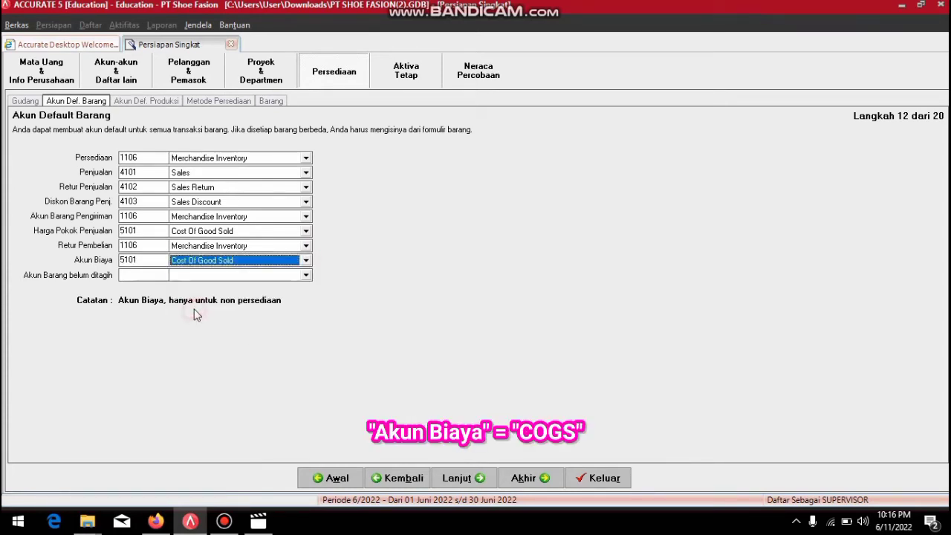
left_click(305, 275)
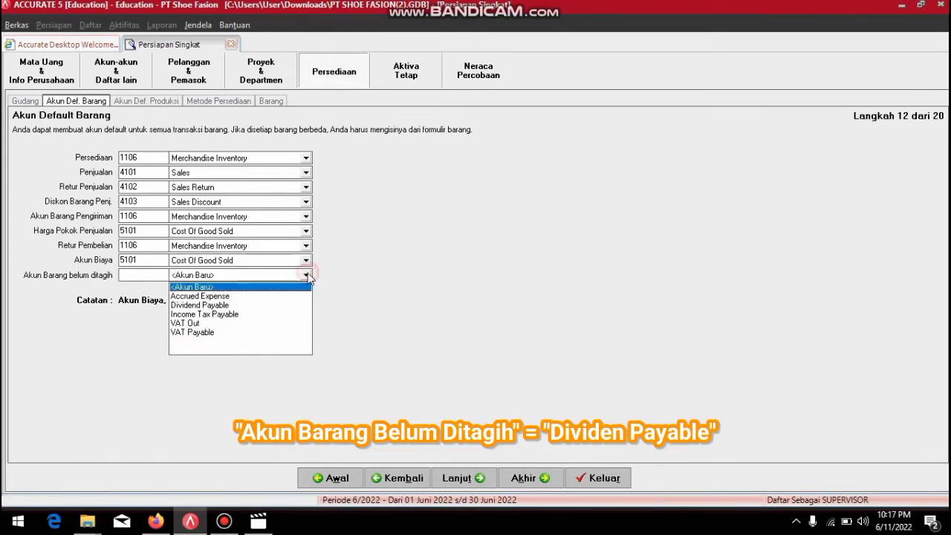
left_click(191, 305)
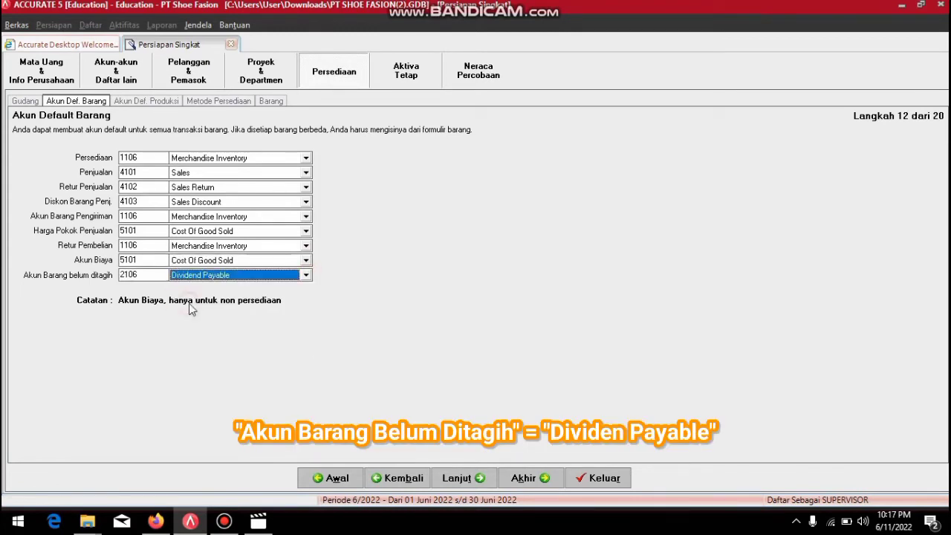
left_click(459, 479)
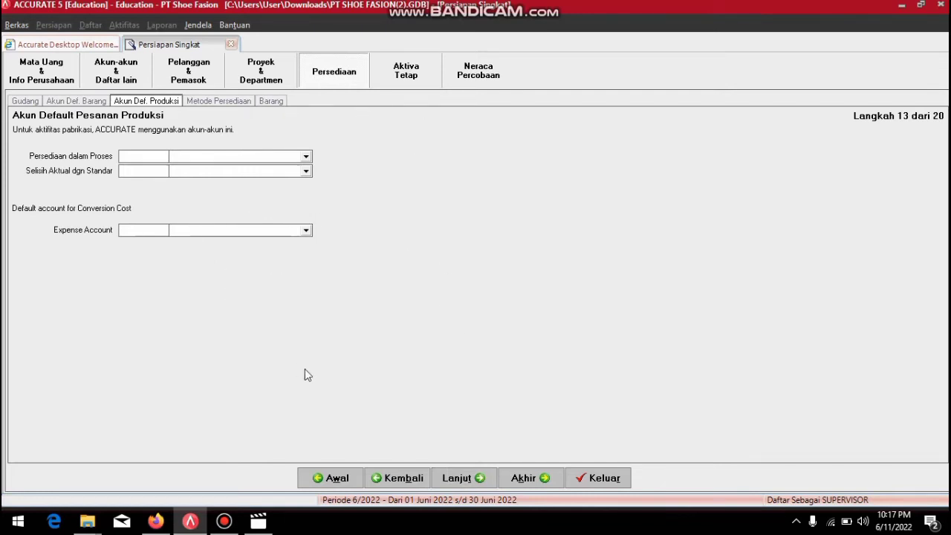
Pass the production accounts step and keep Rata-rata as the costing method
left_click(459, 477)
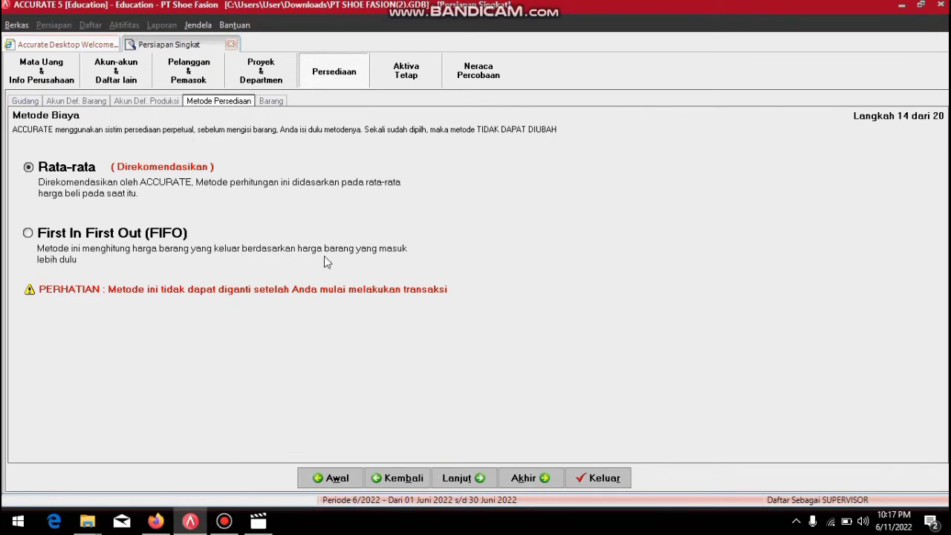
left_click(474, 480)
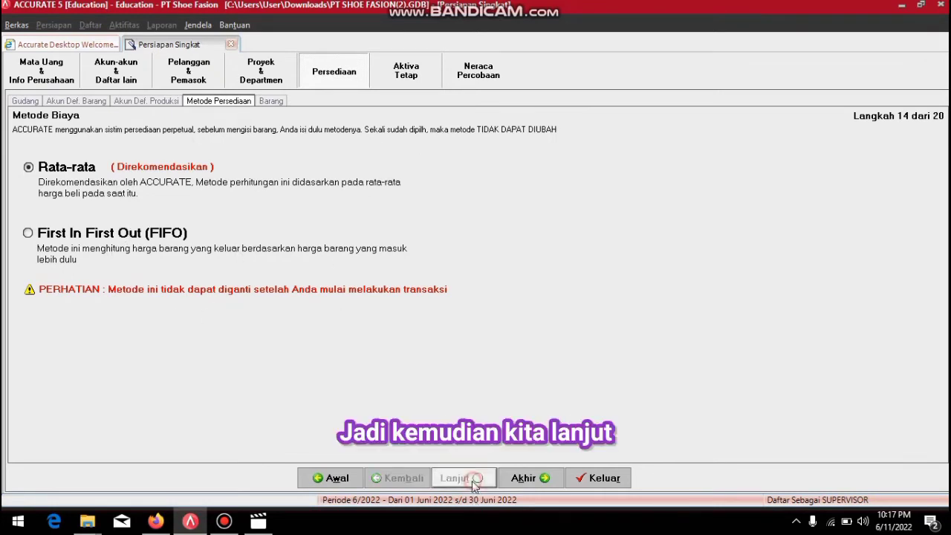
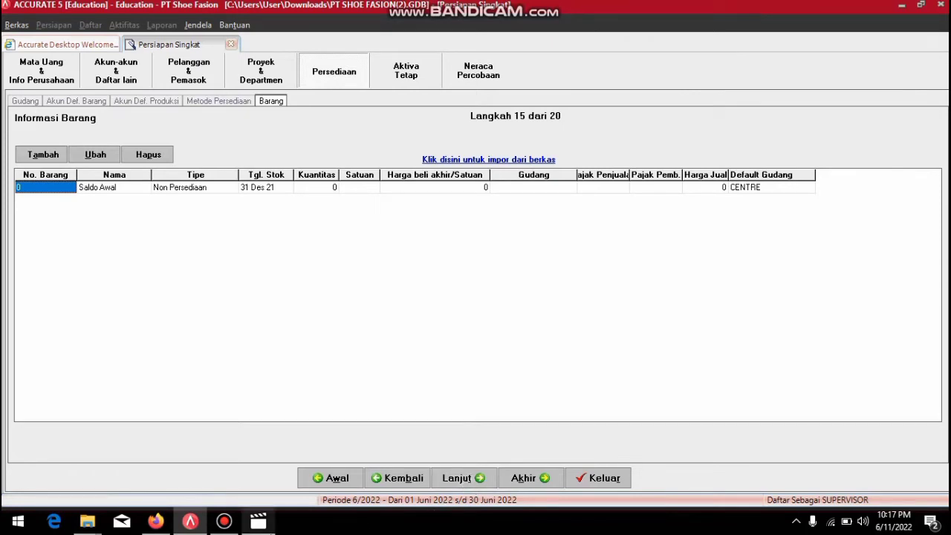
Add tax asset type 'Tanah' with method Tidak terdepresiasi and estimated life 0 years
left_click(466, 481)
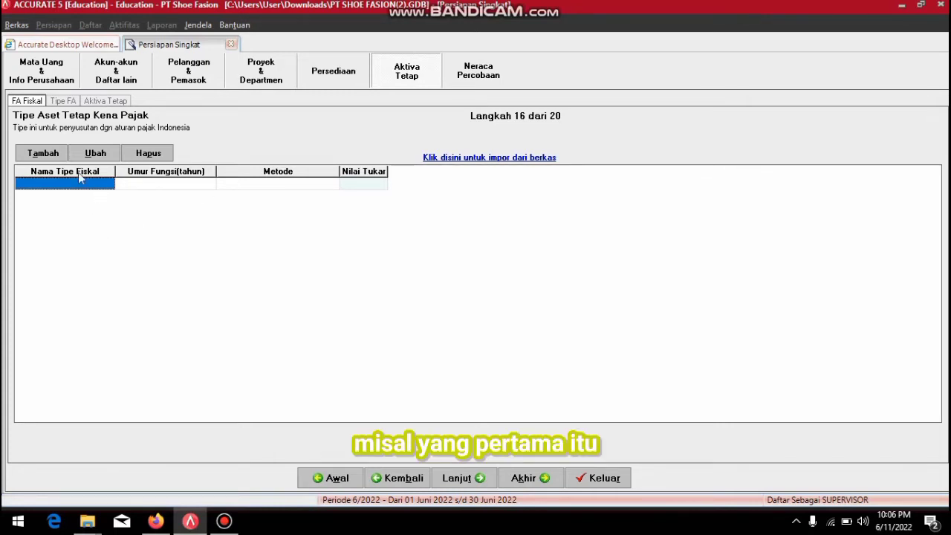
left_click(52, 156)
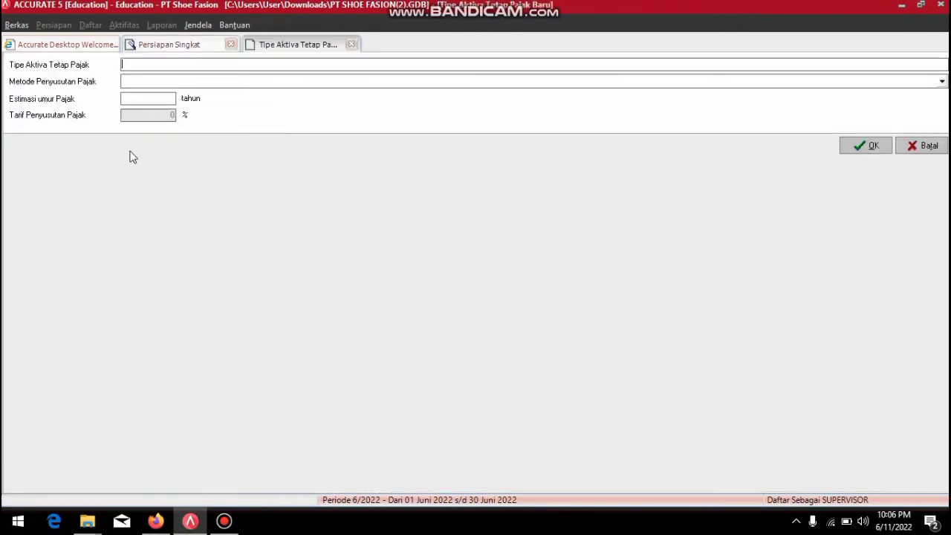
left_click(165, 66)
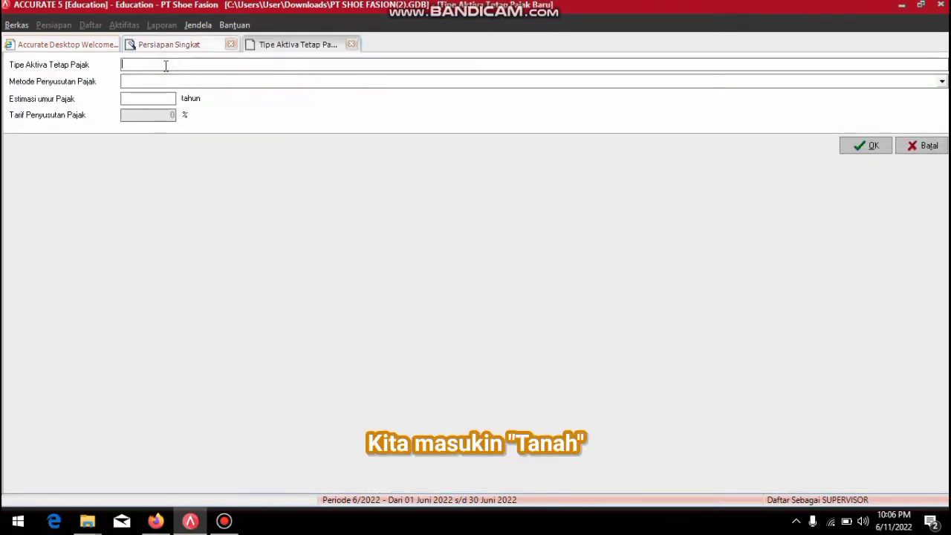
type("TANA")
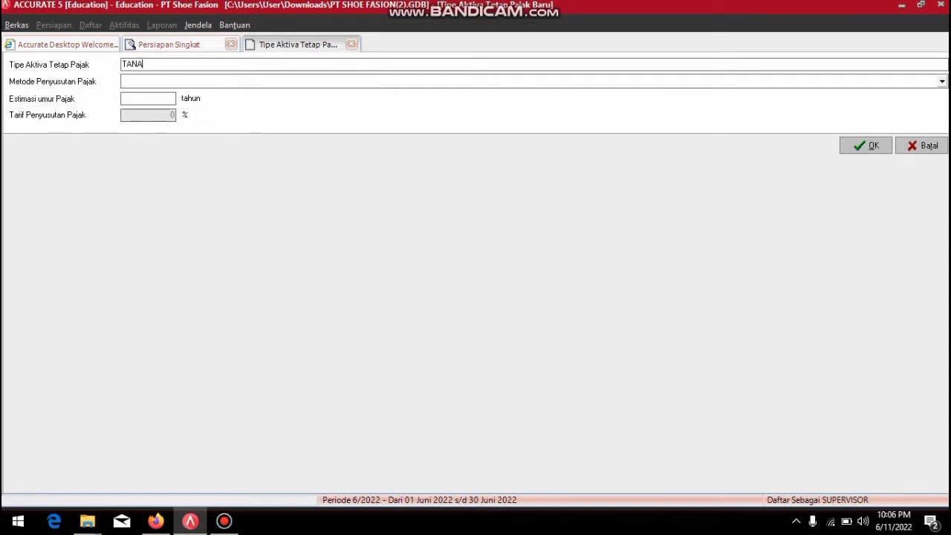
key("BackSpace")
key("BackSpace")
key("BackSpace")
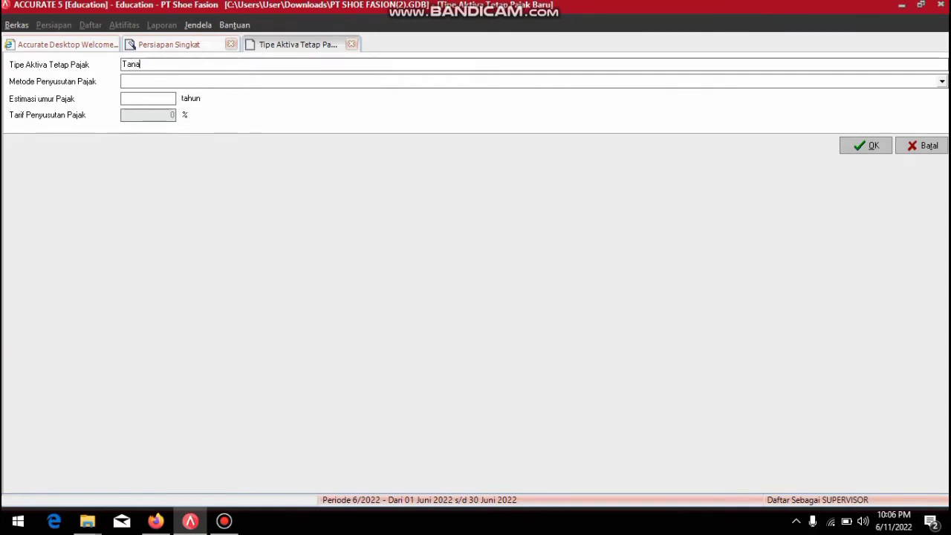
type("anah")
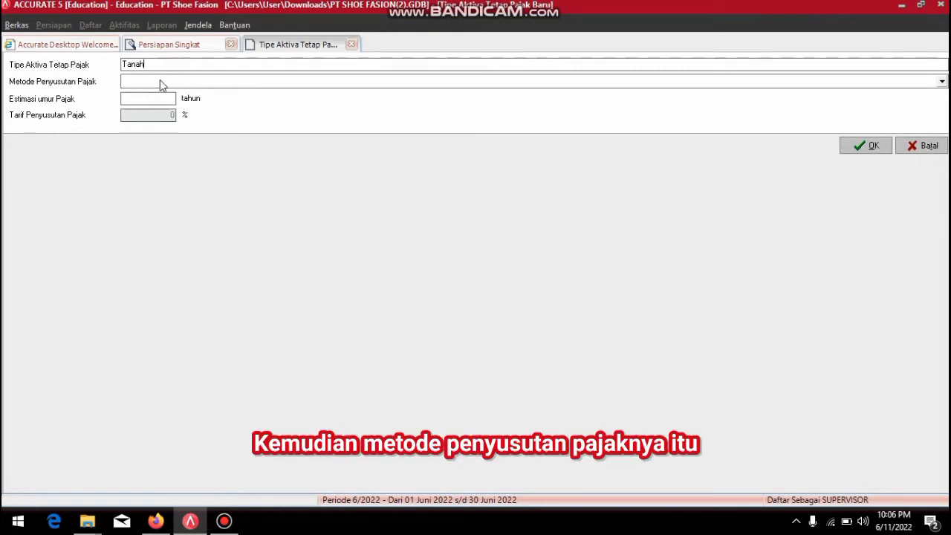
left_click(159, 80)
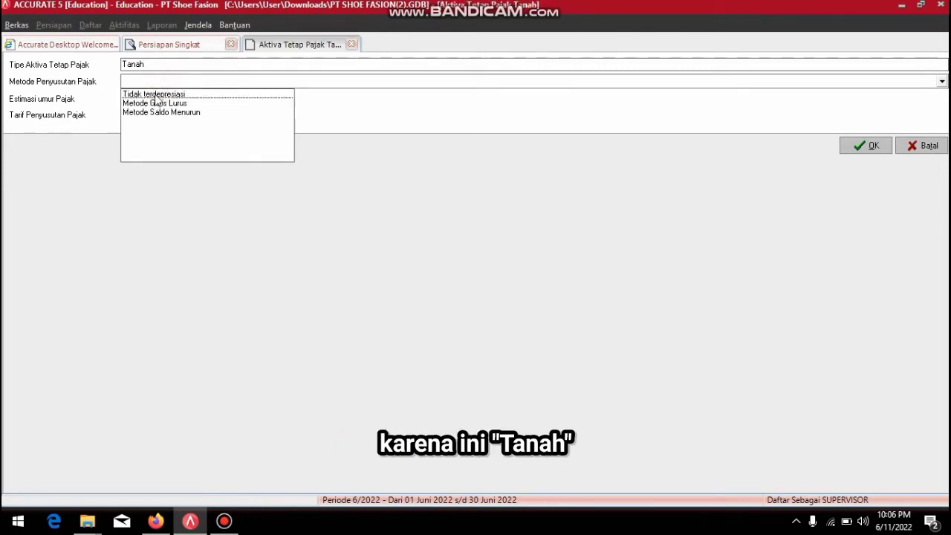
left_click(155, 94)
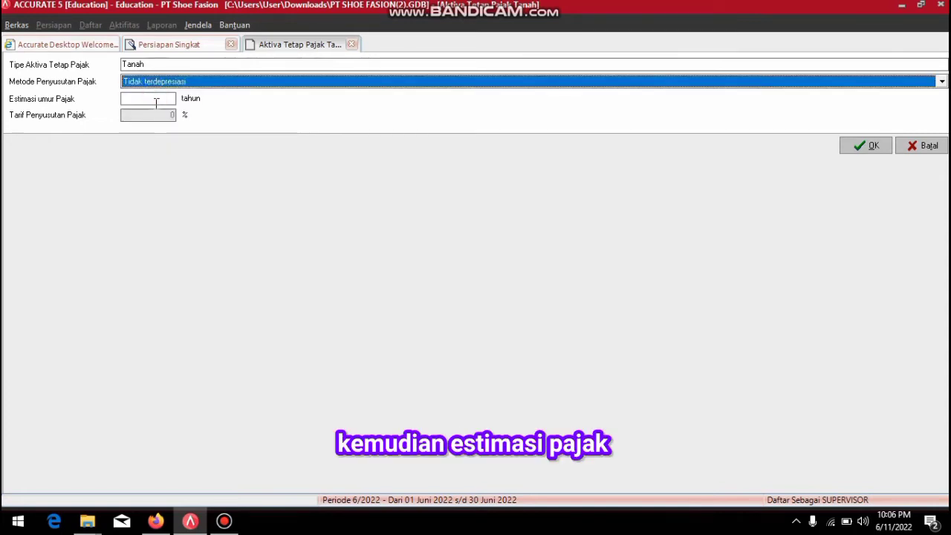
left_click(156, 101)
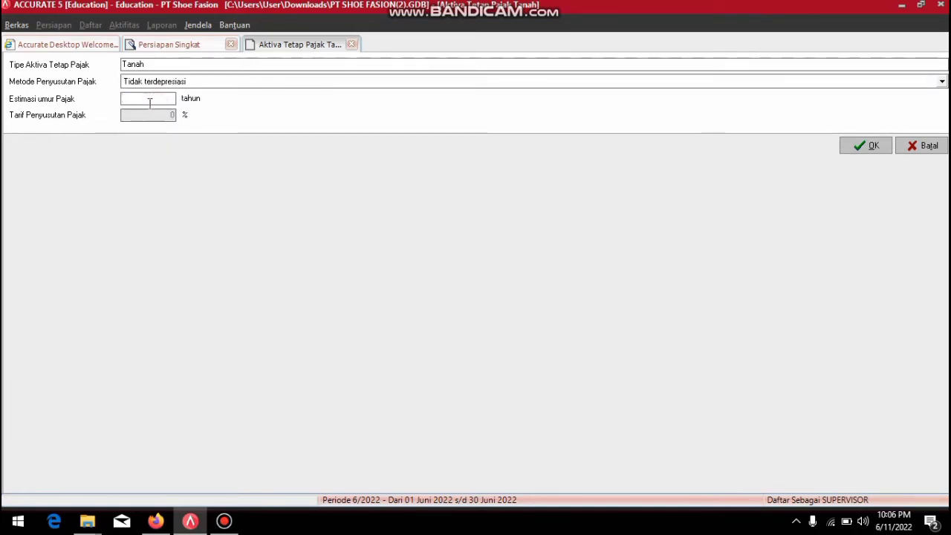
type("0")
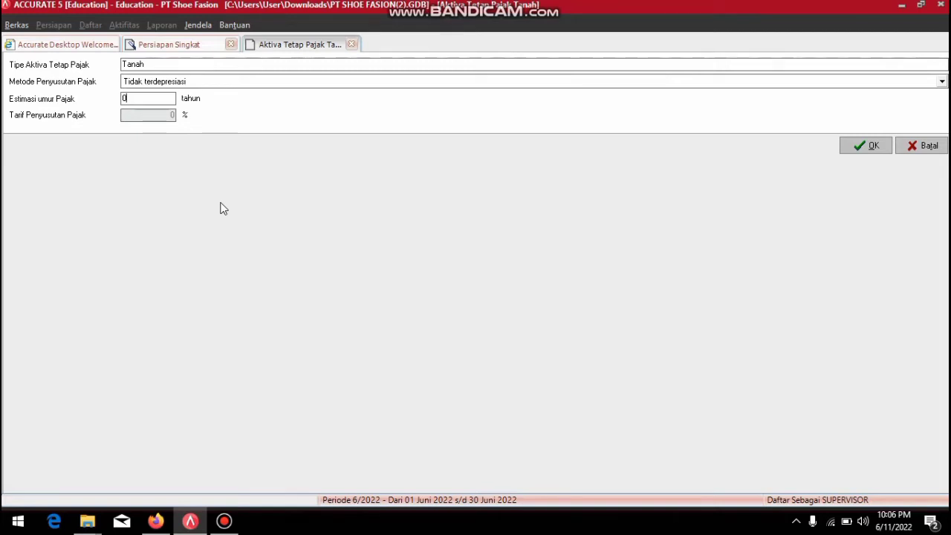
left_click(866, 146)
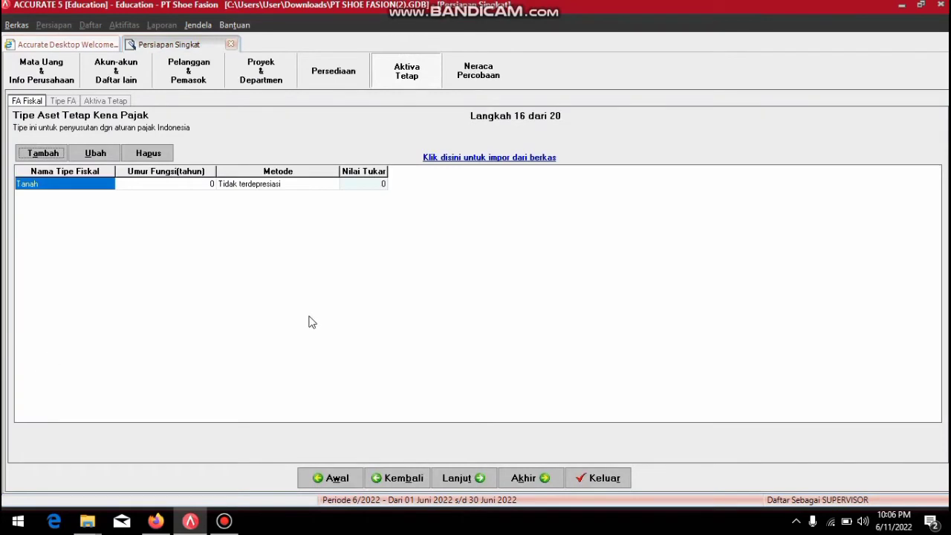
Create fixed-asset type 'Tanah' linked to the 'Tanah' tax asset type
left_click(459, 479)
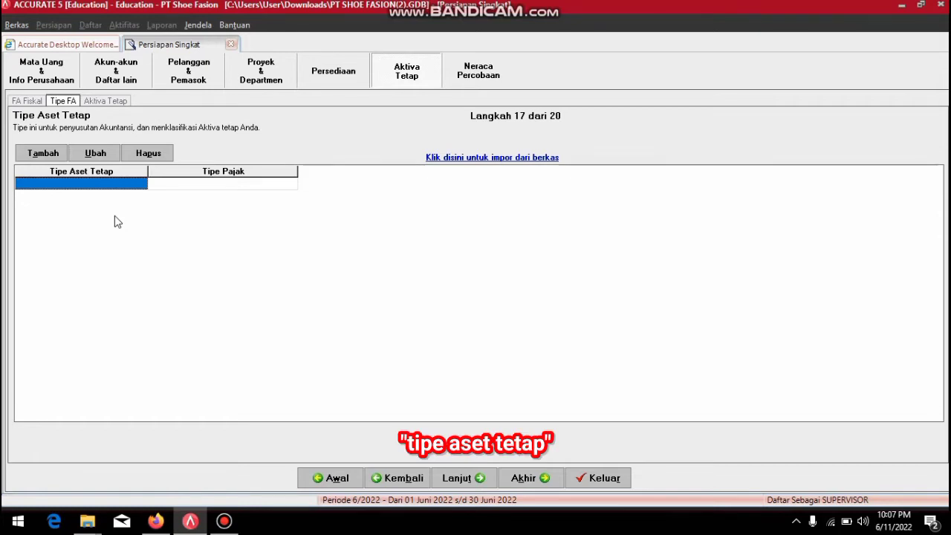
left_click(43, 153)
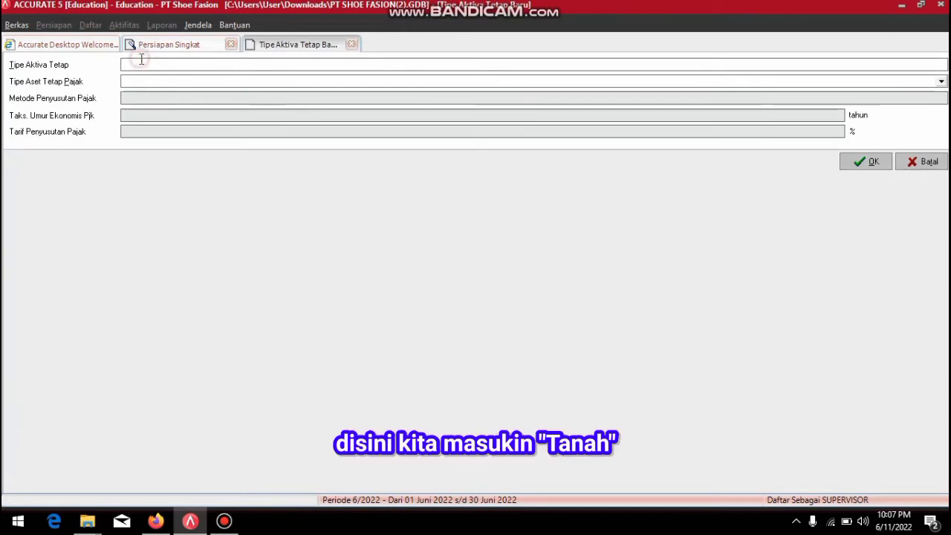
type("Ta")
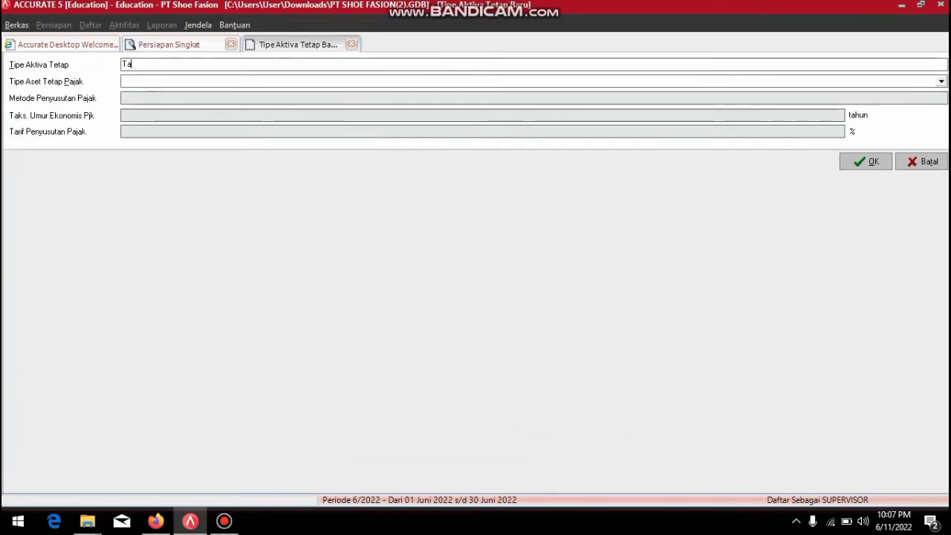
type("nah")
left_click(138, 82)
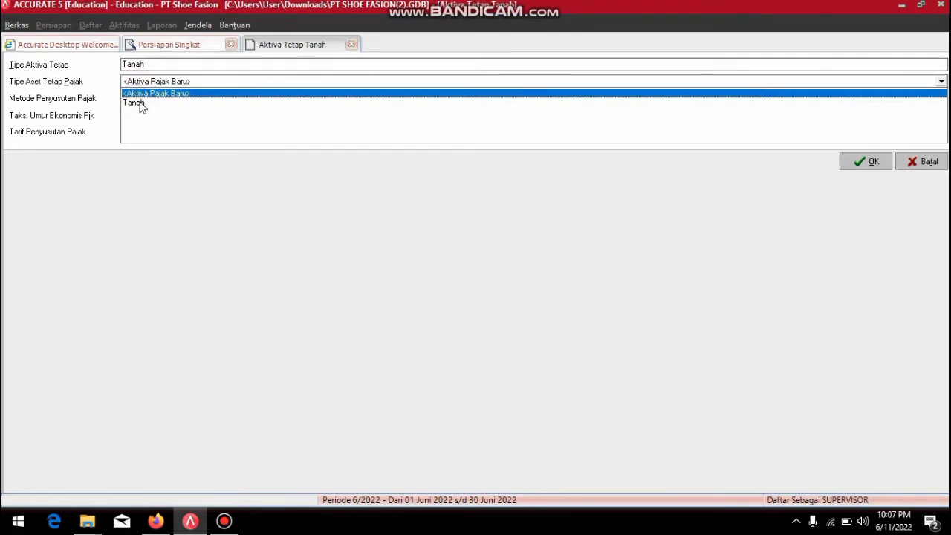
left_click(135, 104)
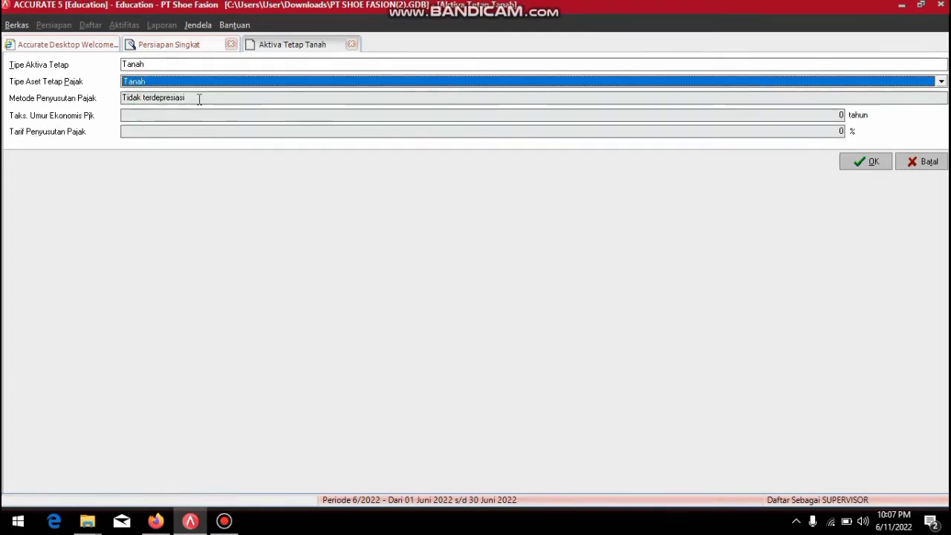
left_click(152, 116)
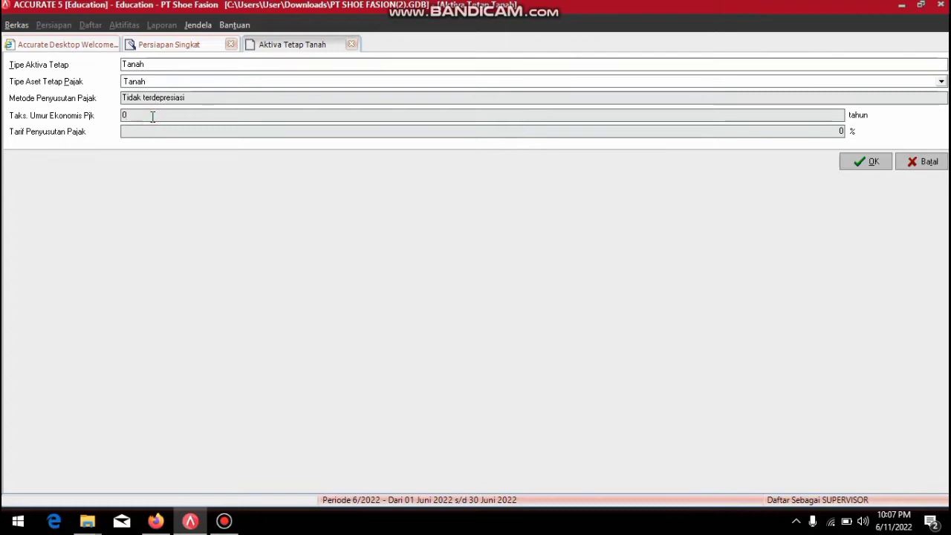
left_click(150, 133)
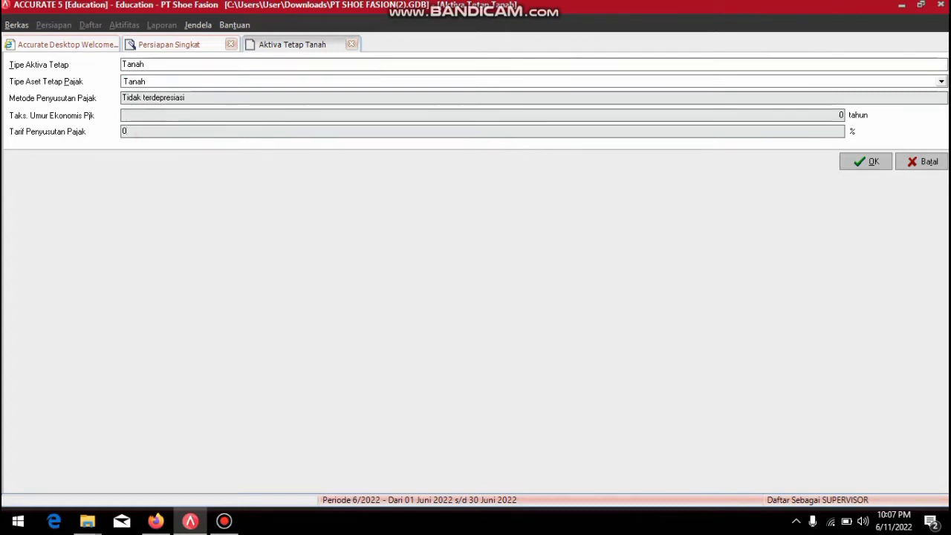
left_click(871, 165)
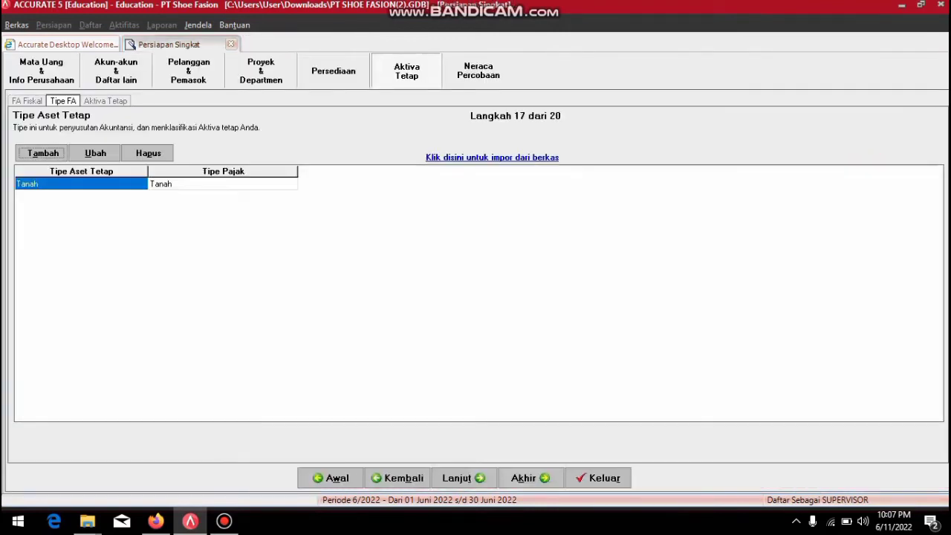
Review the trial balance, balanced at 1,483,183,000, and continue to company preferences
left_click(453, 479)
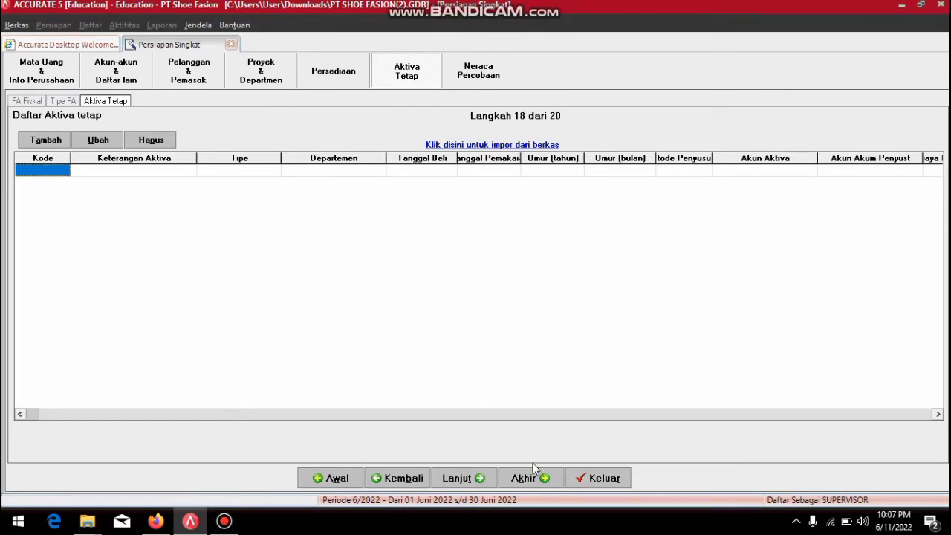
left_click(461, 478)
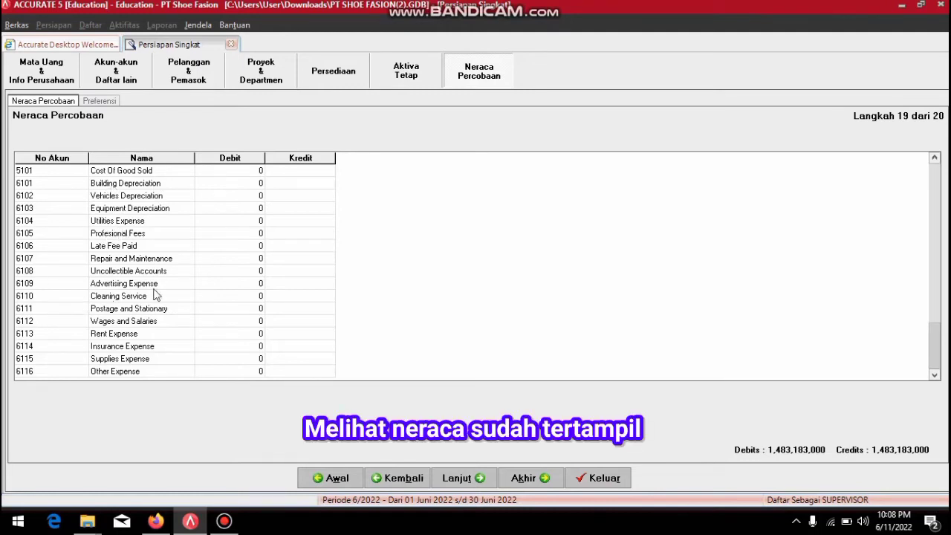
left_click(138, 272)
left_click(140, 233)
left_click(141, 308)
left_click(141, 258)
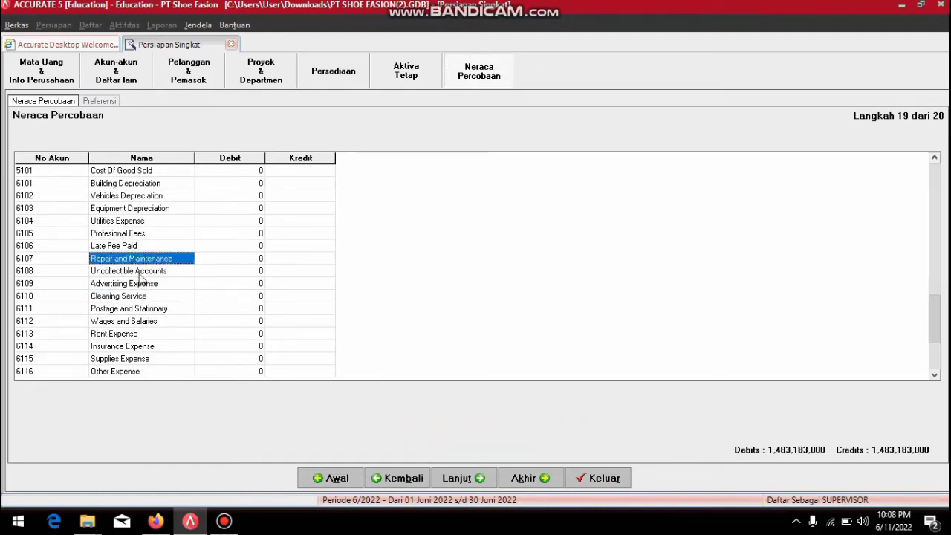
left_click(141, 233)
left_click(145, 311)
left_click(128, 233)
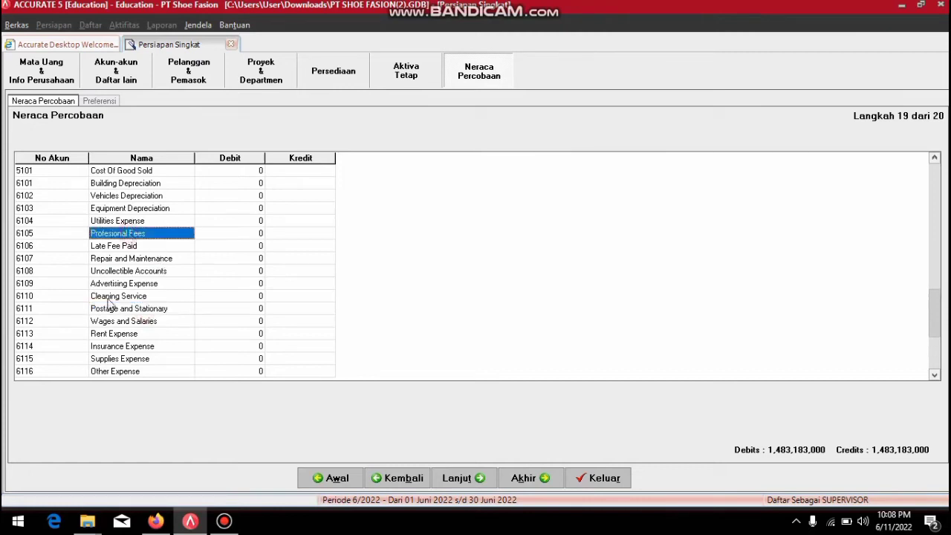
left_click(111, 297)
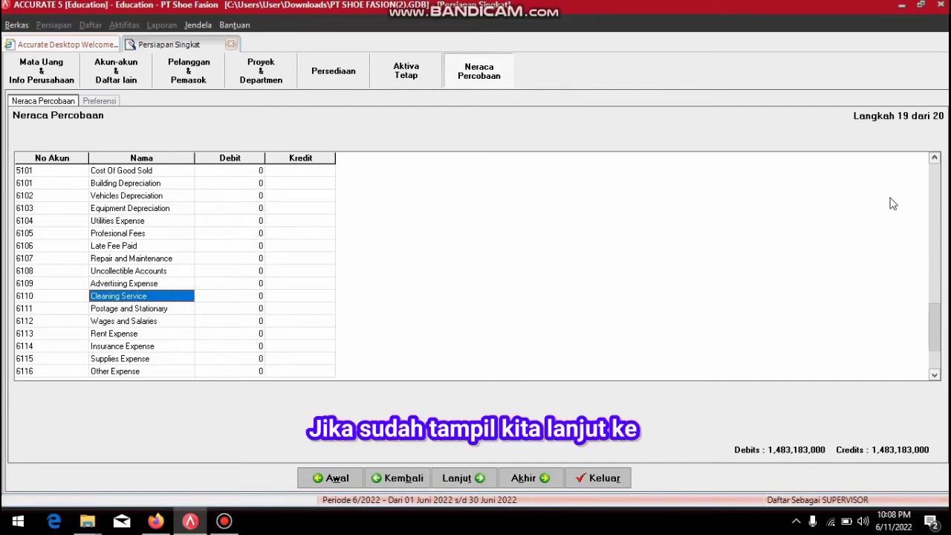
left_click(467, 479)
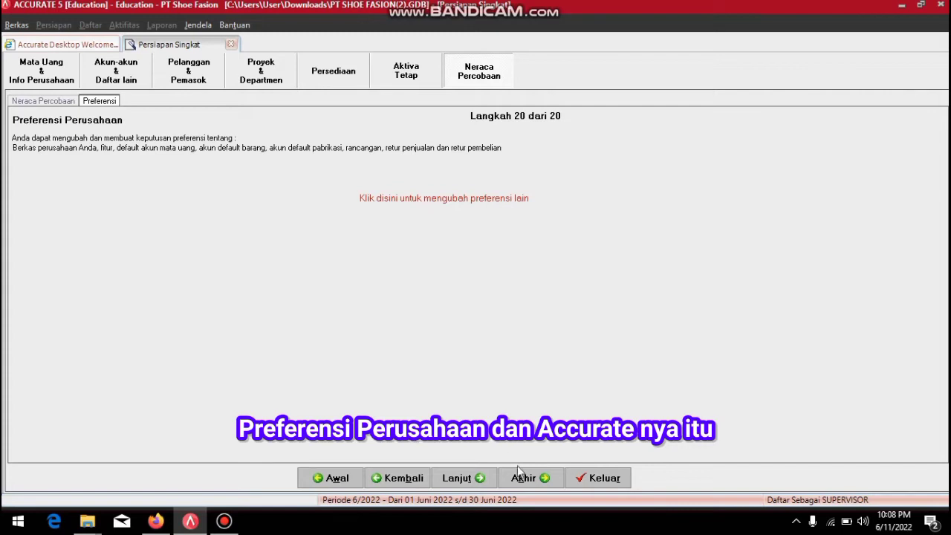
Finish the last setup step and bring ACCURATE 5 back to the front
left_click(473, 481)
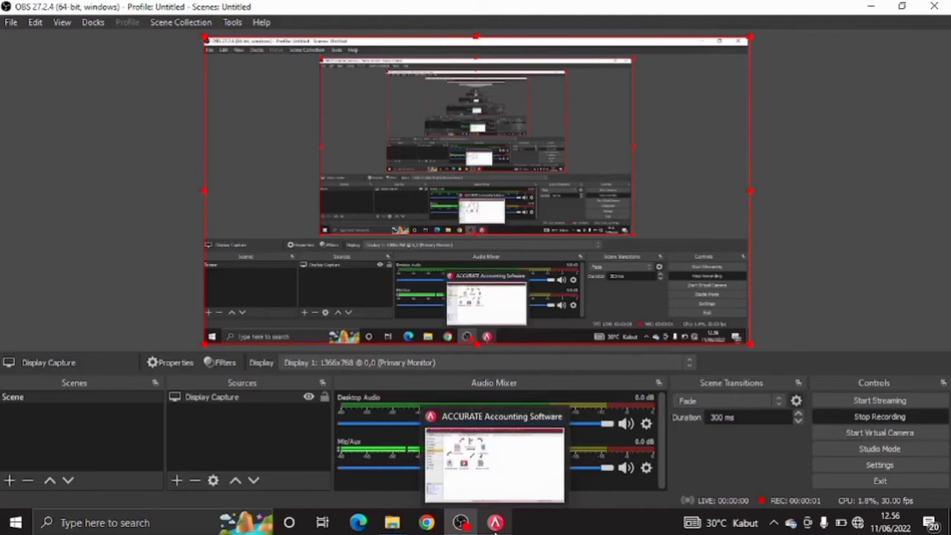
left_click(473, 466)
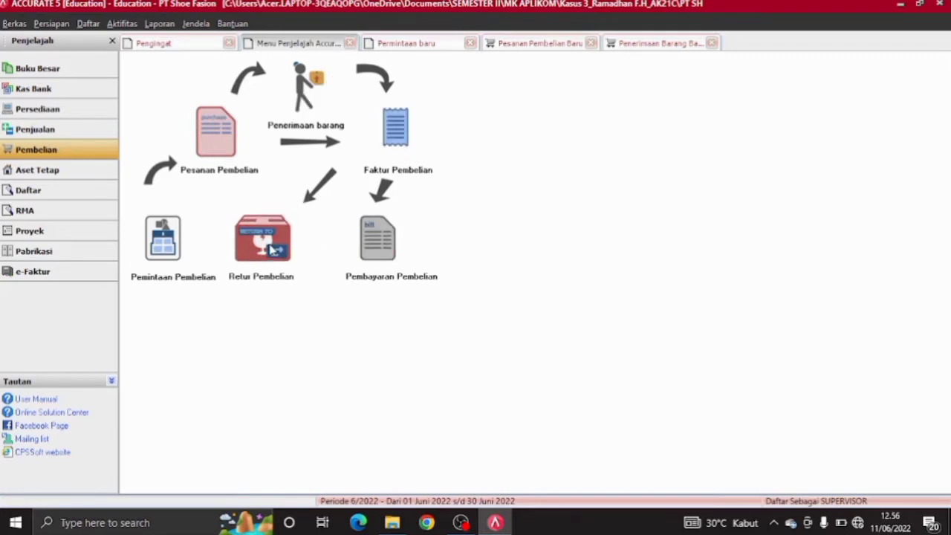
Start a new purchase order with PT Bahagia as the vendor
left_click(215, 170)
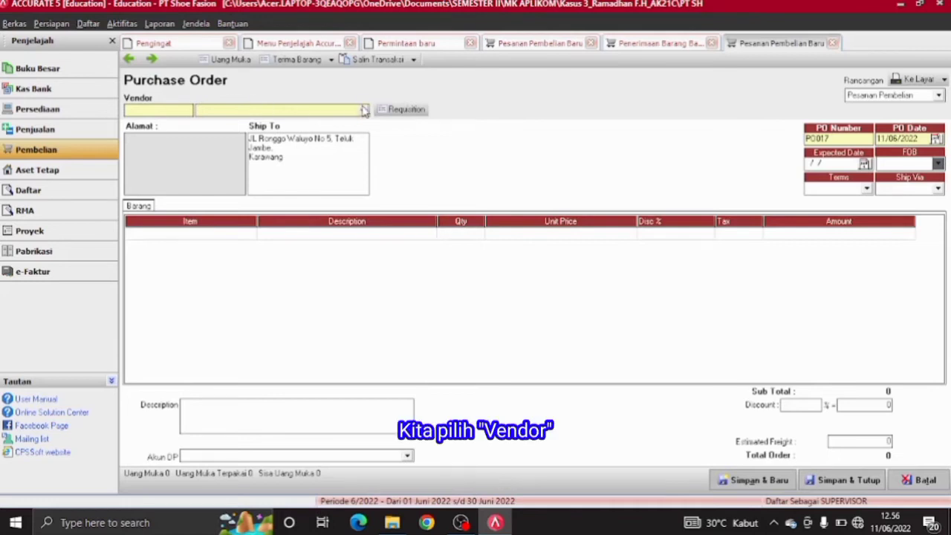
left_click(363, 110)
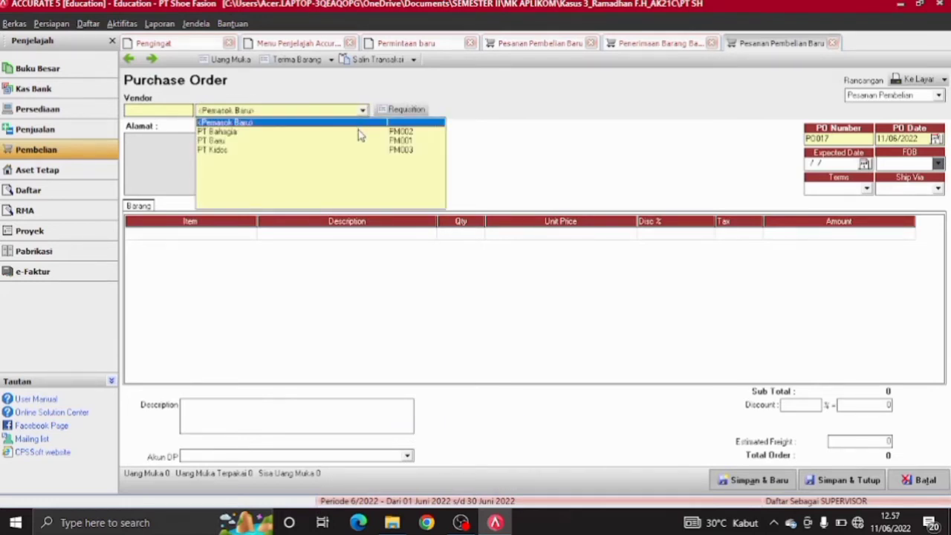
left_click(358, 132)
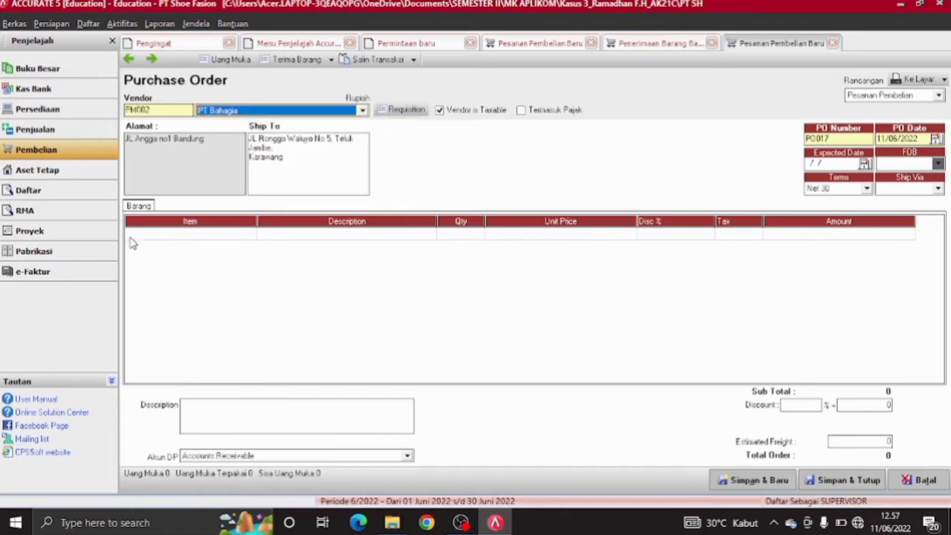
left_click(842, 139)
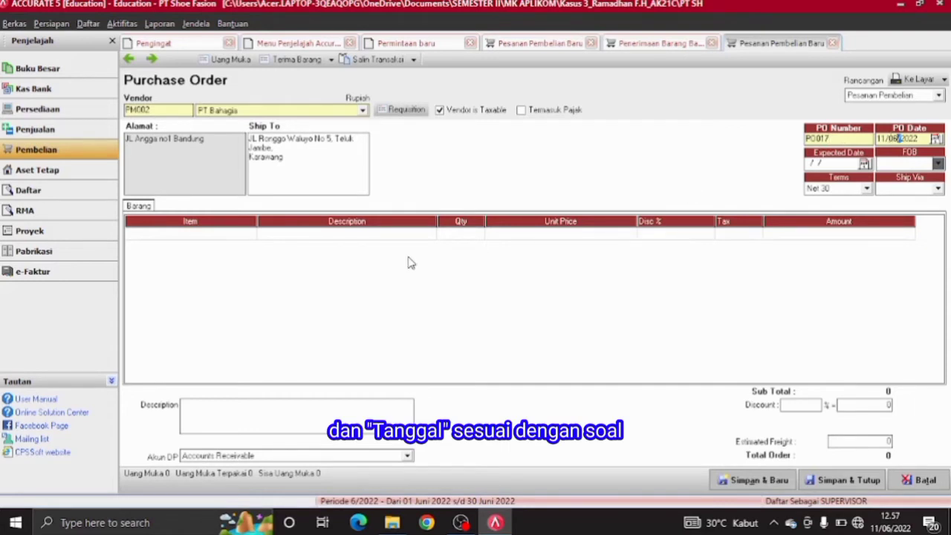
Order 1 B01 Sepatu Wanita at Rp 200.000 and save the order
left_click(214, 234)
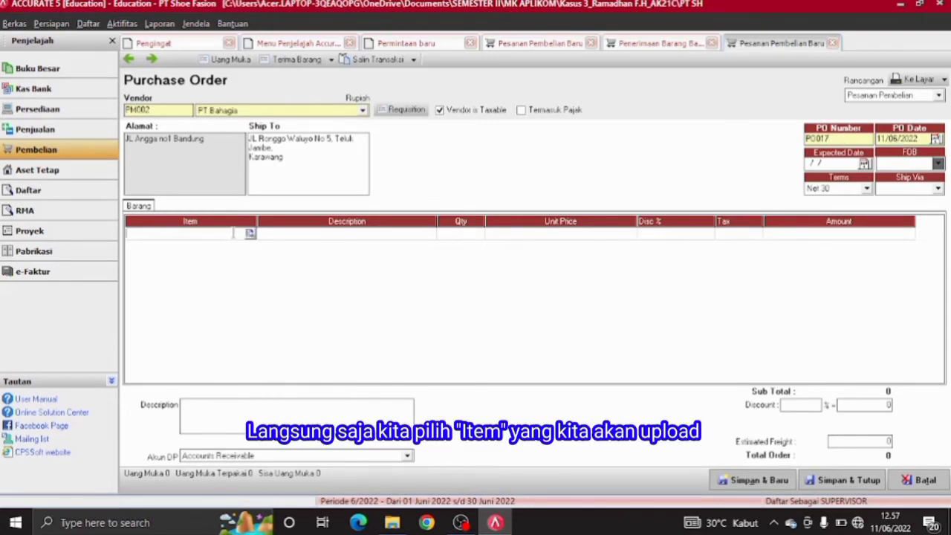
left_click(250, 233)
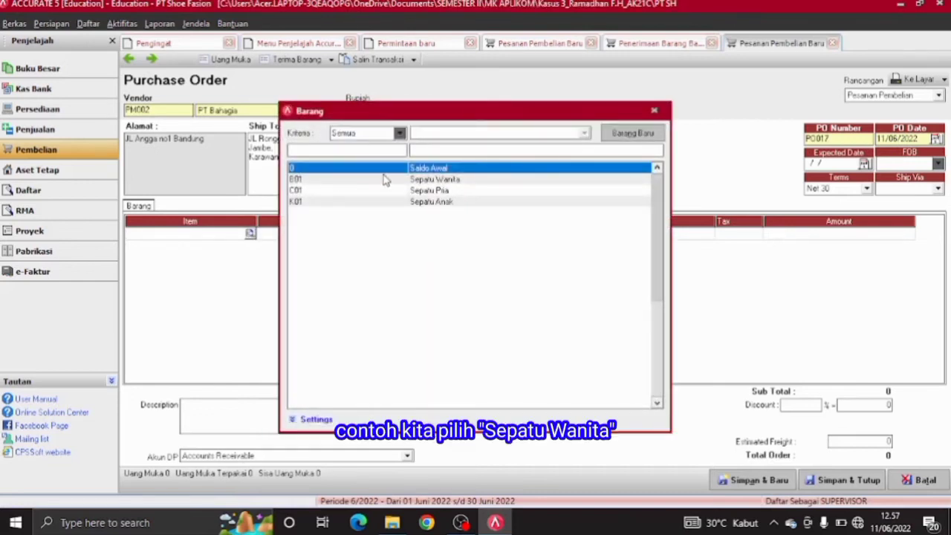
double_click(386, 180)
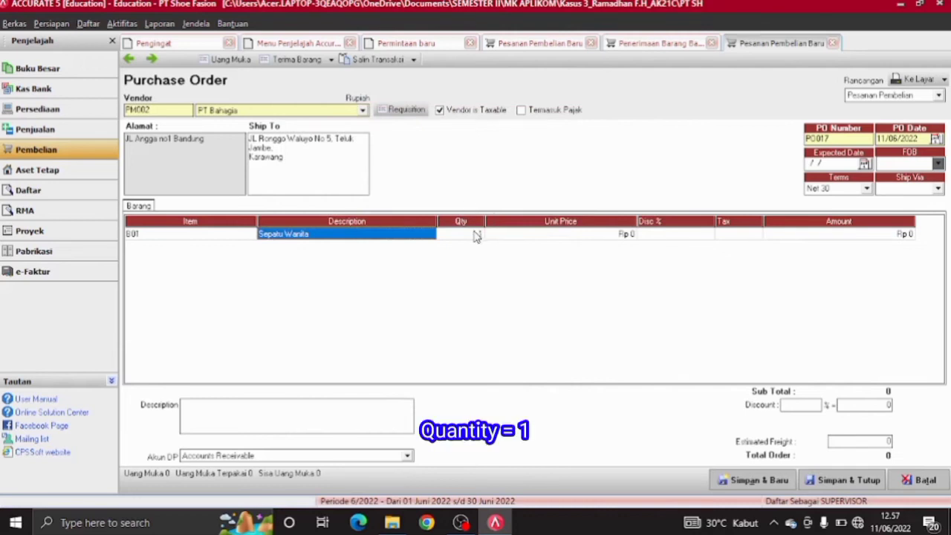
type("1")
left_click(546, 234)
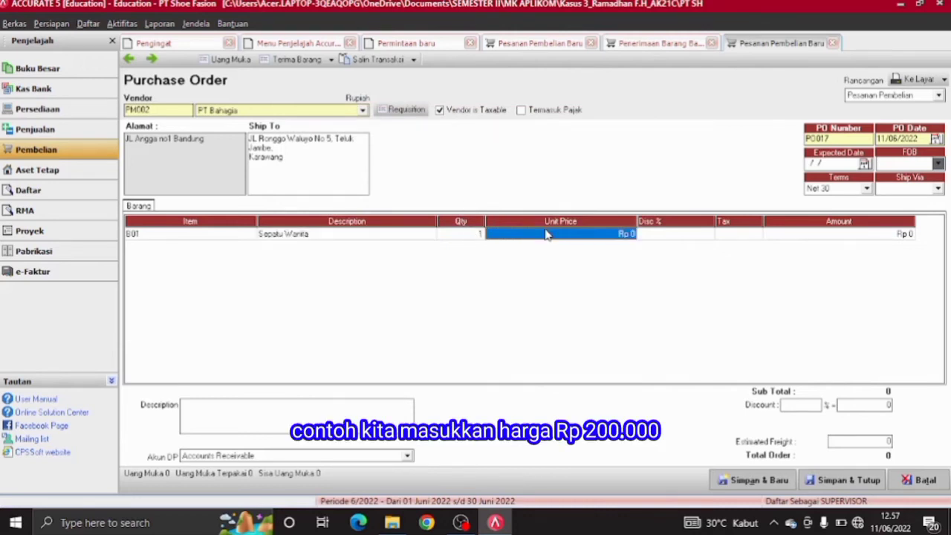
left_click(547, 234)
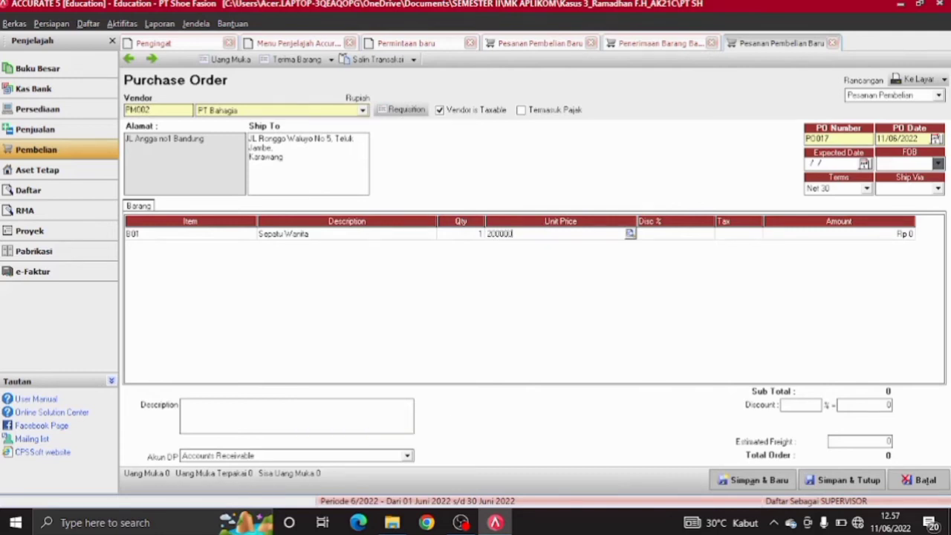
key("Tab")
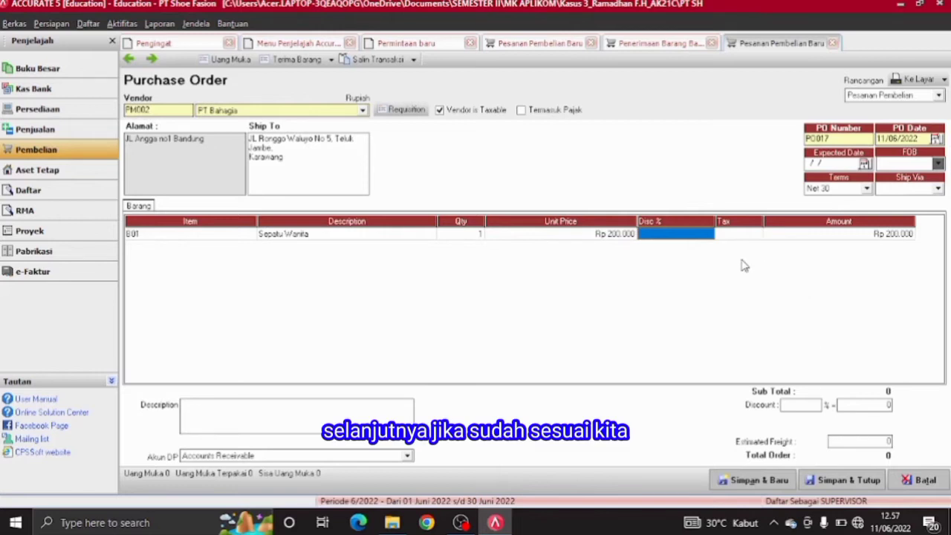
left_click(853, 481)
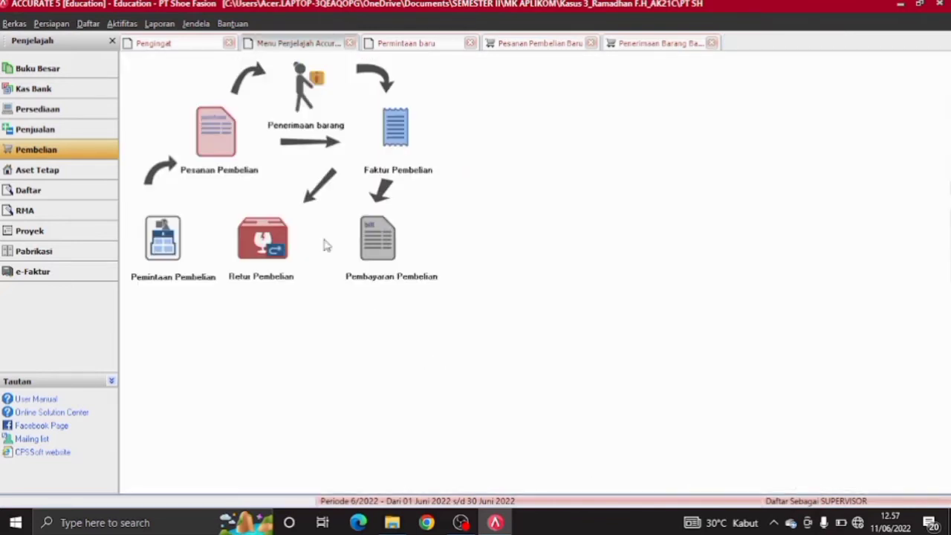
Save goods receipt 1A from PT Bahagia for 1 B01 Sepatu Wanita
left_click(299, 108)
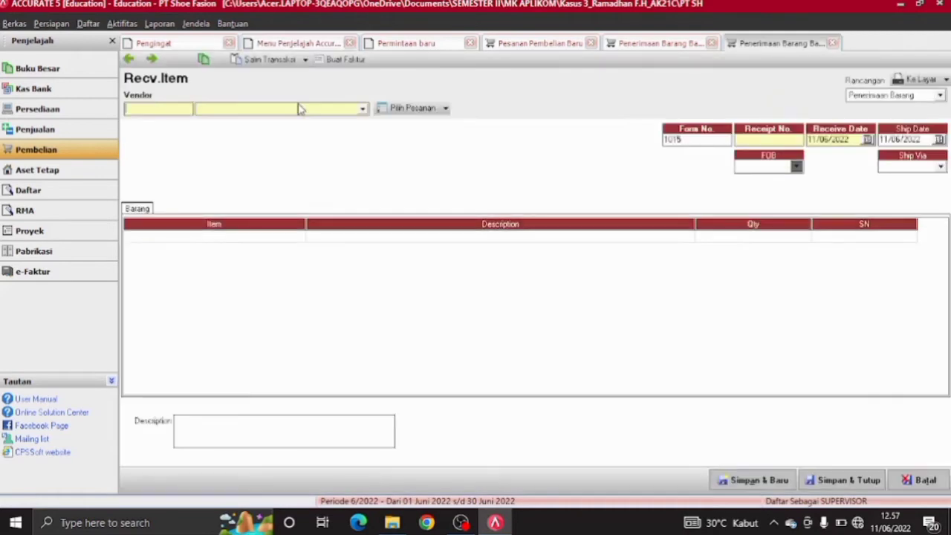
left_click(368, 109)
left_click(364, 135)
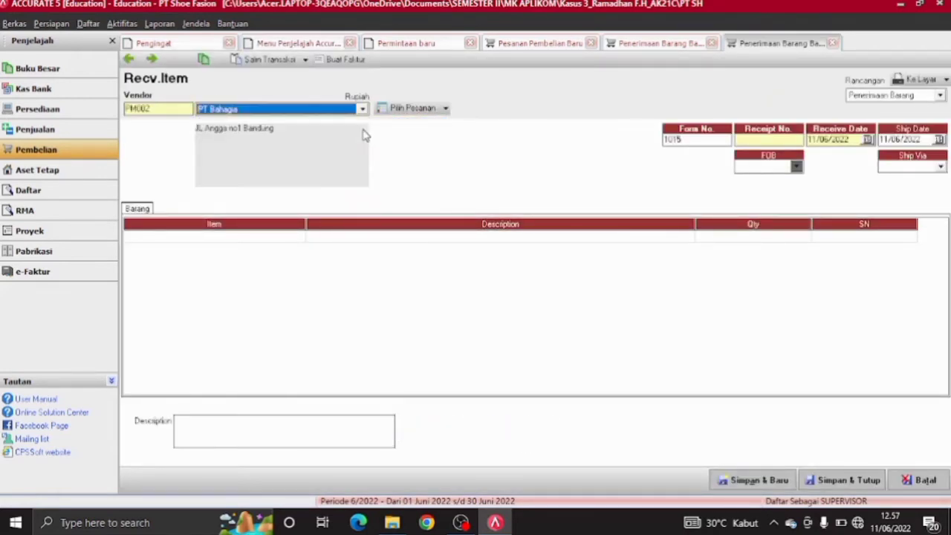
left_click(757, 141)
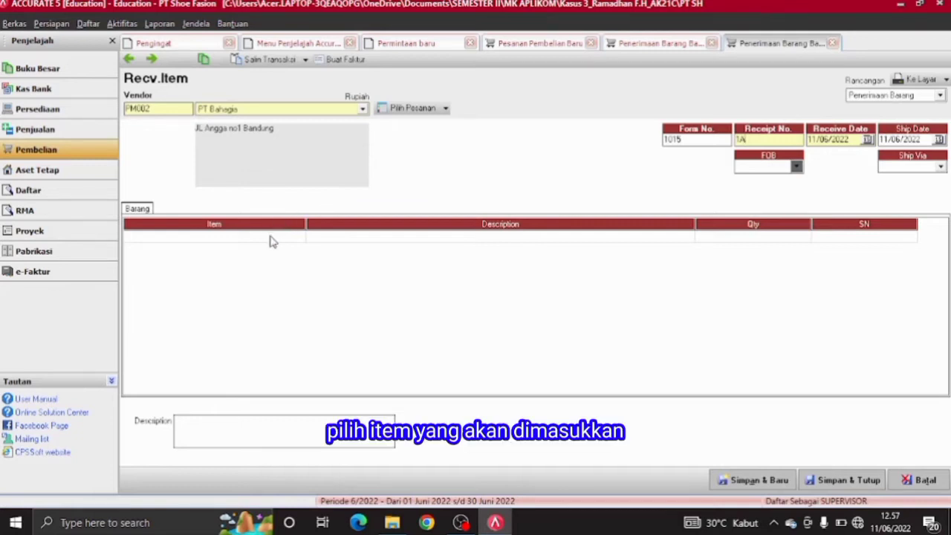
double_click(297, 239)
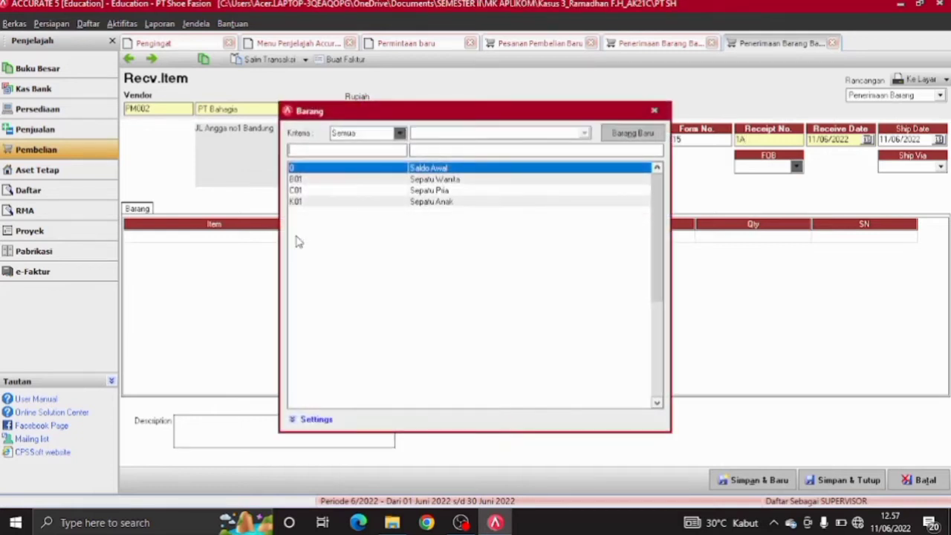
double_click(346, 179)
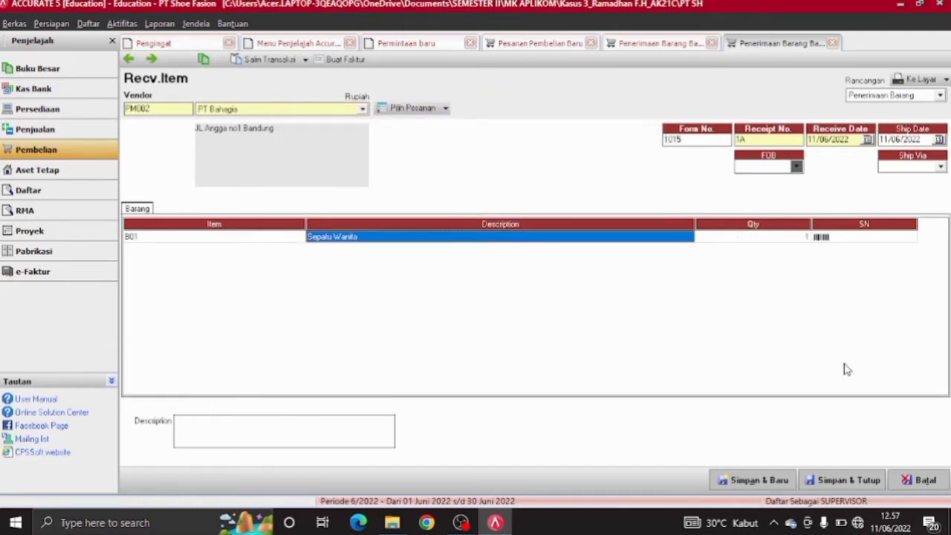
left_click(826, 488)
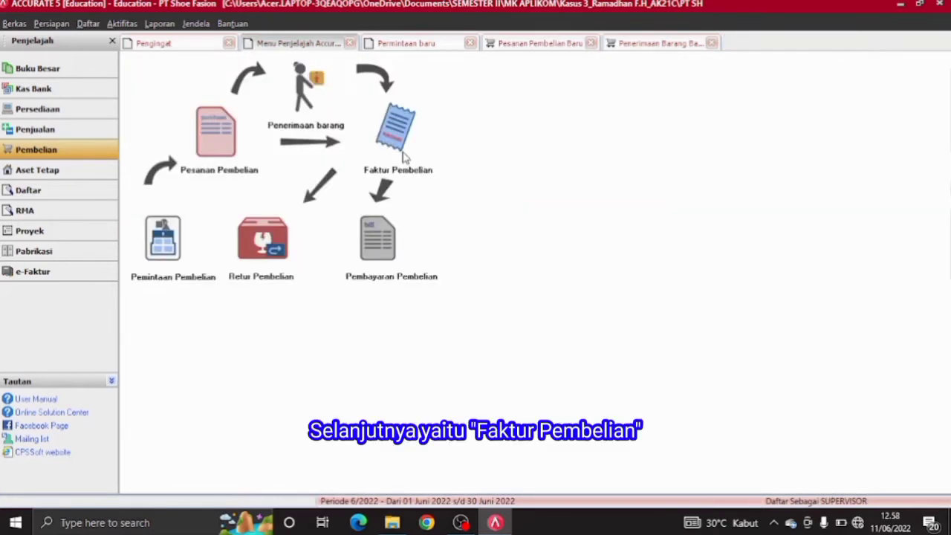
left_click(401, 153)
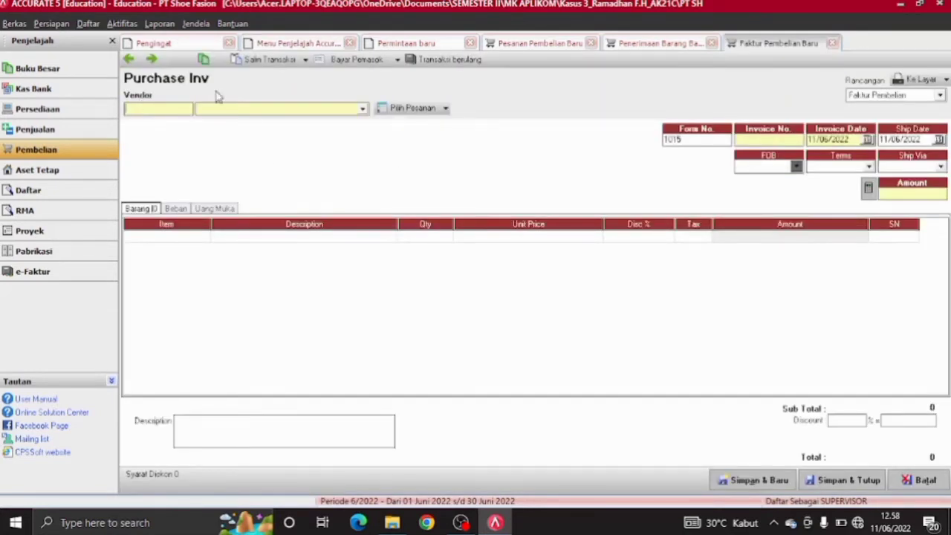
Select PT Bahagia as the invoice vendor and enter invoice number 1A
left_click(364, 108)
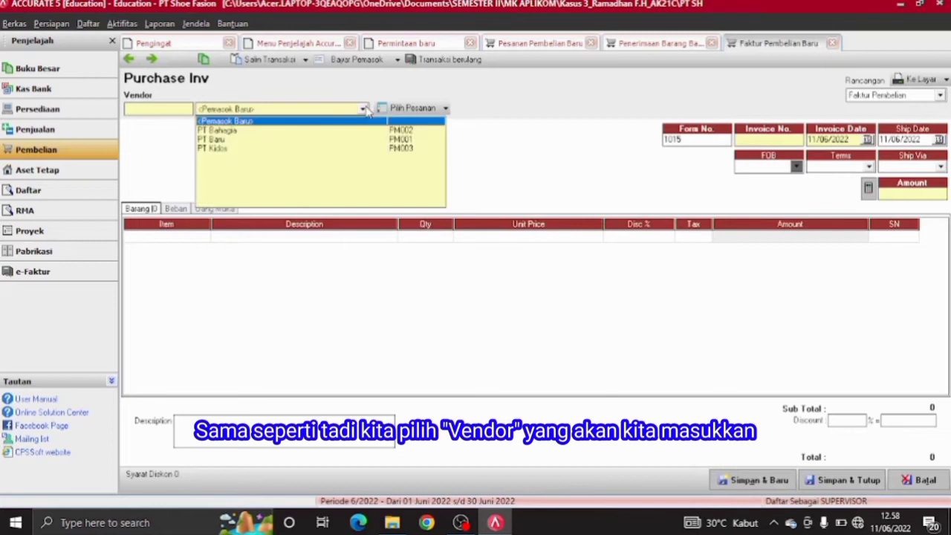
left_click(362, 131)
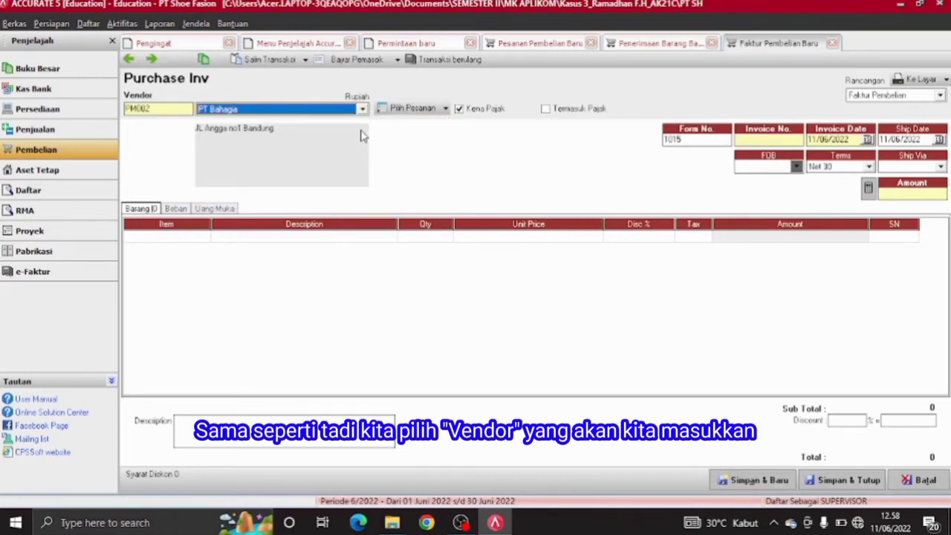
left_click(772, 139)
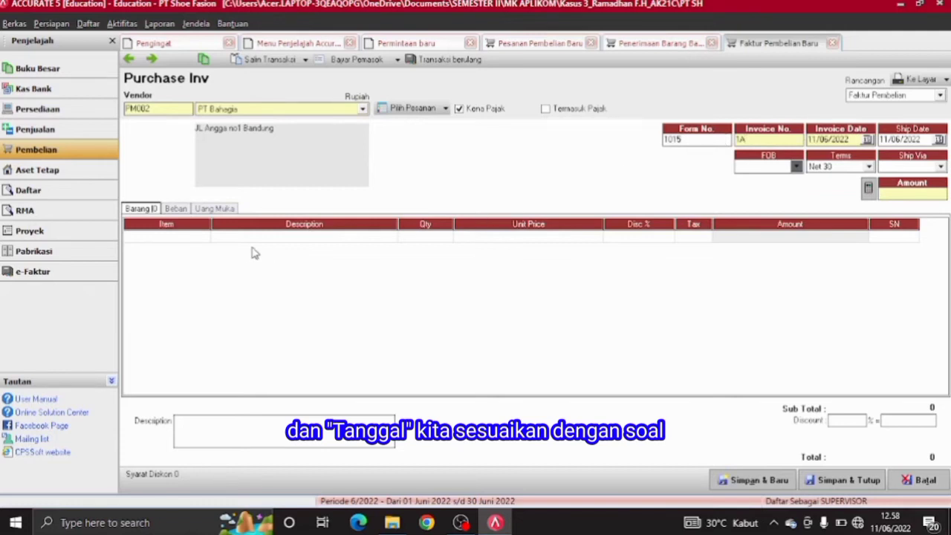
Add 1 B01 Sepatu Wanita at Rp 300.000 and save the invoice
left_click(171, 238)
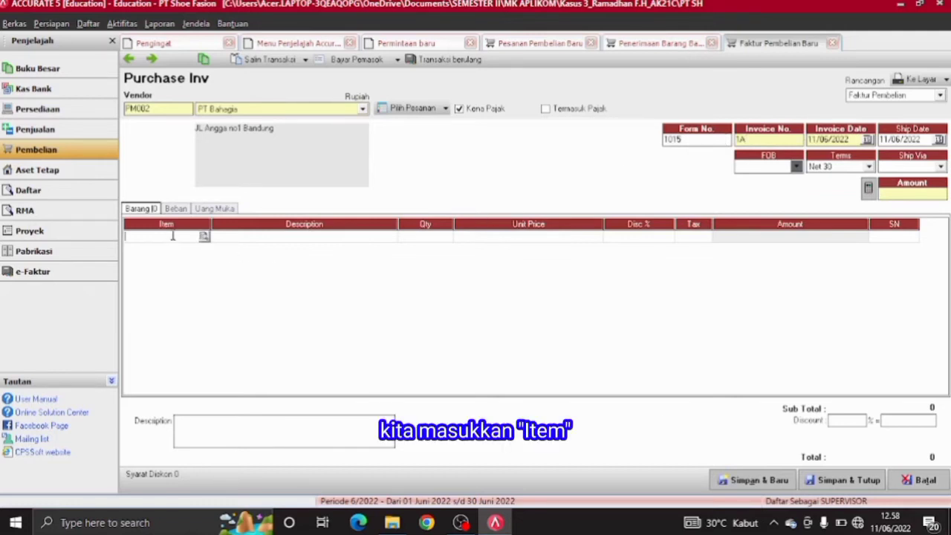
left_click(203, 237)
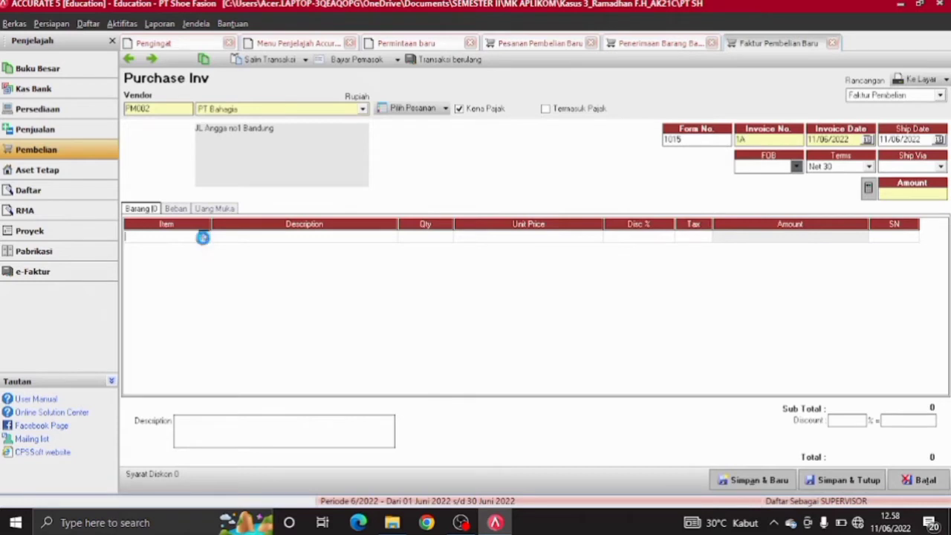
double_click(372, 182)
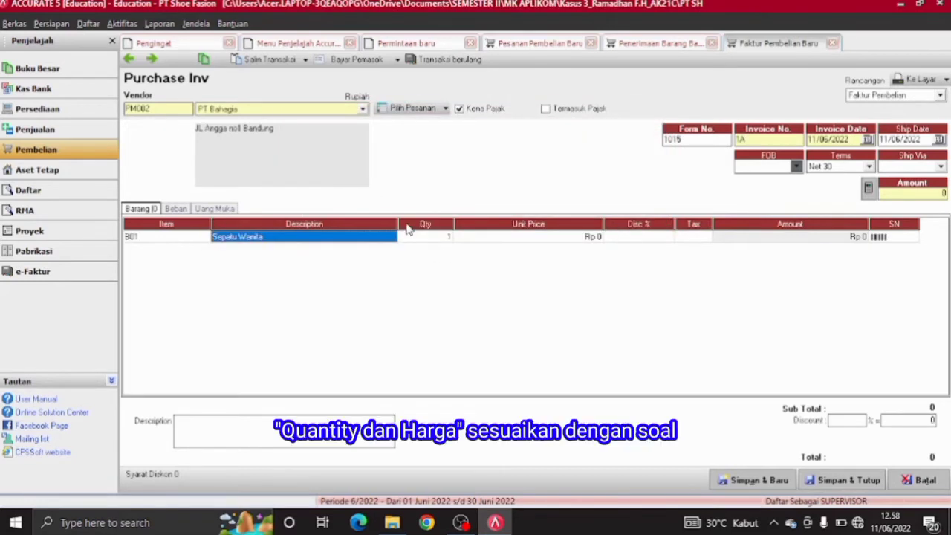
left_click(597, 237)
left_click(598, 238)
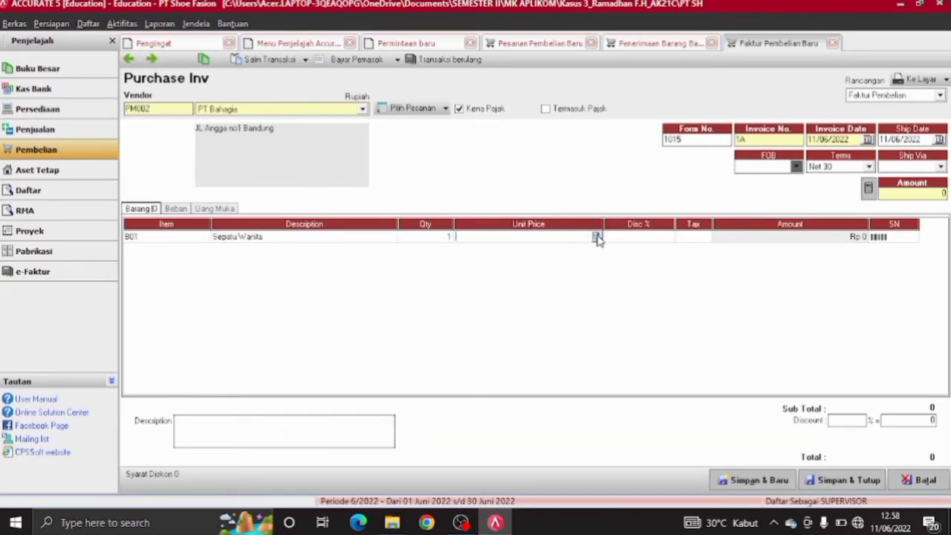
type("300.000")
key("Tab")
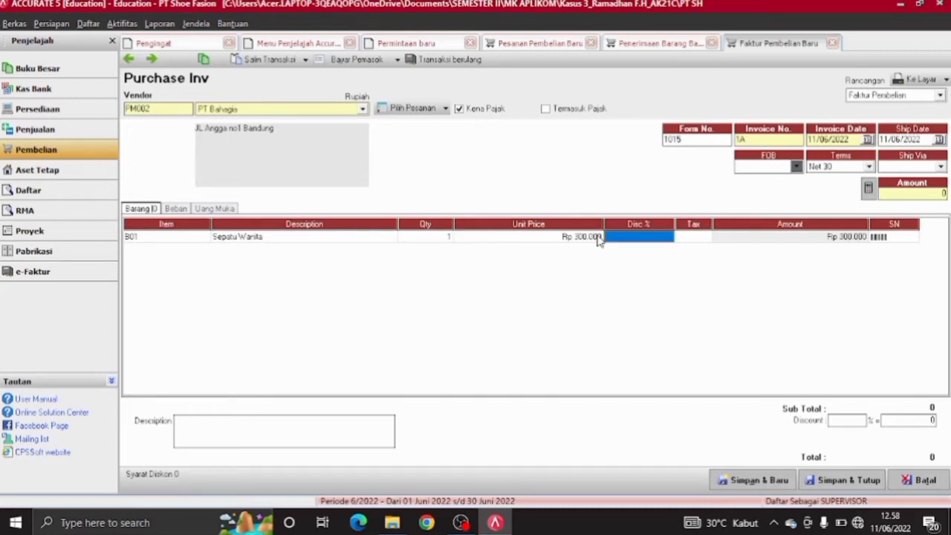
left_click(852, 484)
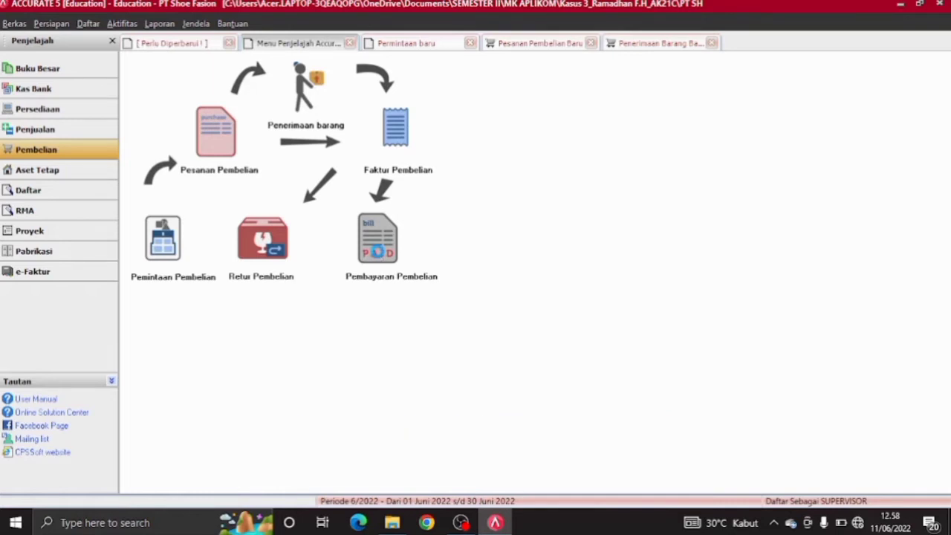
Pay PT Bahagia's invoices PSK01002 and 1A in full and save the payment
left_click(379, 256)
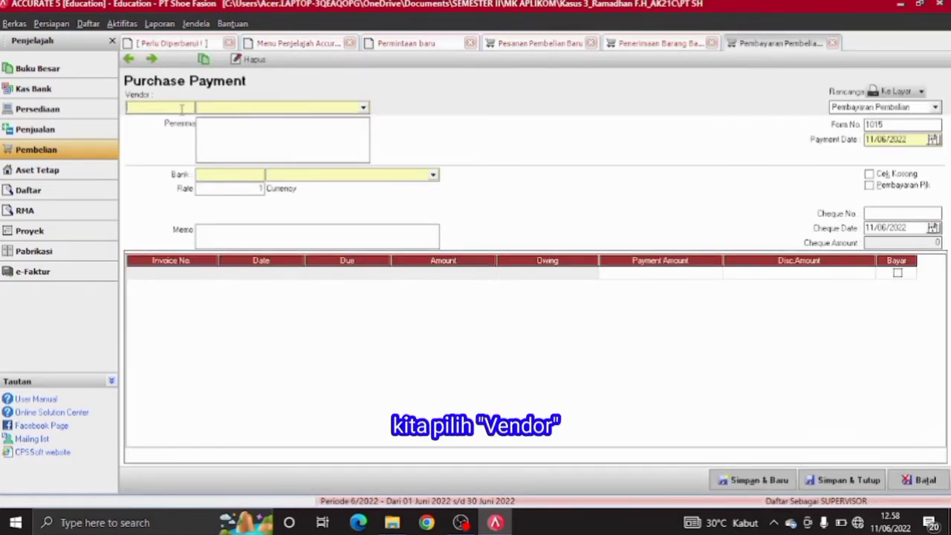
left_click(363, 107)
left_click(367, 123)
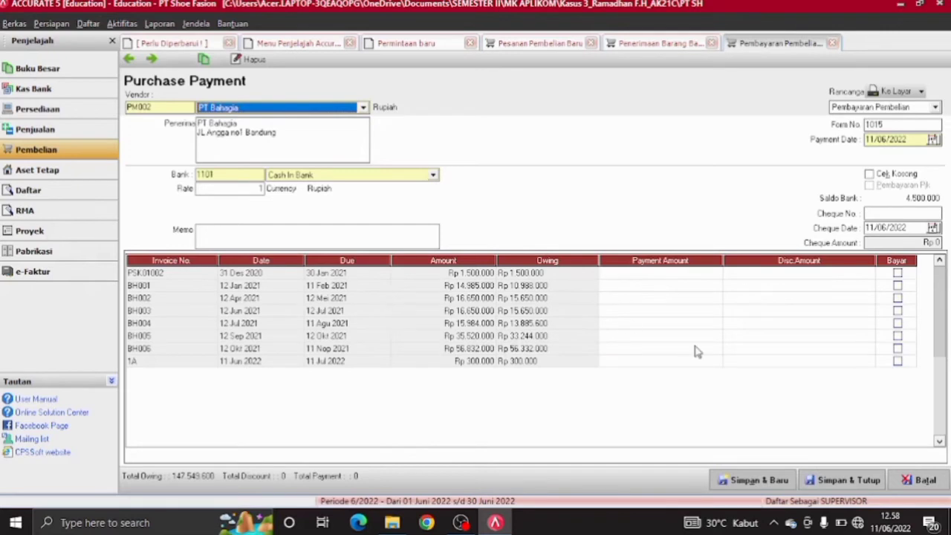
left_click(897, 274)
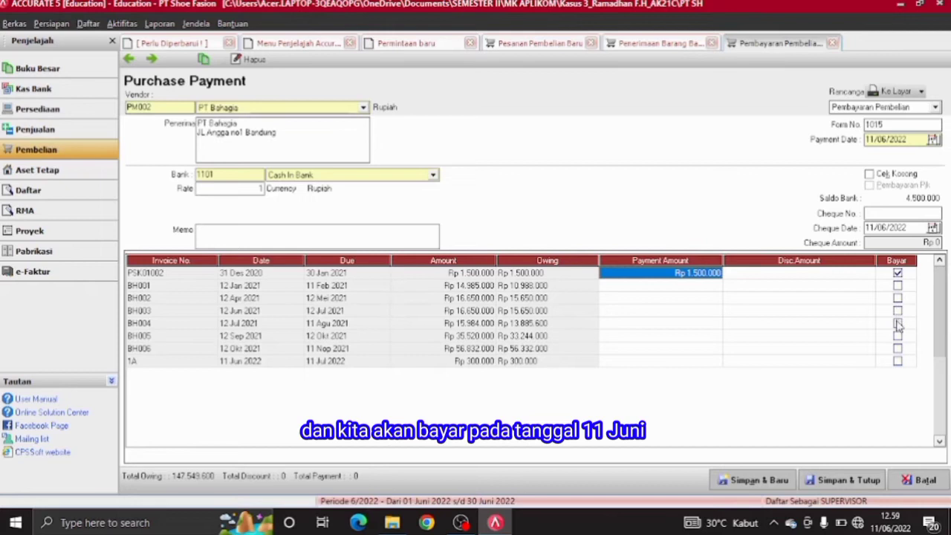
left_click(898, 362)
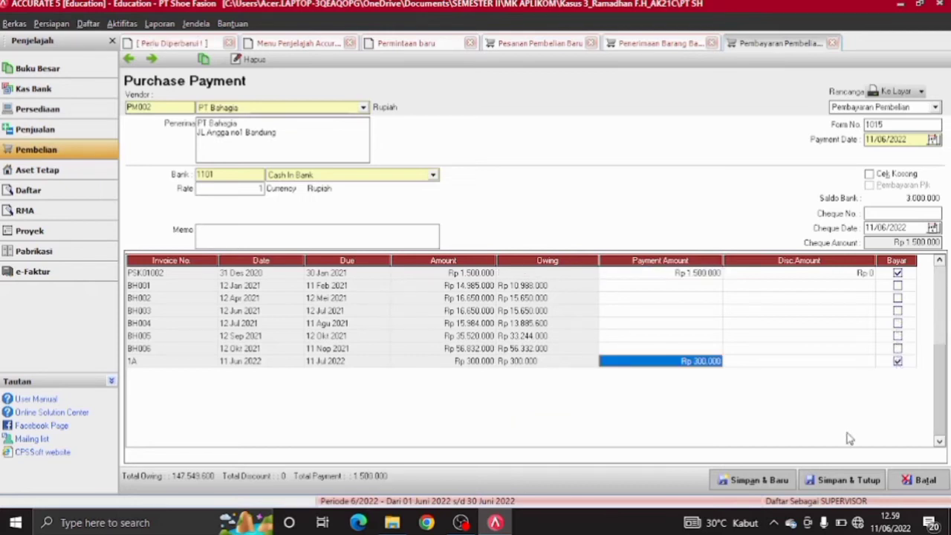
left_click(849, 480)
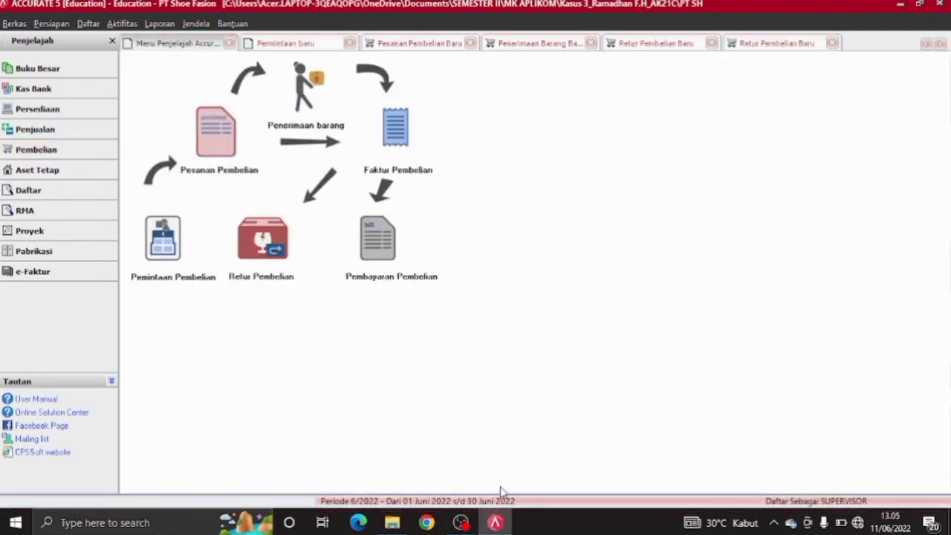
Start a PT Bahagia purchase return against invoice 1A
left_click(272, 268)
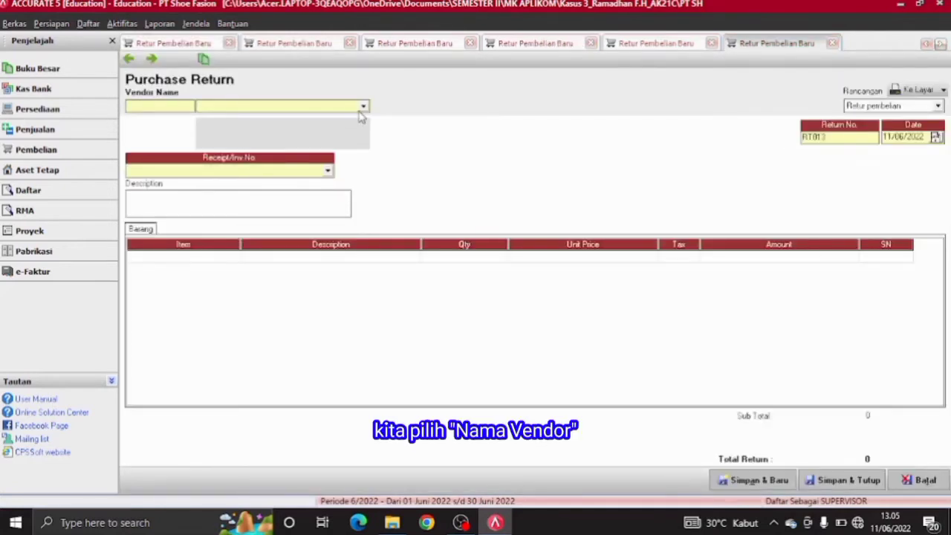
left_click(362, 109)
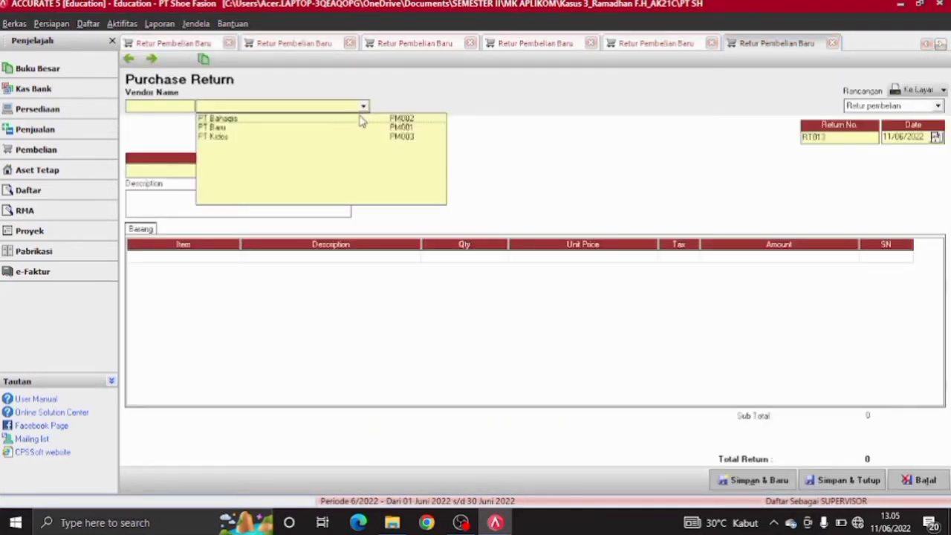
left_click(361, 117)
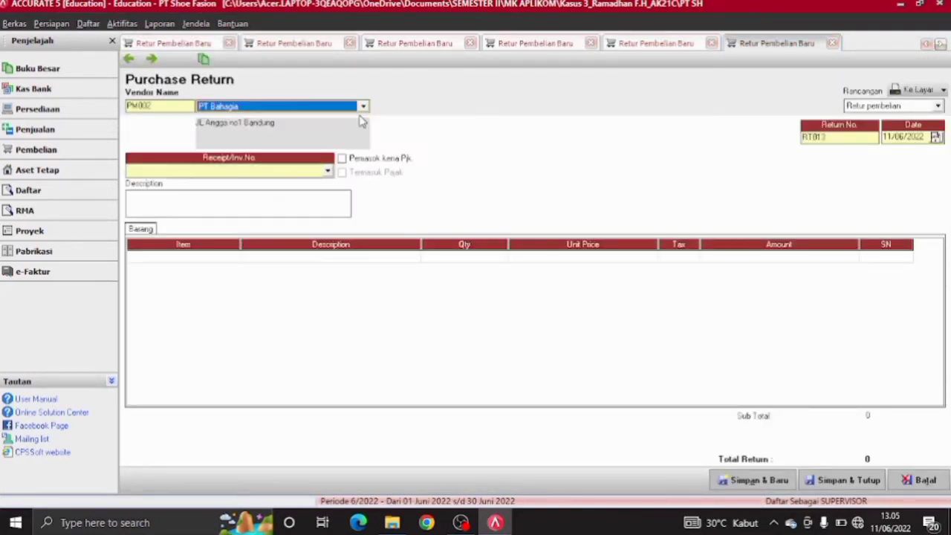
left_click(327, 172)
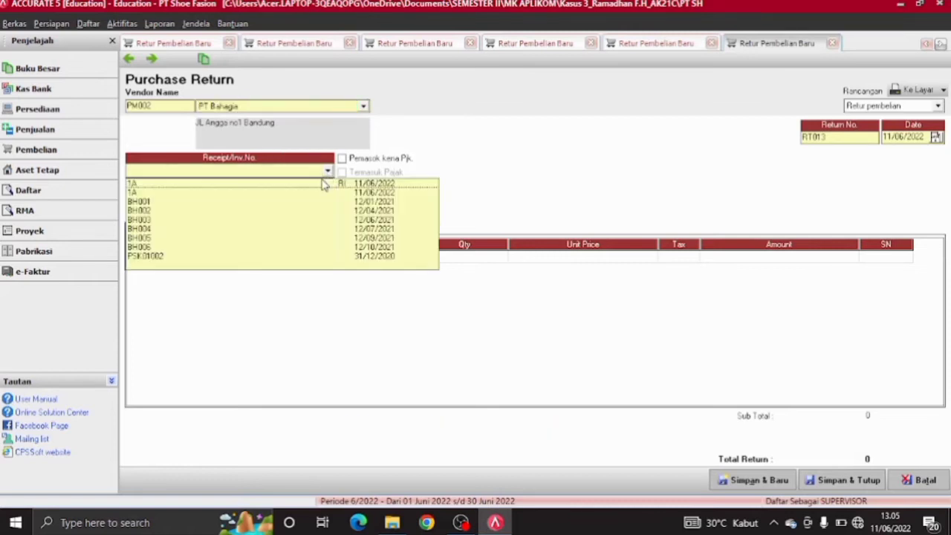
left_click(323, 185)
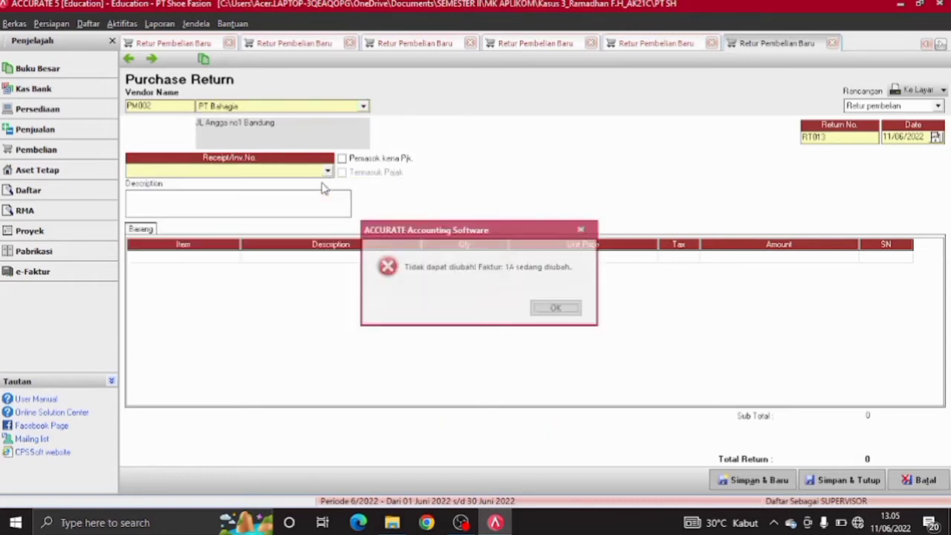
Dismiss the cannot-edit error and cancel the return without saving
left_click(552, 307)
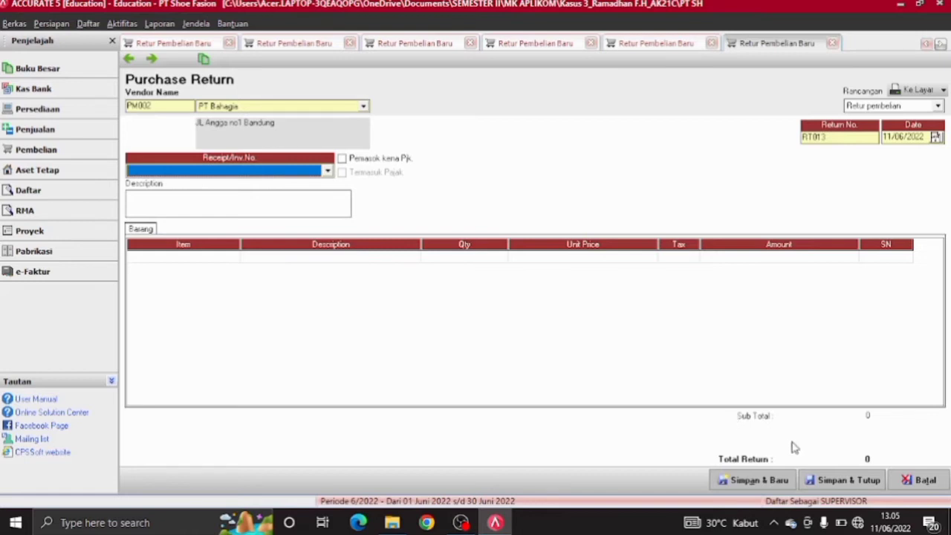
left_click(920, 480)
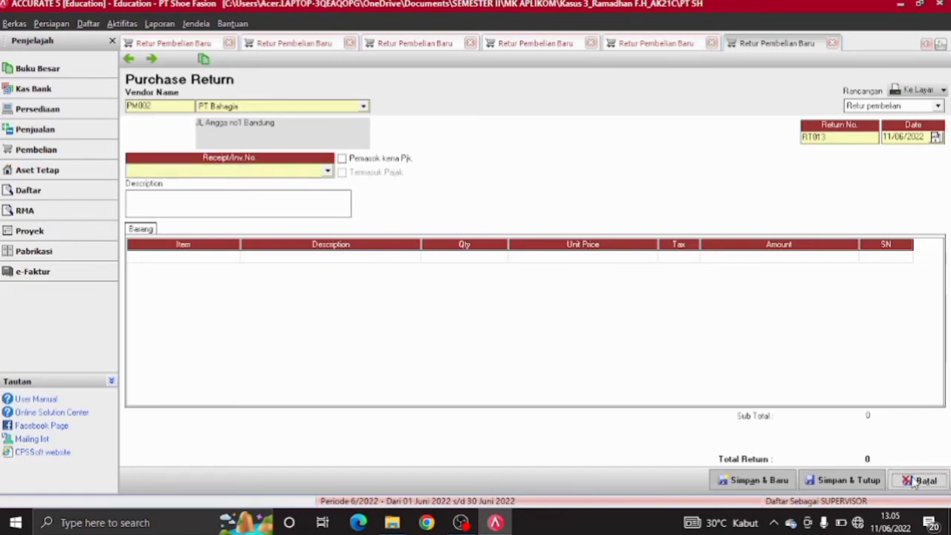
left_click(473, 296)
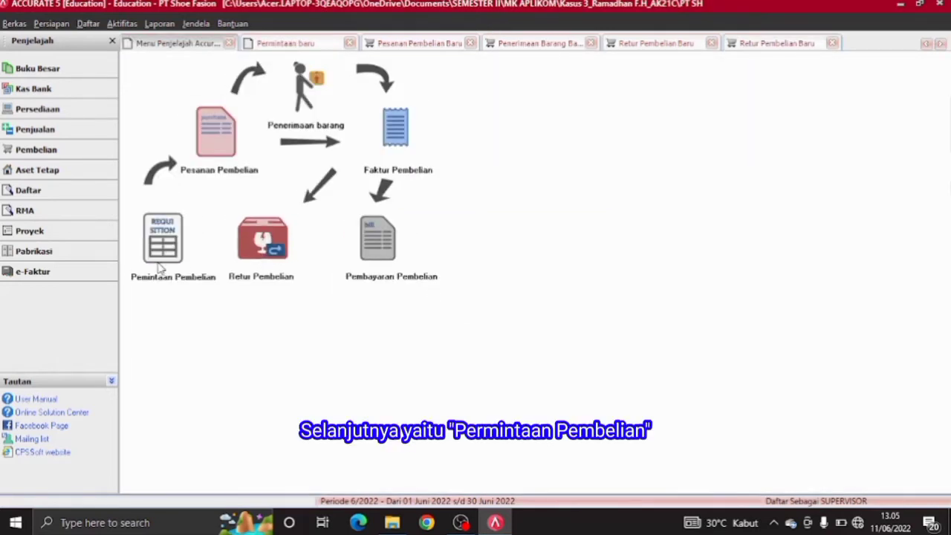
Request one K01 Sepatu Anak on requisition PR016 and save it
left_click(159, 270)
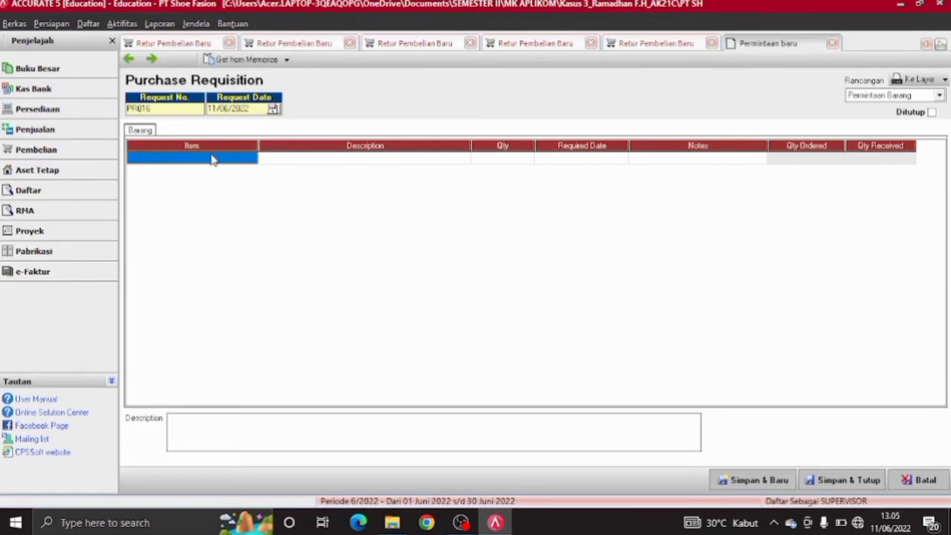
left_click(212, 160)
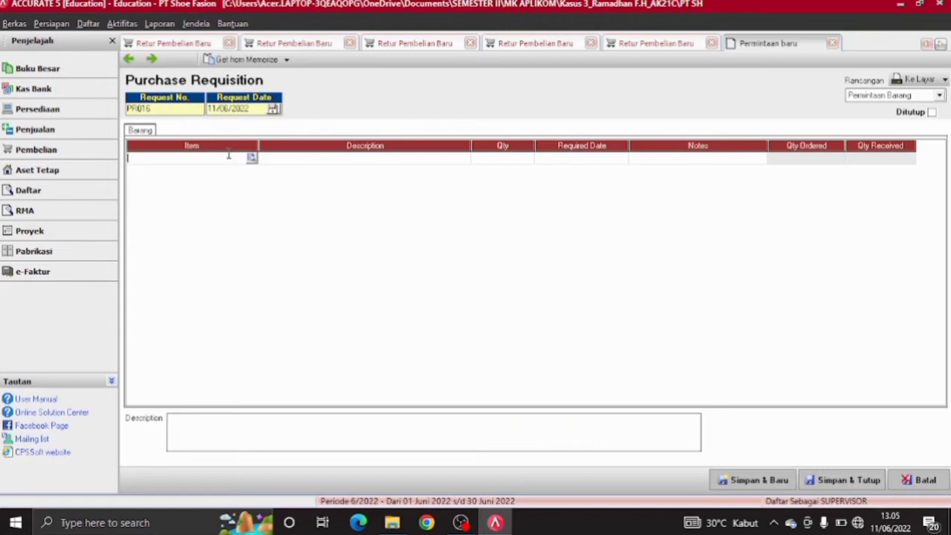
type("SE")
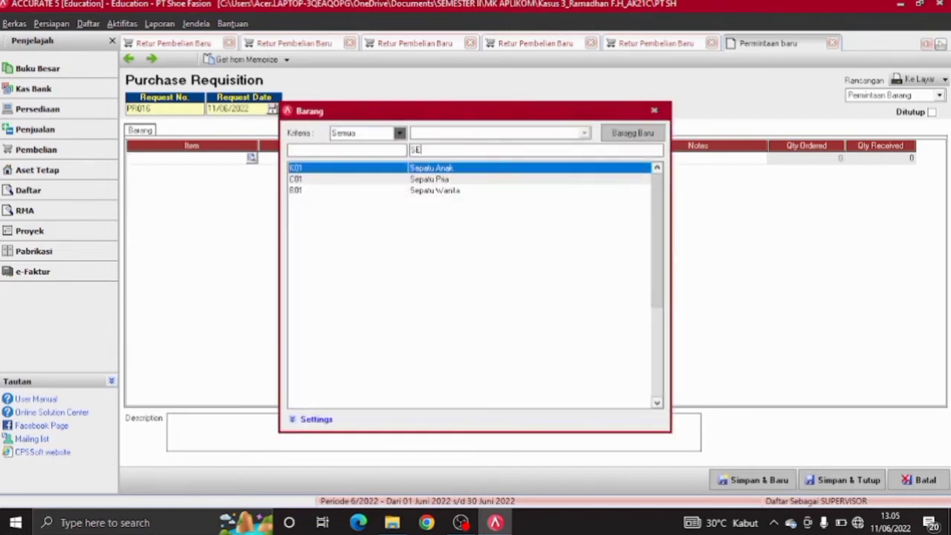
double_click(440, 170)
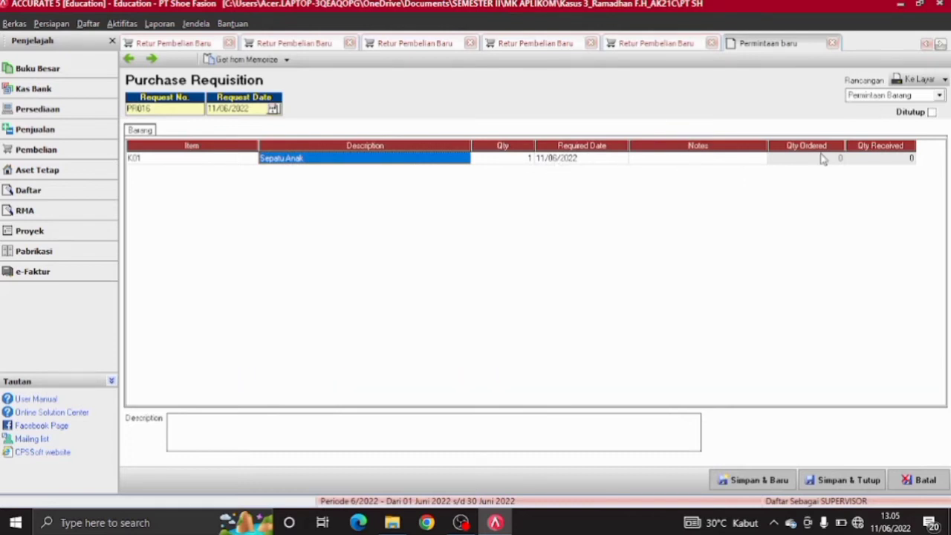
left_click(839, 480)
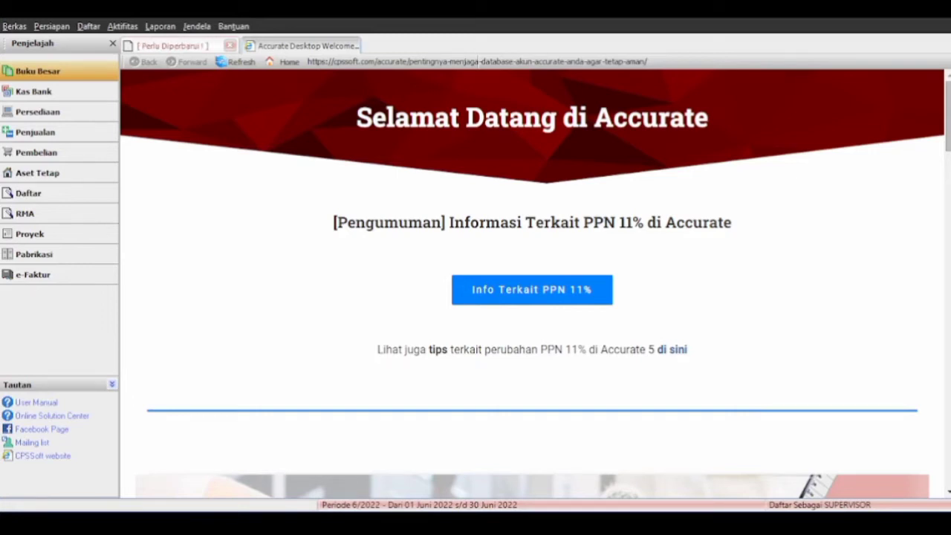
Open the Daftar Akun list from Buku Besar and browse the Land, Building, Vehicles and Equipment asset accounts
left_click(80, 69)
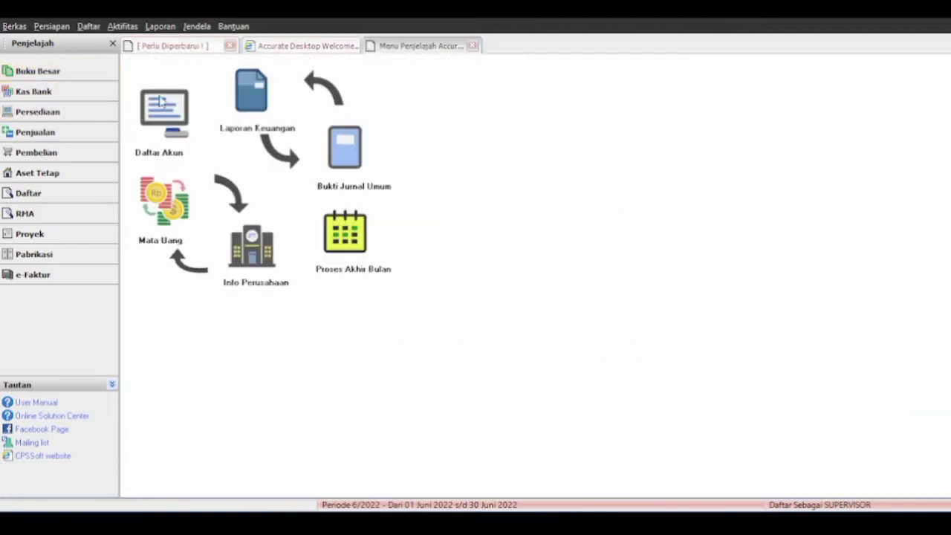
left_click(180, 106)
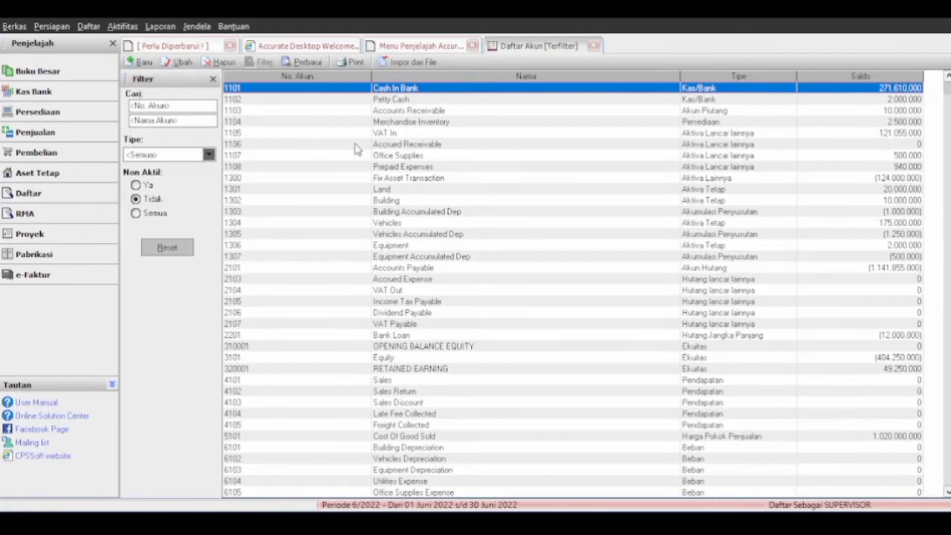
left_click(424, 190)
left_click(422, 200)
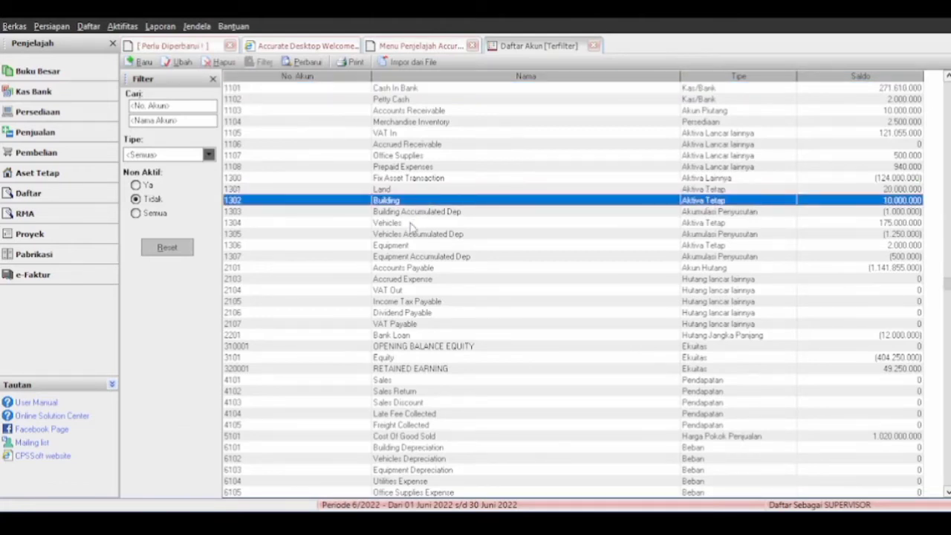
left_click(410, 225)
left_click(415, 256)
left_click(421, 247)
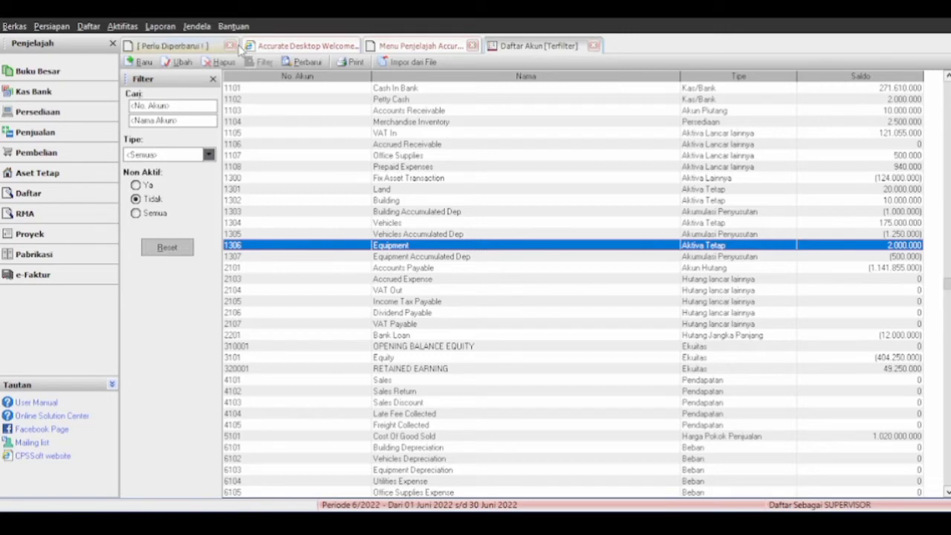
Start a new account of type Aktiva Lancar lainnya numbered 1300
left_click(139, 62)
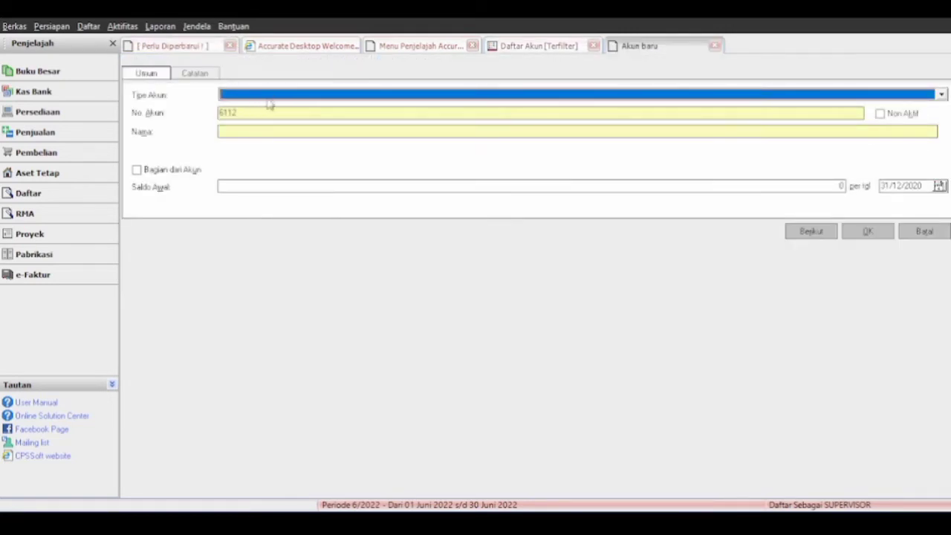
left_click(275, 98)
left_click(273, 138)
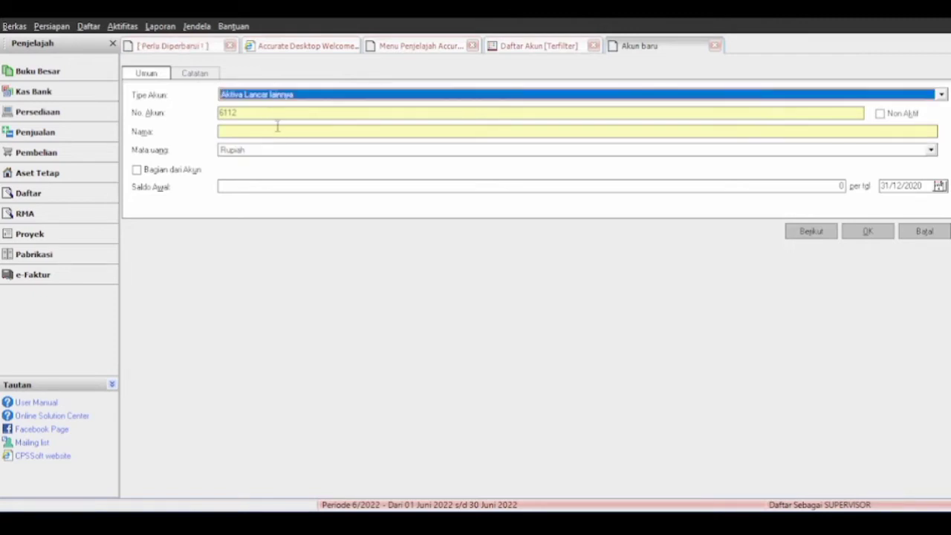
left_click(283, 113)
type("6112")
key("BackSpace")
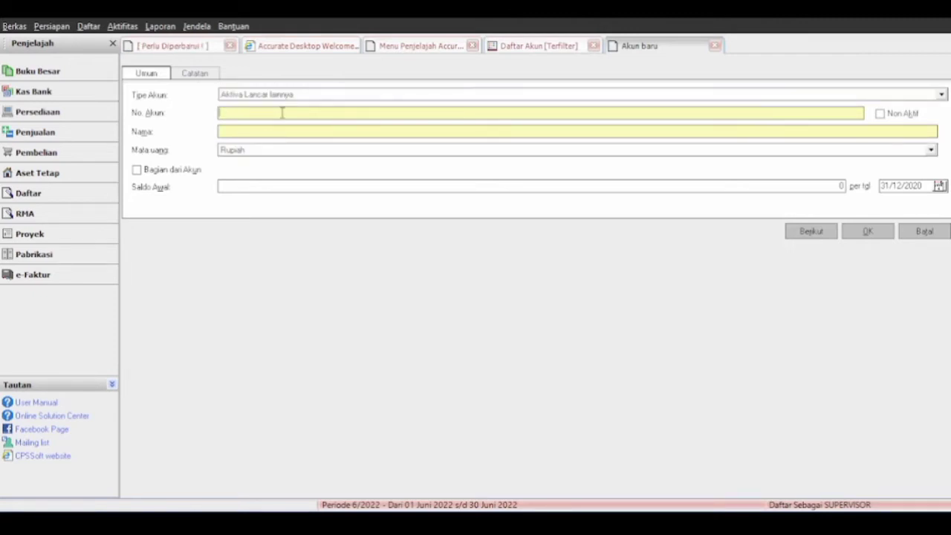
type("13000")
key("BackSpace")
Name the new account 'Transaksi Aktiva Tetap' and submit it
key("Tab")
key("BackSpace")
type("Transak")
key("BackSpace")
type("ksi Aktiva Teta")
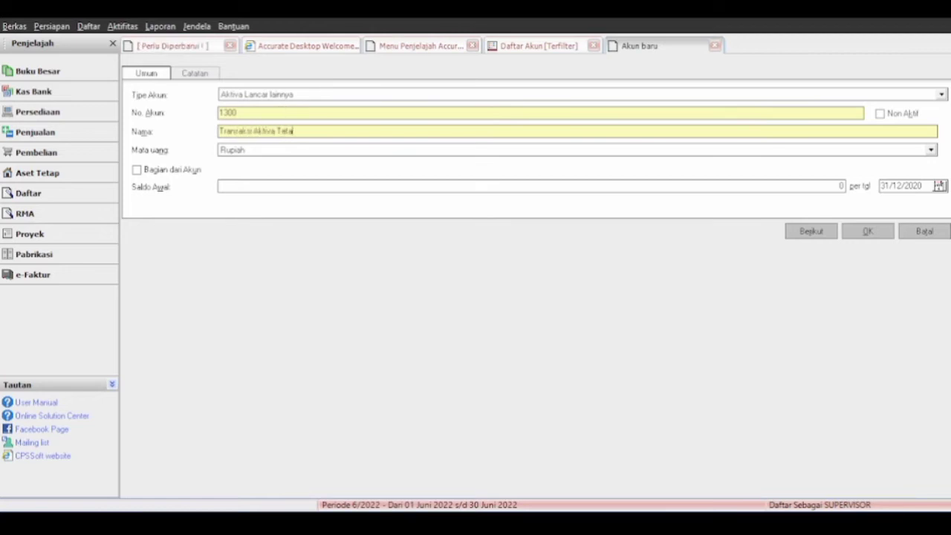
type("p")
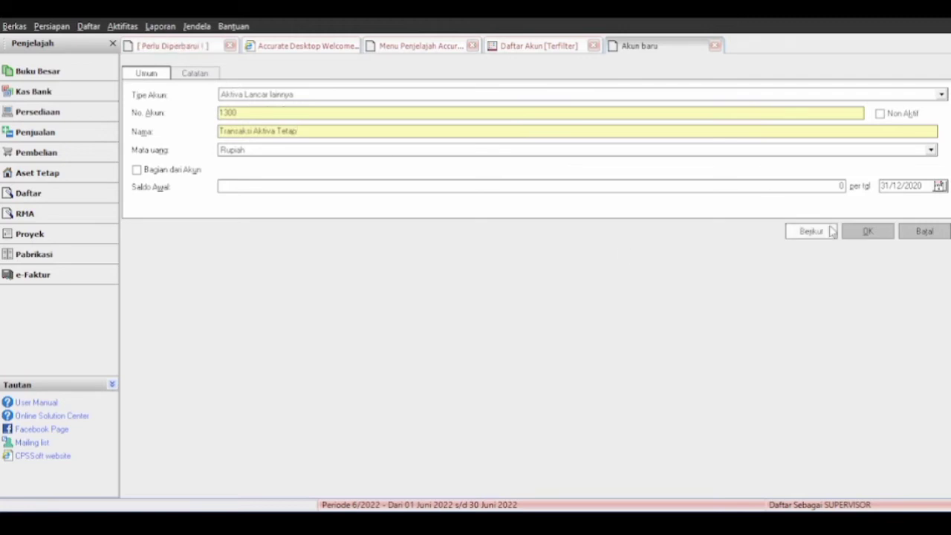
left_click(878, 231)
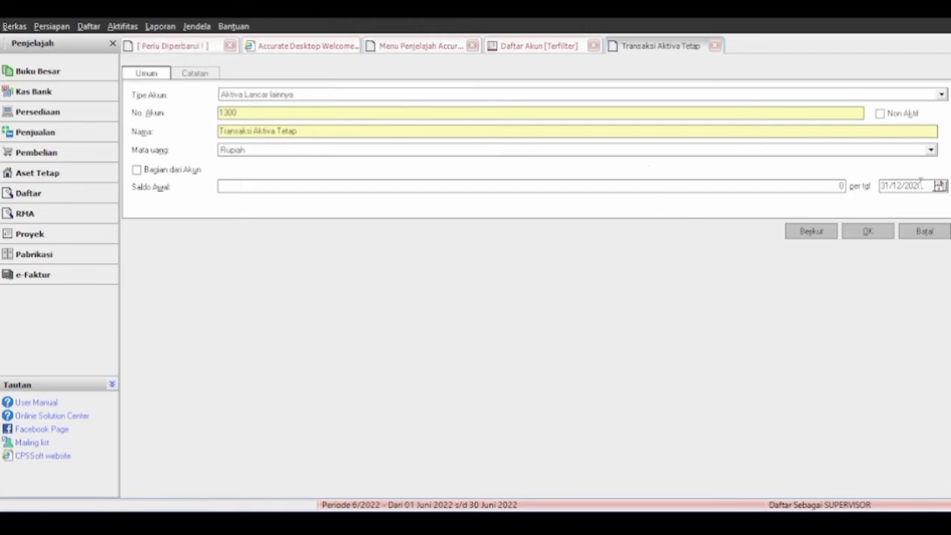
Cancel the new account entry, browse the equity accounts, and return to the Pembelian overview
left_click(907, 235)
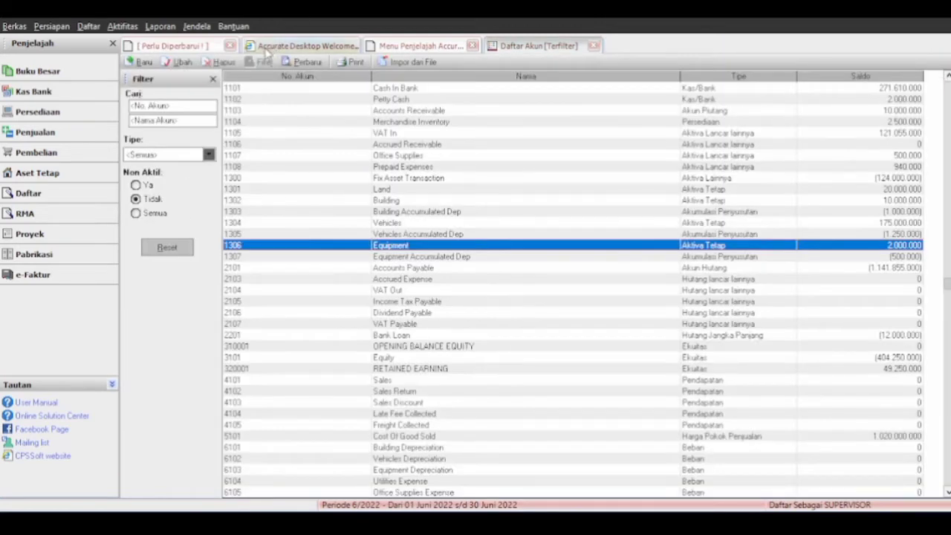
key("Down")
key("Down")
key("Down")
key("Down")
key("Down")
key("Down")
key("Down")
key("Down")
key("Down")
key("Down")
key("Down")
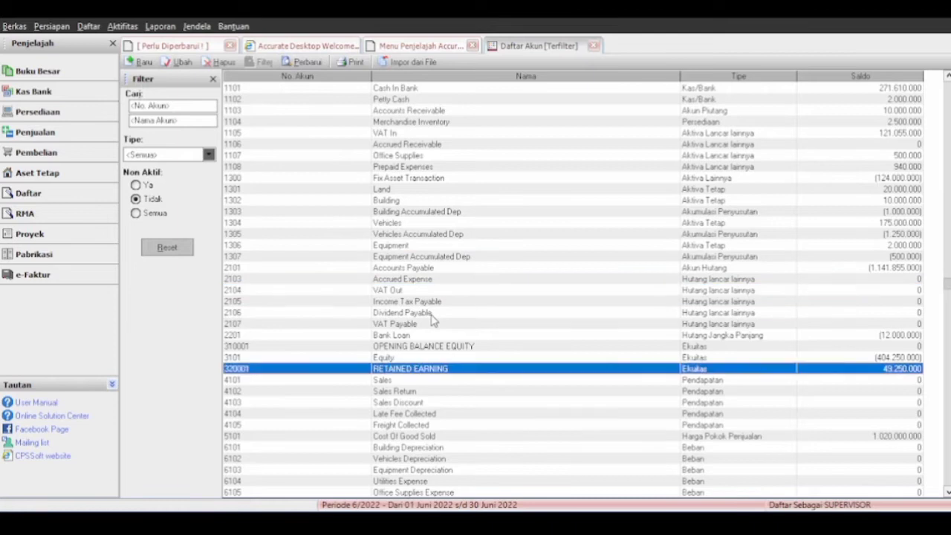
key("Down")
key("Down")
key("Down")
key("Down")
key("Down")
key("Down")
key("Down")
key("Down")
key("Down")
key("Down")
key("Down")
key("Down")
key("Down")
key("Up")
key("Up")
key("Up")
key("Up")
key("Up")
key("Up")
key("Up")
key("Up")
key("Up")
key("Up")
key("Up")
key("Up")
key("Up")
key("Up")
key("Up")
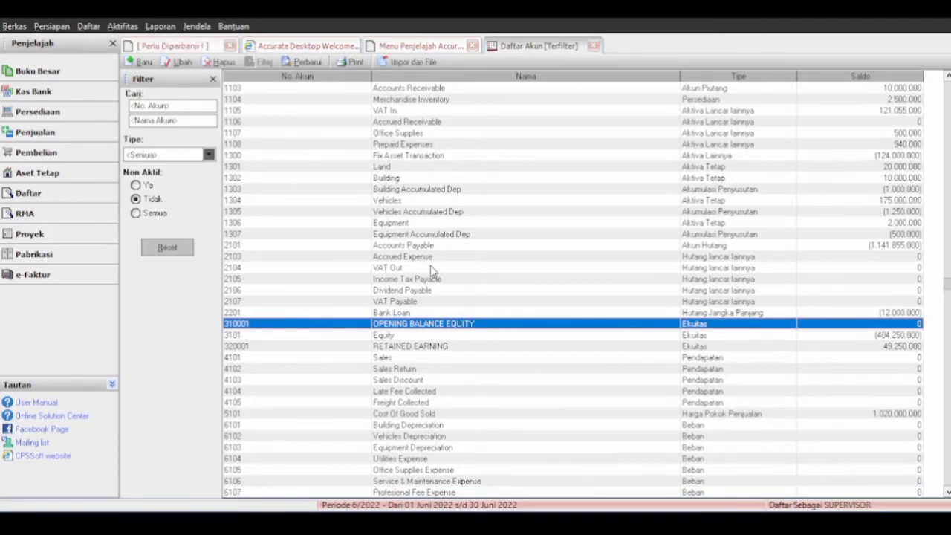
left_click(45, 152)
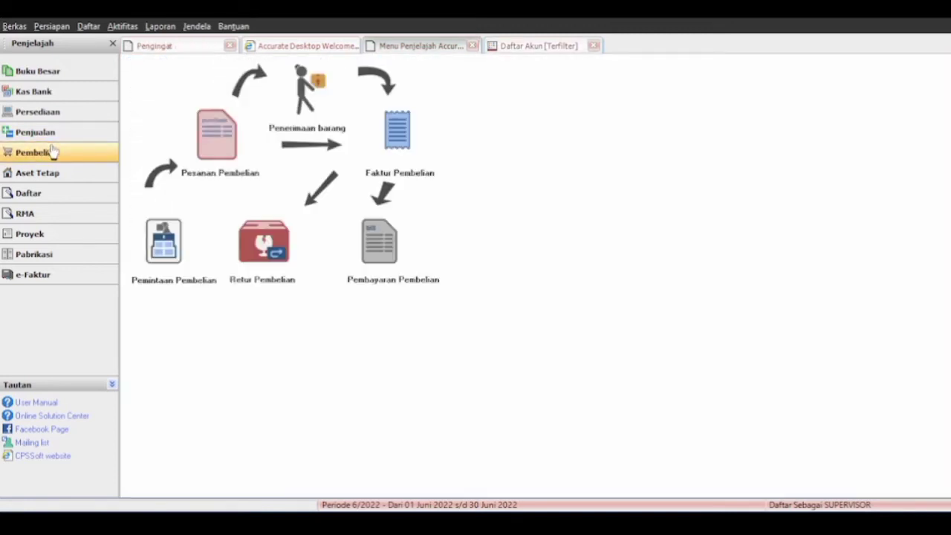
Open item Mobil Avanza 2022 from the Barang dan Jasa list and confirm it with OK
left_click(89, 113)
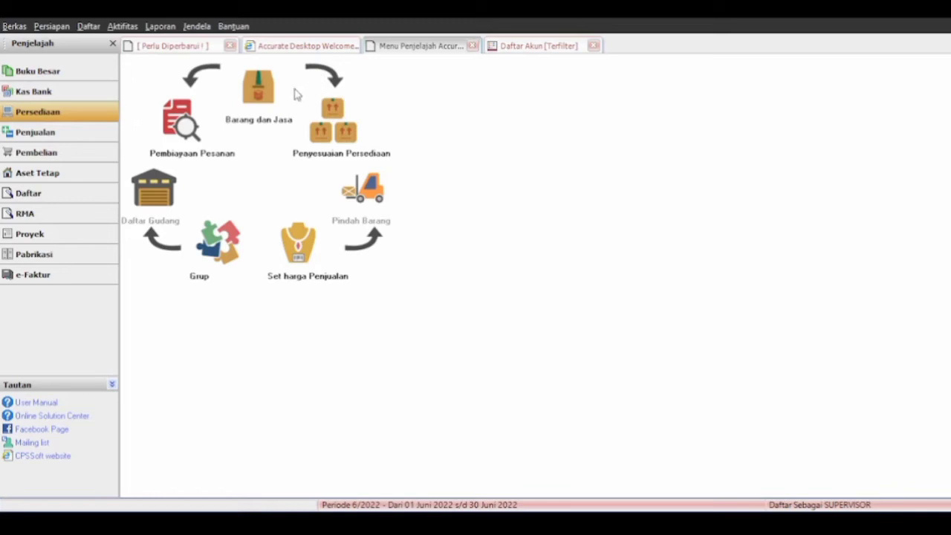
left_click(259, 104)
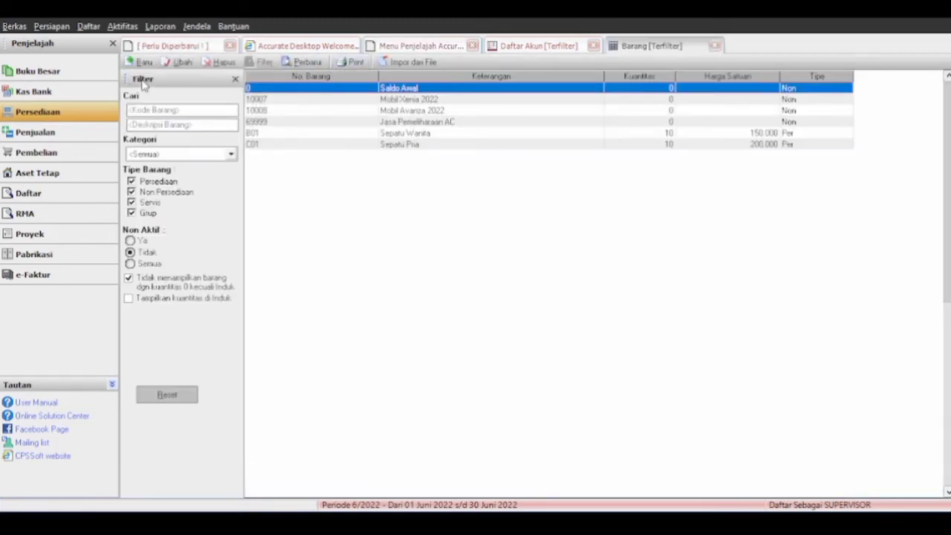
double_click(418, 111)
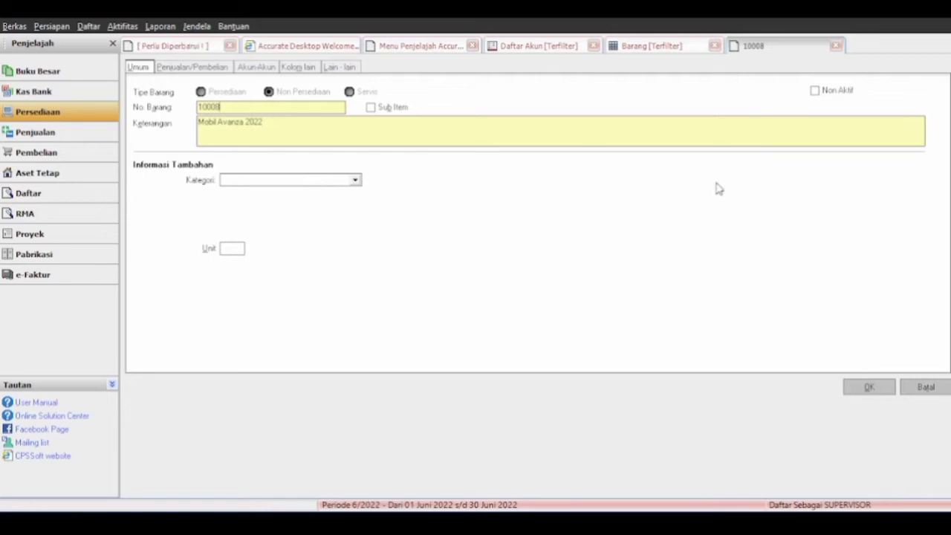
left_click(869, 388)
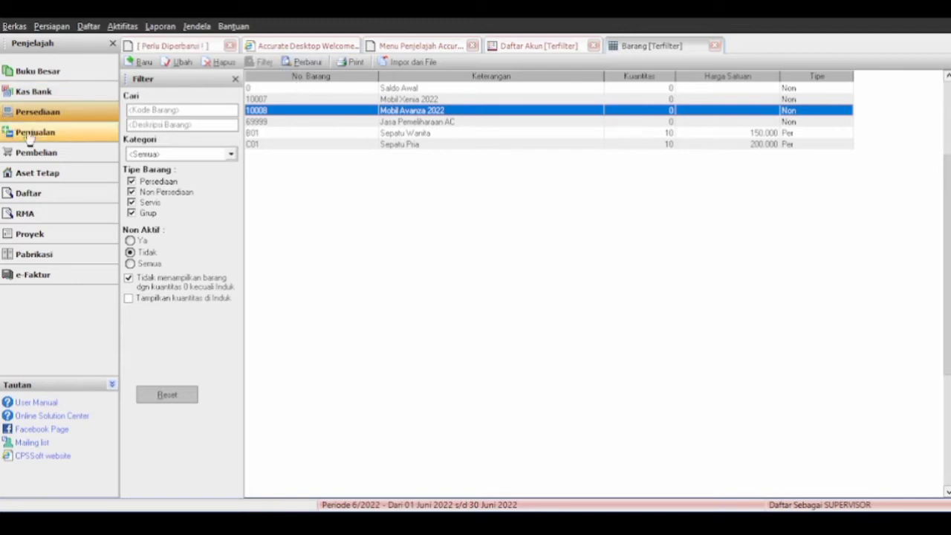
Close the item and account list tabs and start a blank Faktur Pembelian
left_click(60, 153)
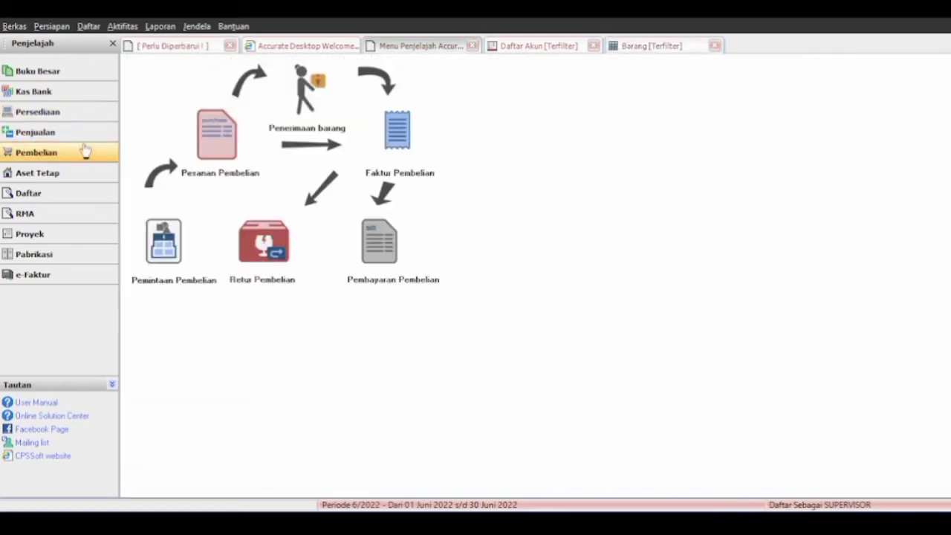
left_click(713, 45)
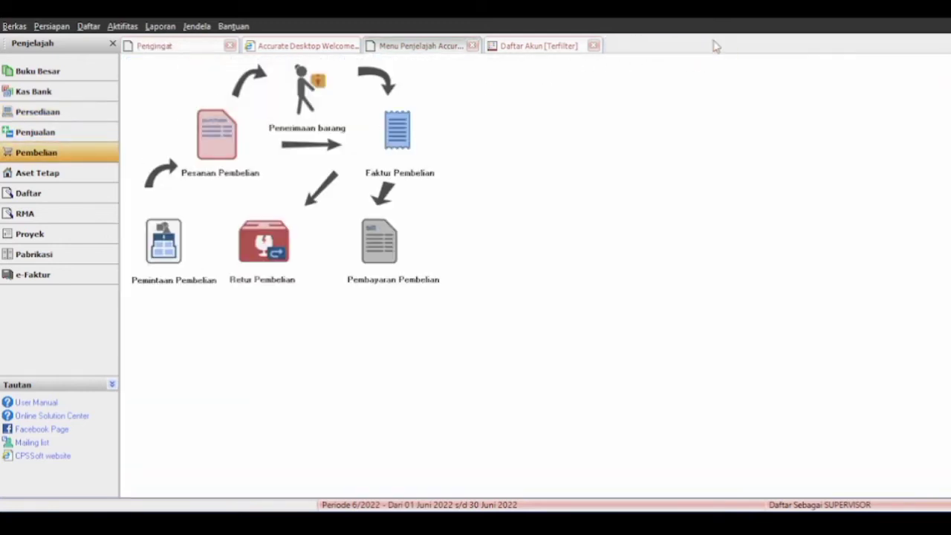
left_click(592, 46)
left_click(382, 141)
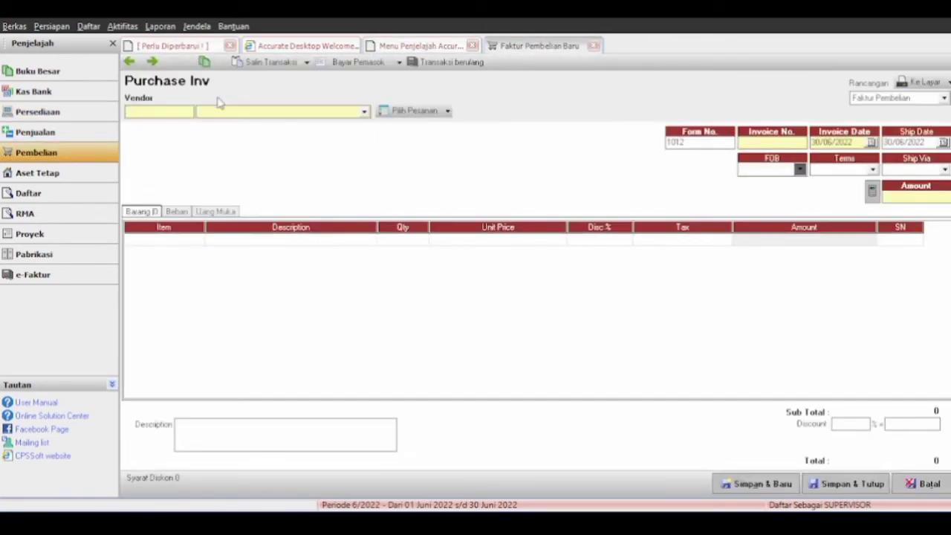
On a blank purchase invoice, set vendor PT Indohome and invoice number 4444
left_click(151, 63)
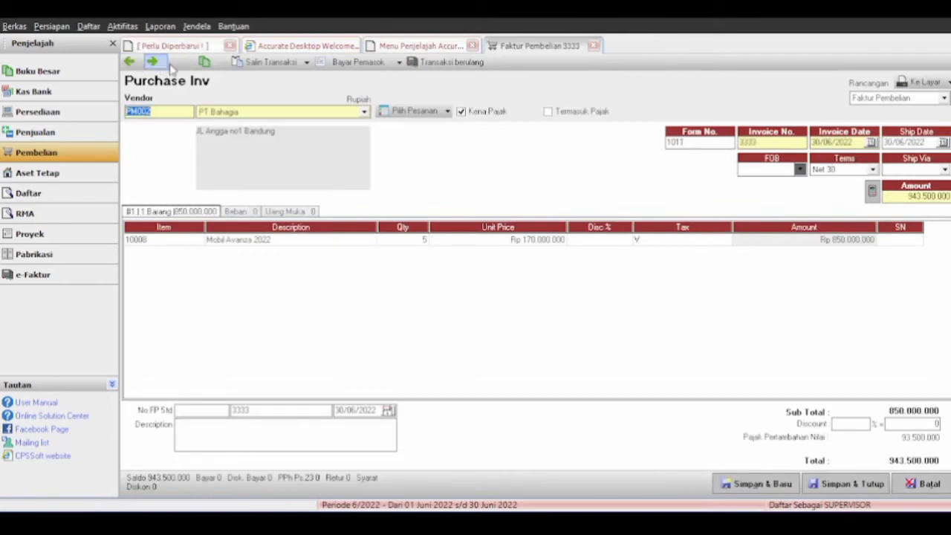
left_click(158, 62)
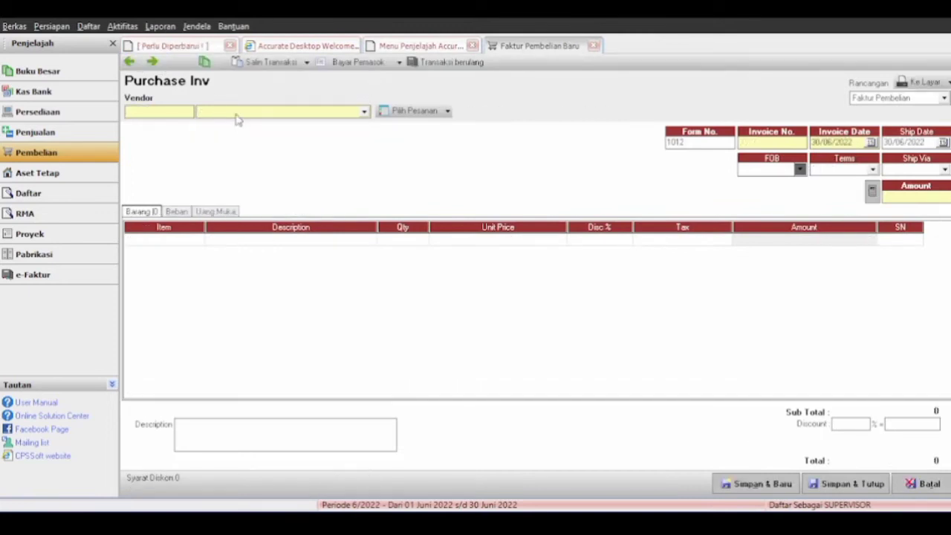
left_click(255, 171)
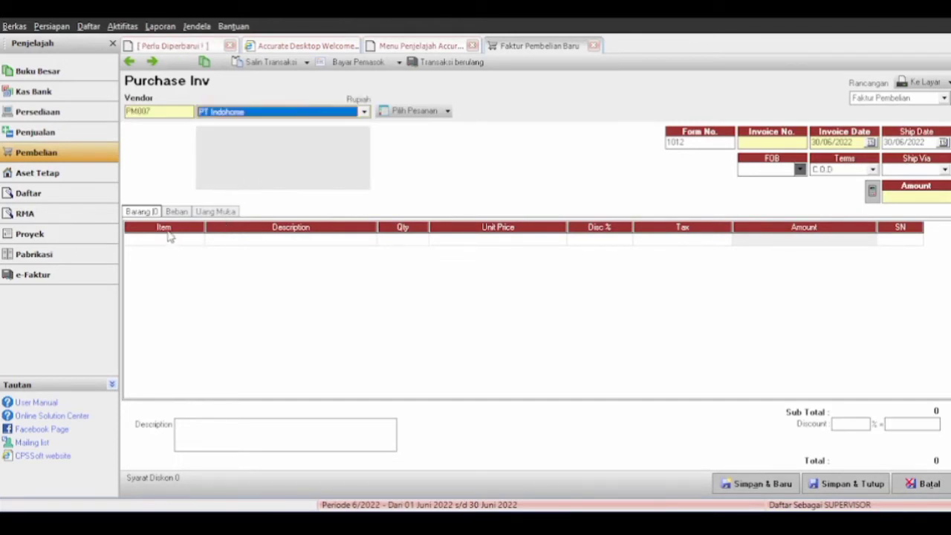
left_click(189, 238)
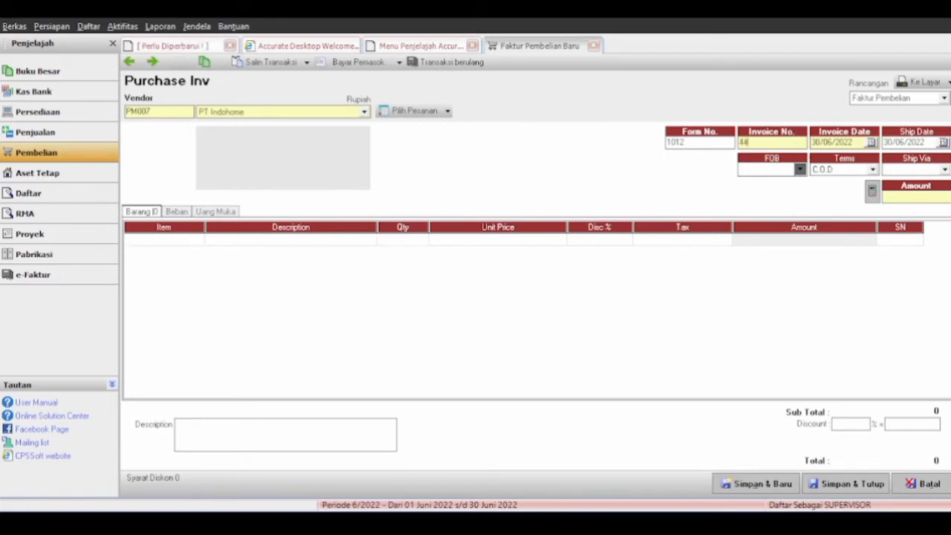
type("44")
Add item 10008 Mobil Avanza 2022, quantity 4, at unit price Rp 150.000.000
left_click(188, 237)
type("10008")
key("Return")
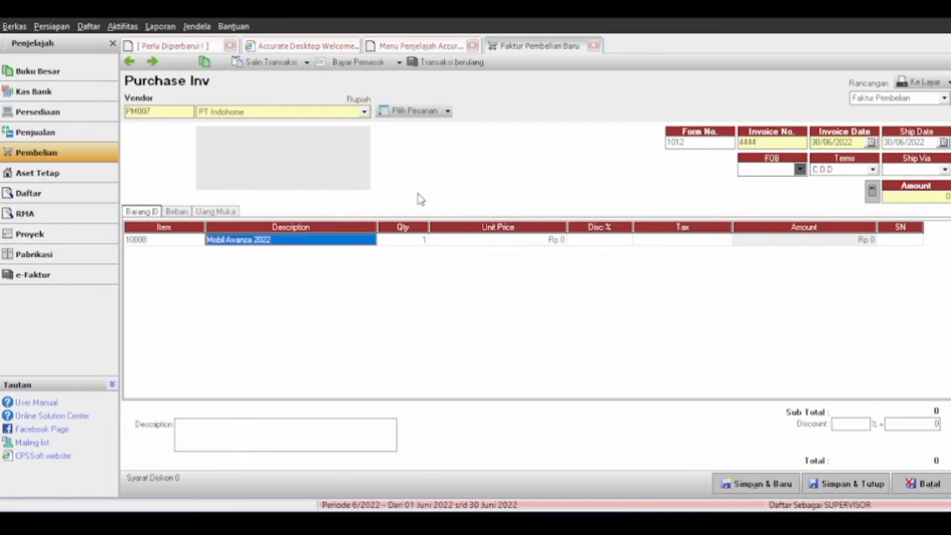
key("Return")
left_click(420, 241)
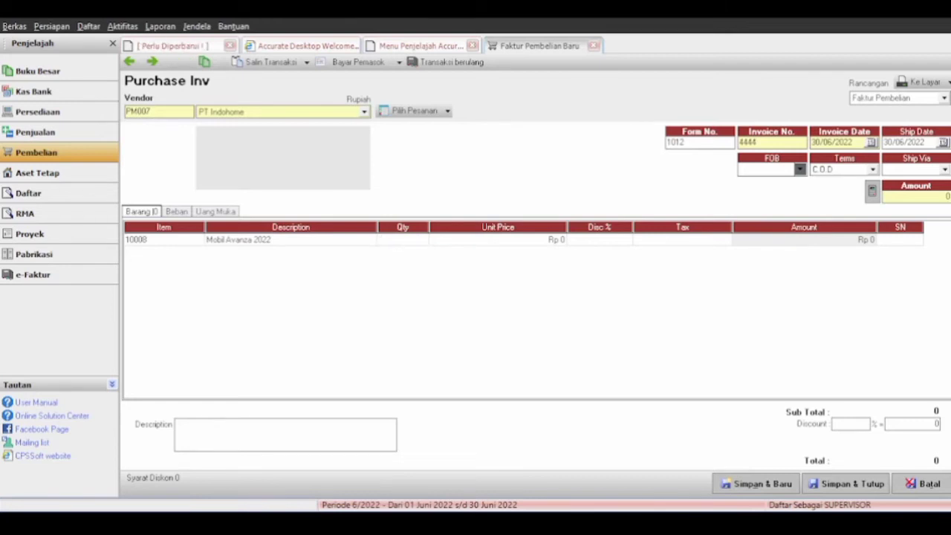
type("4")
left_click(529, 241)
left_click(529, 243)
left_click(527, 242)
type("150000000")
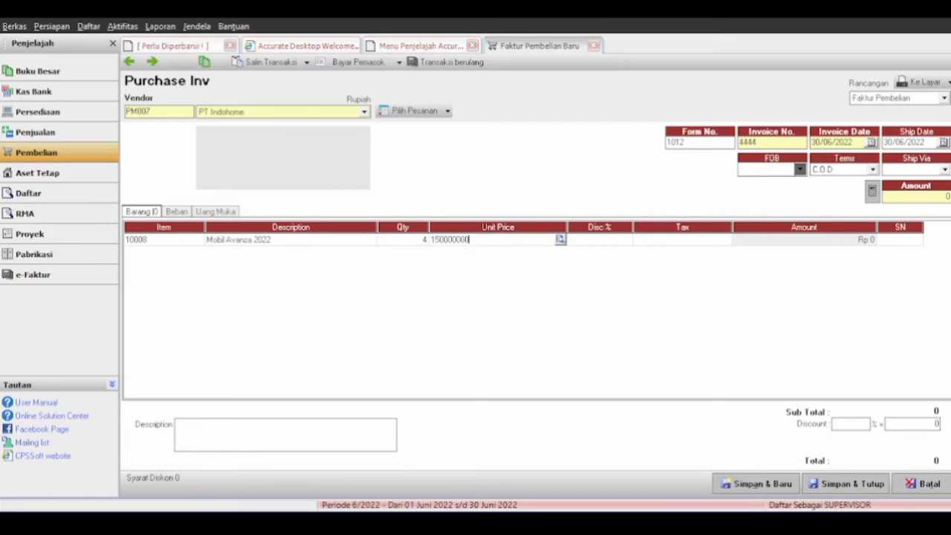
key("Tab")
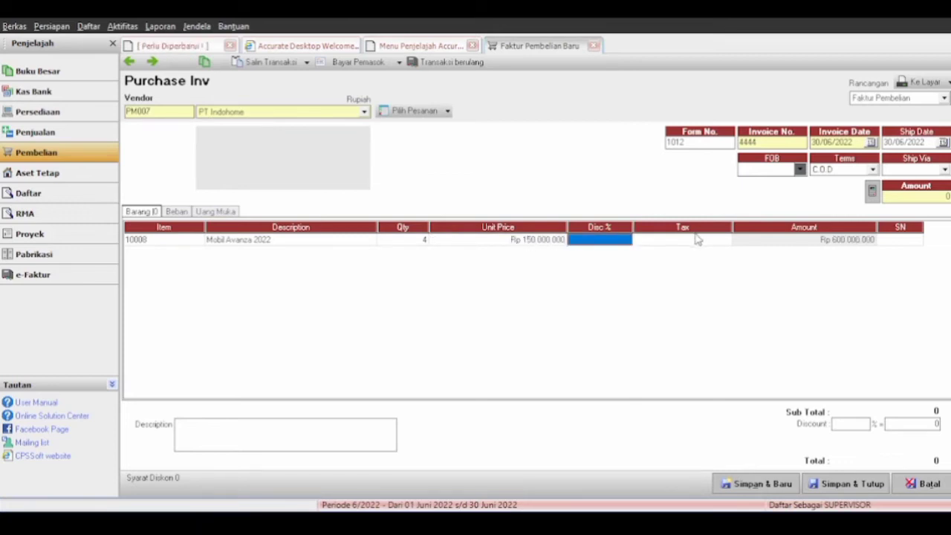
Apply tax code V, set terms to Net 30, and save and close the invoice
left_click(705, 239)
type("V")
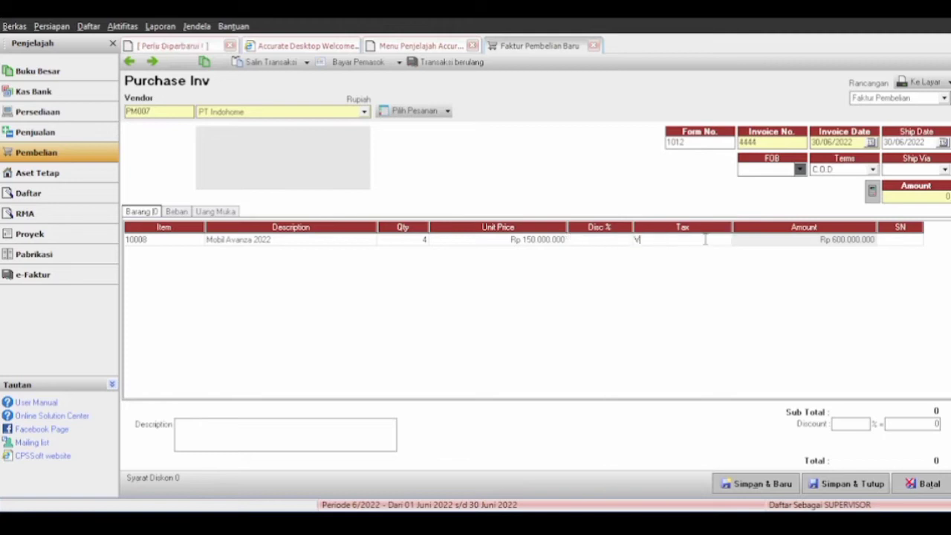
key("Tab")
key("Tab")
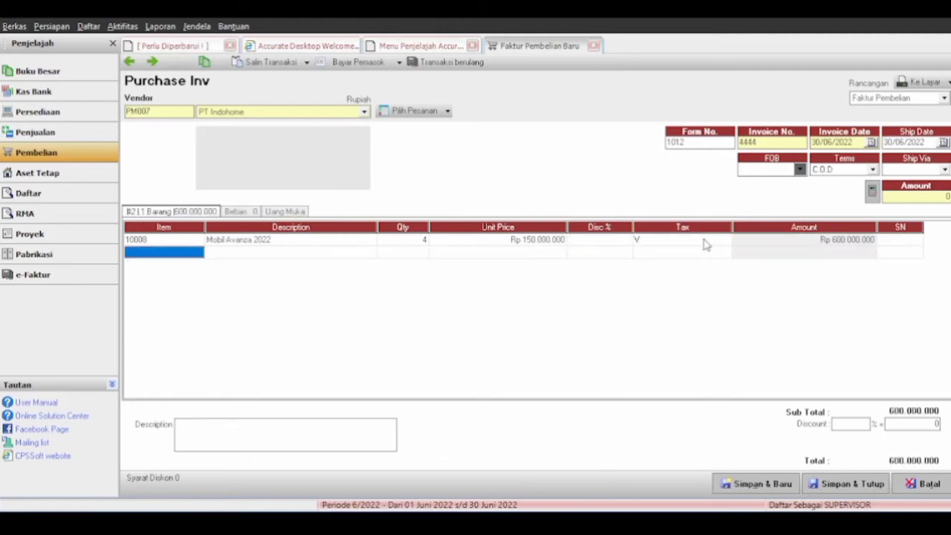
key("Up")
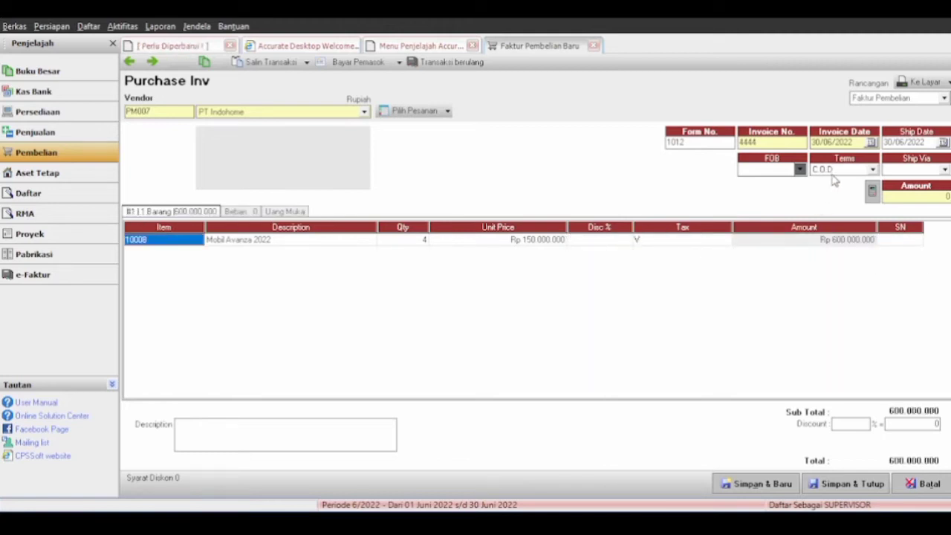
left_click(853, 169)
key("Down")
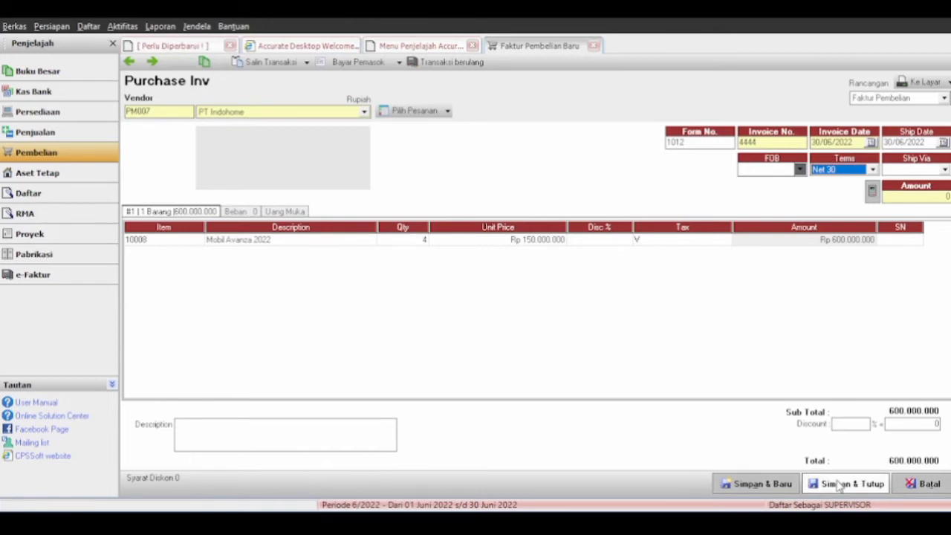
left_click(867, 488)
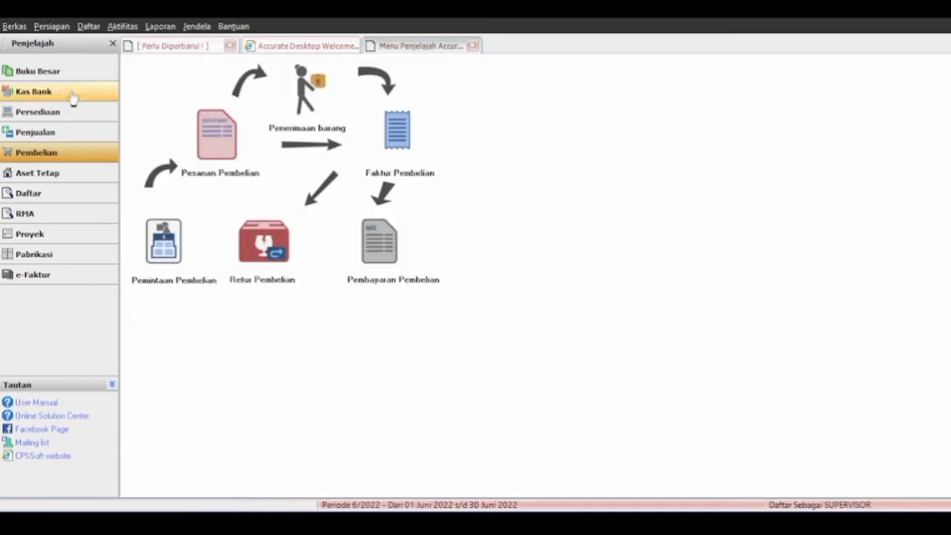
Load fixed asset 116 through Aktiva Tetap Baru and check its purchase date and useful life
left_click(54, 176)
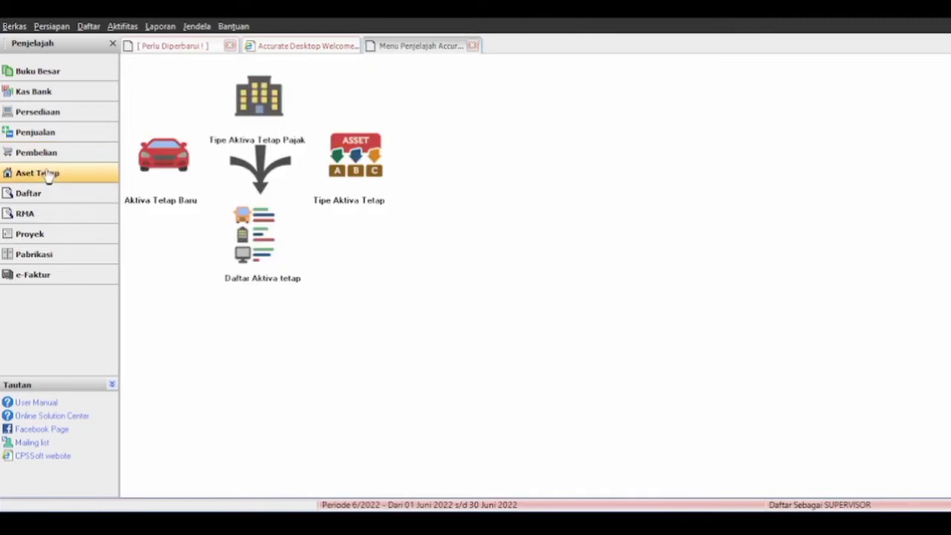
left_click(153, 173)
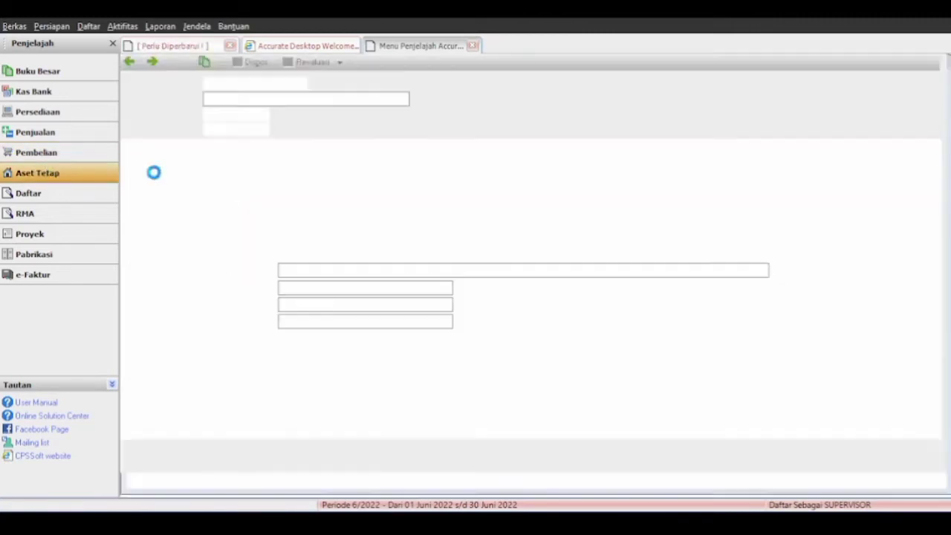
left_click(130, 63)
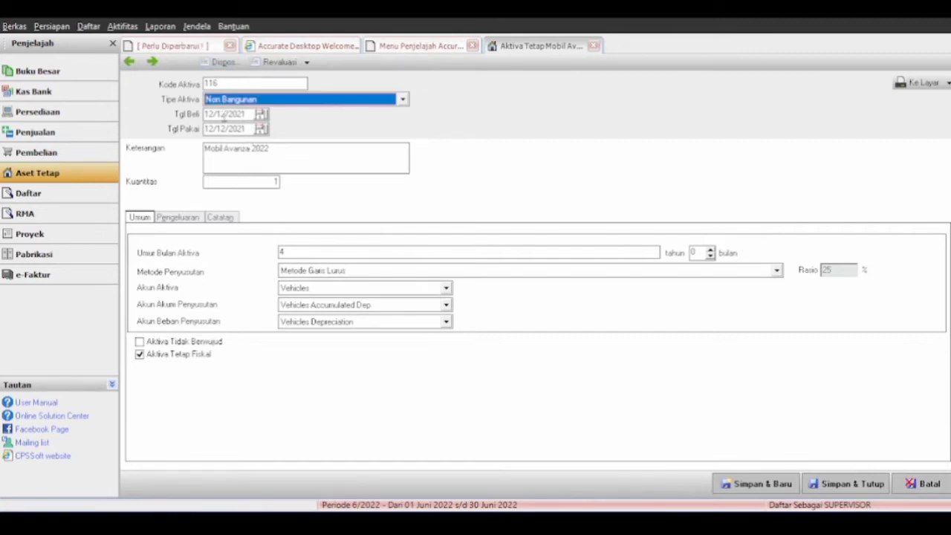
left_click(207, 114)
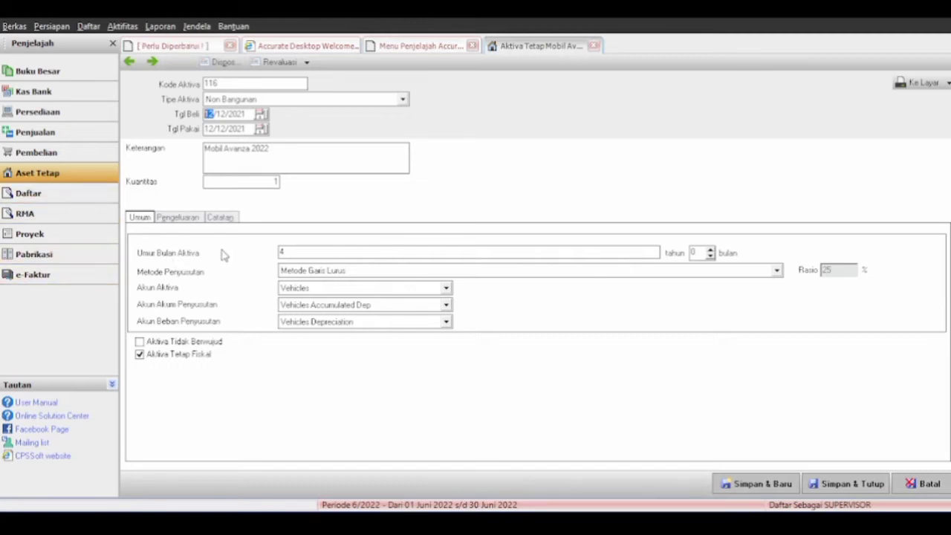
left_click(309, 253)
key("Tab")
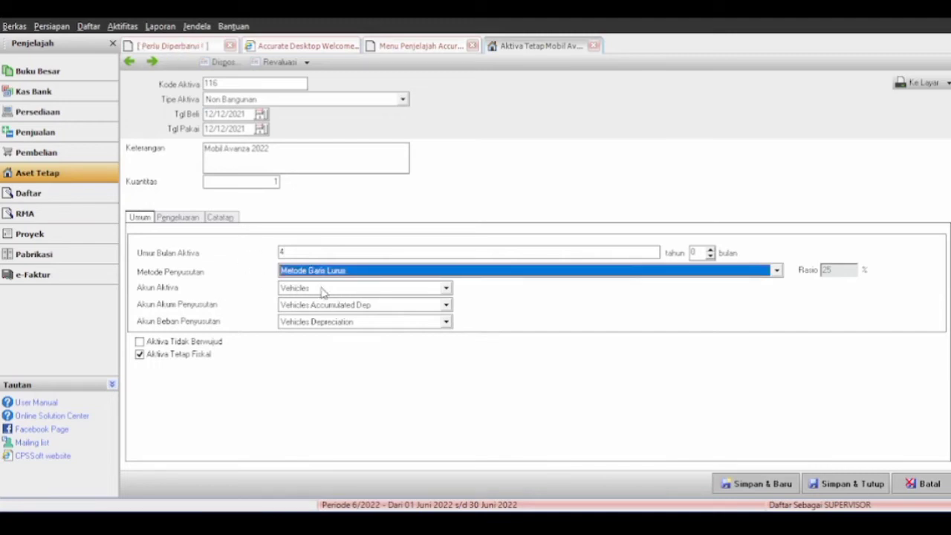
Check the asset and accumulated depreciation accounts, cancel, then reload asset 116 Mobil Avanza 2022
left_click(322, 289)
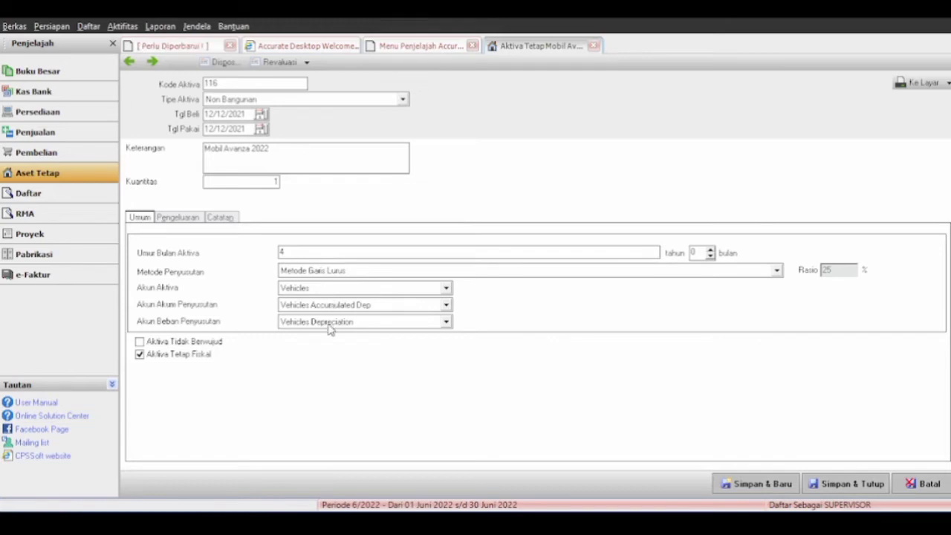
left_click(329, 328)
left_click(328, 306)
left_click(349, 339)
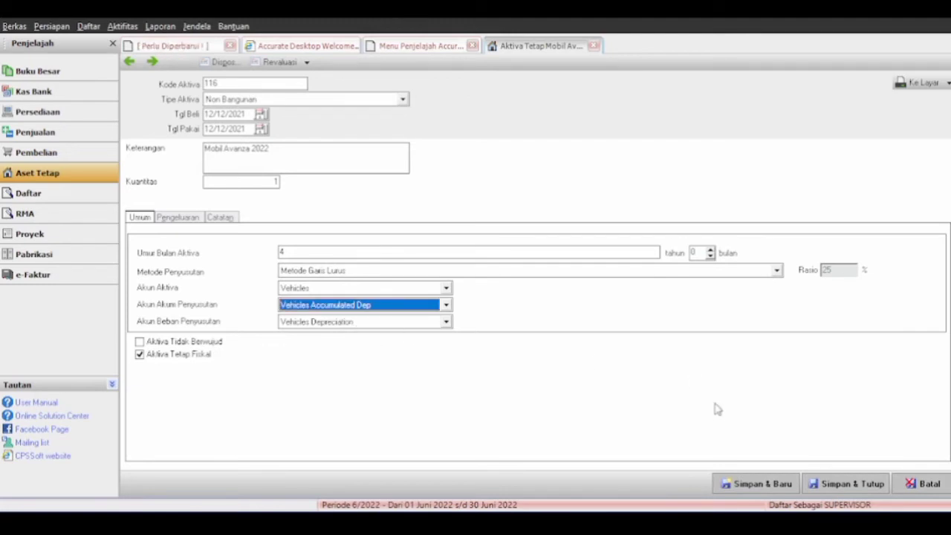
left_click(903, 489)
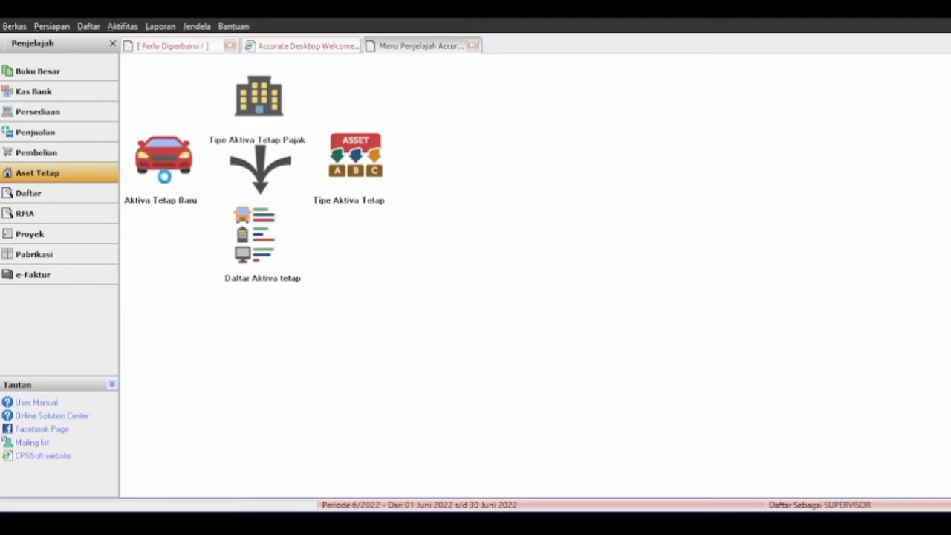
left_click(156, 171)
left_click(128, 61)
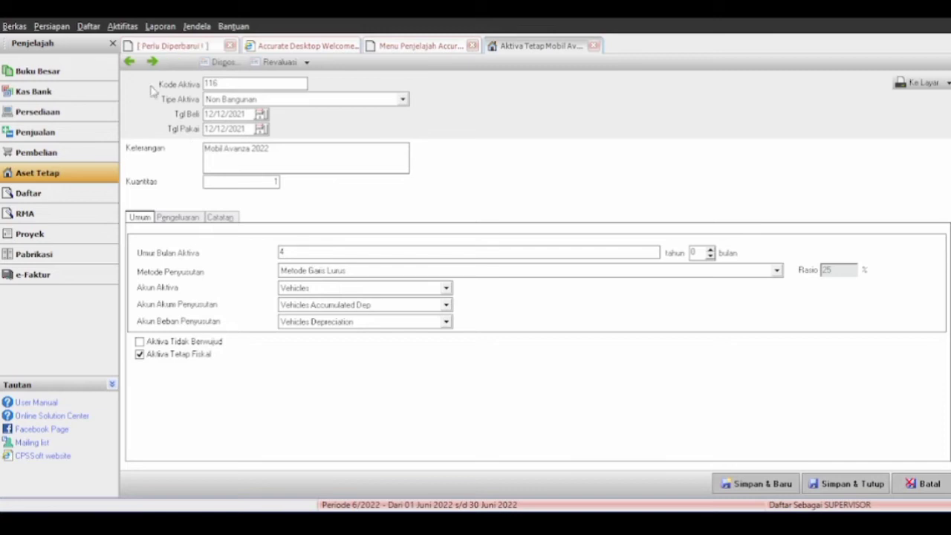
Close the asset record, open Daftar Akun, and start a new account of type Beban
left_click(57, 77)
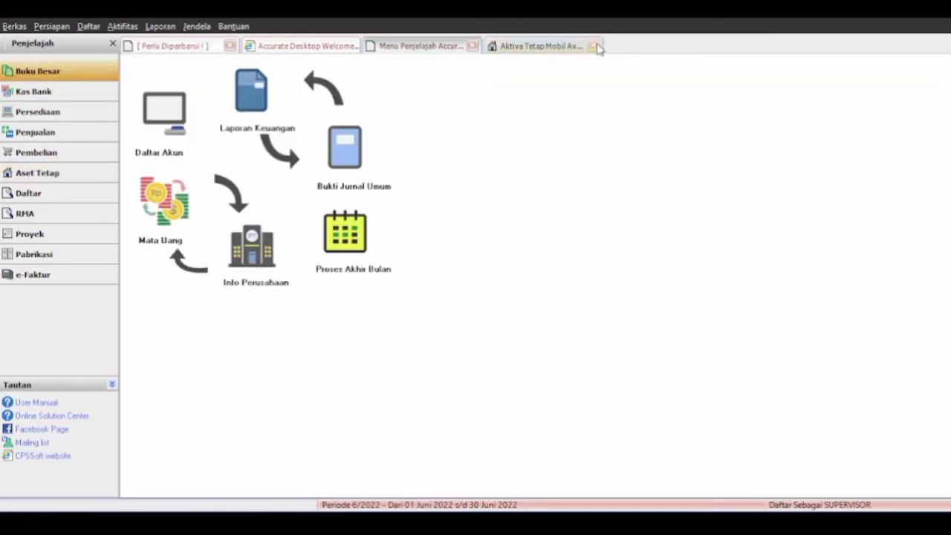
left_click(595, 46)
left_click(152, 119)
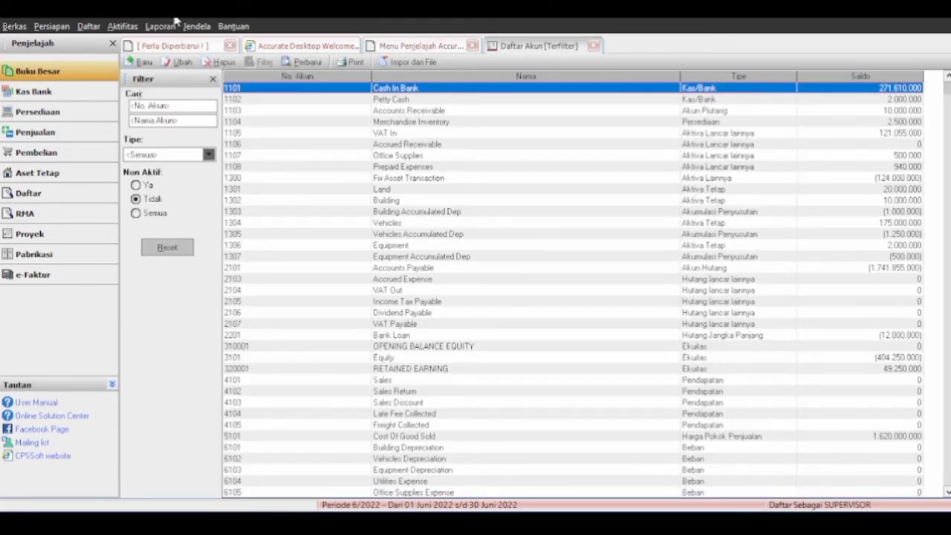
left_click(143, 62)
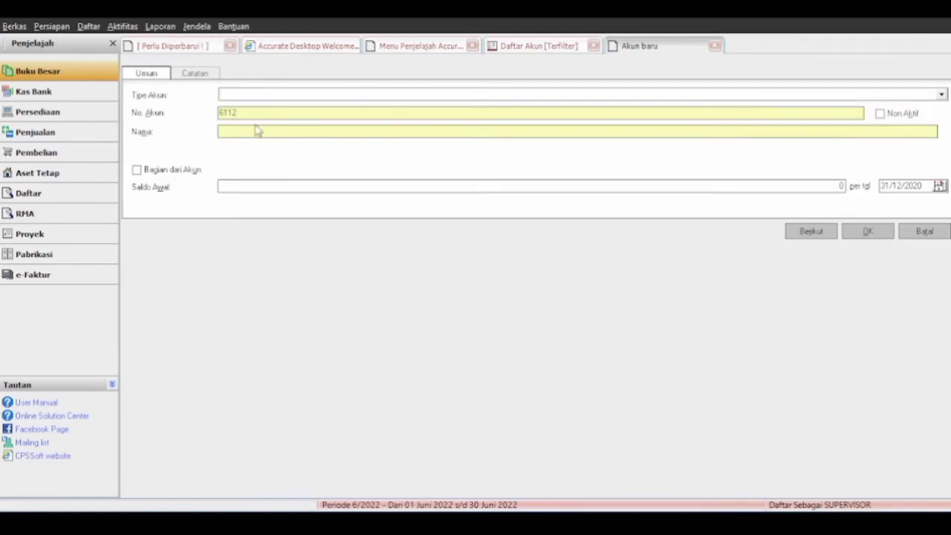
key("Down")
key("Down")
key("Down")
key("Down")
key("Down")
key("Down")
key("Down")
key("Down")
key("Down")
key("Down")
key("Down")
key("Down")
key("Down")
key("Down")
key("Down")
key("Up")
key("Up")
key("Return")
Number the account 6999, name it 'Maintenance Expenses', save it and close the list
left_click(254, 127)
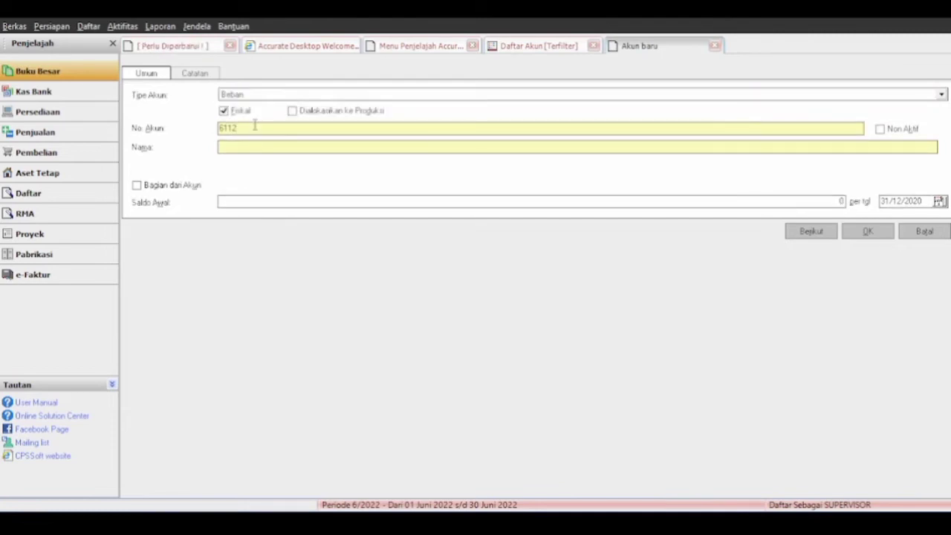
key("BackSpace")
key("BackSpace")
key("BackSpace")
key("BackSpace")
type("6999")
key("Tab")
type("M")
type("tenena")
type("e")
key("BackSpace")
key("BackSpace")
key("BackSpace")
key("BackSpace")
type("ance Expens")
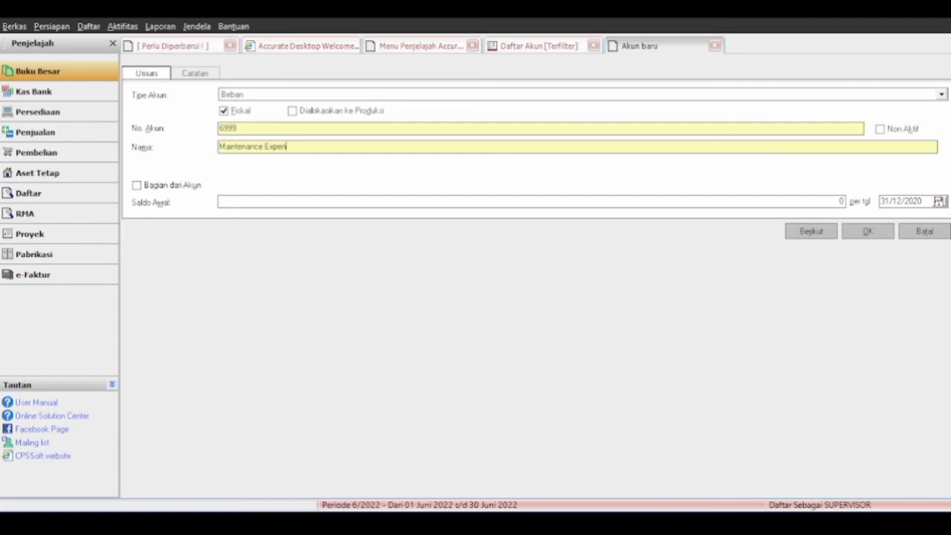
type("es")
left_click(863, 232)
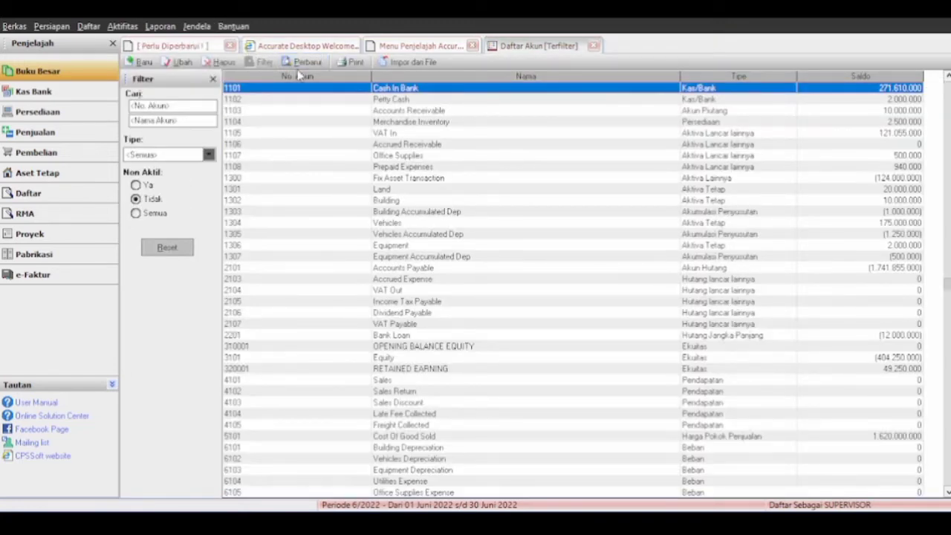
left_click(595, 46)
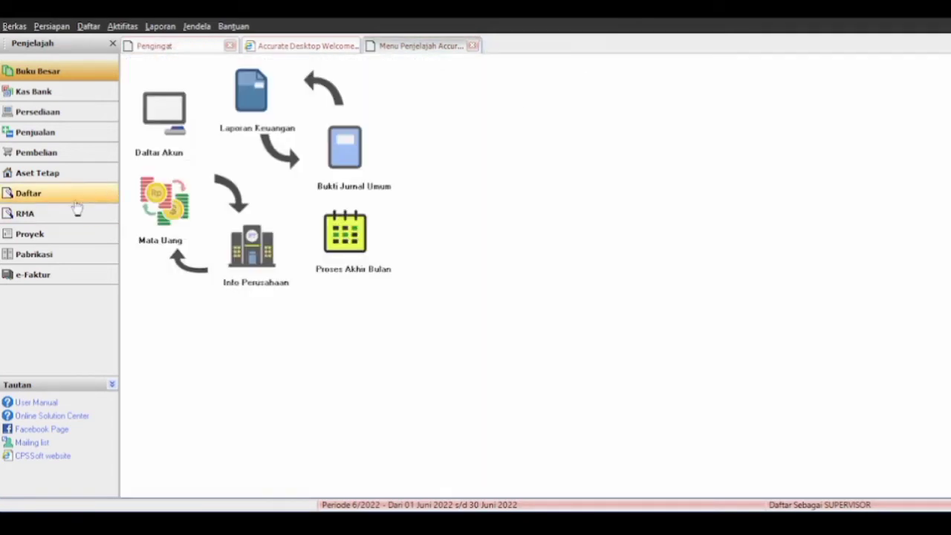
Open item 69999 Jasa Pemeliharaan AC from Barang dan Jasa, review it, then close the form and list
left_click(65, 119)
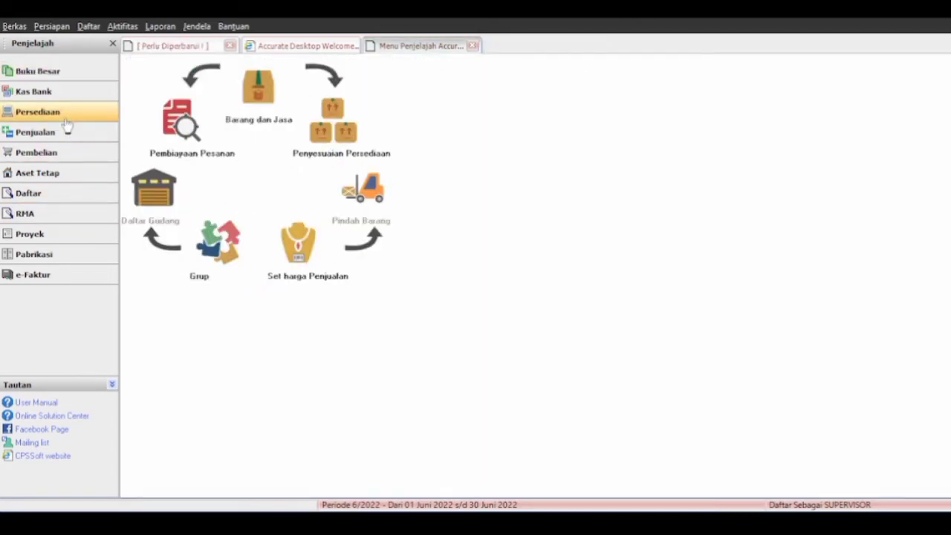
left_click(260, 89)
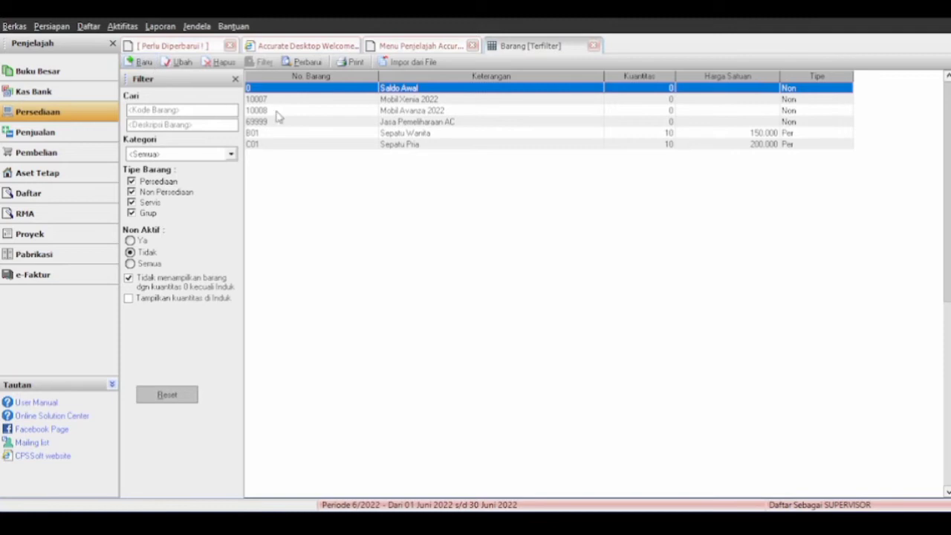
double_click(296, 123)
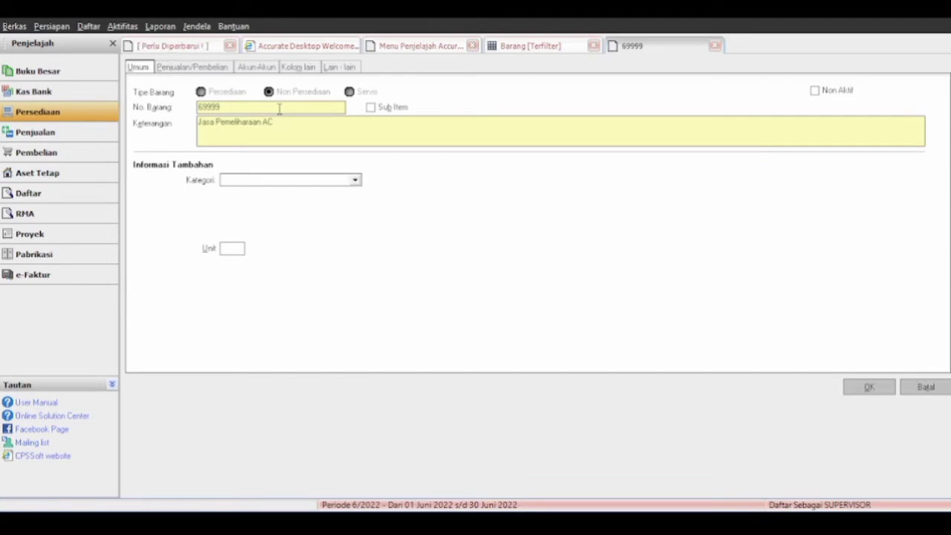
left_click(329, 139)
left_click(877, 389)
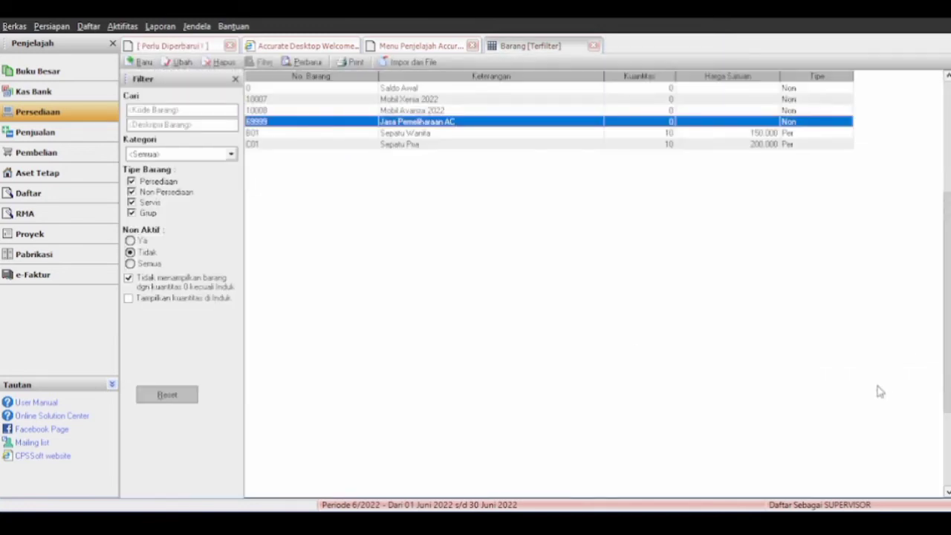
left_click(596, 46)
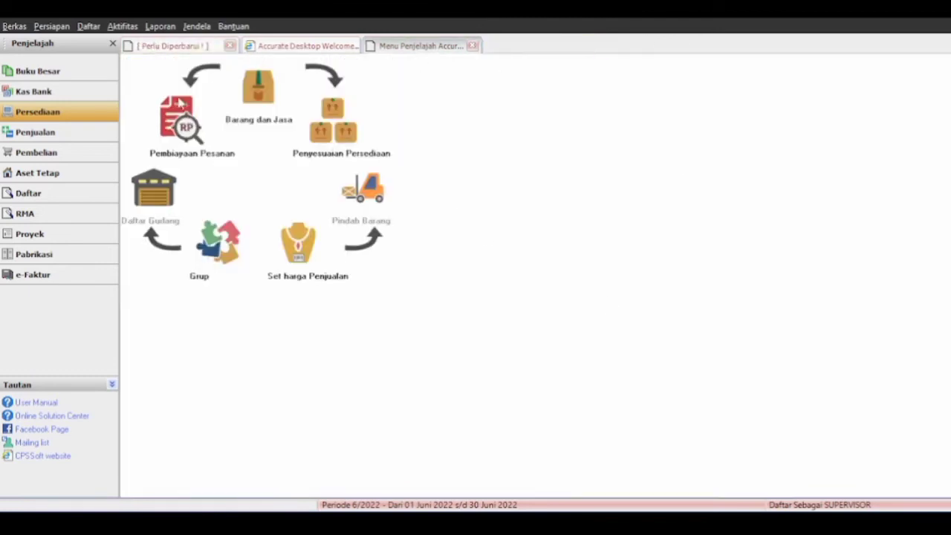
Reload PT Indohome's purchase invoice 4444, check the quantity 4 Mobil Avanza 2022 line, and close it
left_click(66, 153)
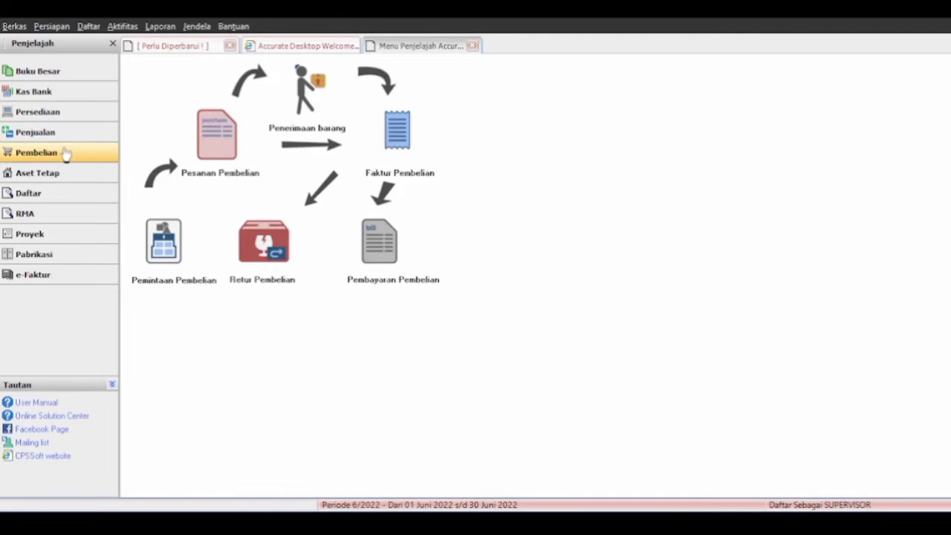
left_click(397, 160)
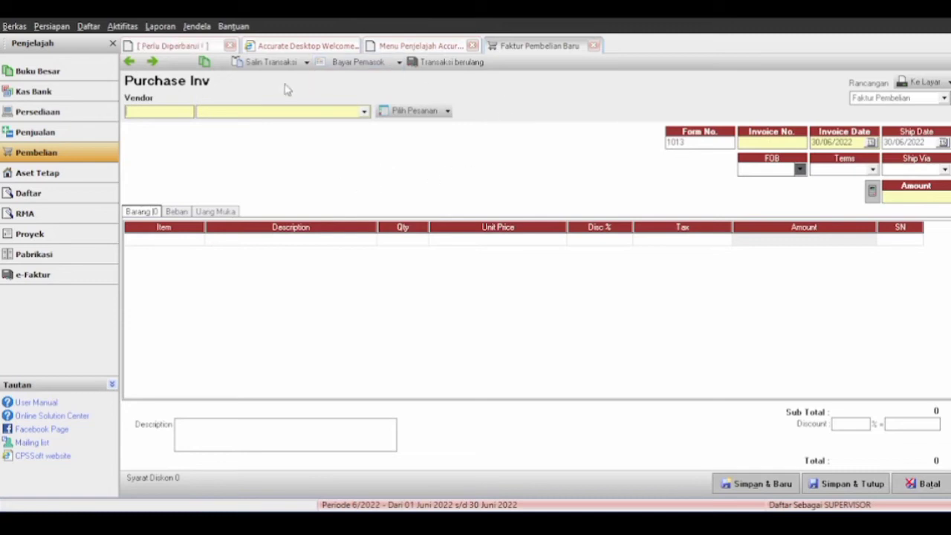
left_click(131, 64)
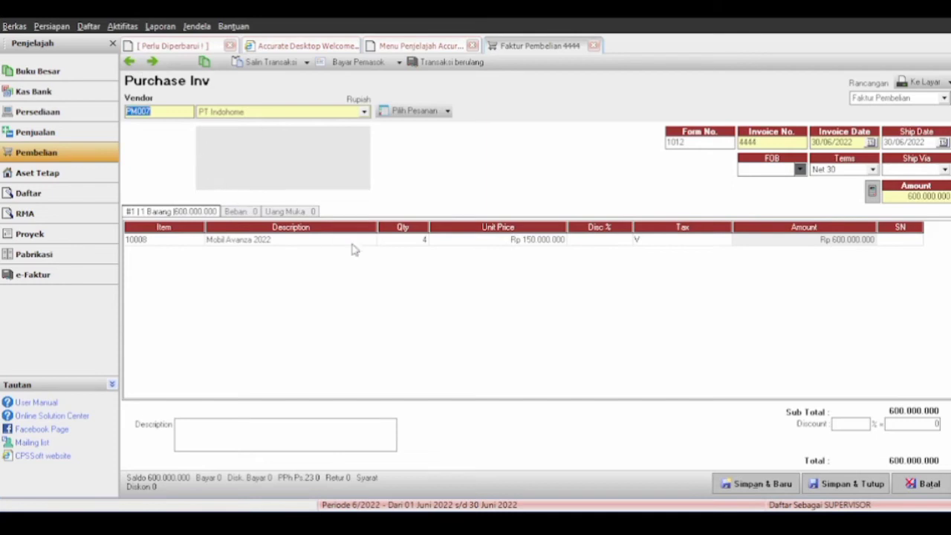
left_click(418, 239)
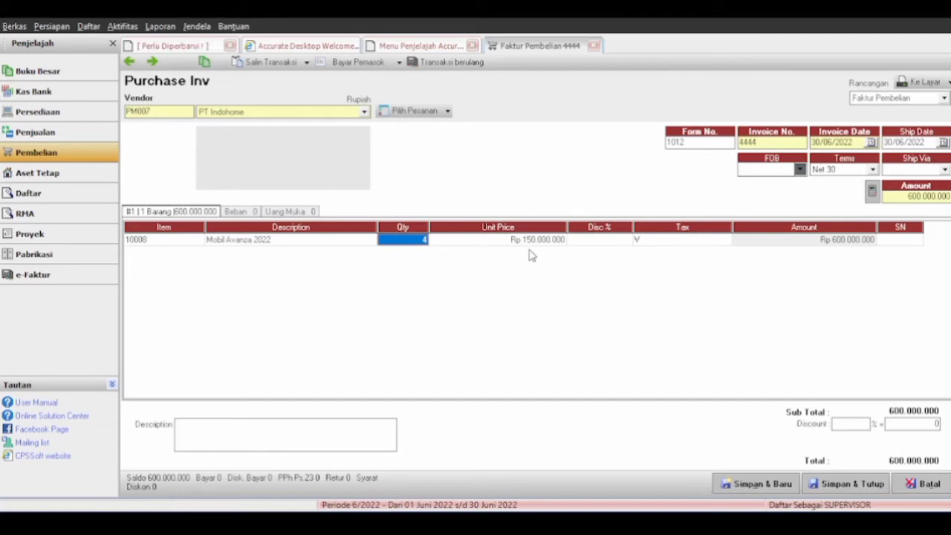
left_click(594, 46)
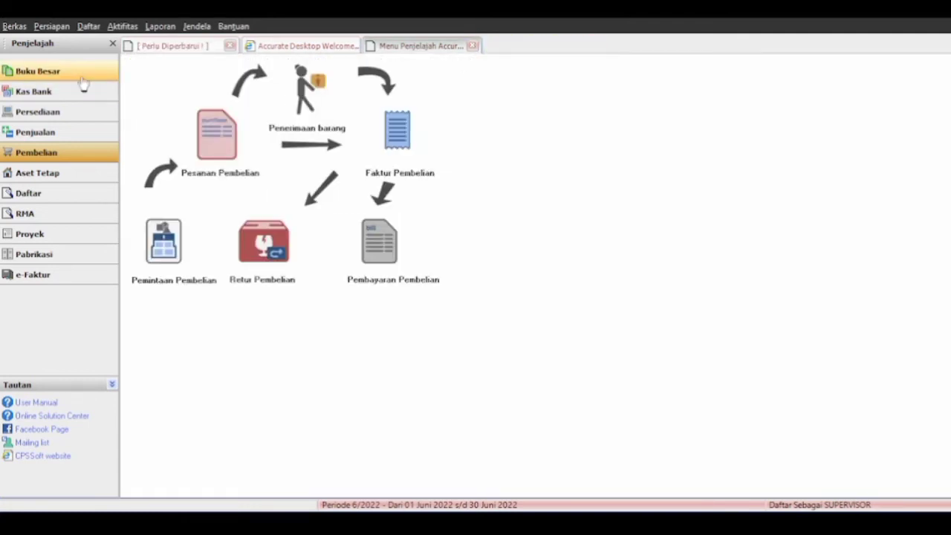
Open Buku Besar - Rinci from Daftar Laporan and scroll to account 1300's 170.000.000 entry for asset 116
left_click(162, 30)
left_click(191, 46)
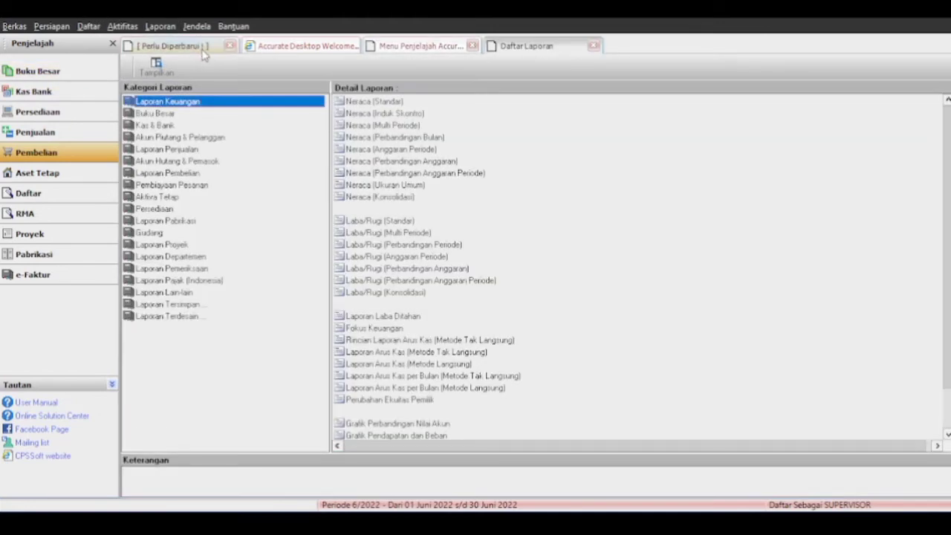
left_click(170, 116)
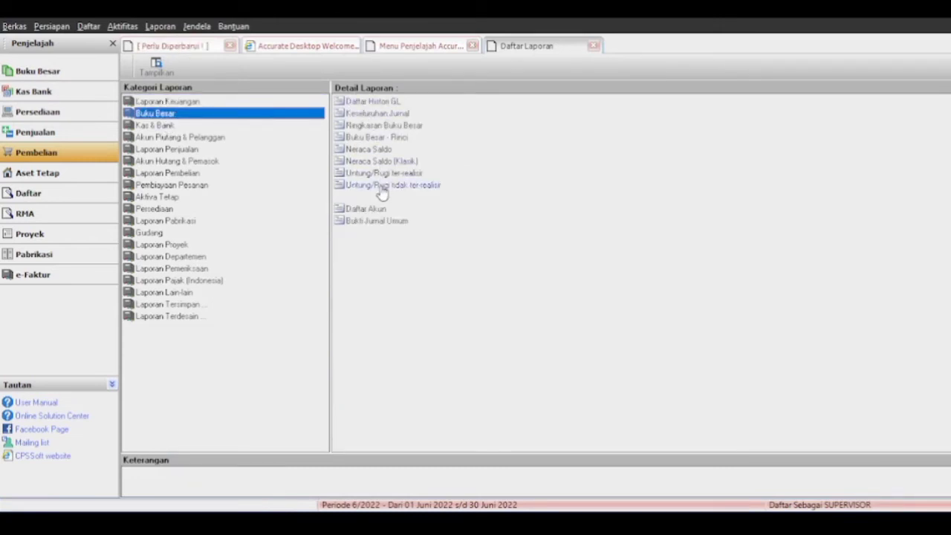
double_click(379, 138)
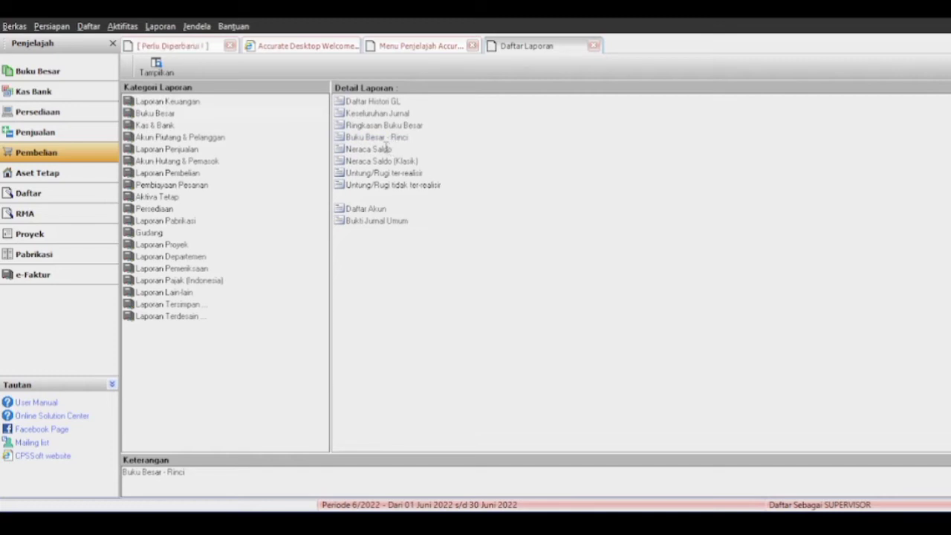
double_click(383, 137)
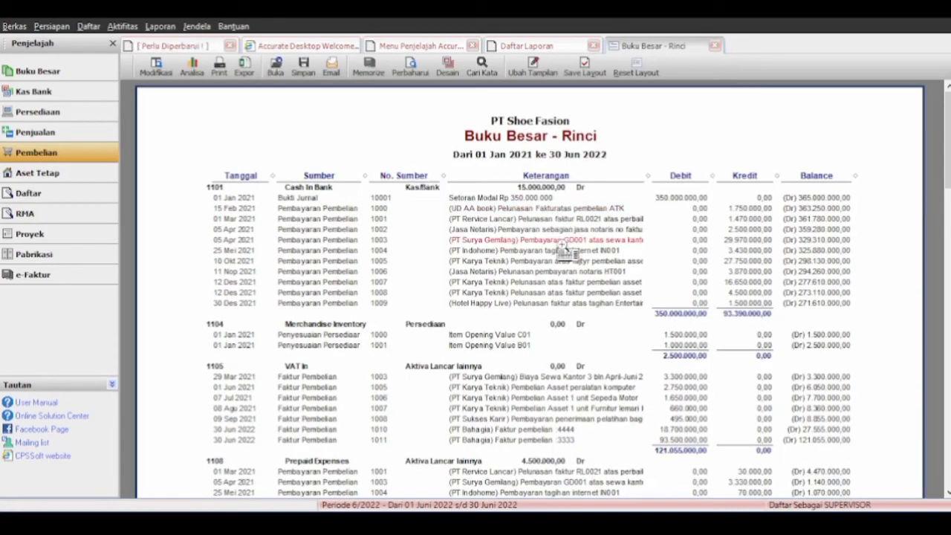
scroll(616, 257, "down", 4)
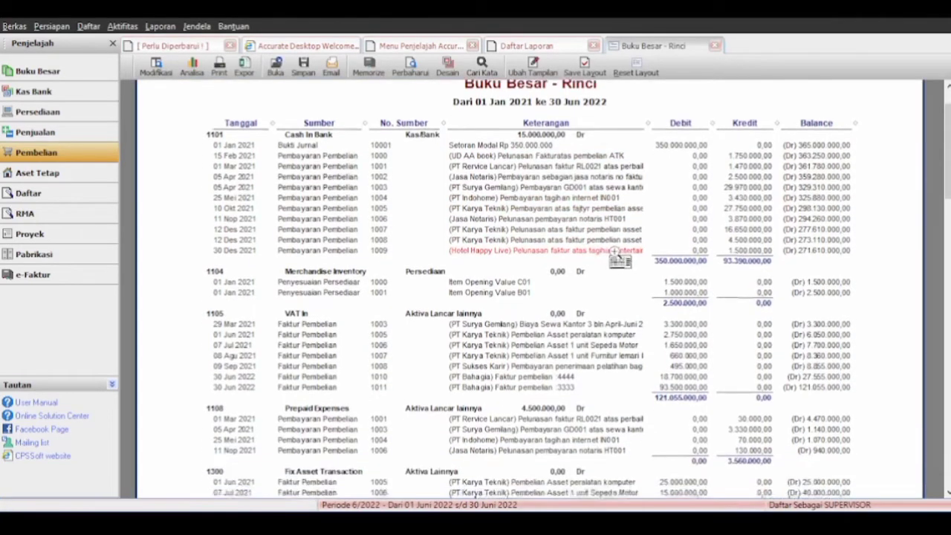
scroll(621, 223, "down", 6)
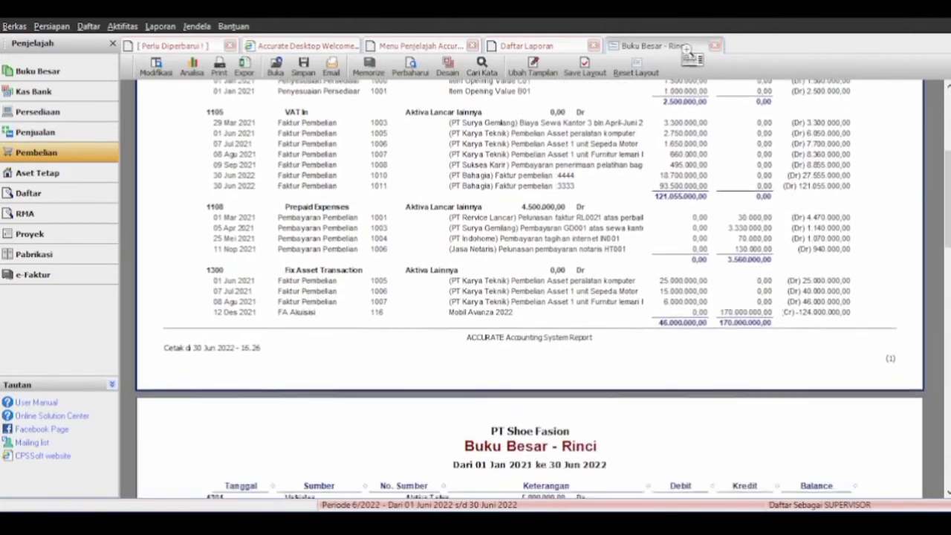
scroll(617, 273, "down", 5)
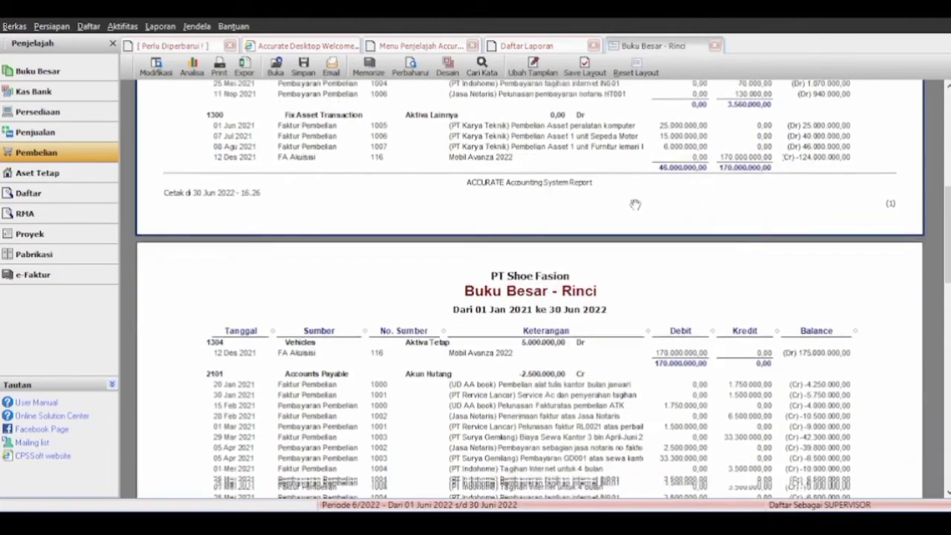
scroll(537, 322, "down", 18)
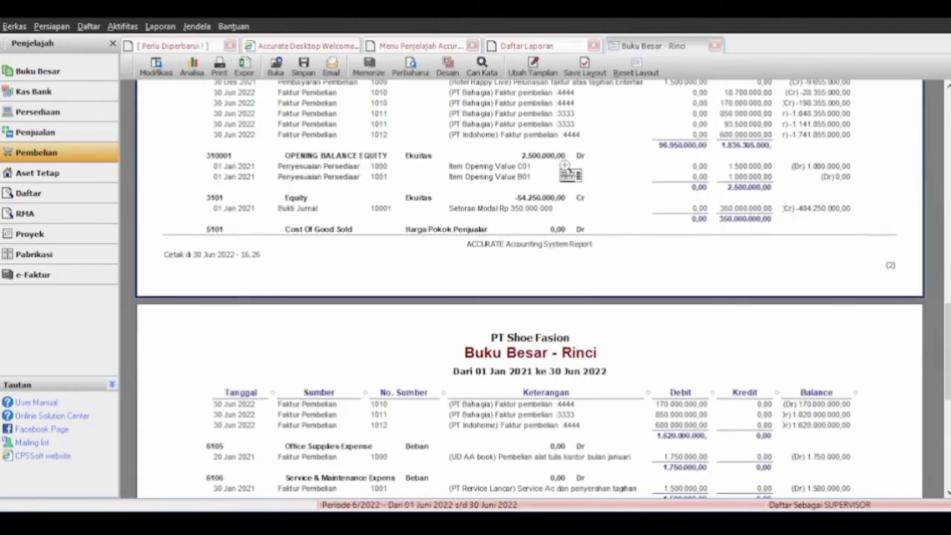
scroll(508, 380, "down", 6)
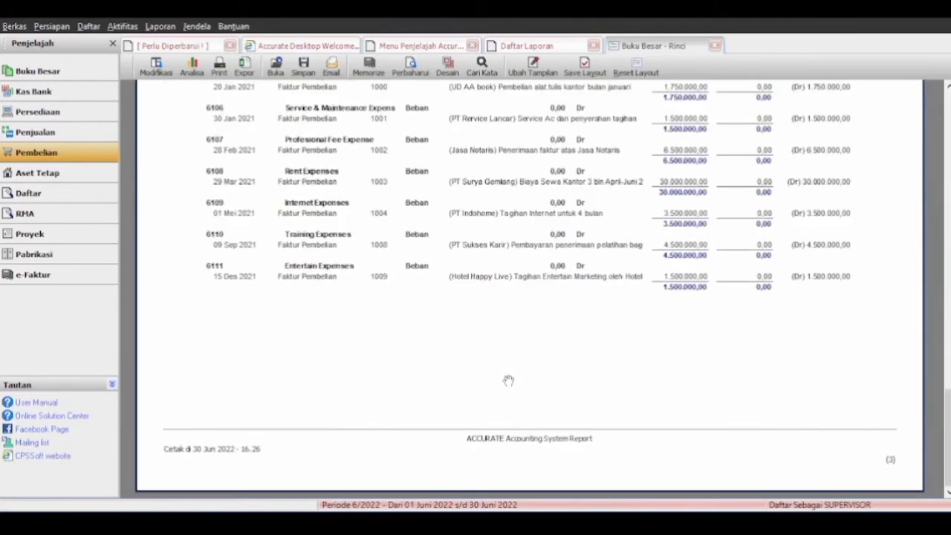
scroll(508, 381, "up", 20)
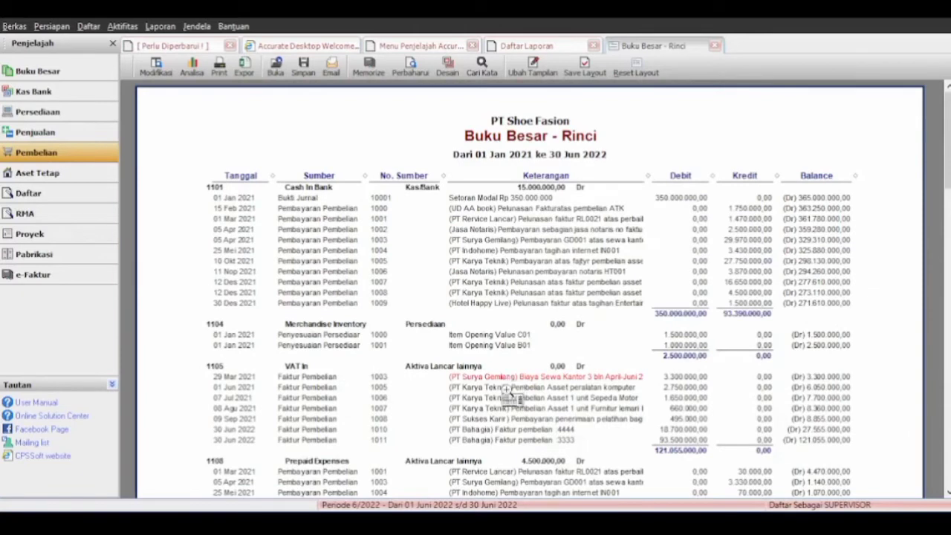
scroll(401, 292, "down", 4)
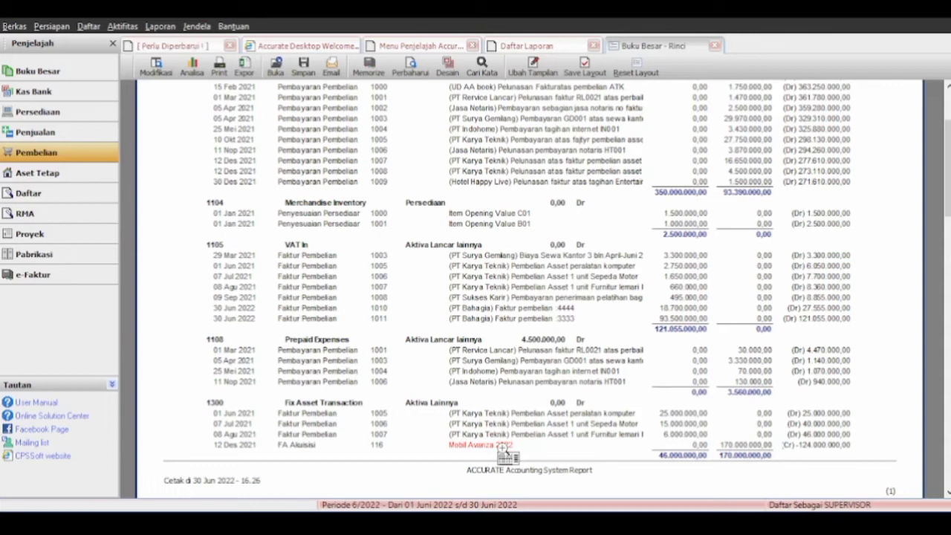
Close the ledger report and open Laba/Rugi (Standar) from Laporan Keuangan
left_click(715, 46)
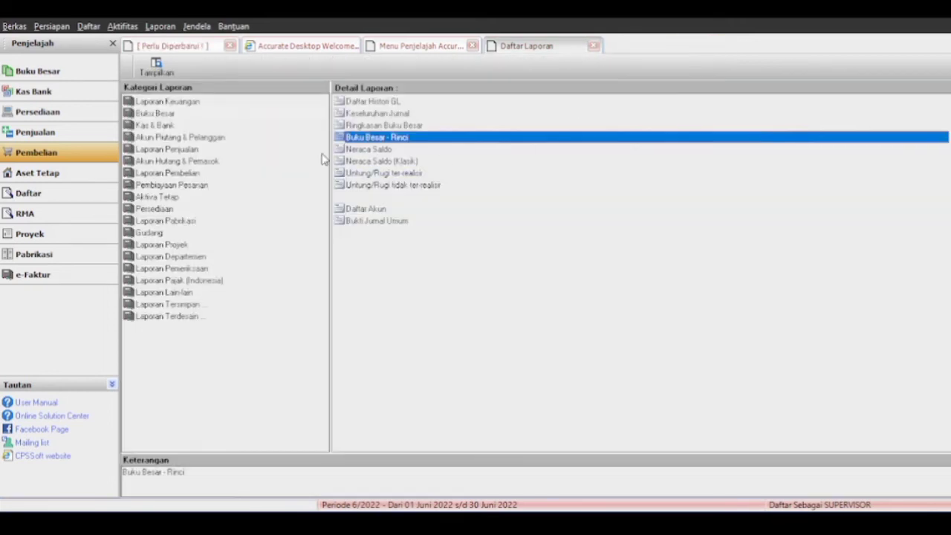
left_click(149, 104)
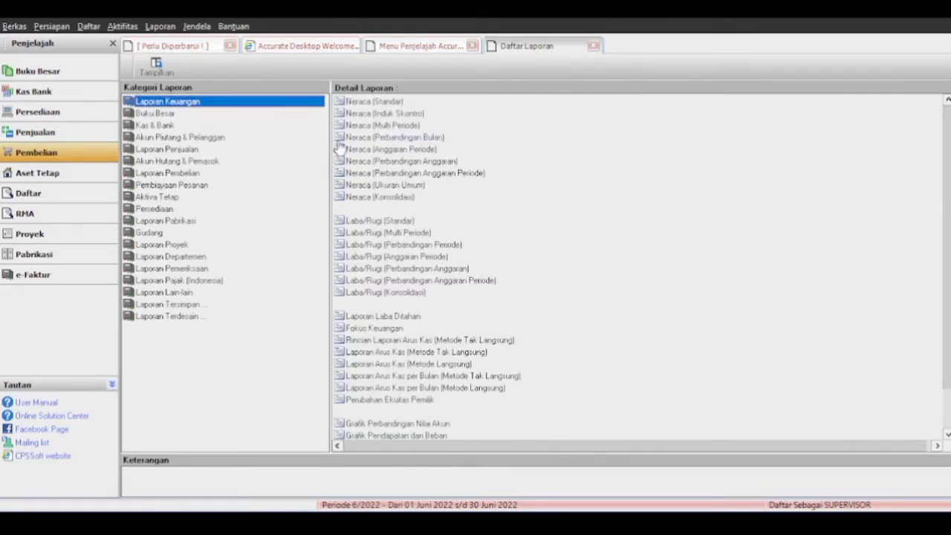
double_click(379, 223)
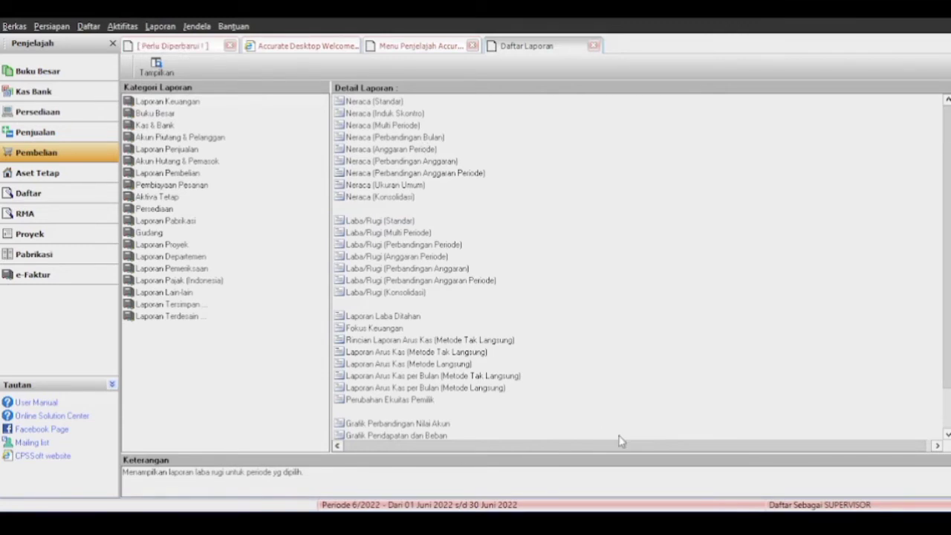
key("Return")
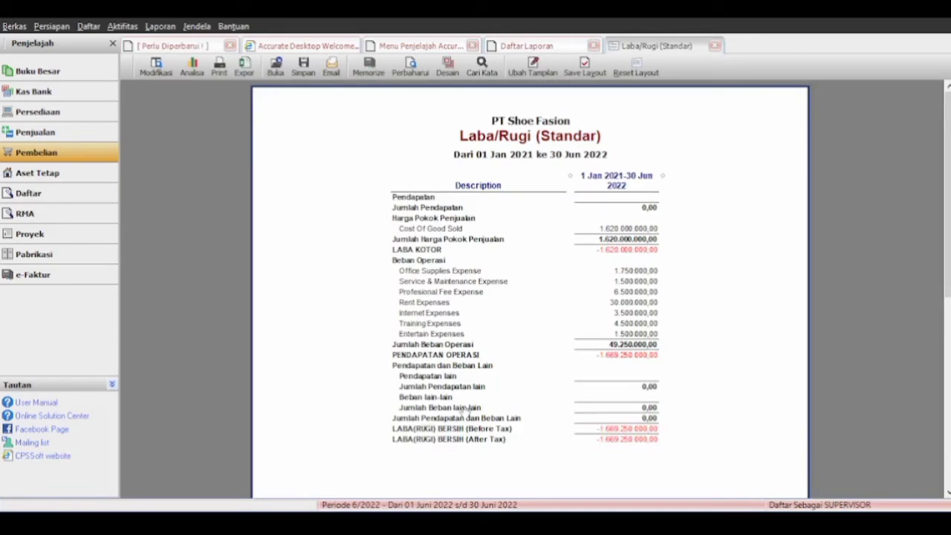
Review the profit and loss report, save it with Simpan, and close it
scroll(464, 412, "down", 3)
scroll(464, 412, "up", 2)
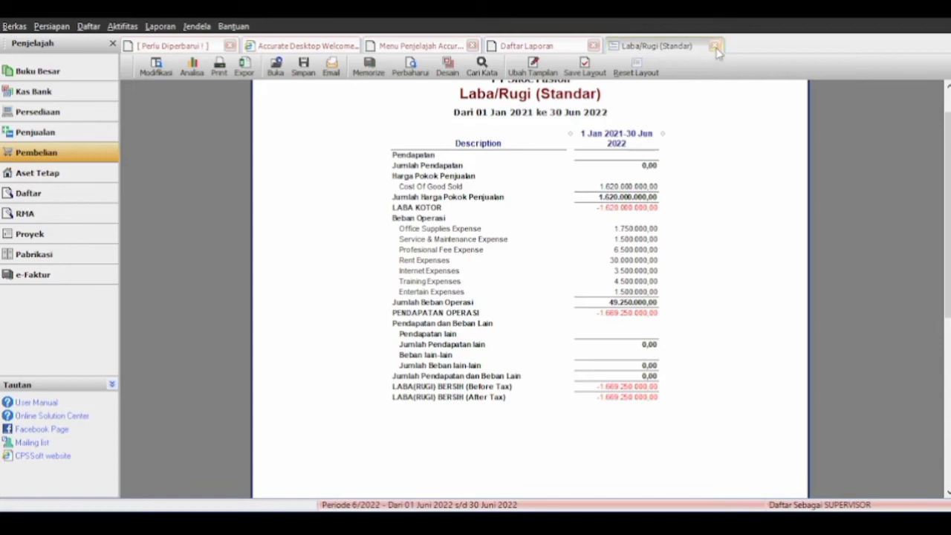
left_click(303, 71)
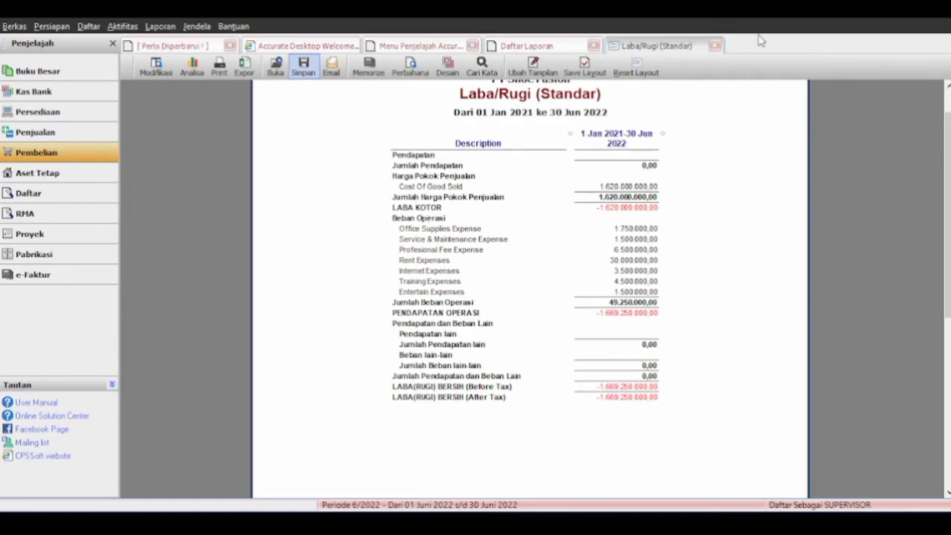
left_click(715, 45)
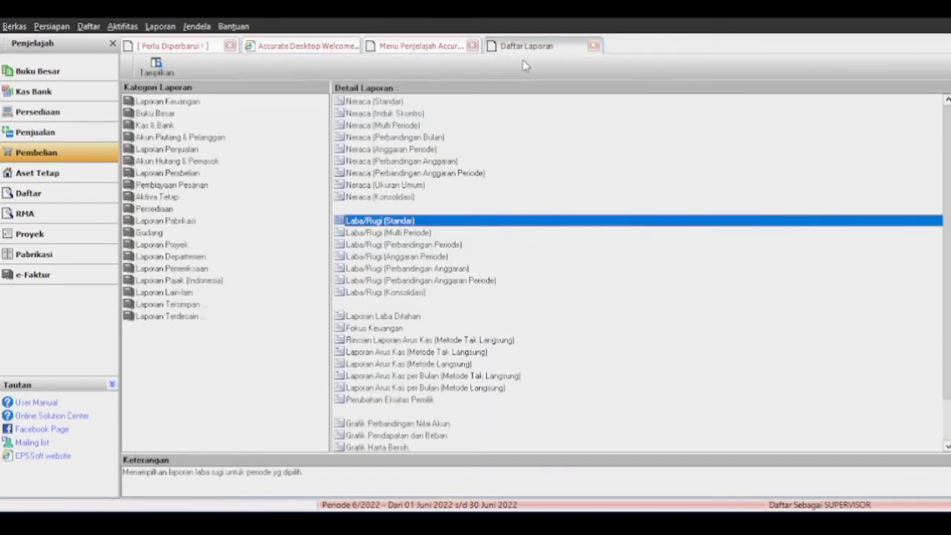
Close the report list, review the PPN tax code, and start a blank new tax code
left_click(593, 47)
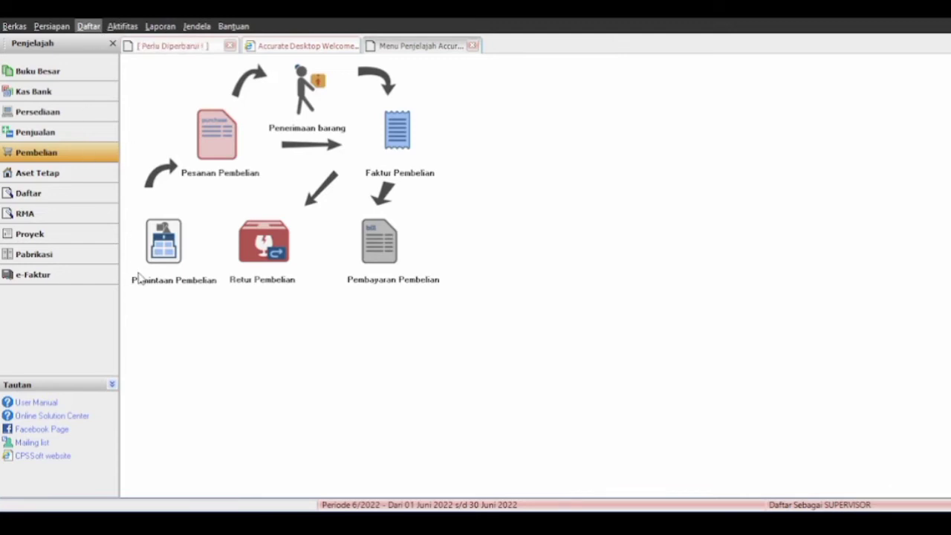
left_click(285, 284)
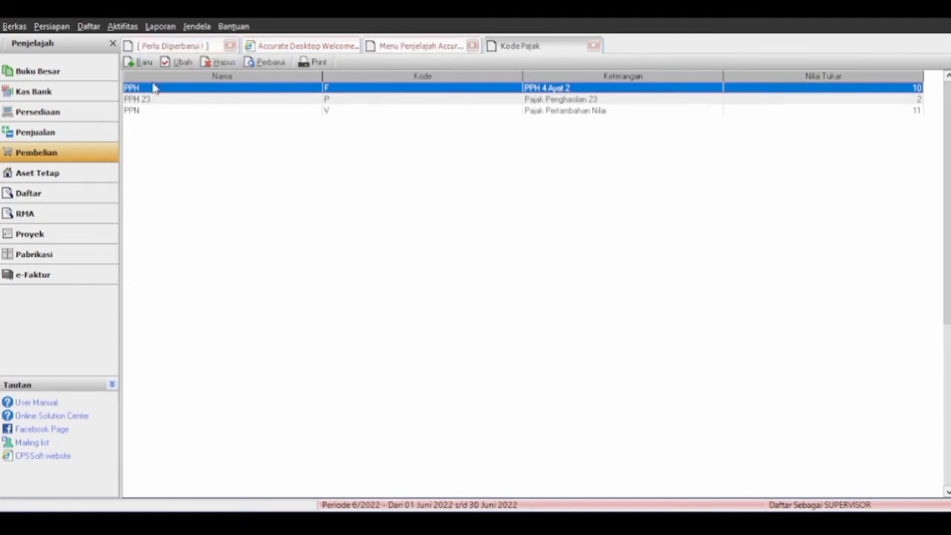
left_click(149, 110)
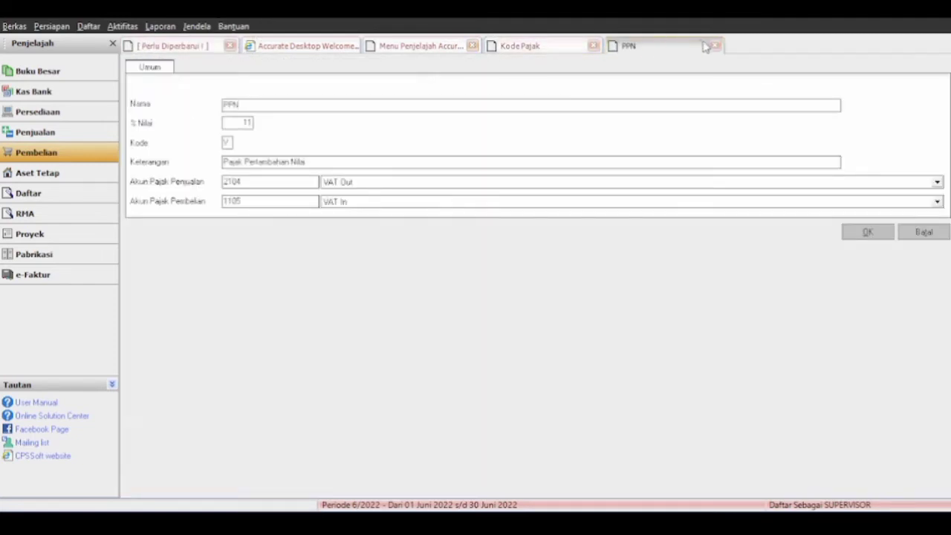
left_click(712, 46)
left_click(139, 62)
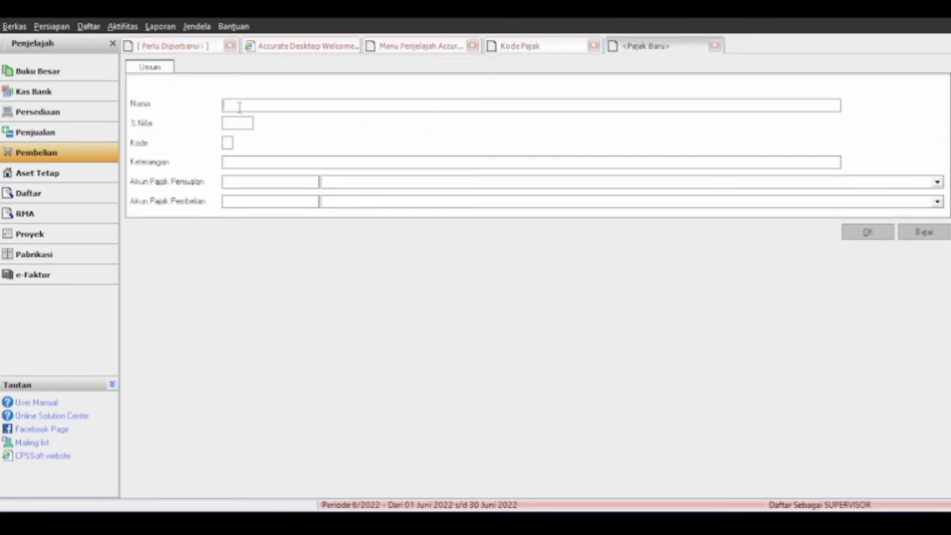
Name the new tax code 'PPH Pasal 23' with a 2% rate, code P, and a description
type("PPH Pasal 23")
left_click(244, 124)
type("2")
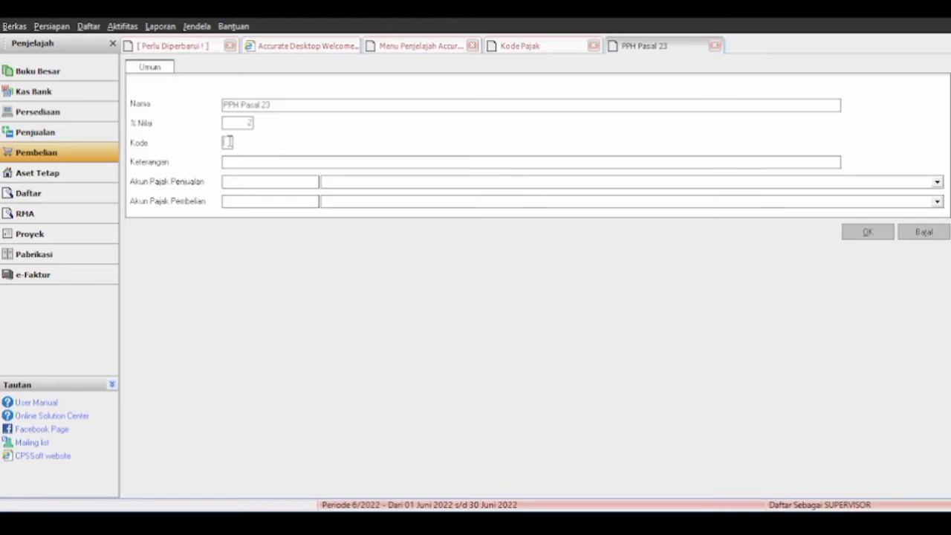
type("P")
left_click(250, 162)
type("PHH")
key("BackSpace")
key("BackSpace")
type("O")
type("PH 2")
type("Pasal 2")
type("3")
Assign sales account 2105 Income Tax Payable and purchase account 1108 Prepaid Expenses, then save and close
left_click(350, 184)
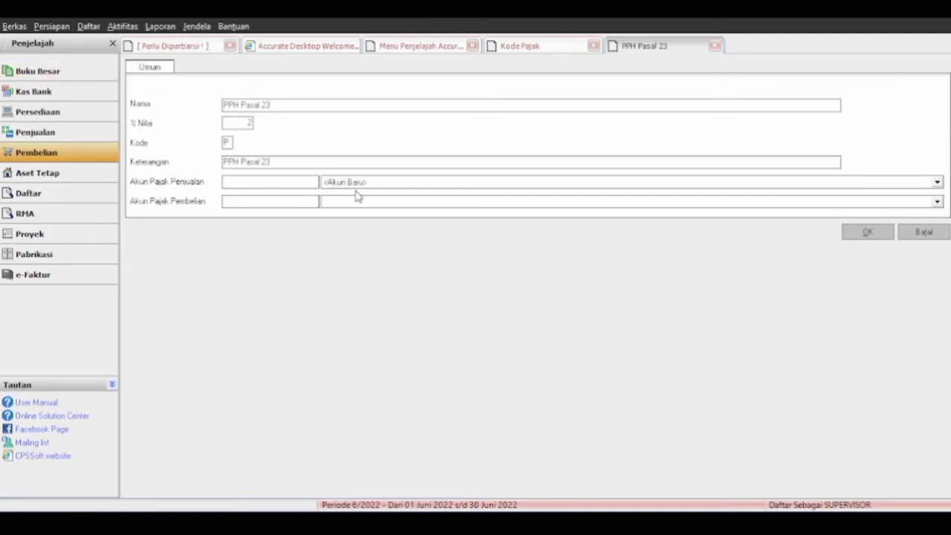
key("Down")
key("Down")
key("Down")
key("Down")
key("Down")
key("Down")
key("Down")
key("Down")
key("Down")
key("Down")
key("Down")
key("Down")
key("Down")
key("Down")
key("Down")
key("Down")
key("Down")
key("Down")
key("Down")
key("Down")
key("Down")
key("Return")
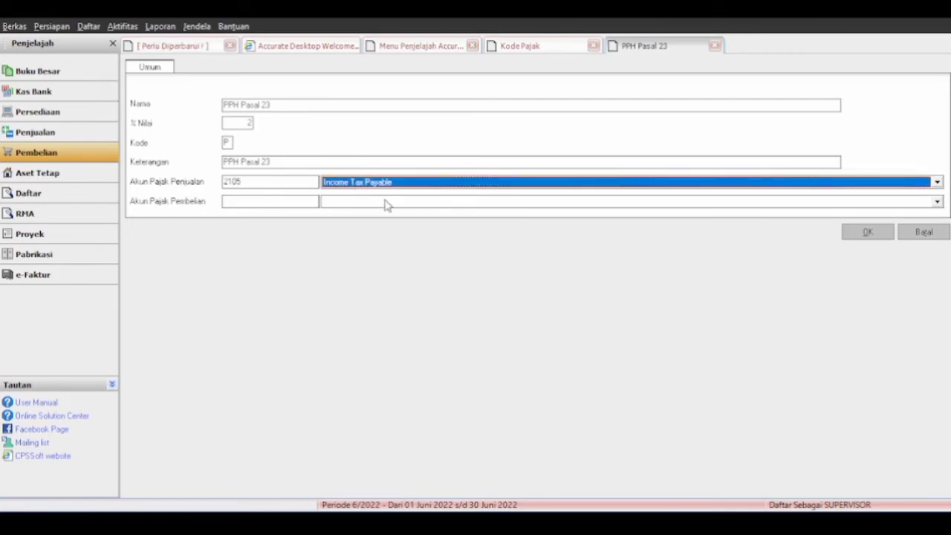
left_click(386, 205)
key("Down")
key("Down")
key("Down")
key("Down")
key("Down")
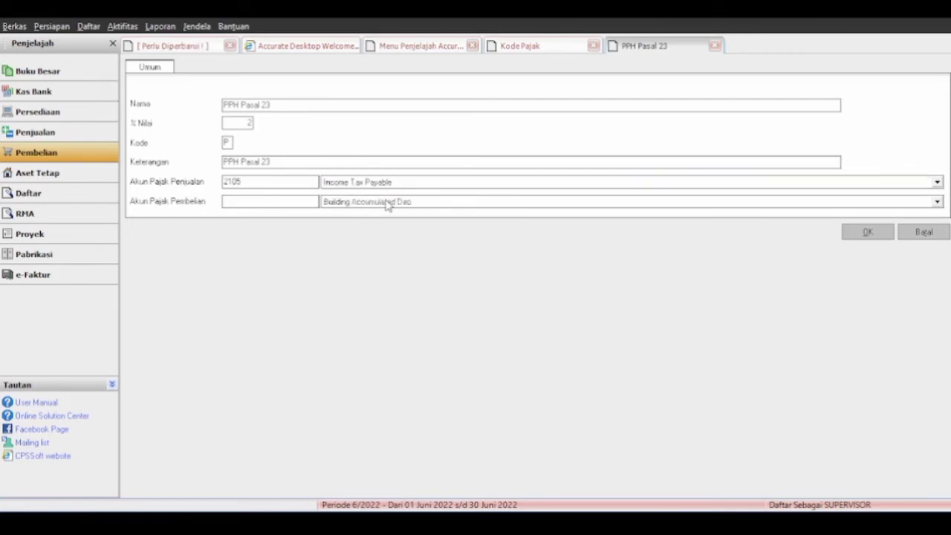
key("Down")
key("Down")
key("Down")
key("Down")
key("Down")
key("Down")
key("Down")
key("Down")
key("Down")
key("Up")
key("Up")
key("Up")
key("Down")
key("Return")
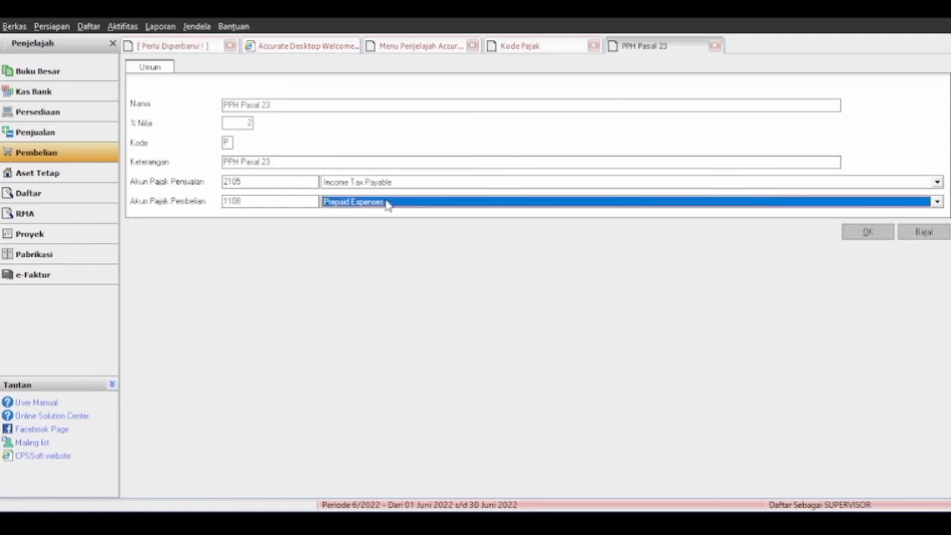
left_click(867, 233)
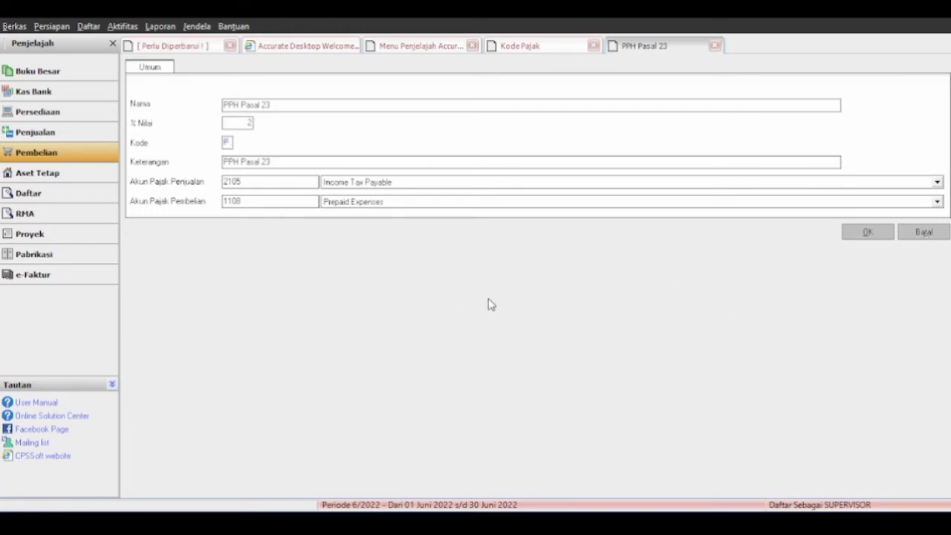
key("Escape")
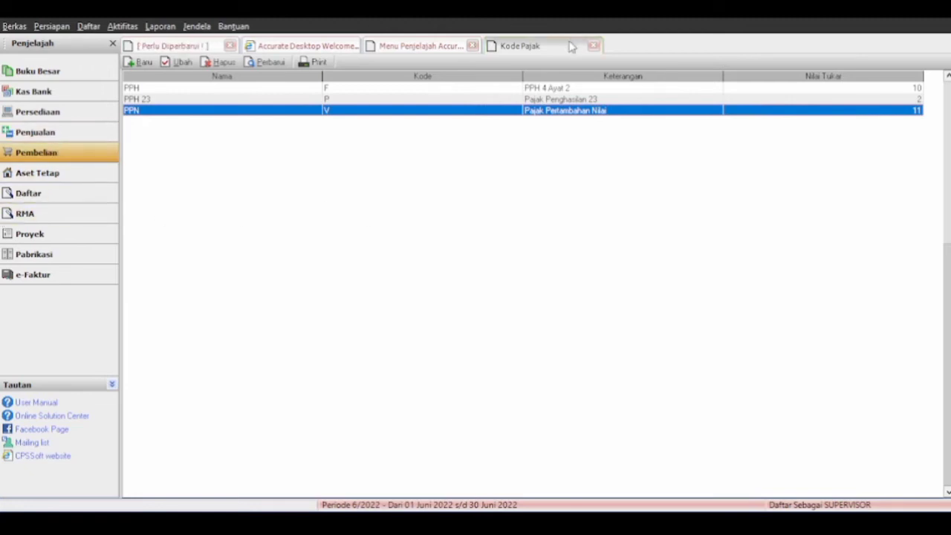
Close the tax code list and open a purchase payment form from the purchasing workflow
left_click(593, 45)
left_click(472, 45)
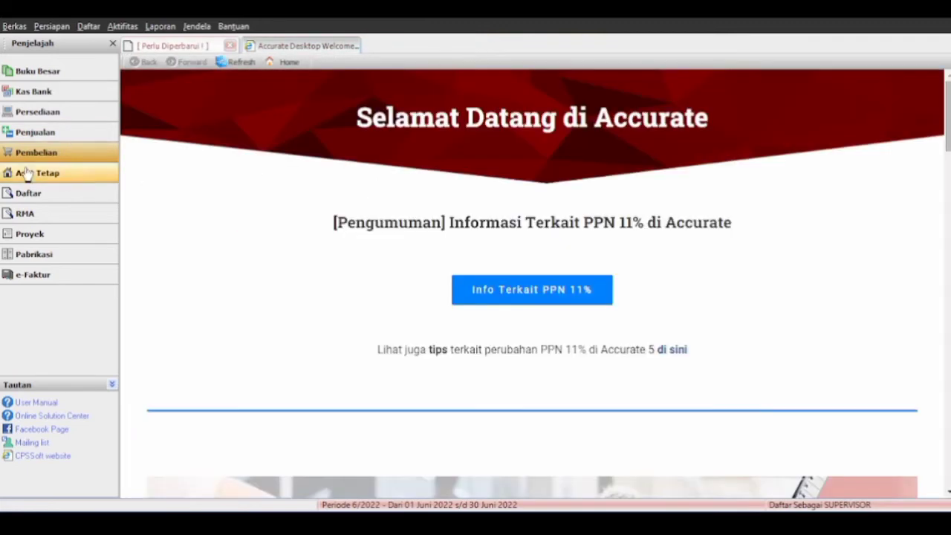
left_click(76, 153)
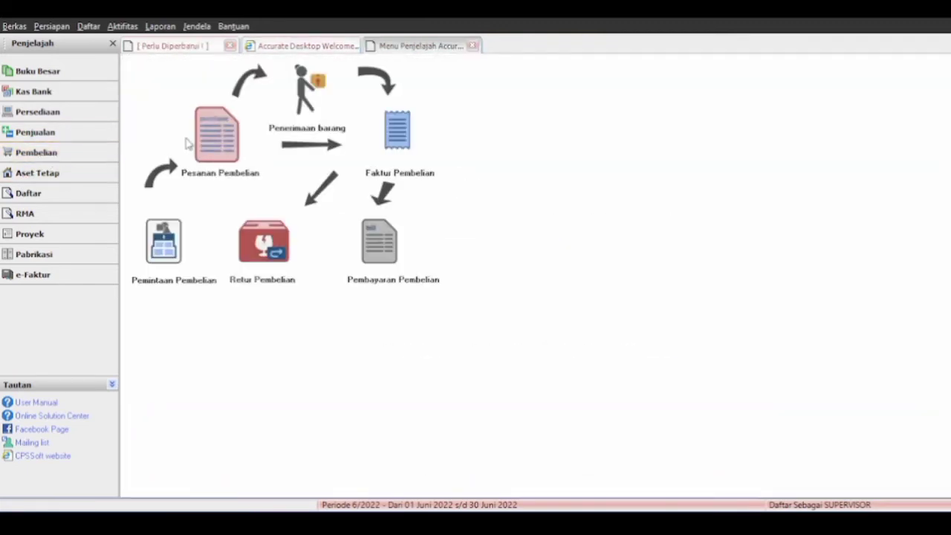
left_click(380, 237)
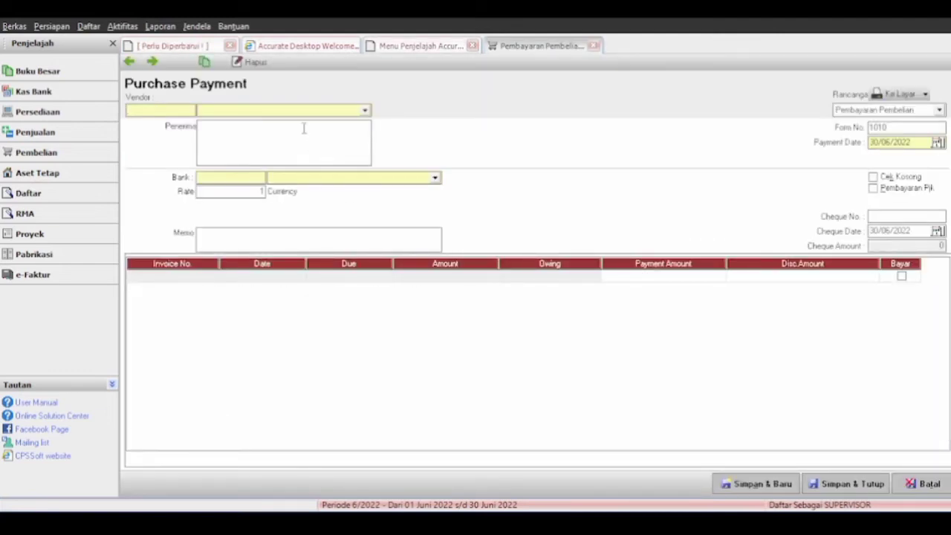
Discard the PT Baru payment draft and reopen a blank purchase payment form
left_click(232, 148)
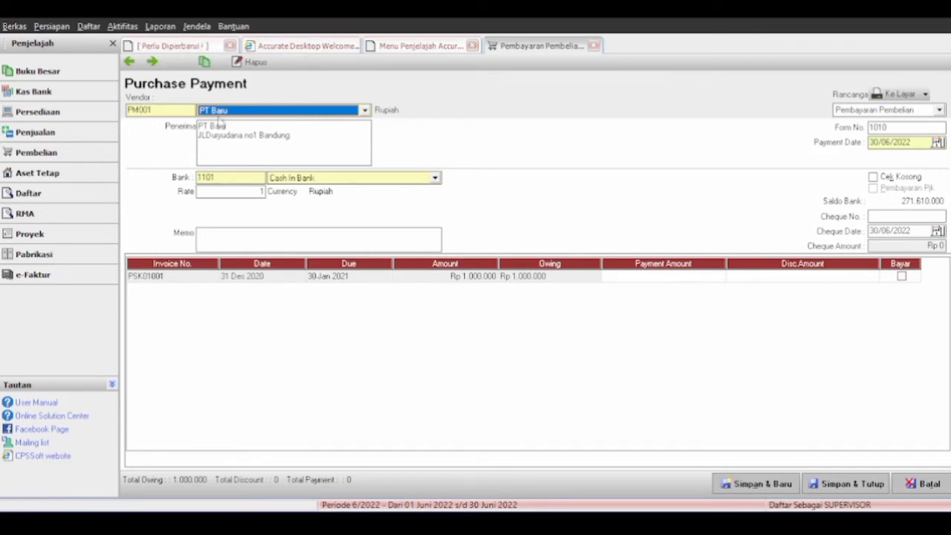
left_click(132, 67)
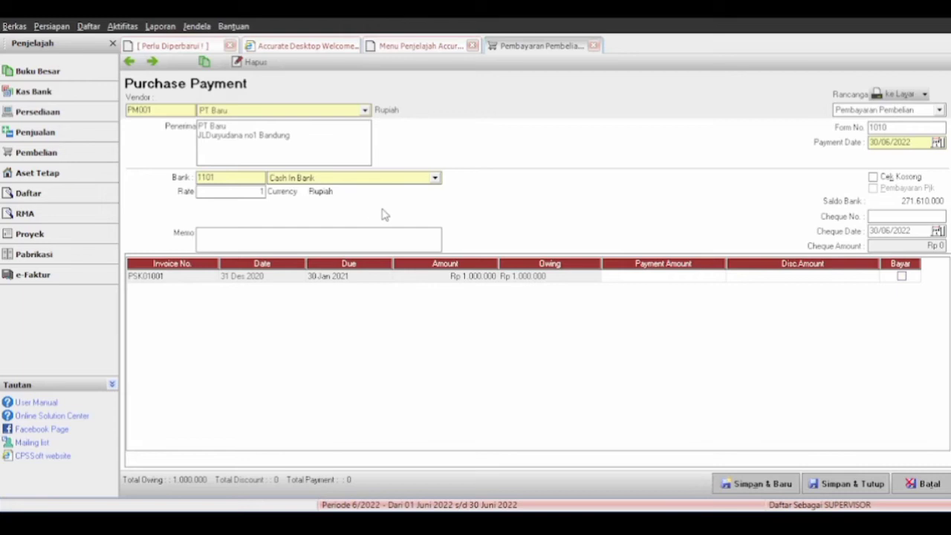
left_click(545, 311)
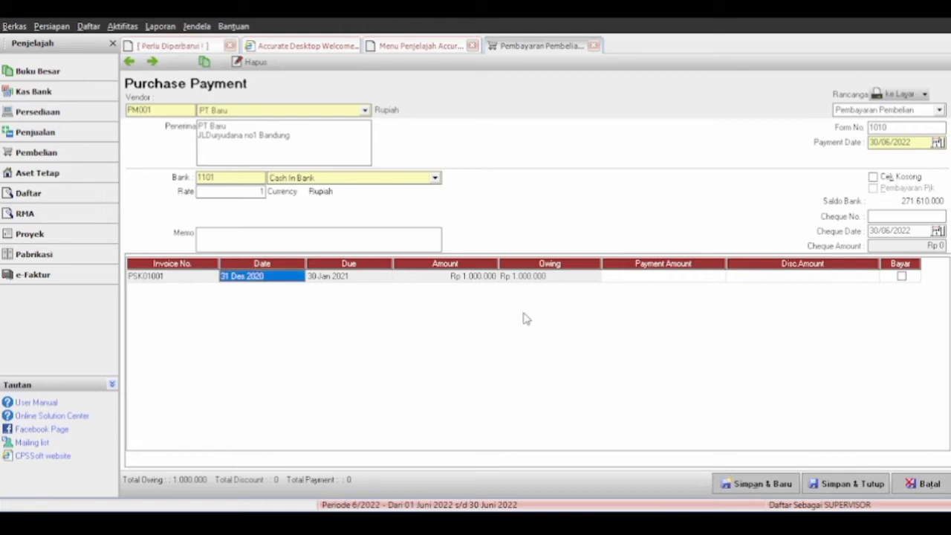
left_click(905, 481)
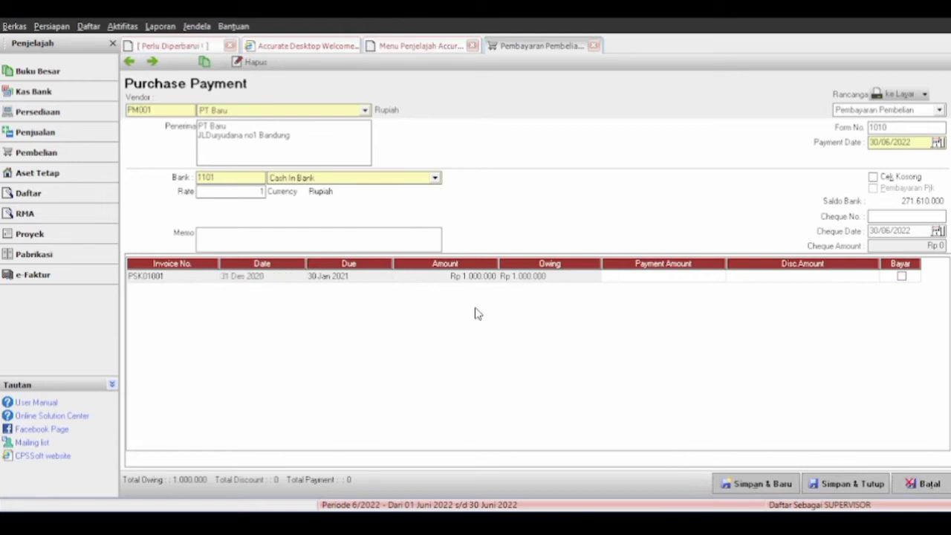
left_click(400, 238)
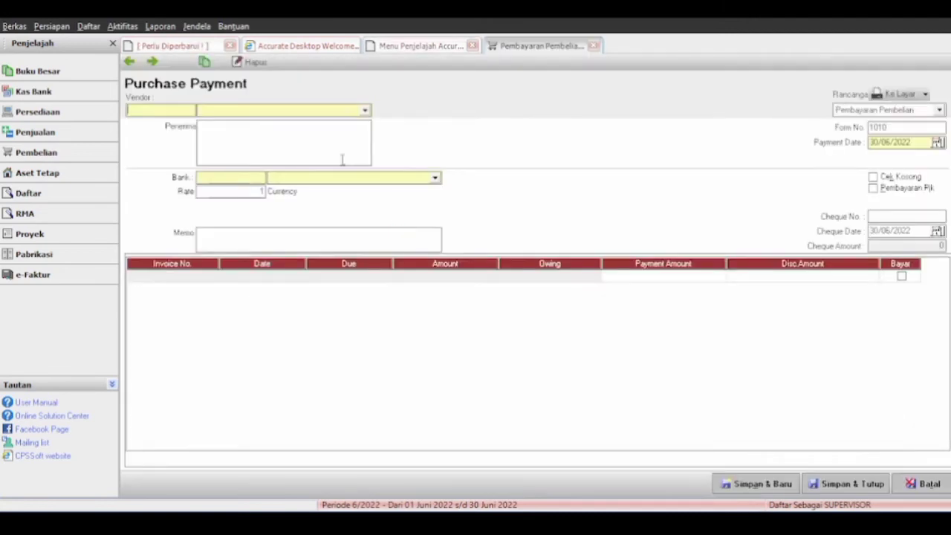
Load payment 1009 for Hotel Happy Live, check the Rp 1.500.000 HTL01 amount, then save and close
left_click(132, 63)
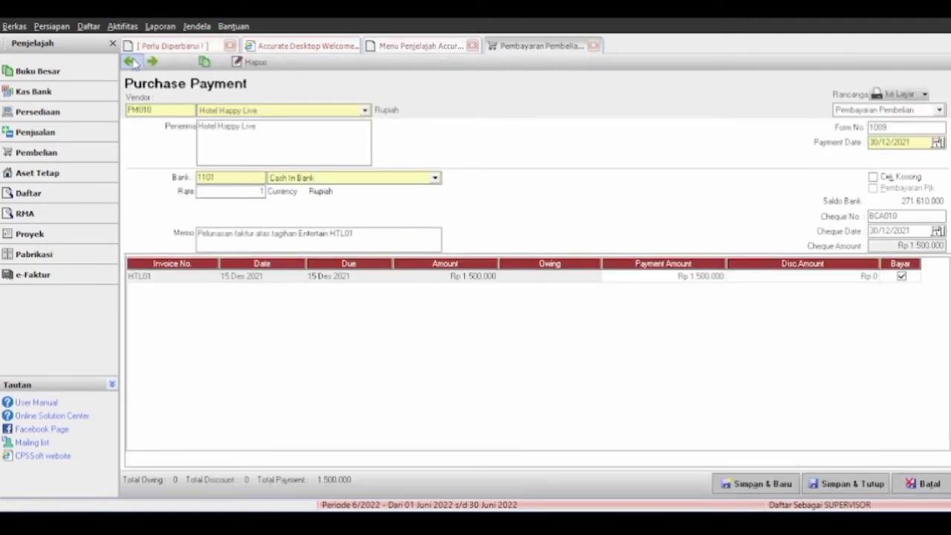
left_click(270, 114)
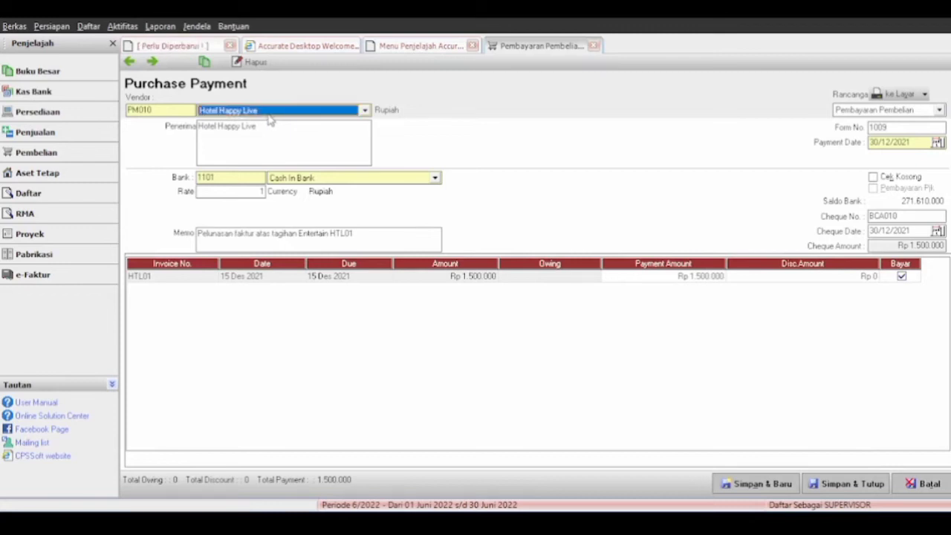
left_click(677, 277)
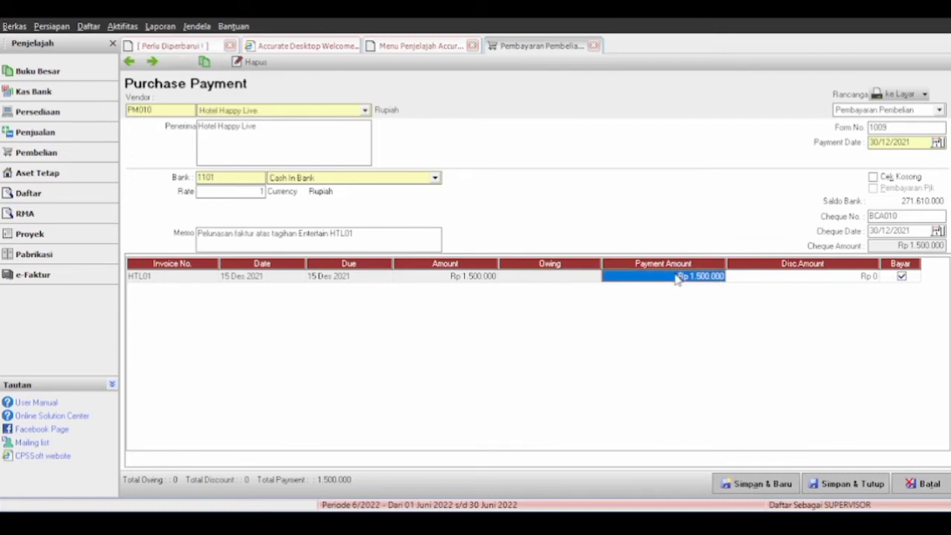
left_click(708, 320)
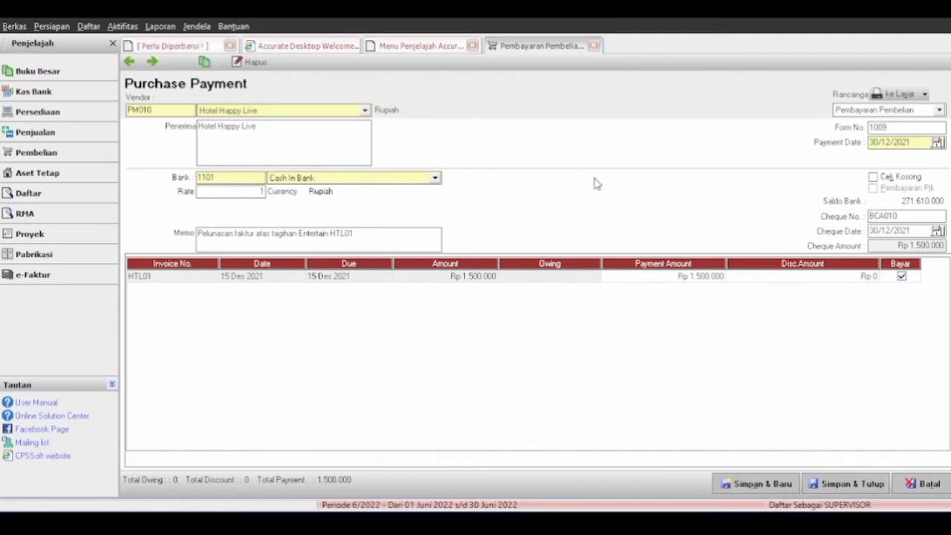
left_click(772, 416)
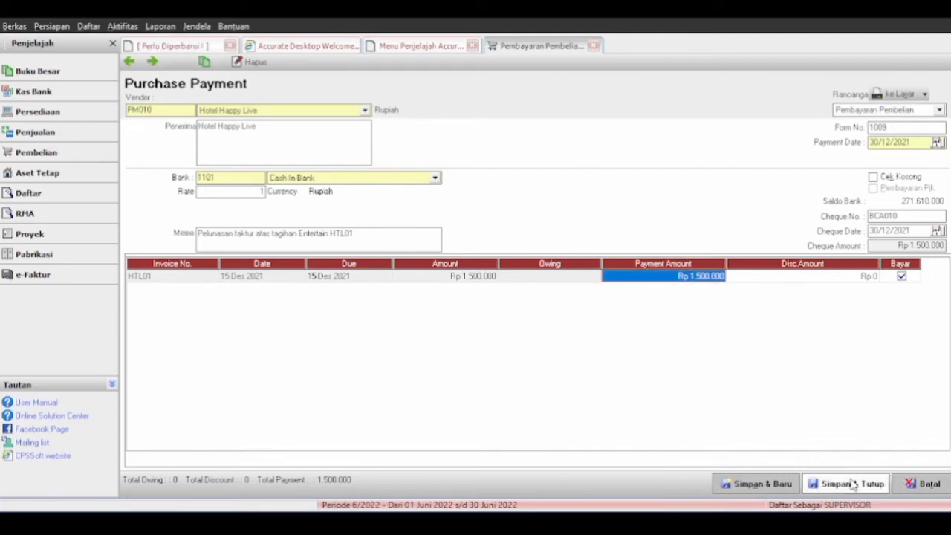
left_click(879, 485)
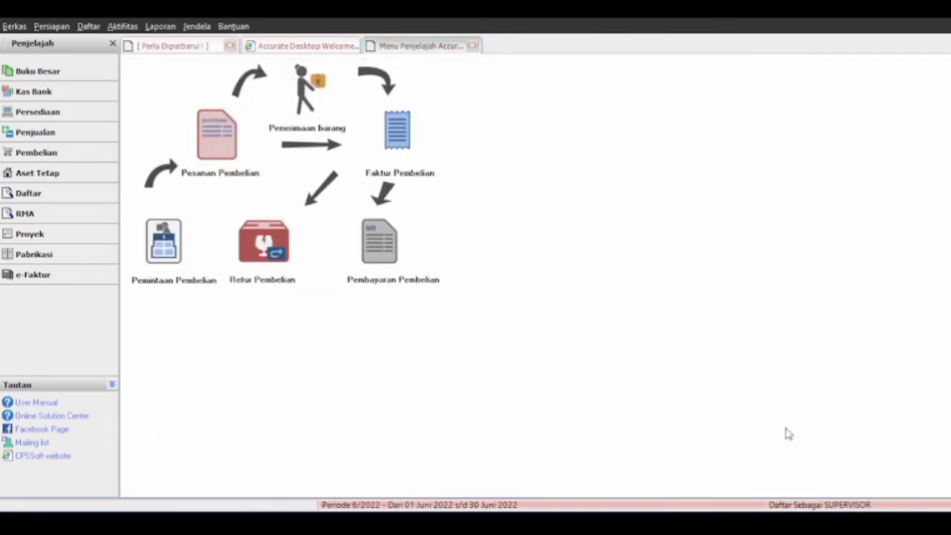
Close the purchasing workflow page and switch to the Penjualan sales workflow
left_click(472, 46)
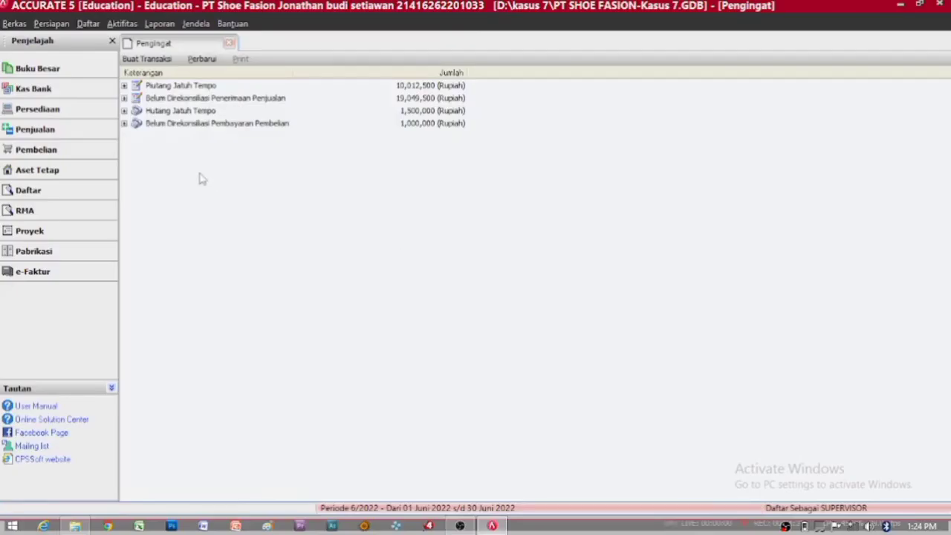
left_click(87, 134)
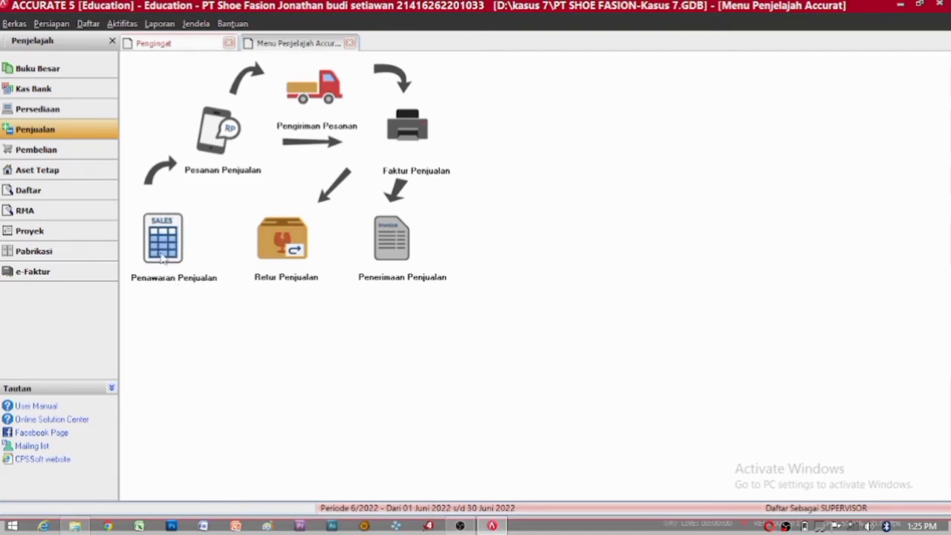
Start sales quotation 0022 and set its customer to PT Abadi, correcting an initial PT Arsan pick
left_click(162, 254)
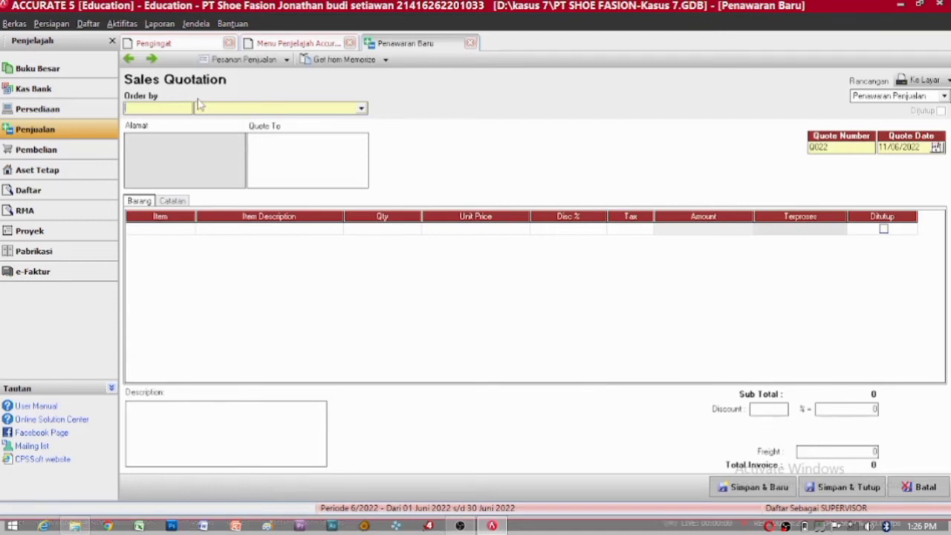
left_click(361, 109)
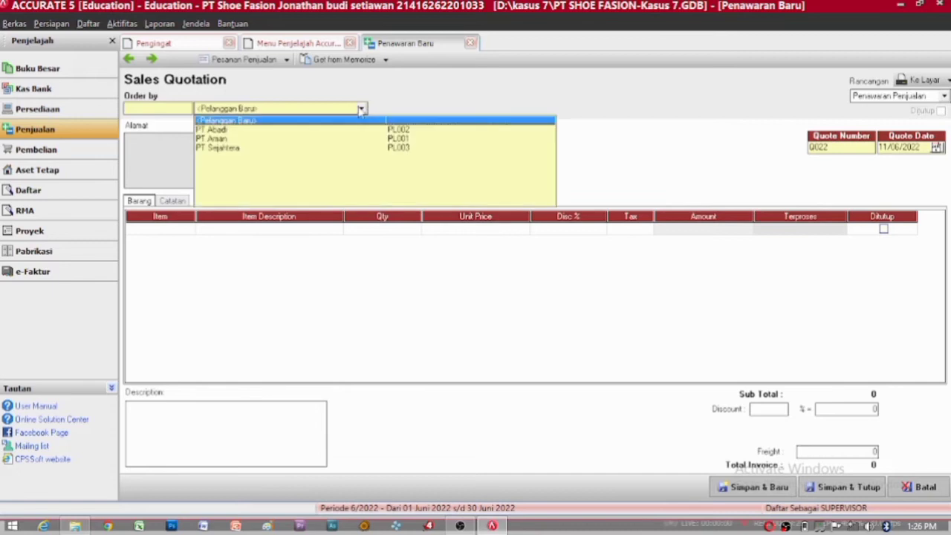
left_click(313, 138)
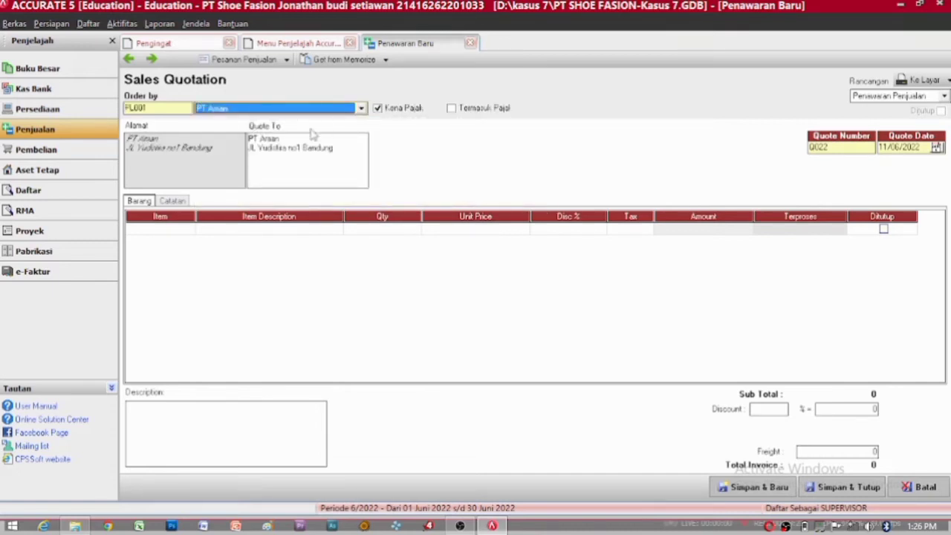
left_click(367, 109)
left_click(312, 130)
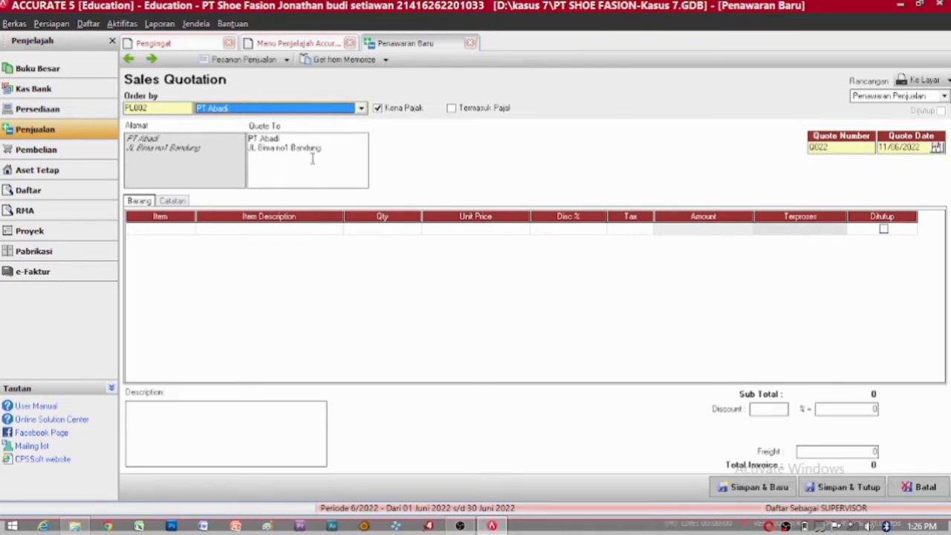
left_click(188, 230)
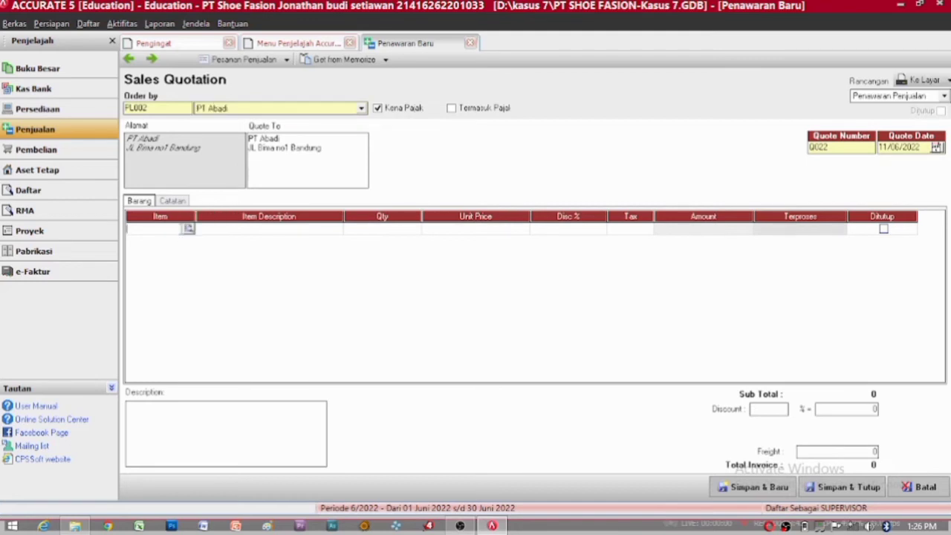
Add item C01 Sepatu Pria with quantity 10, a 10% discount and tax code V
left_click(188, 229)
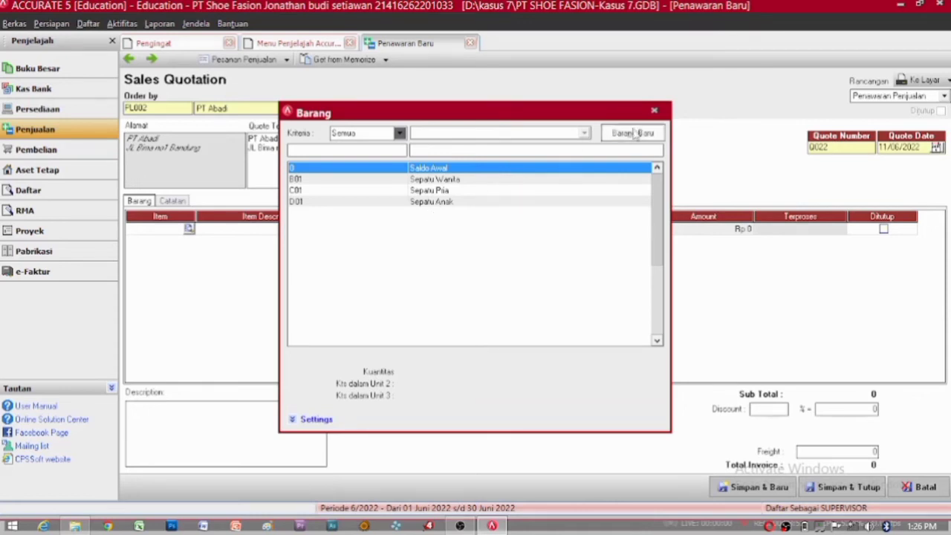
left_click(449, 192)
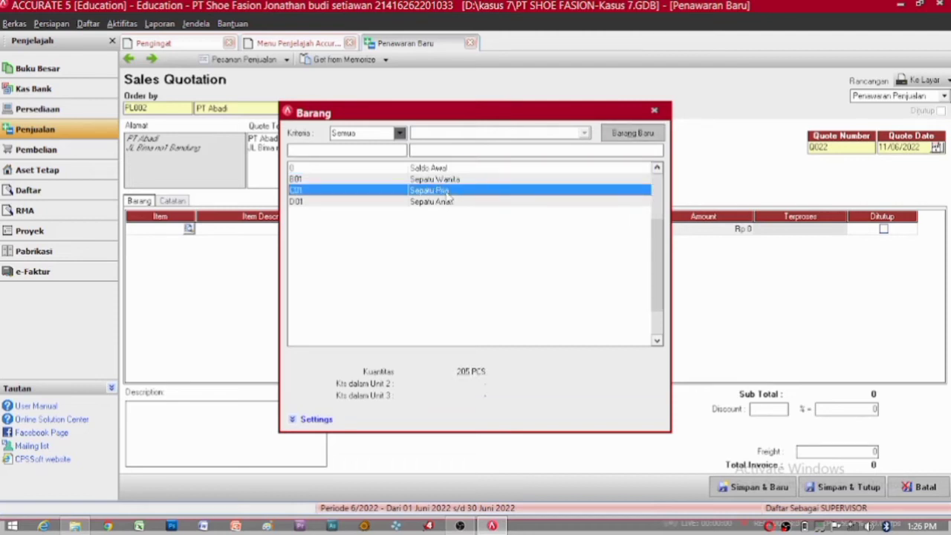
double_click(448, 192)
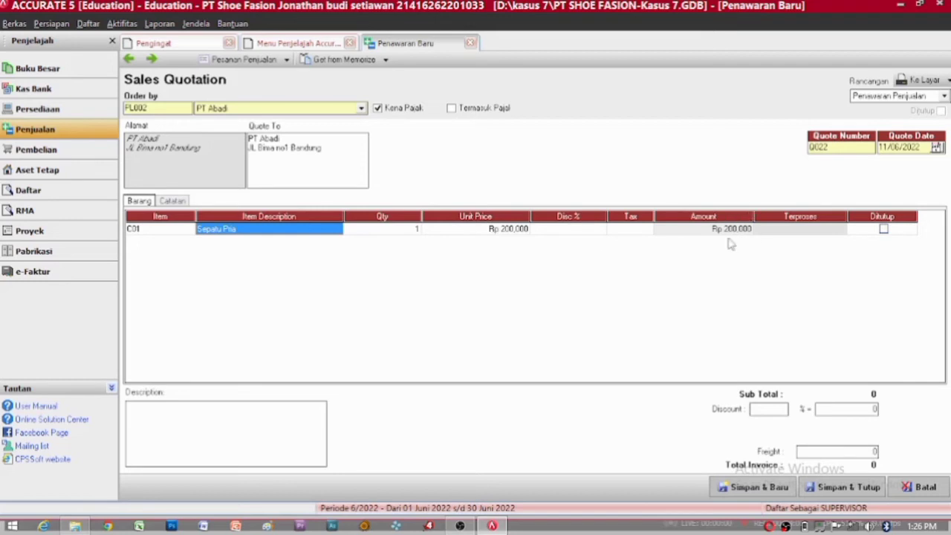
left_click(411, 232)
type("10")
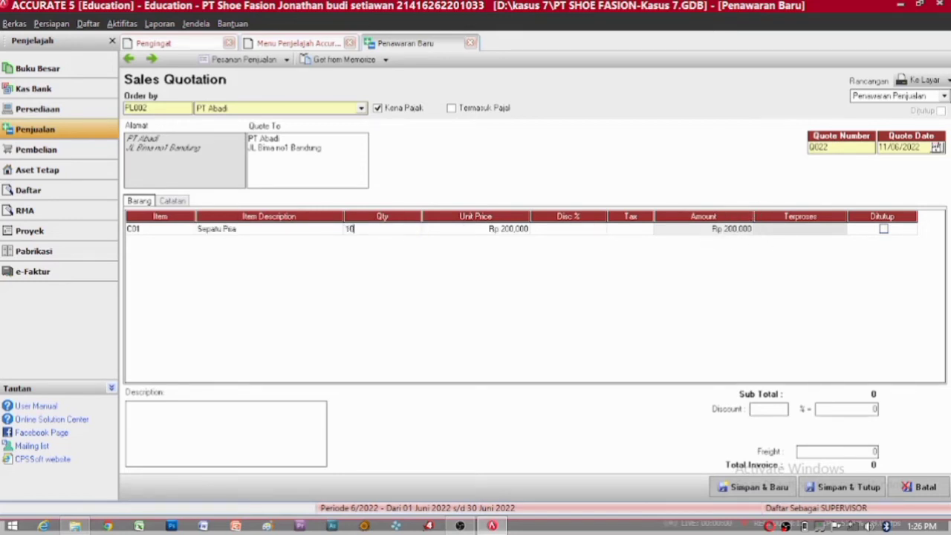
key("Tab")
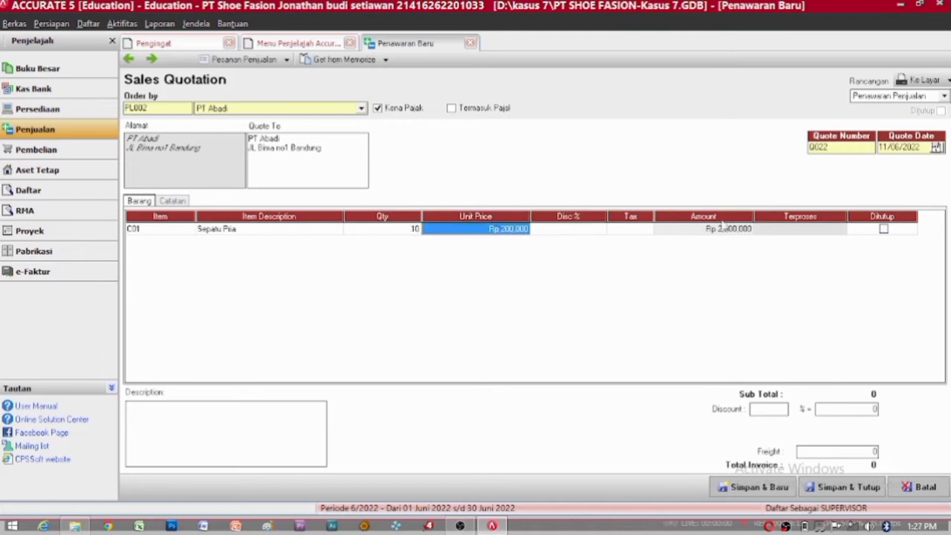
left_click(594, 233)
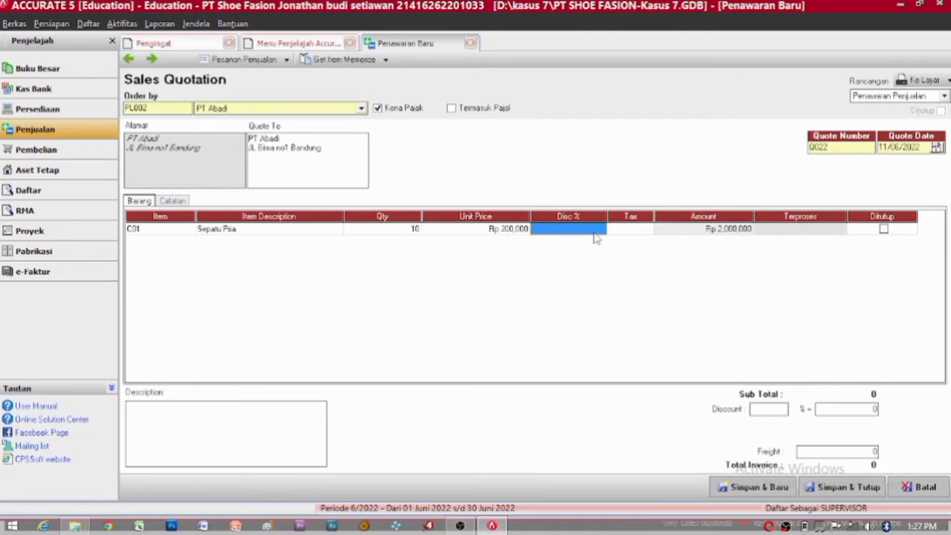
type("10")
key("Tab")
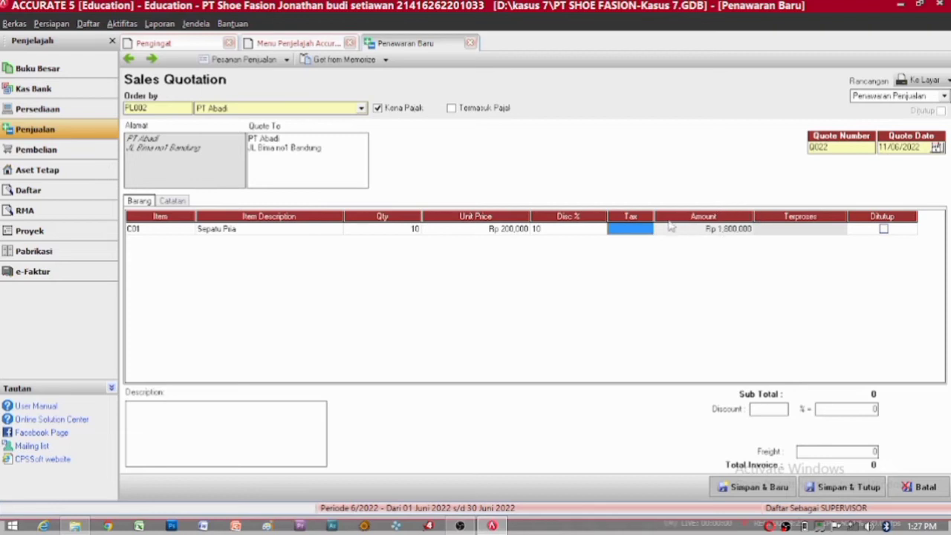
left_click(646, 231)
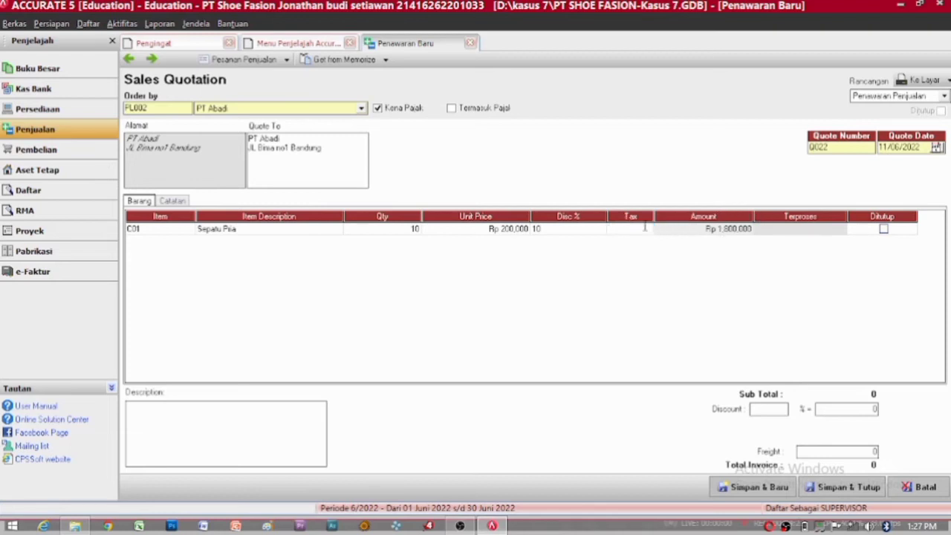
type("V")
key("Tab")
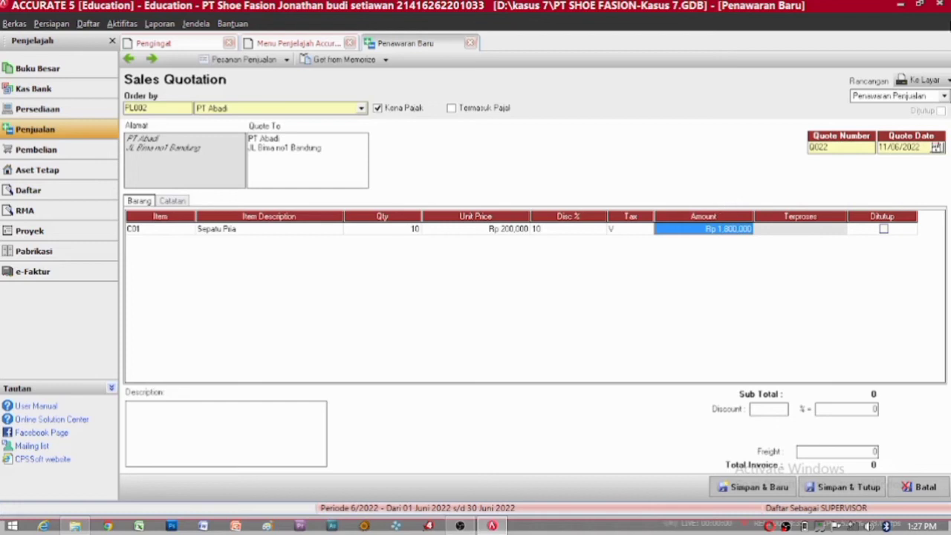
Save quotation Q022 with an on-screen preview, then close the preview and the form
left_click(921, 80)
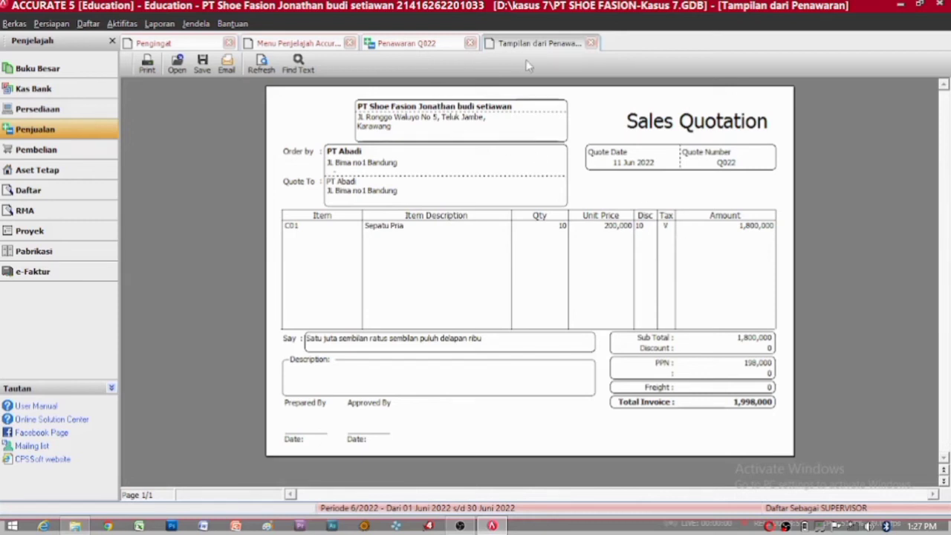
left_click(592, 43)
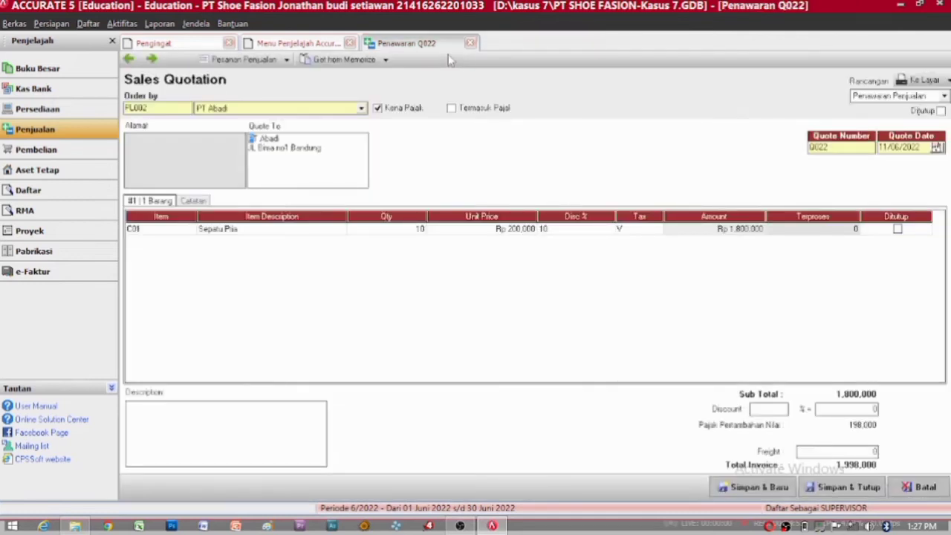
left_click(470, 43)
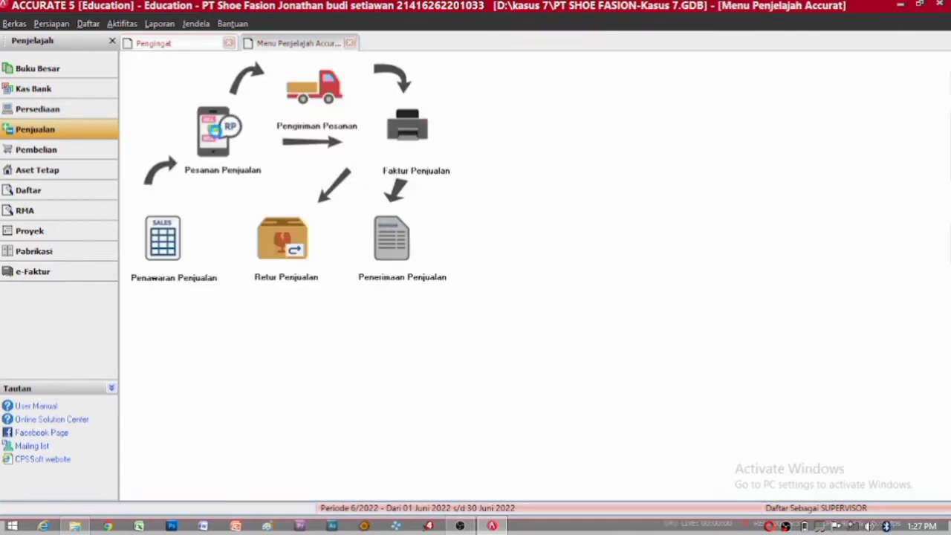
Start a new sales order for PT Abadi and add the Saldo Awal item to the first row
left_click(215, 134)
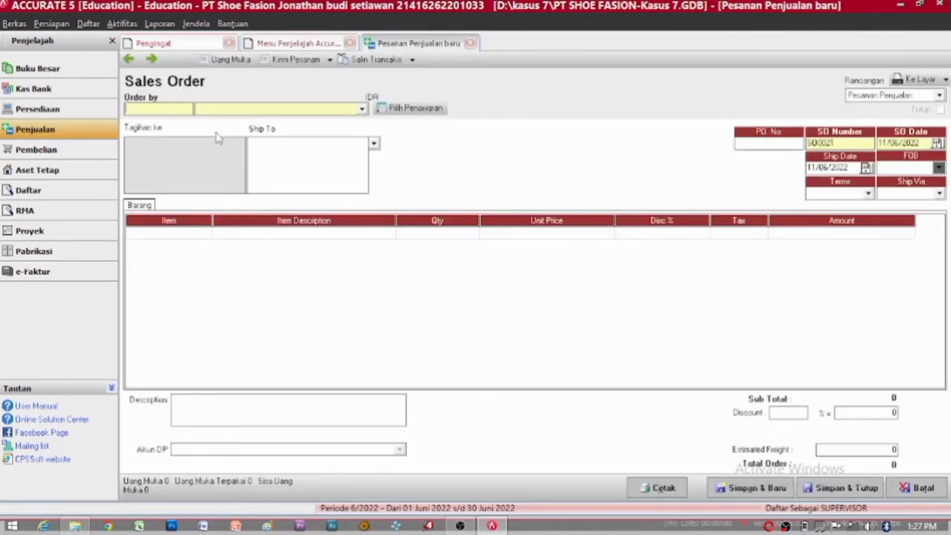
left_click(364, 109)
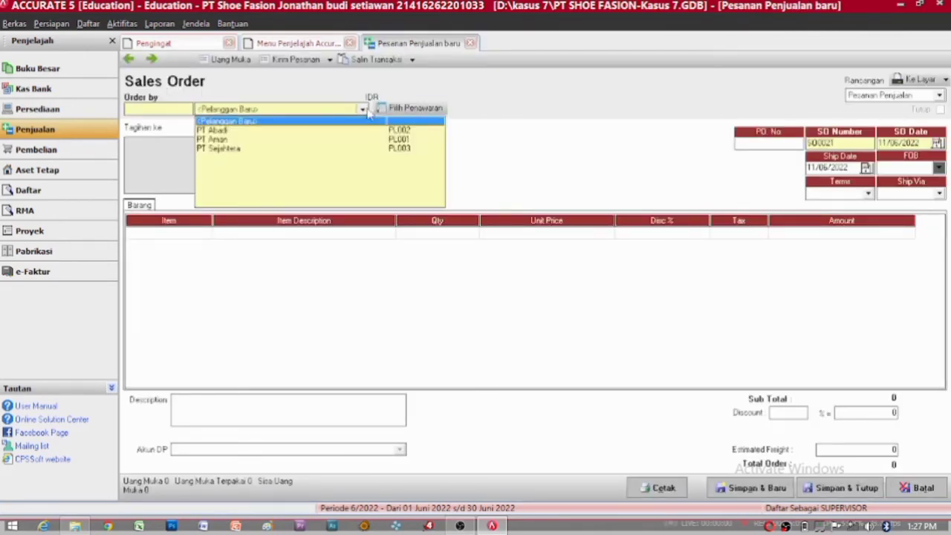
left_click(316, 130)
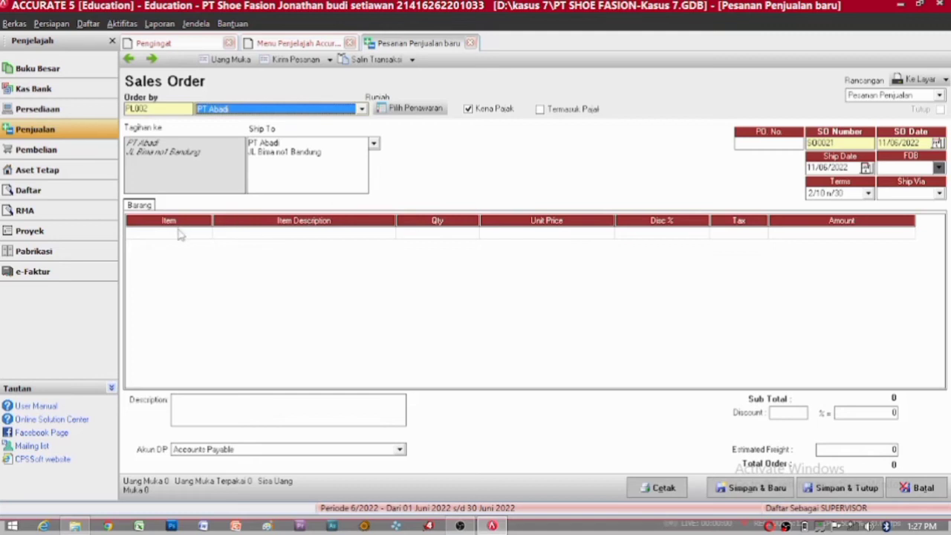
left_click(203, 233)
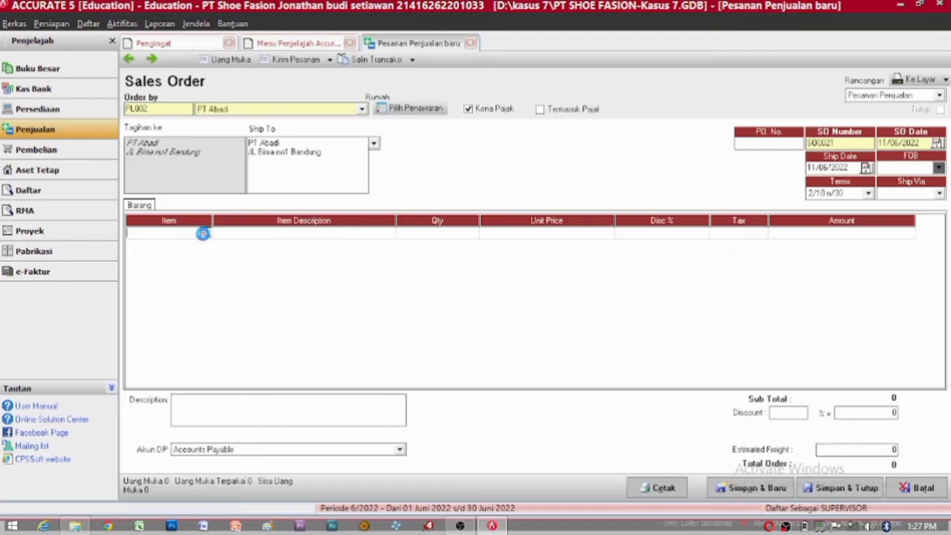
key("Return")
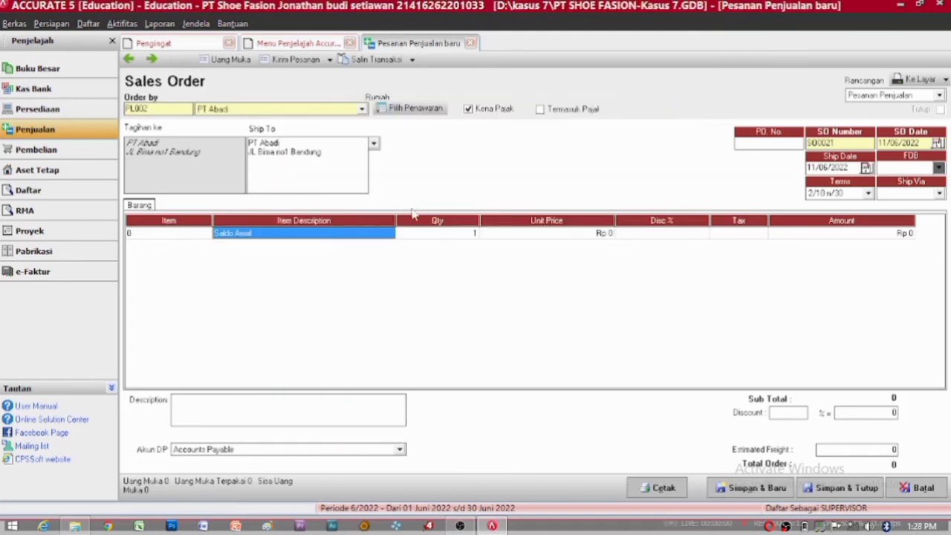
Set the row to quantity 10, unit price 200.000 and 10% discount, and mark it taxed
left_click(460, 235)
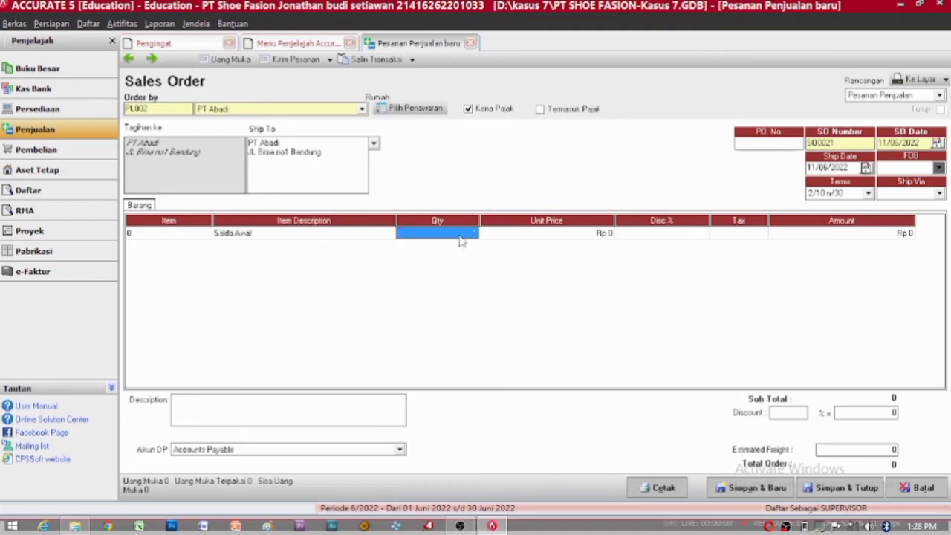
type("10")
key("Tab")
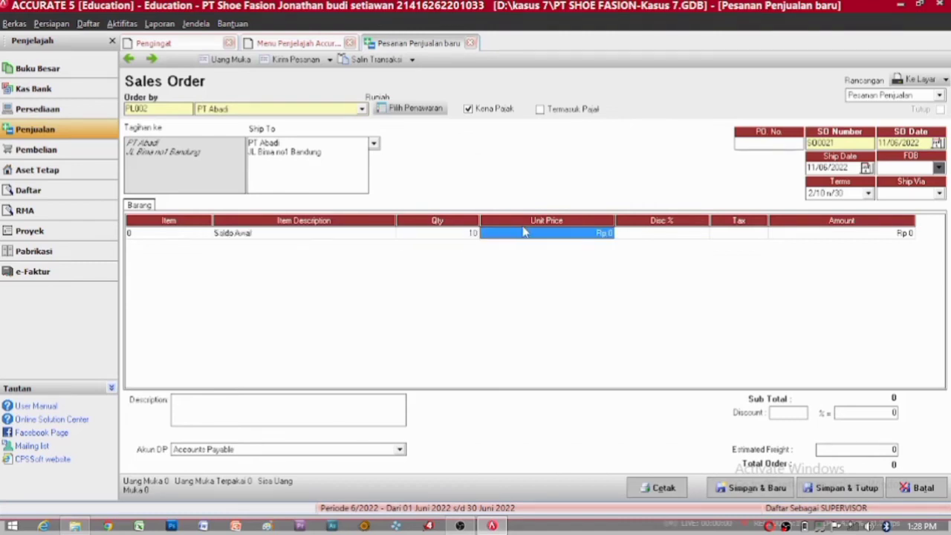
type("2")
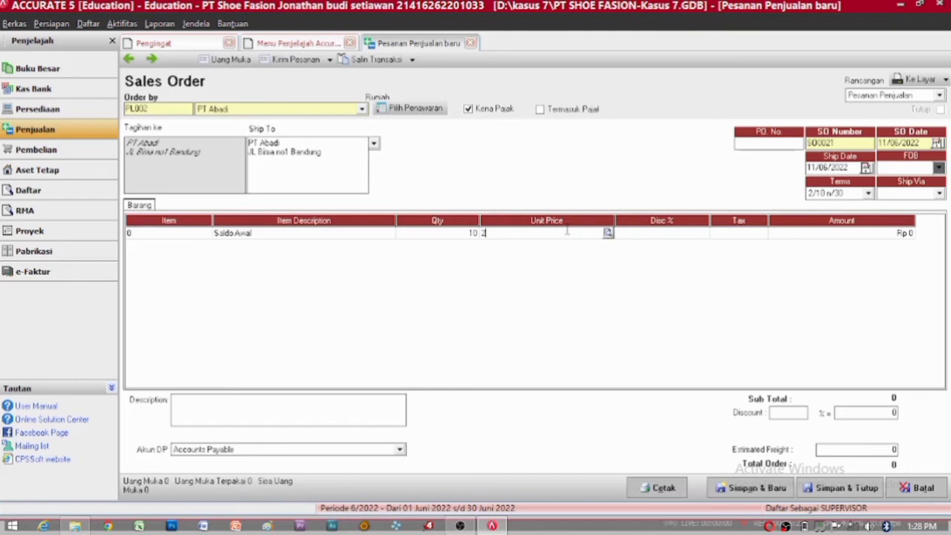
type("00.0")
type("00000")
key("Tab")
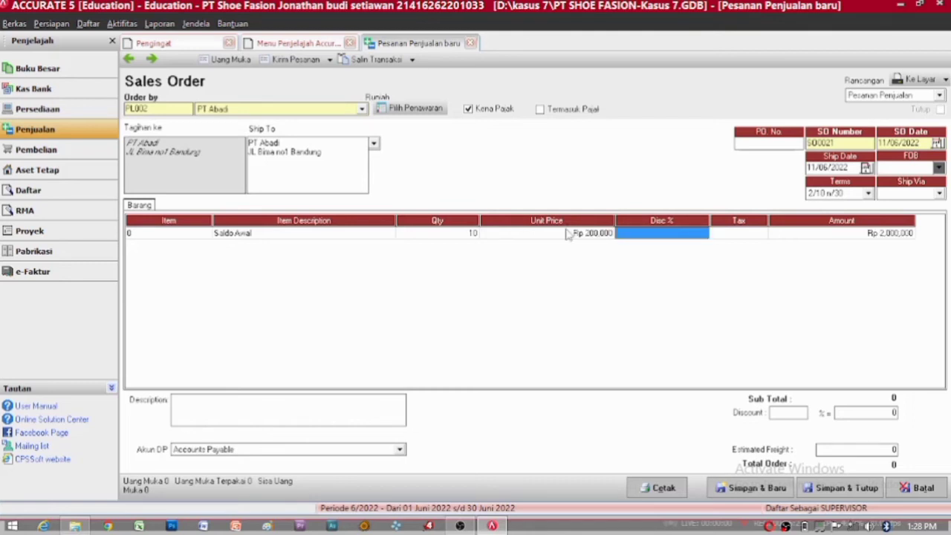
type("10")
key("Tab")
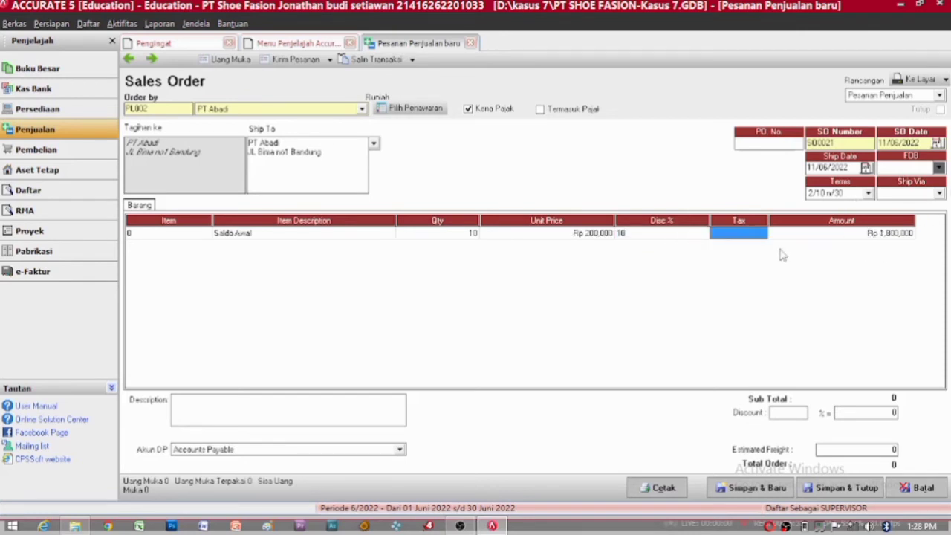
left_click(758, 235)
key("Tab")
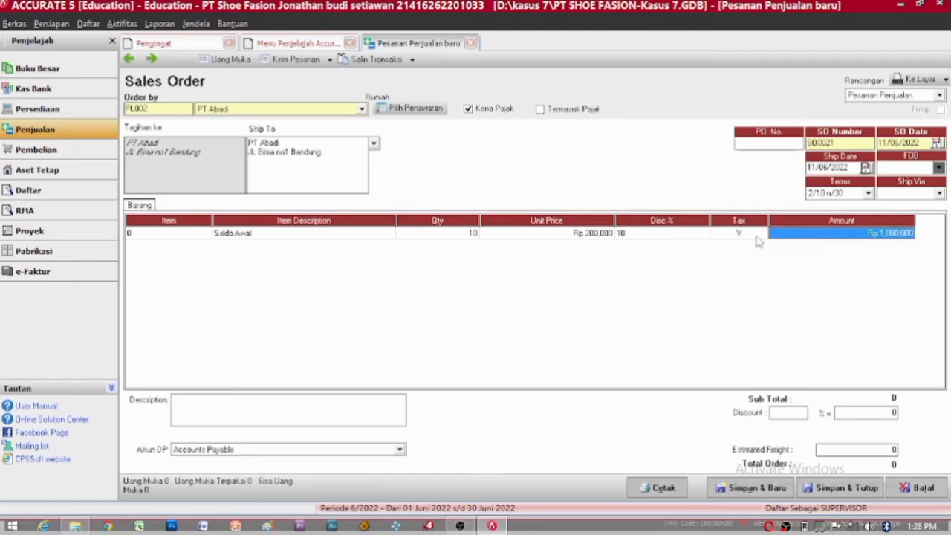
left_click(816, 144)
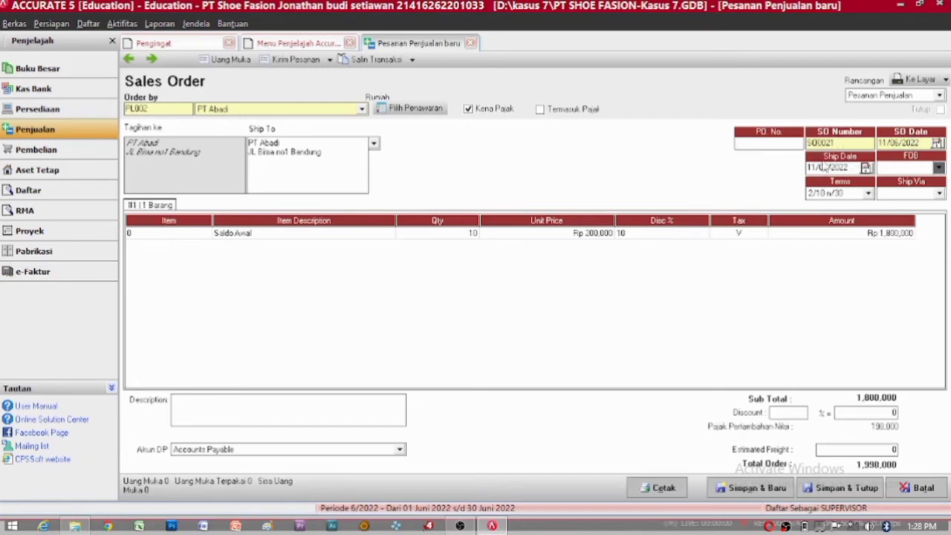
Keep 2/10 n/30 terms, save SO0021 with an on-screen preview, and close the preview
left_click(868, 193)
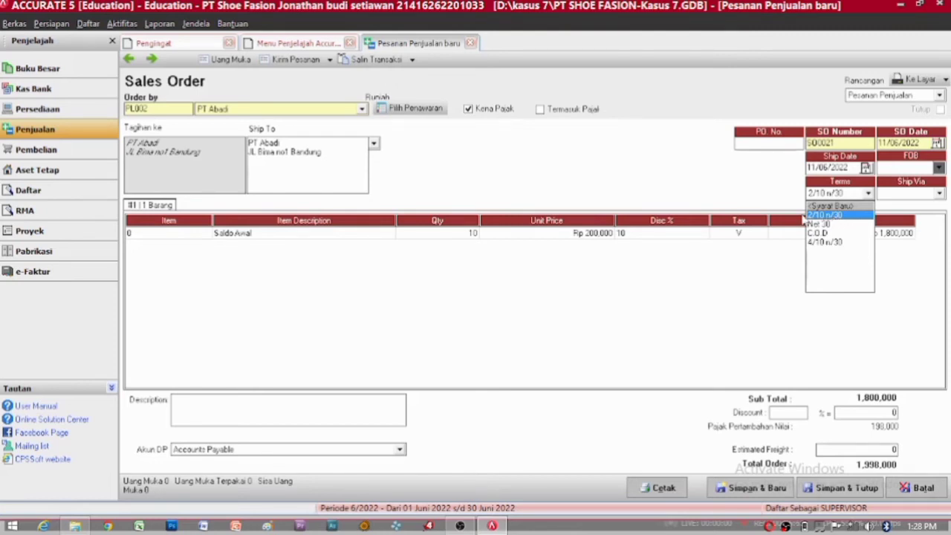
left_click(730, 265)
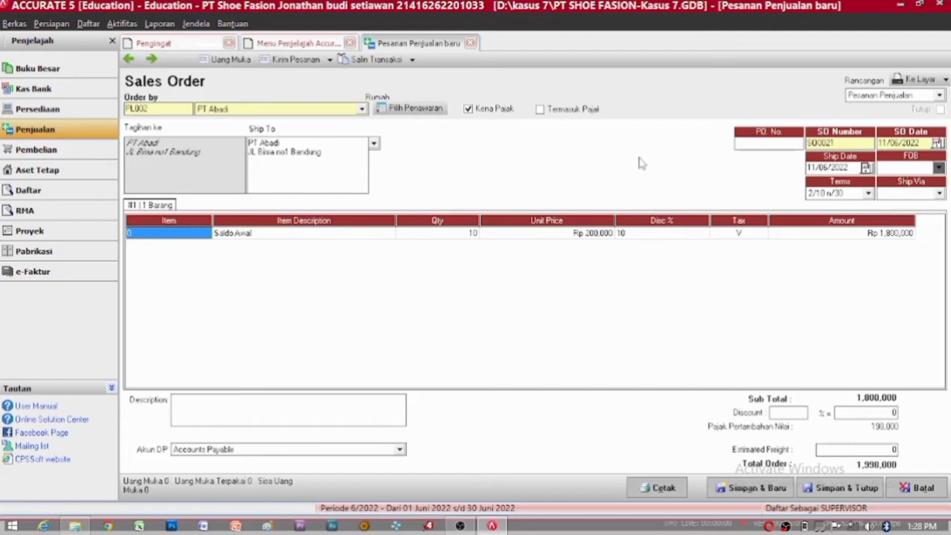
left_click(906, 80)
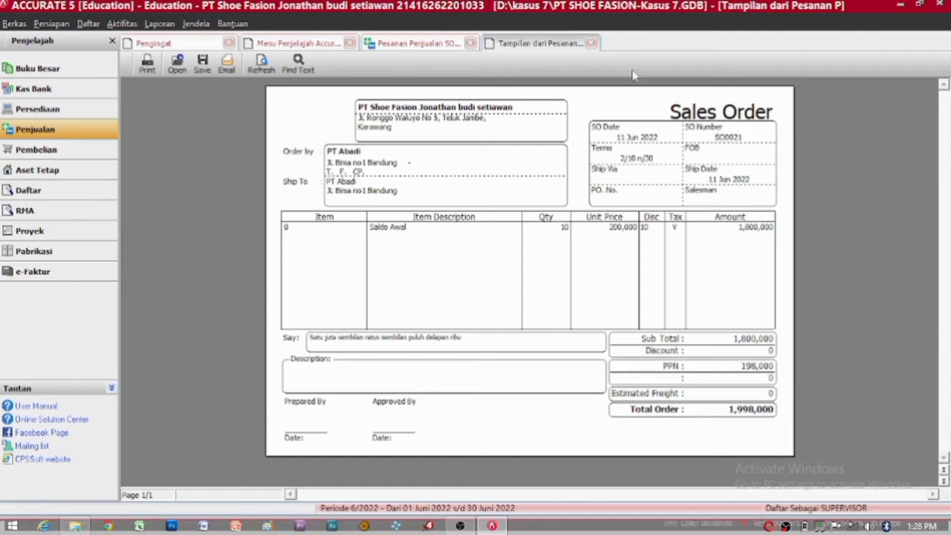
left_click(592, 44)
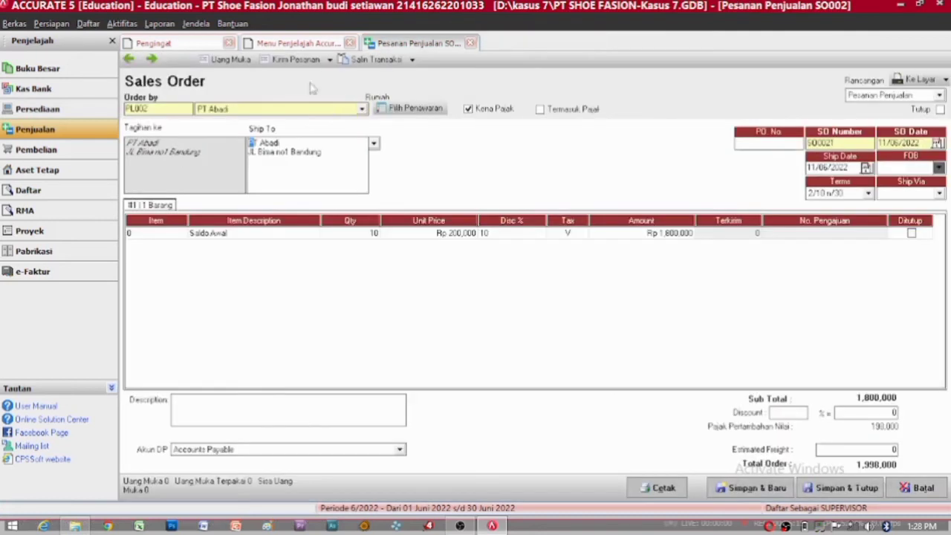
Create delivery order DO022 for PT Abadi, pulling 5 C01 Sepatu Pria from sales order SO0011
left_click(288, 46)
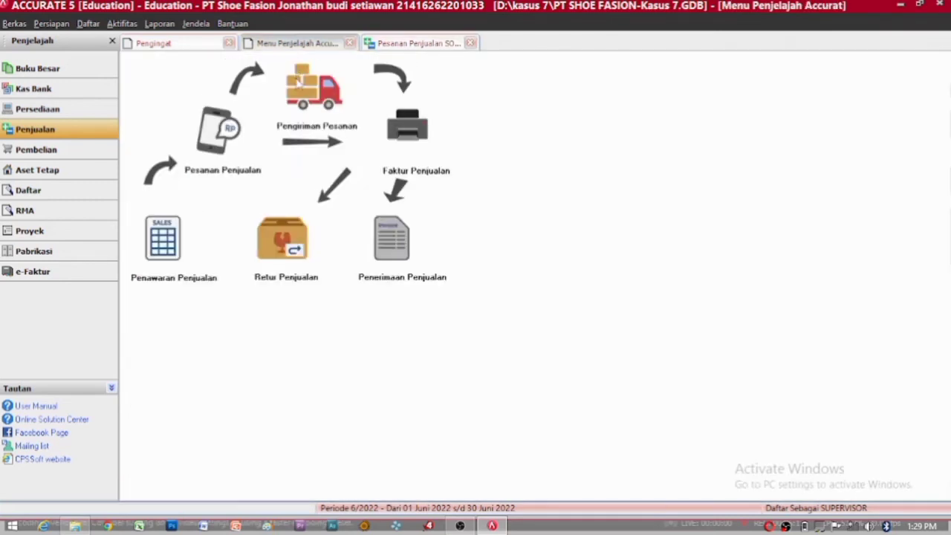
left_click(297, 83)
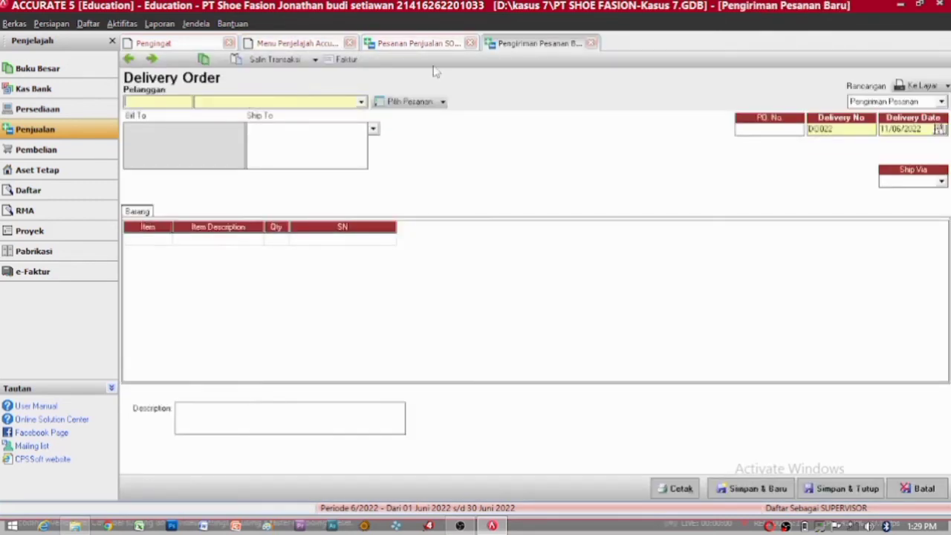
left_click(361, 102)
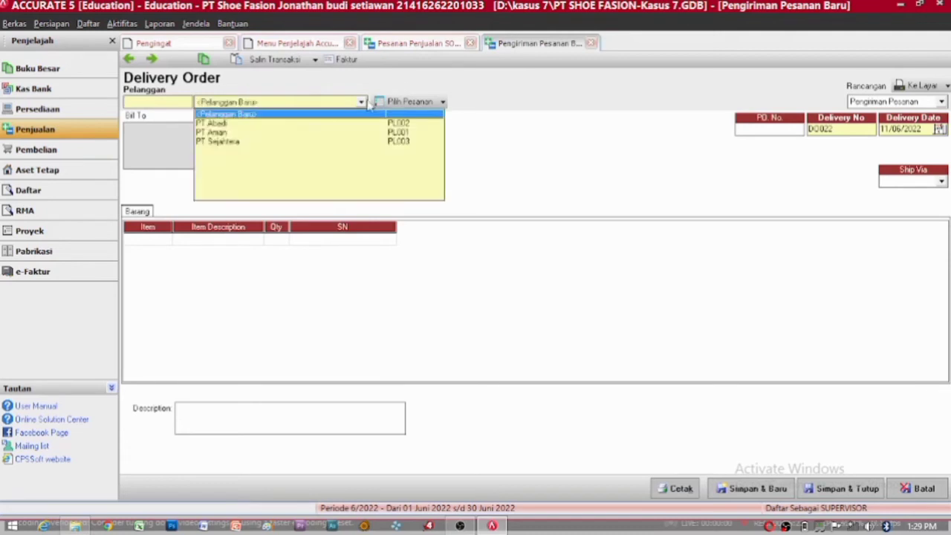
left_click(334, 123)
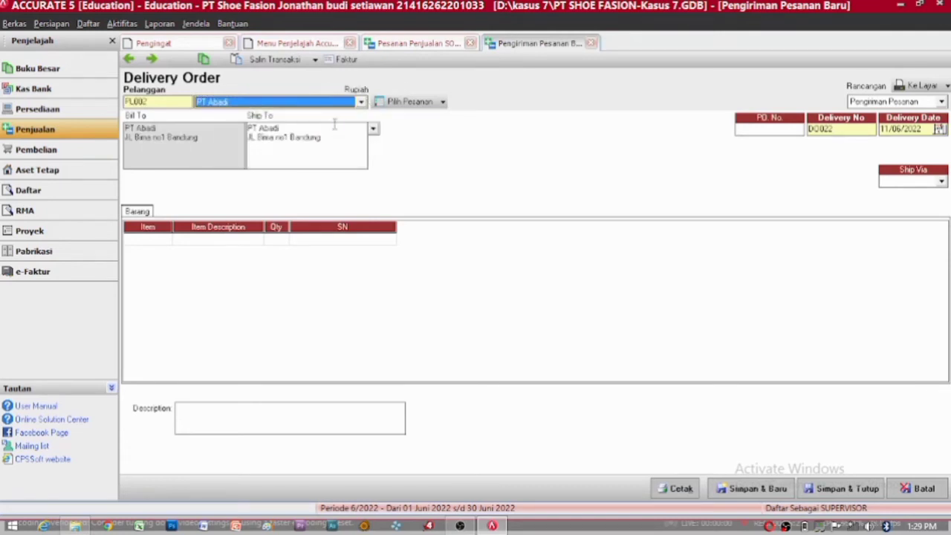
left_click(403, 108)
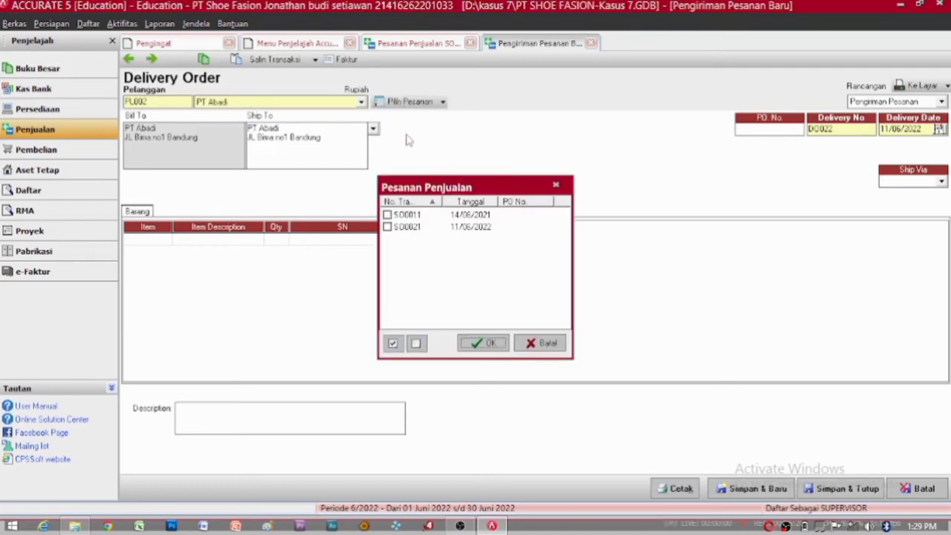
left_click(387, 215)
left_click(485, 347)
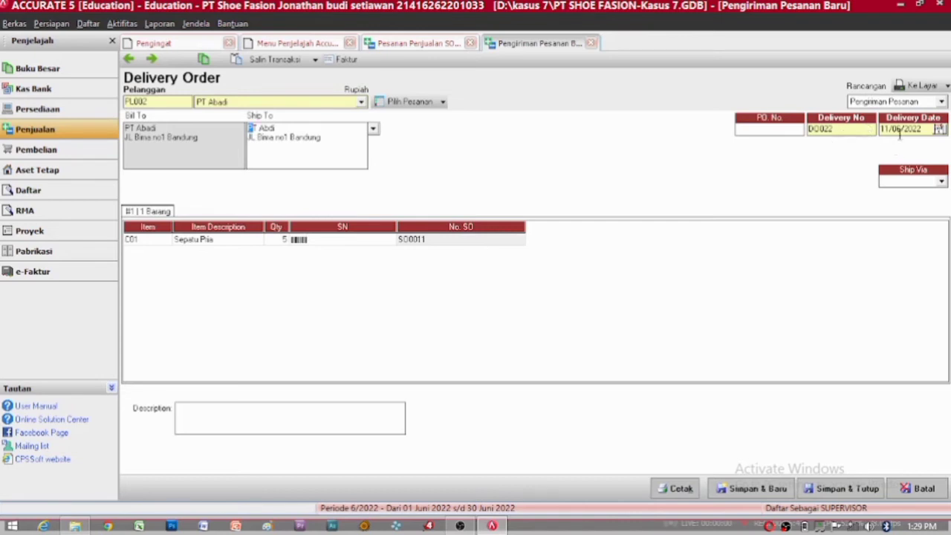
Save and preview DO022, then add the description 'BARANG DIJAGA' and preview it again
left_click(923, 87)
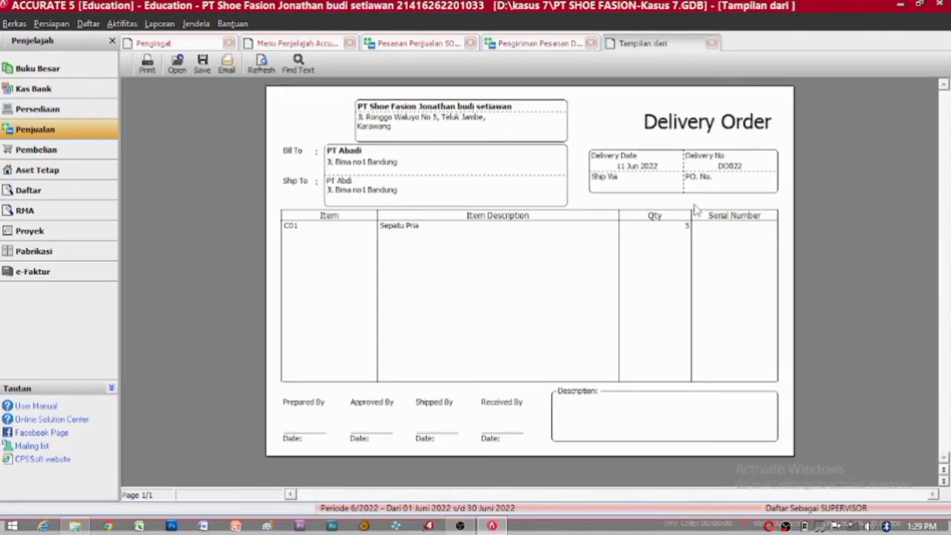
left_click(711, 43)
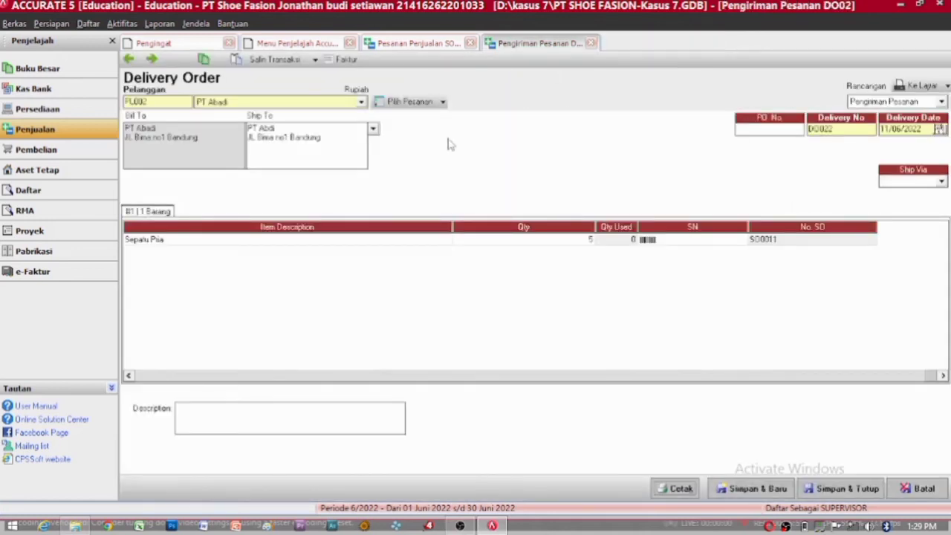
left_click(237, 420)
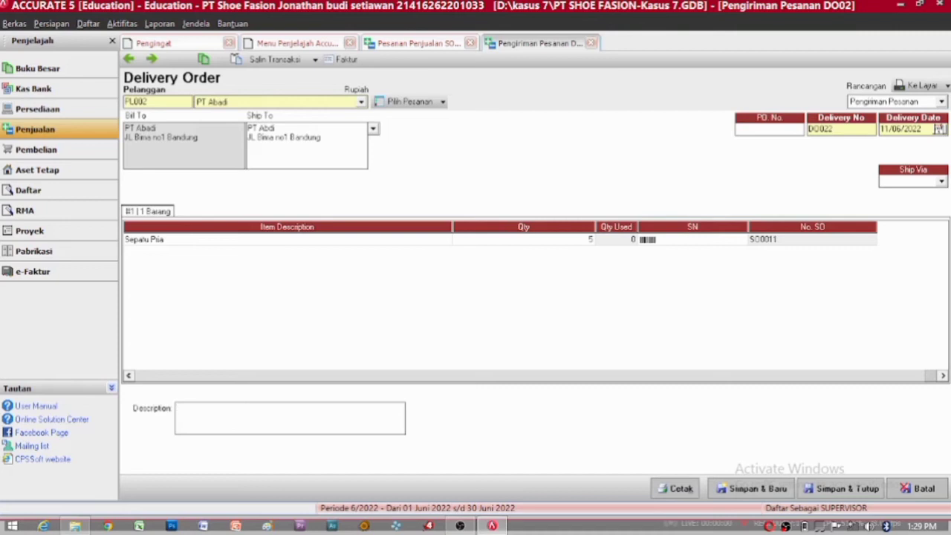
type("BARANG DIJAGA")
left_click(919, 86)
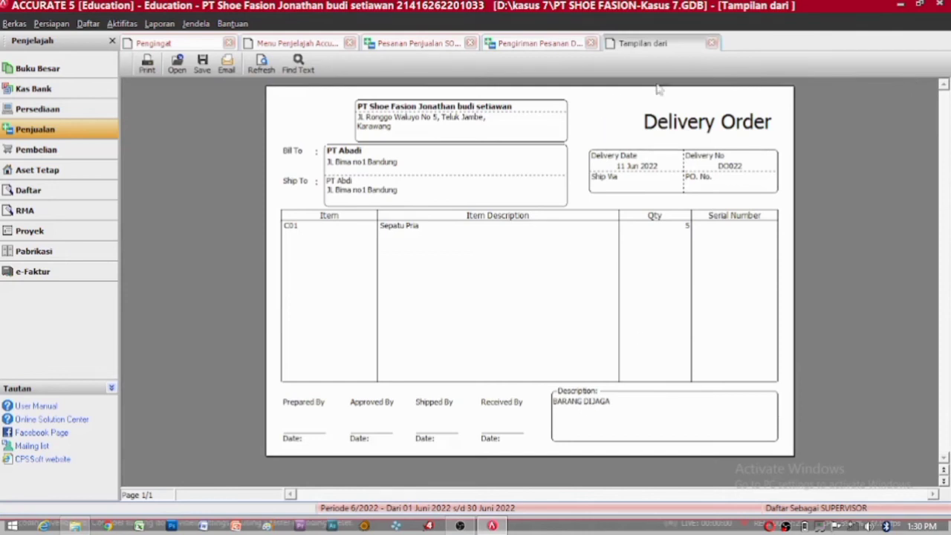
left_click(711, 43)
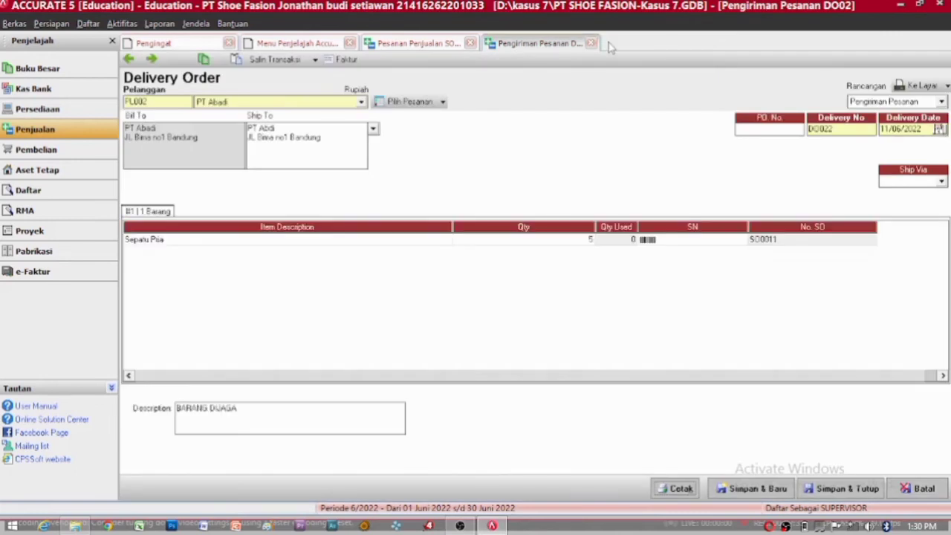
Close the delivery order form and return to the ACCURATE sales menu window
left_click(591, 43)
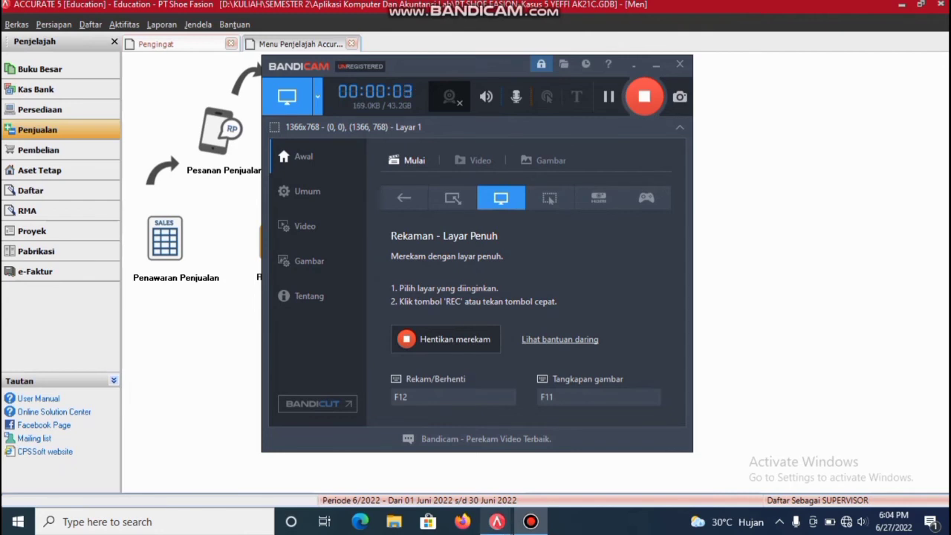
left_click(497, 521)
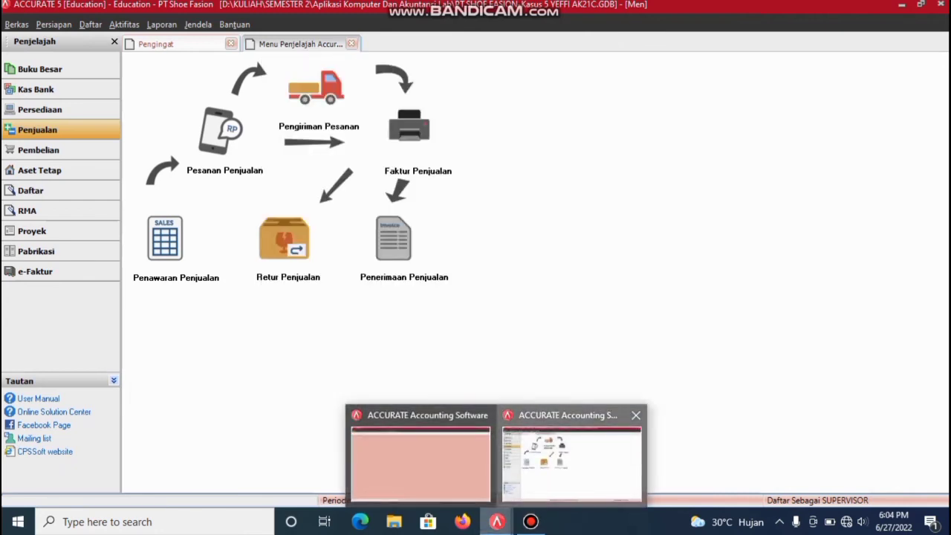
left_click(571, 460)
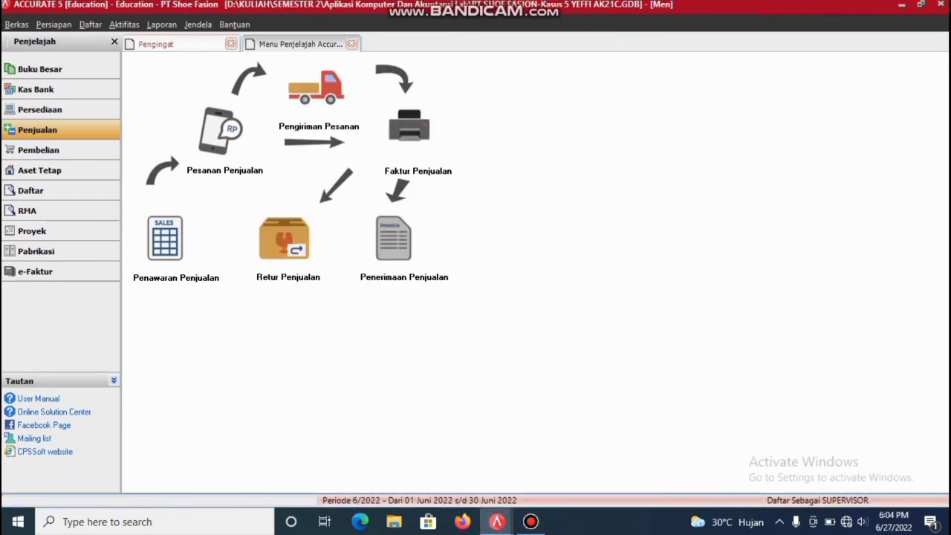
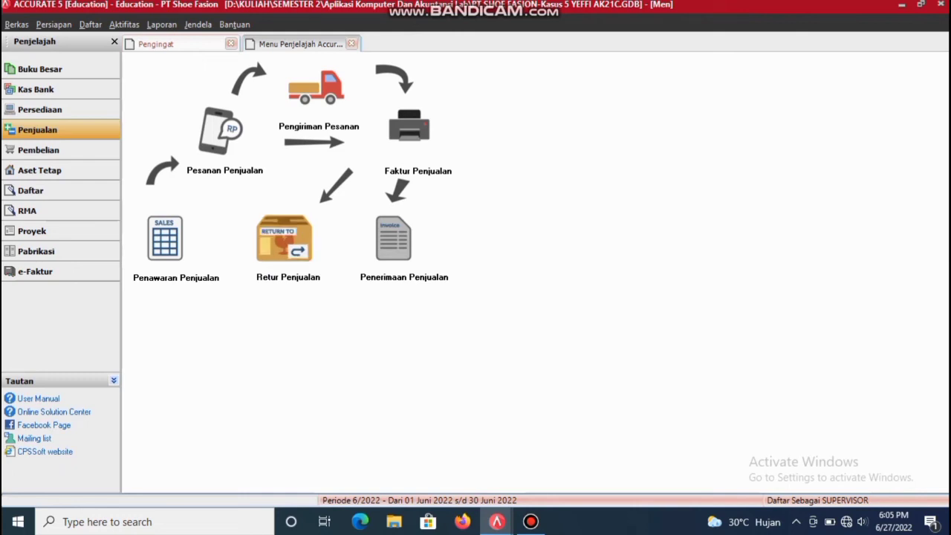
Open a blank Sales Return form (SR No. 1001), then go back to the Penjualan flow overview
left_click(284, 240)
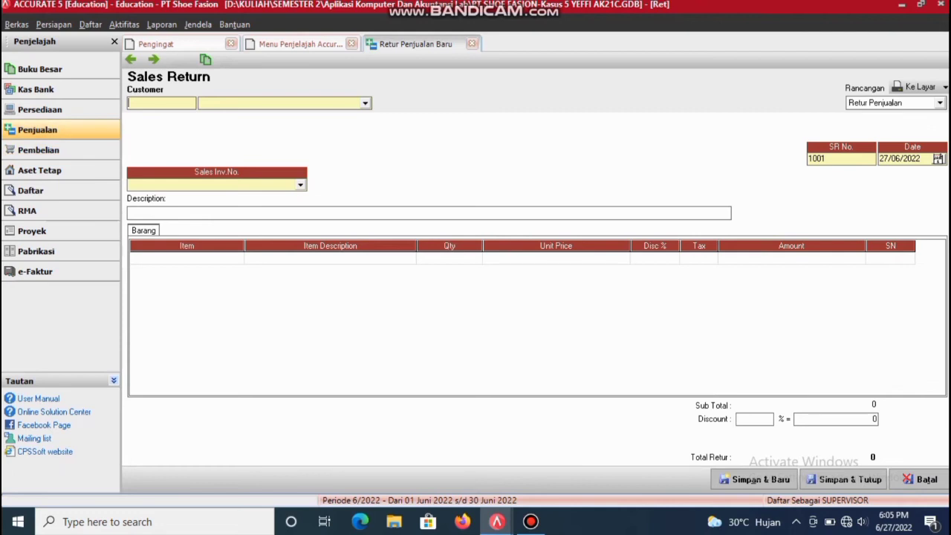
left_click(44, 131)
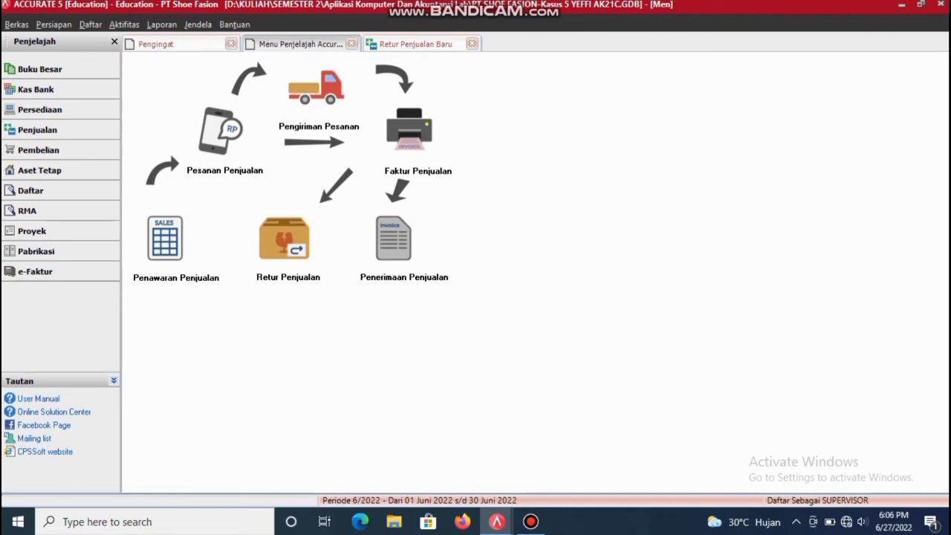
Start Sales Invoice INV022 for customer PT Abadi, with its address and 2/10 n/30 terms
left_click(409, 130)
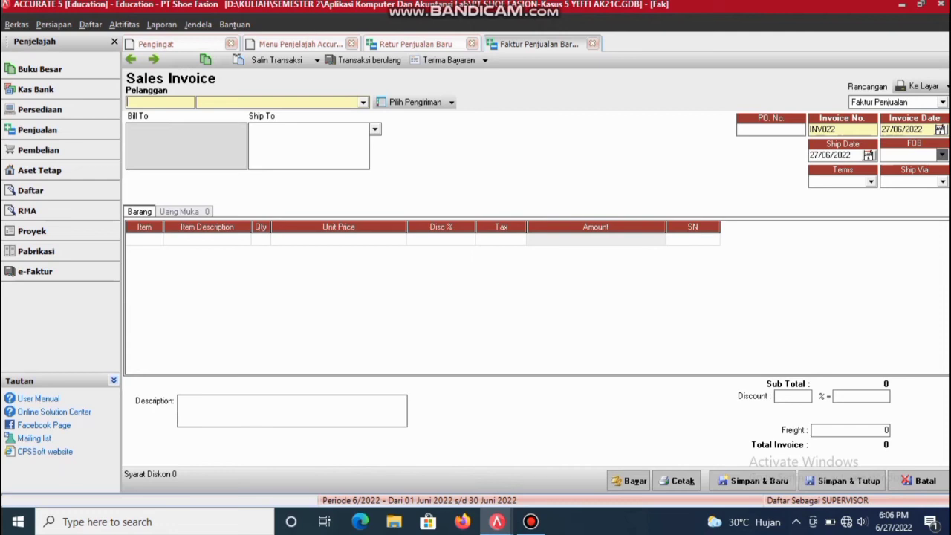
key("alt+Down")
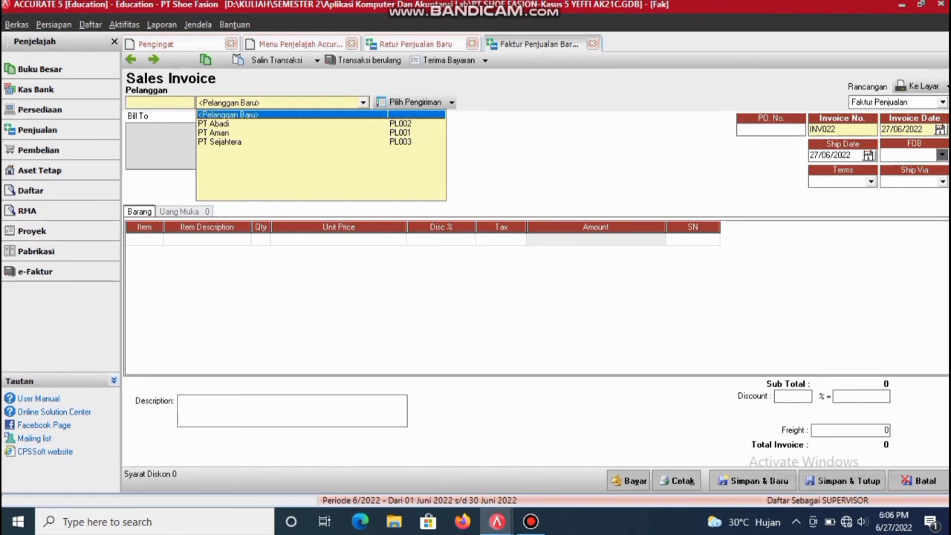
key("Down")
key("Return")
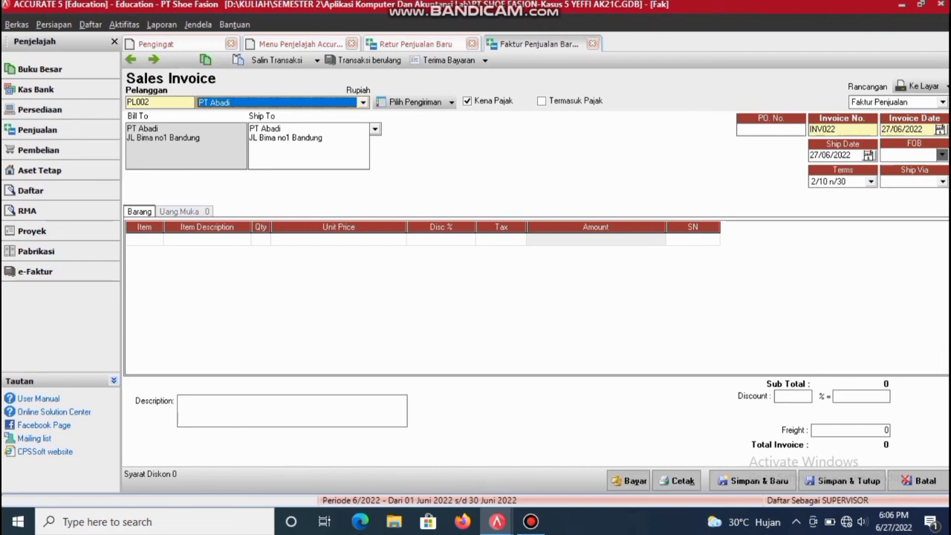
left_click(141, 239)
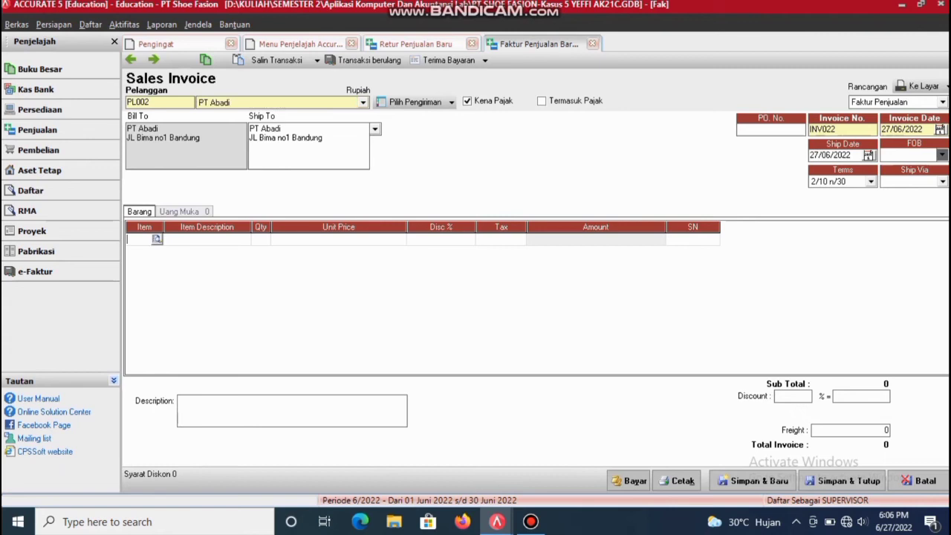
Add line C01 Sepatu Pria at quantity 1, 10% discount, taxed with V (amount Rp 180,000)
left_click(157, 239)
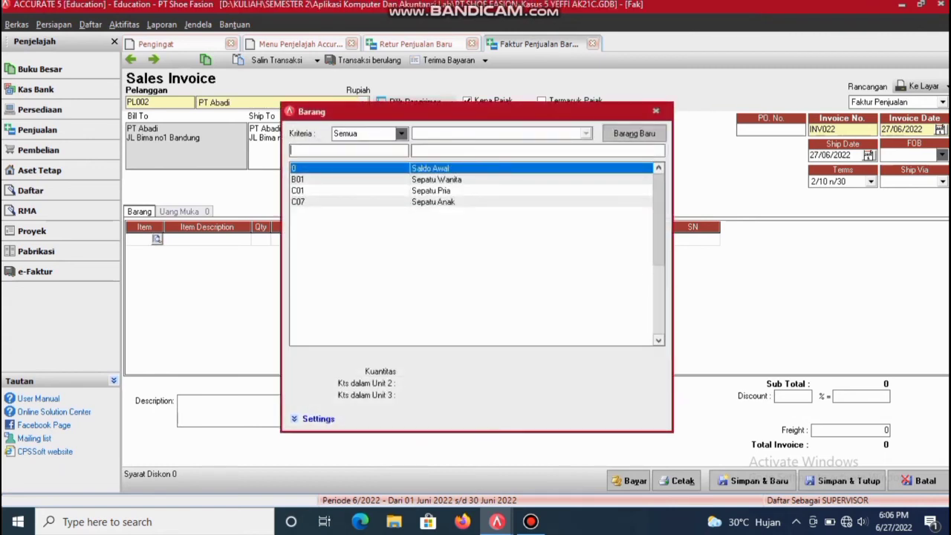
left_click(430, 191)
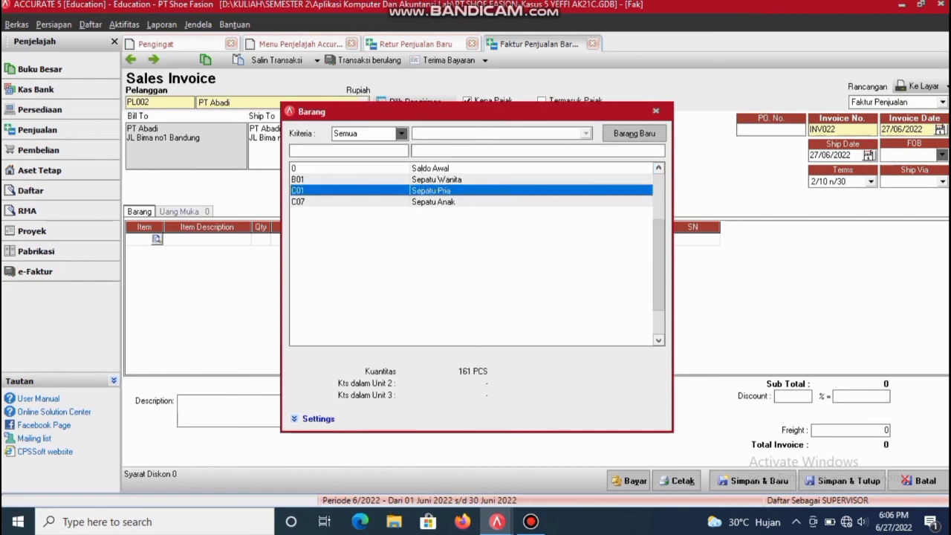
key("Return")
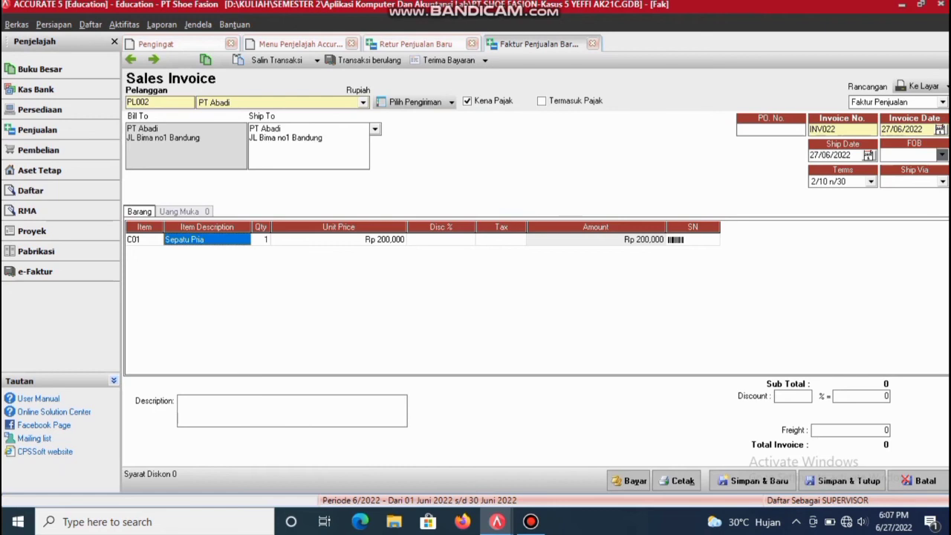
left_click(261, 239)
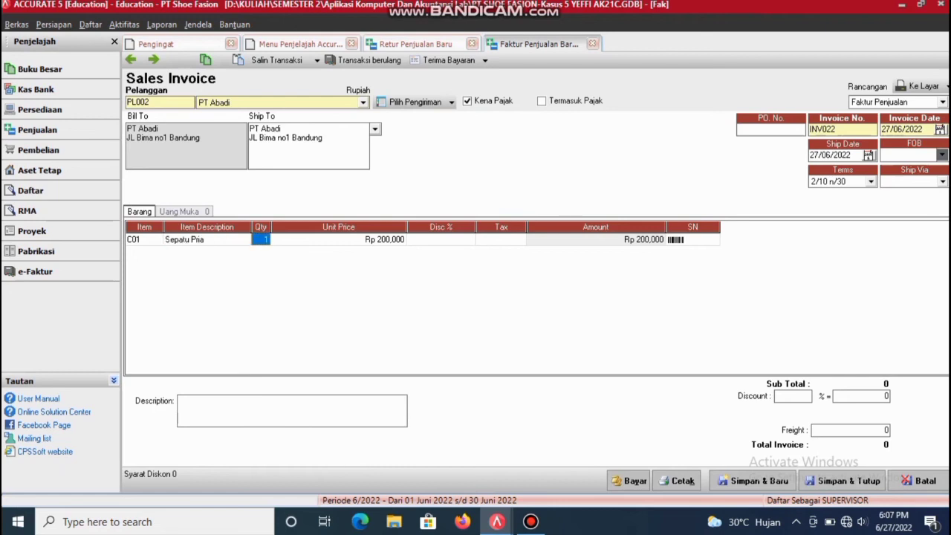
type("10")
key("Tab")
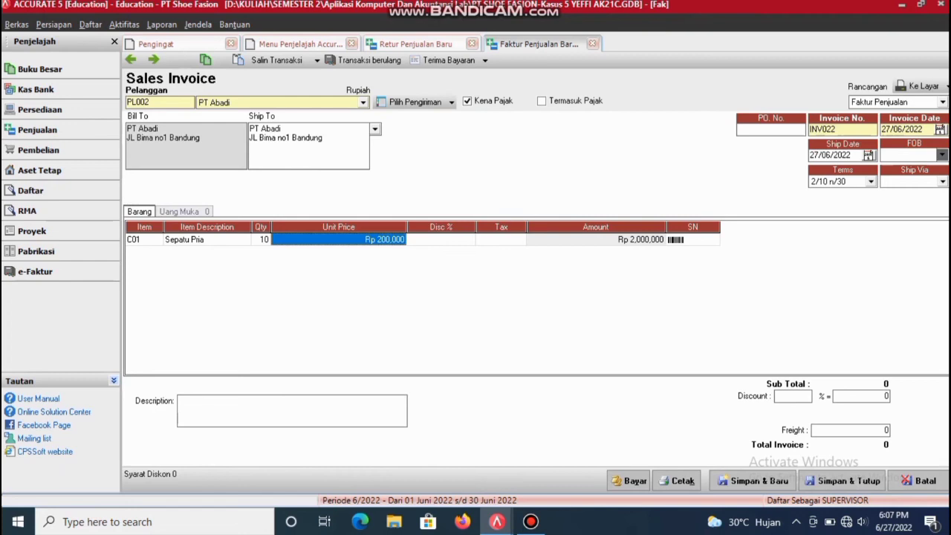
left_click(261, 239)
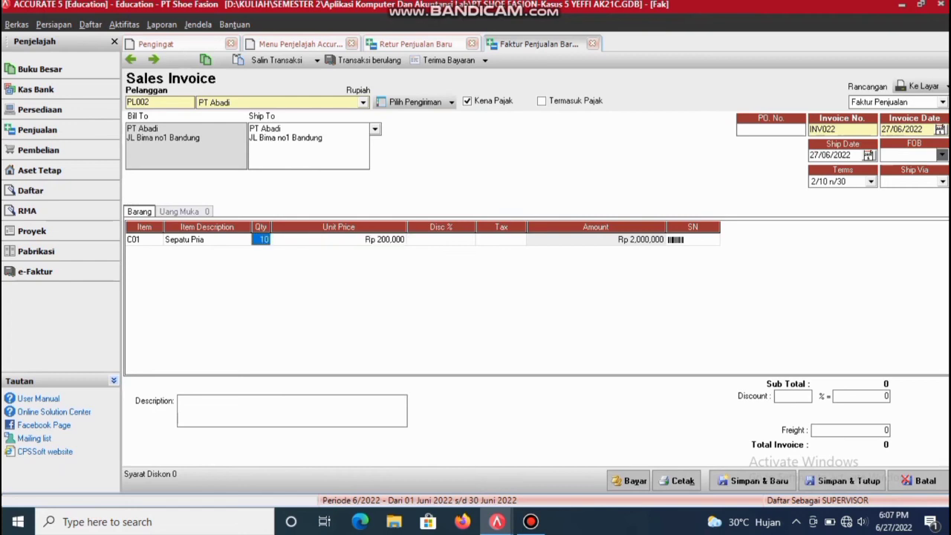
type("1")
left_click(441, 239)
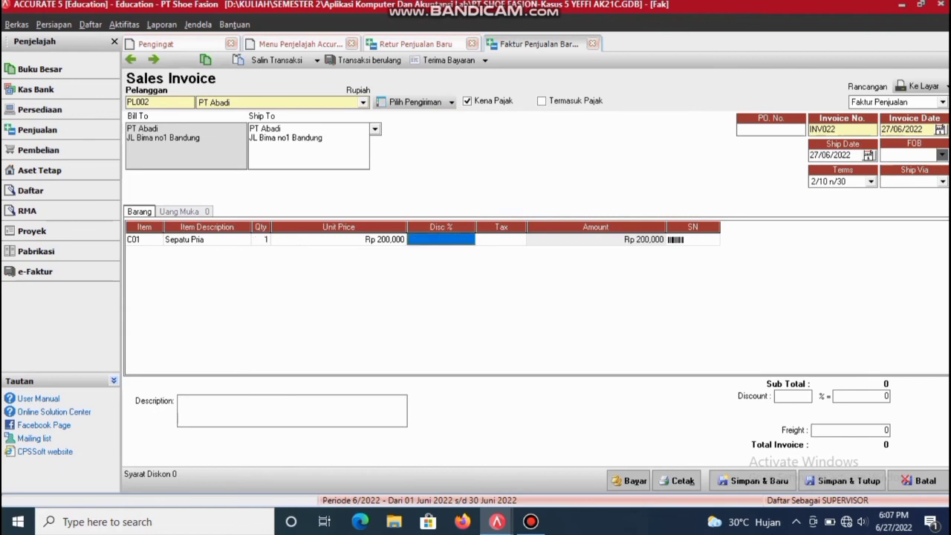
type("10")
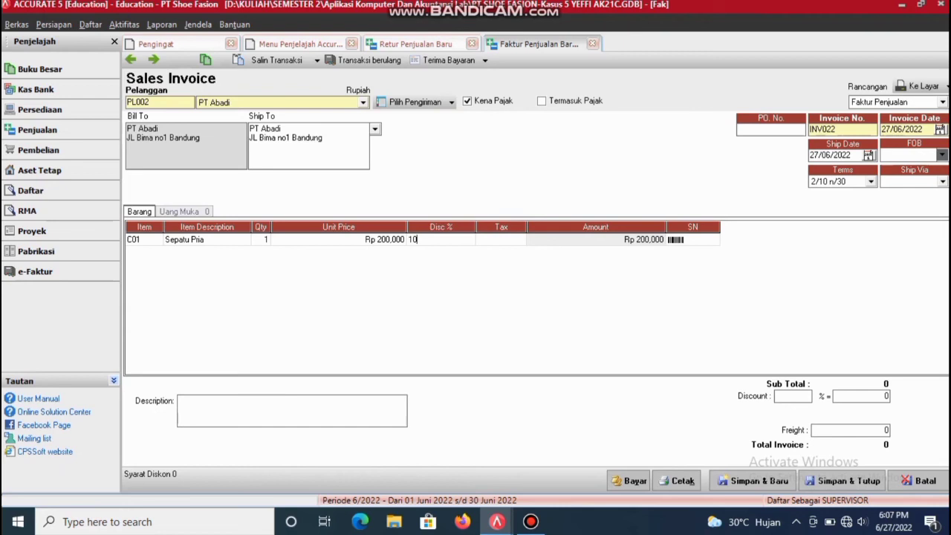
key("Tab")
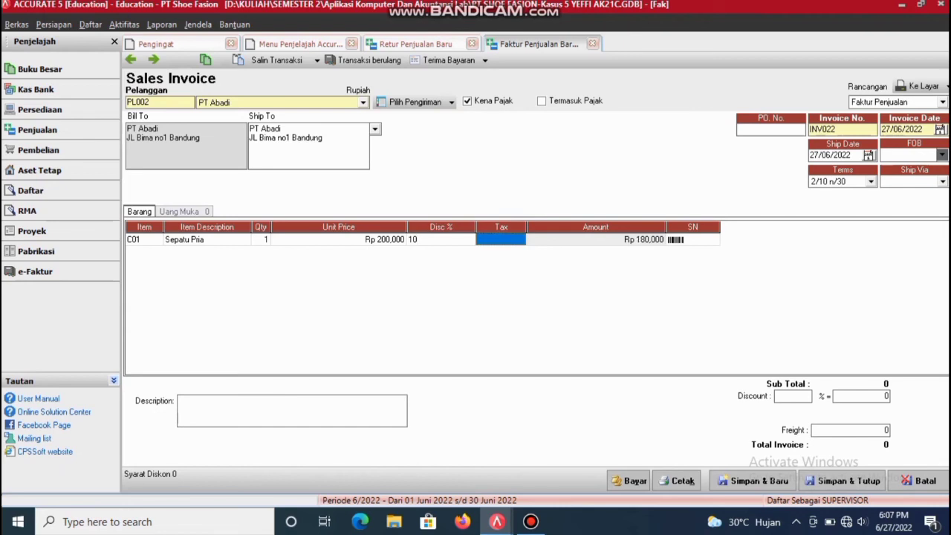
type("V")
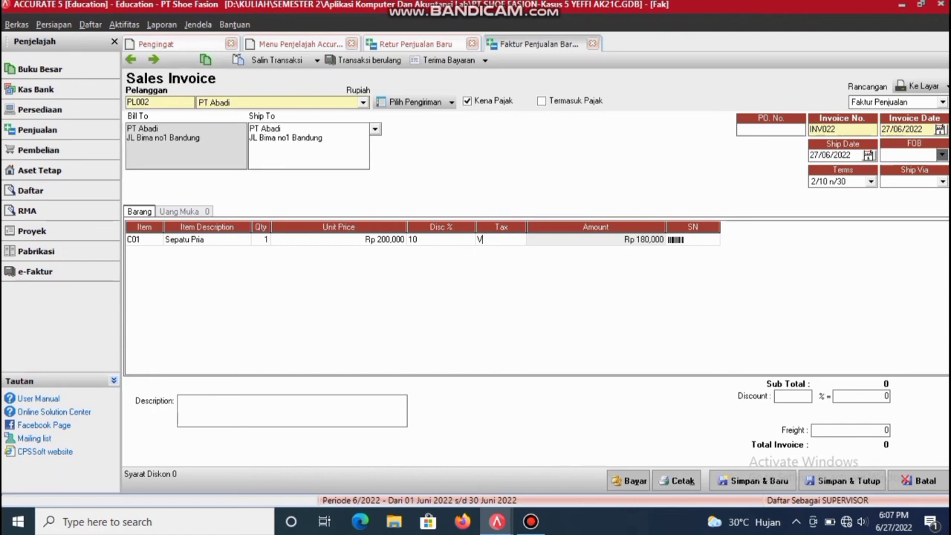
Keep 2/10 n/30 terms and preview invoice INV022, totalling 199,800, on screen
left_click(871, 181)
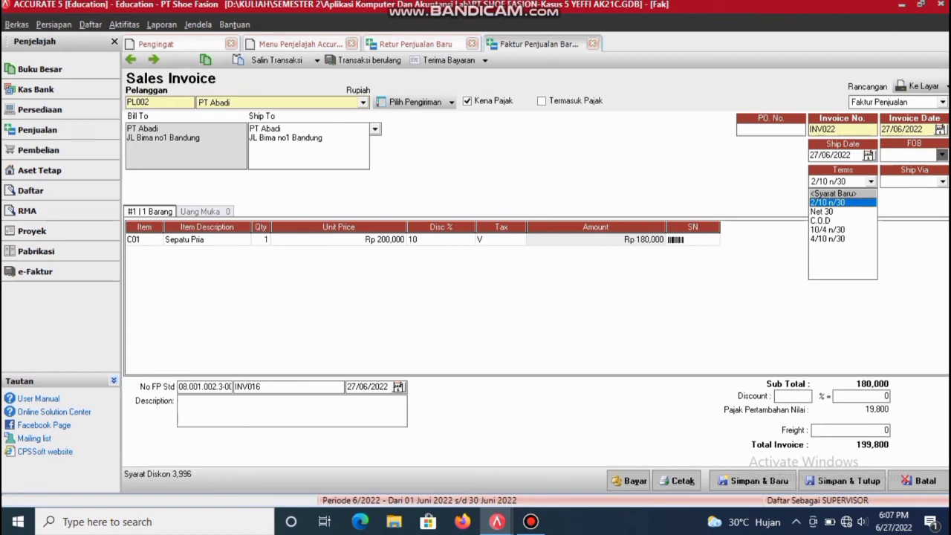
left_click(827, 203)
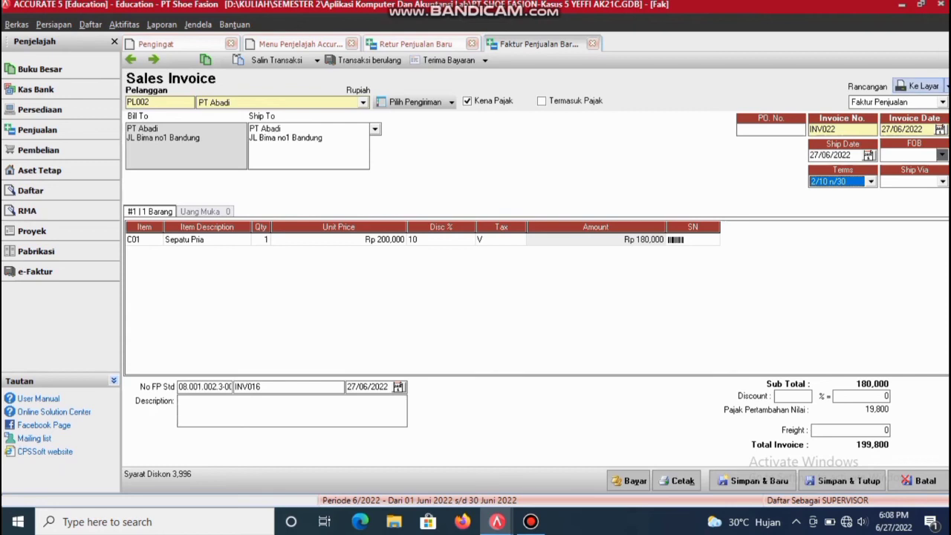
left_click(922, 86)
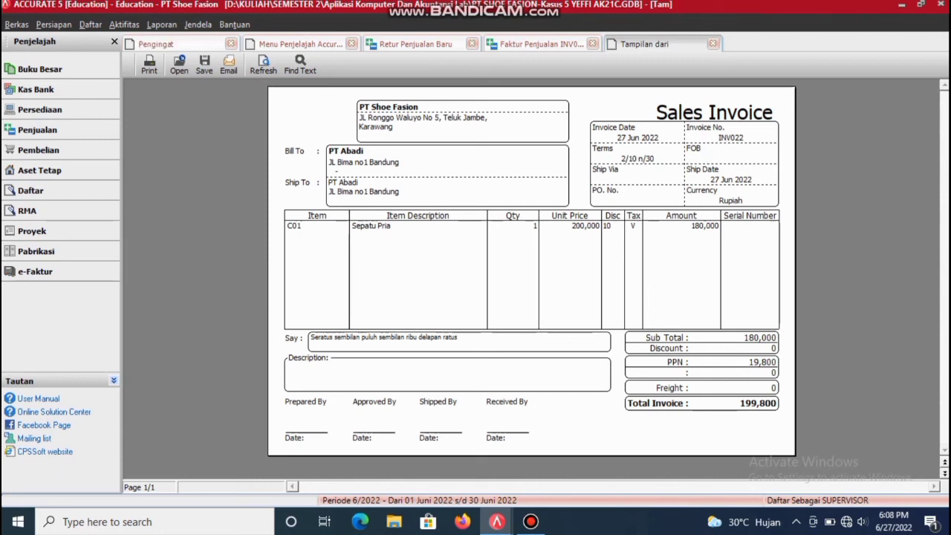
Start a new Customer Receipt (Form No. 1020) with PT Abadi as the paying customer
left_click(37, 129)
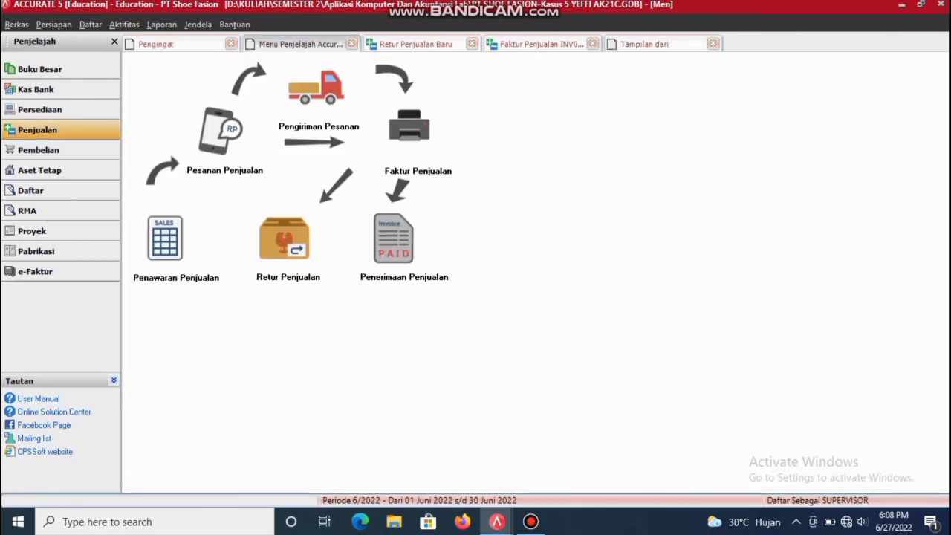
left_click(394, 239)
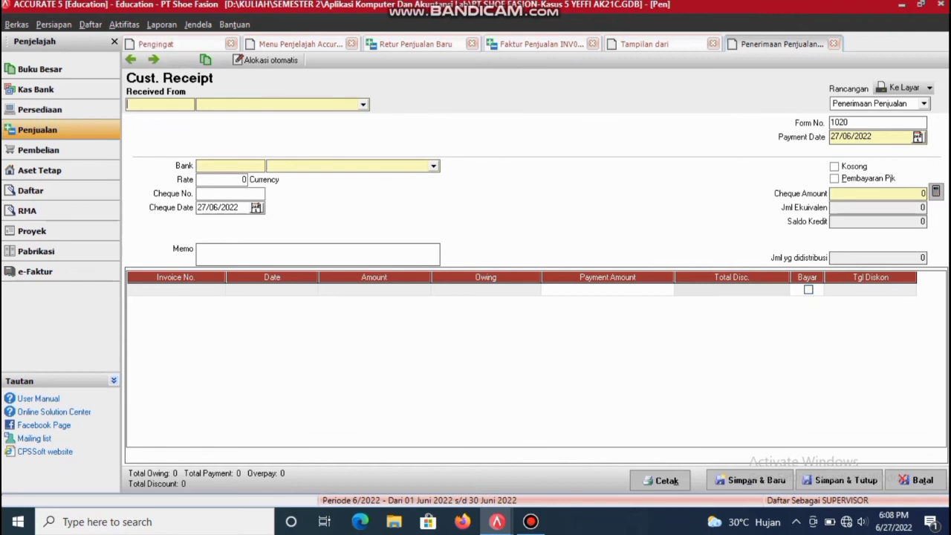
left_click(362, 104)
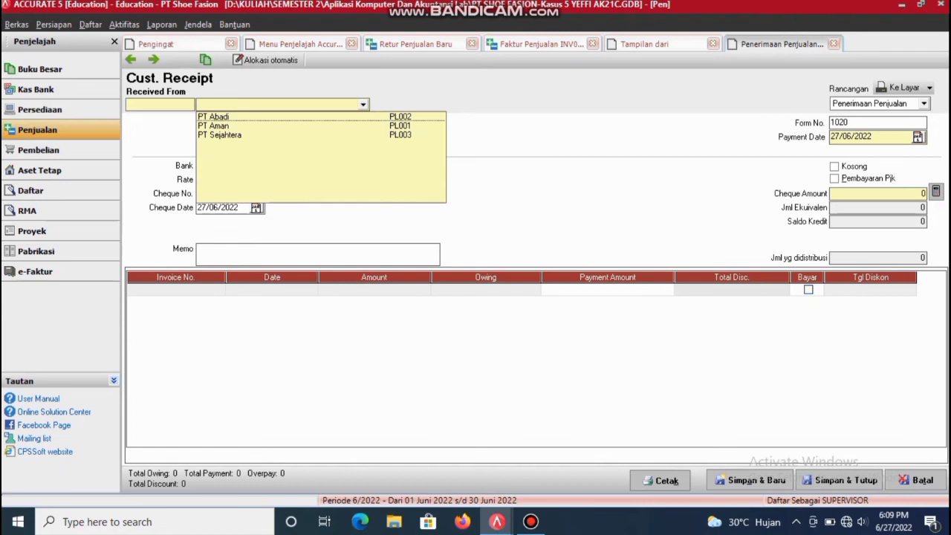
key("Return")
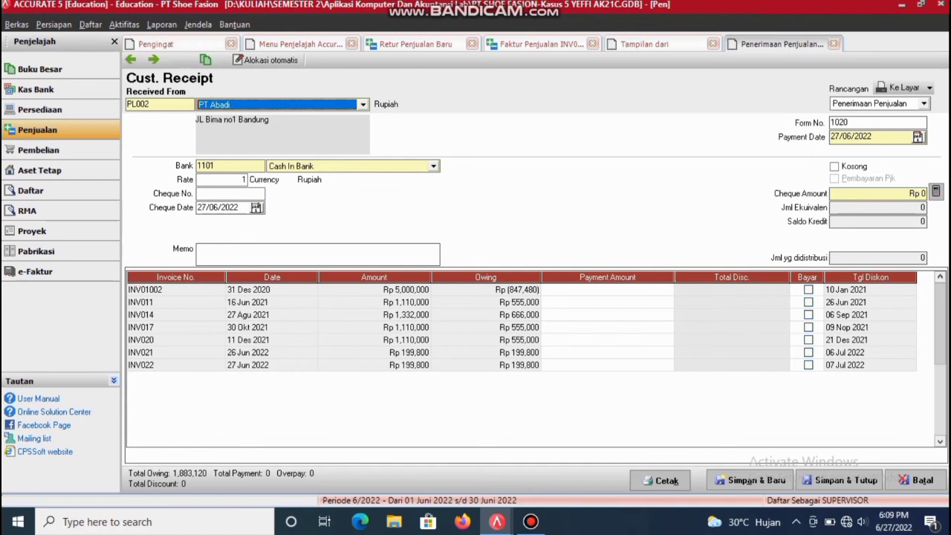
Pay Rp 852,480 on INV01002, set the cheque amount to 852,480, and preview the receipt
left_click(608, 289)
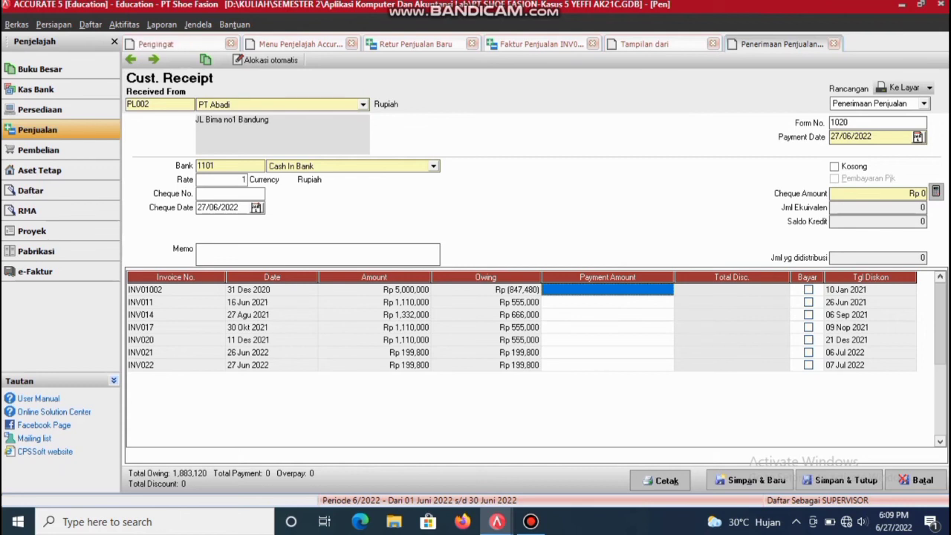
type("8")
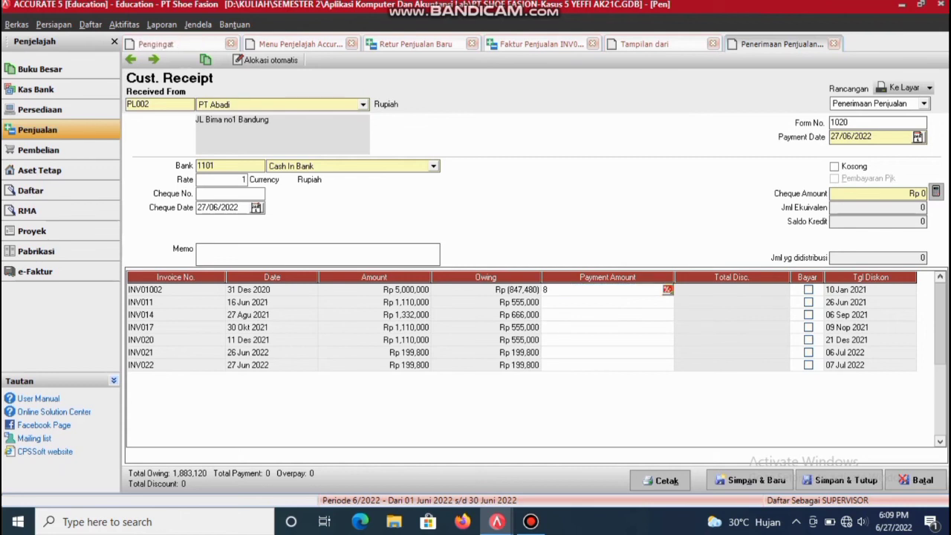
type("52480")
left_click(877, 194)
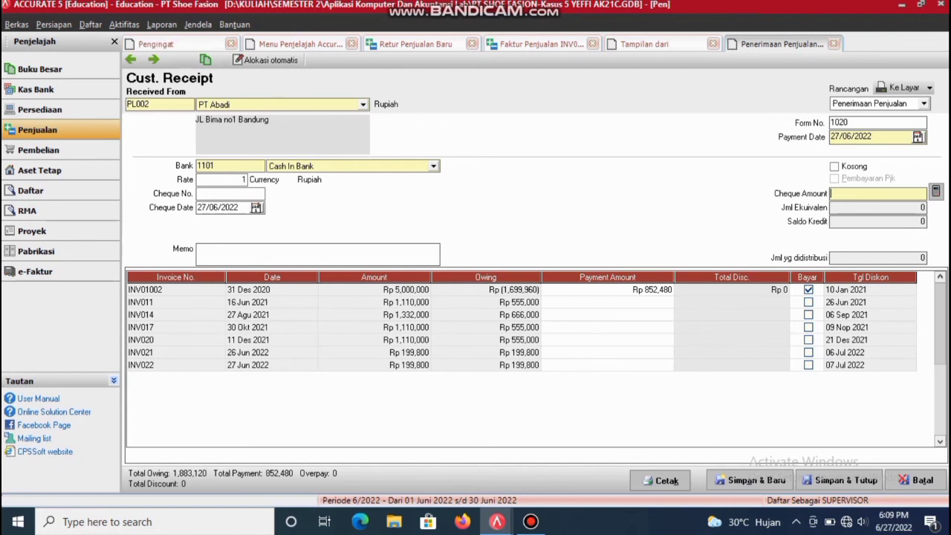
type("852480")
left_click(901, 207)
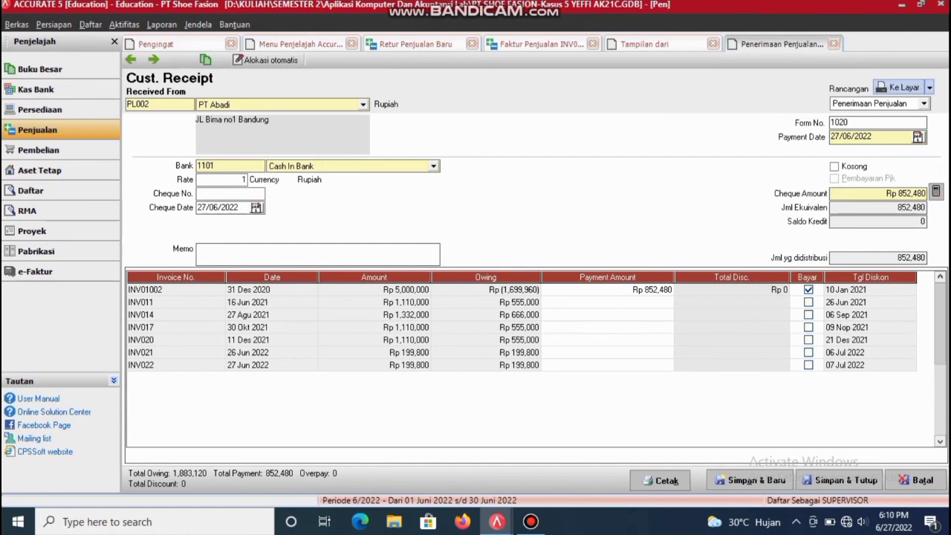
left_click(897, 88)
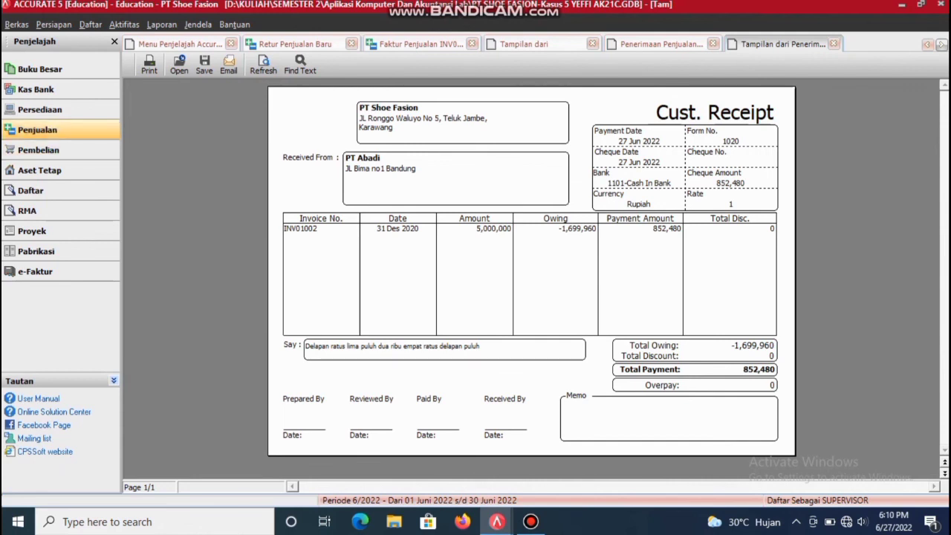
Close the receipt preview and open a new, empty Sales Return form
left_click(37, 130)
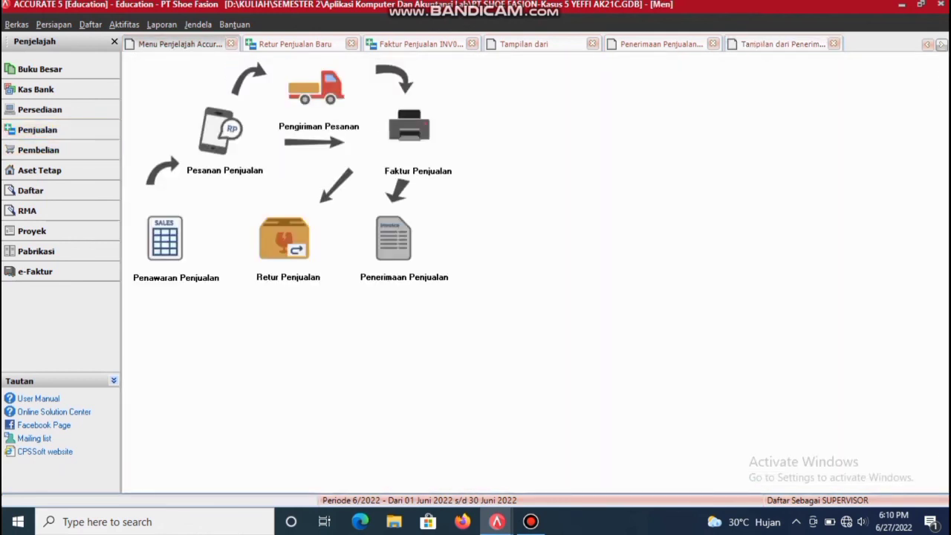
left_click(284, 238)
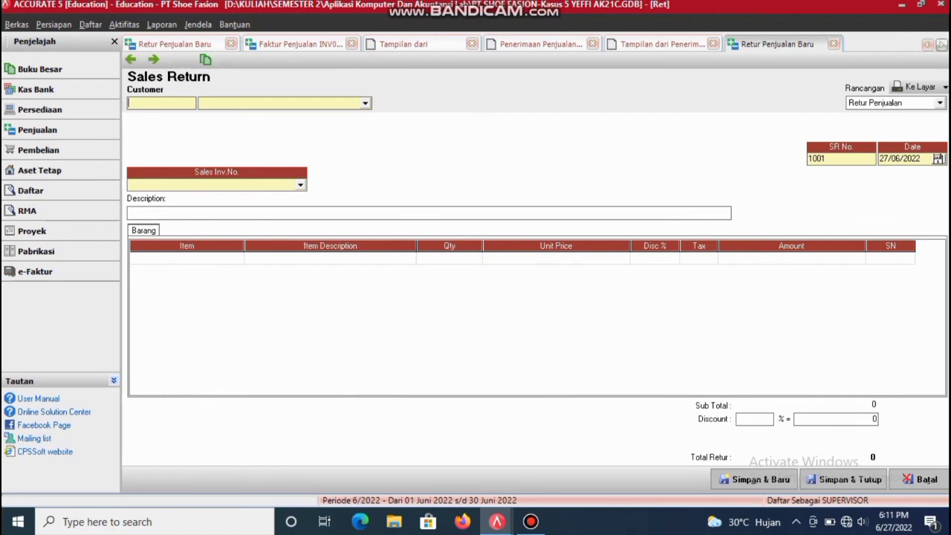
Choose PT Abadi (PL002) as the return's customer and move into the first item row
left_click(365, 103)
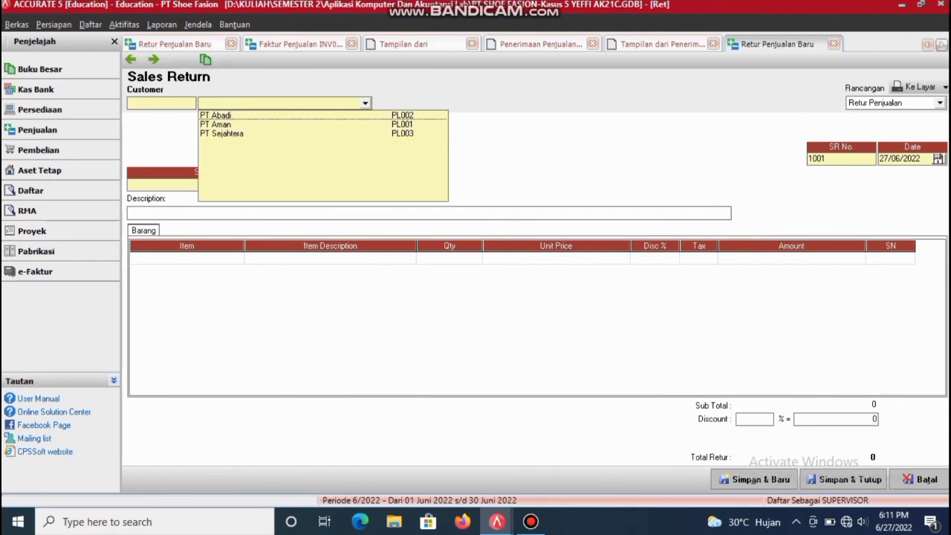
key("Return")
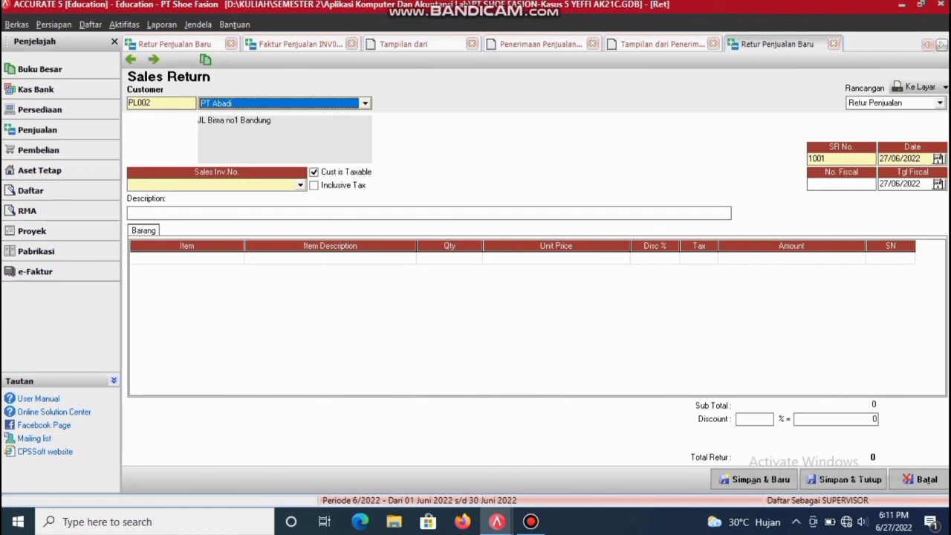
left_click(654, 258)
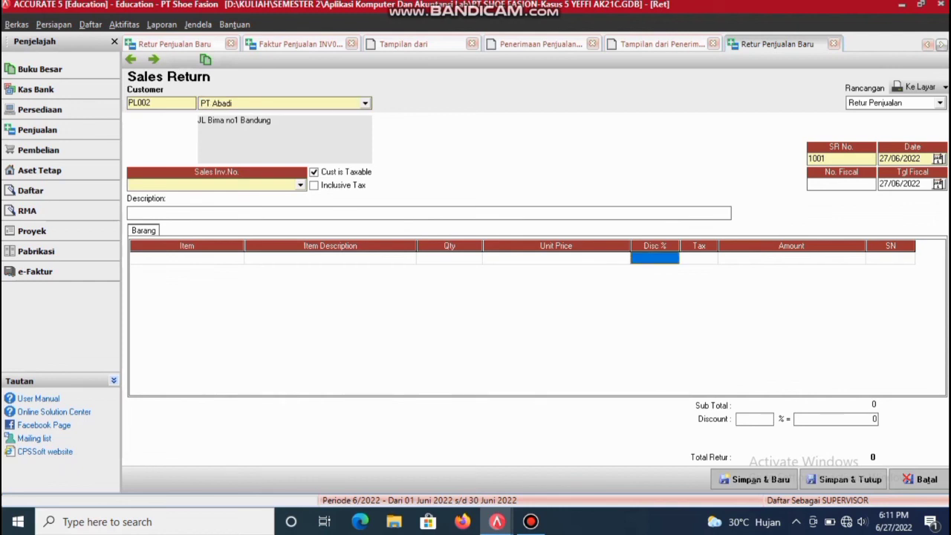
left_click(330, 258)
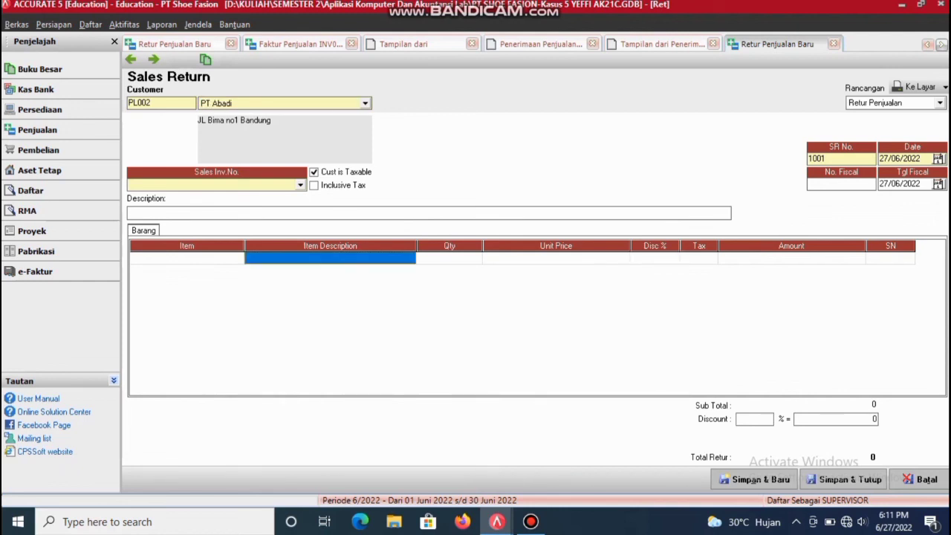
left_click(329, 258)
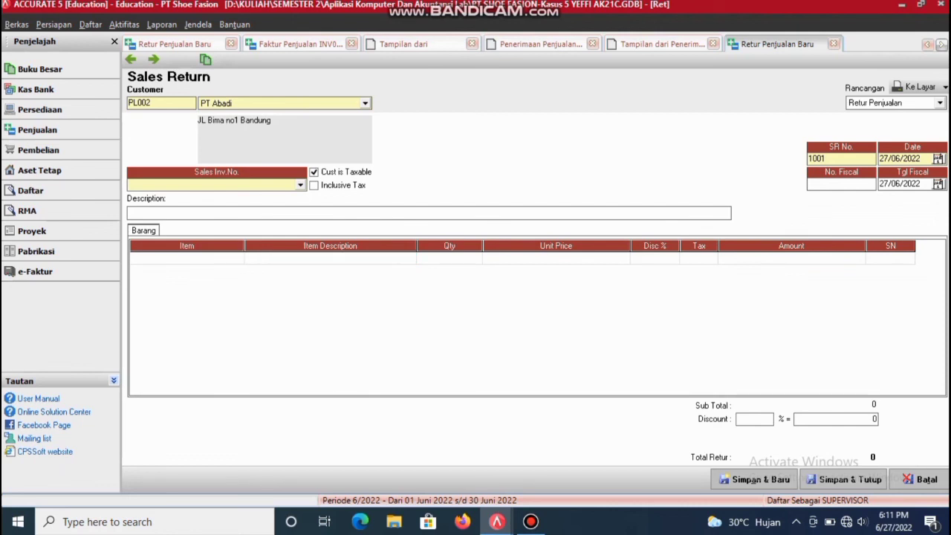
Step through the first row's item, description, quantity and price cells, then bring up the Sales Inv.No. list
left_click(186, 257)
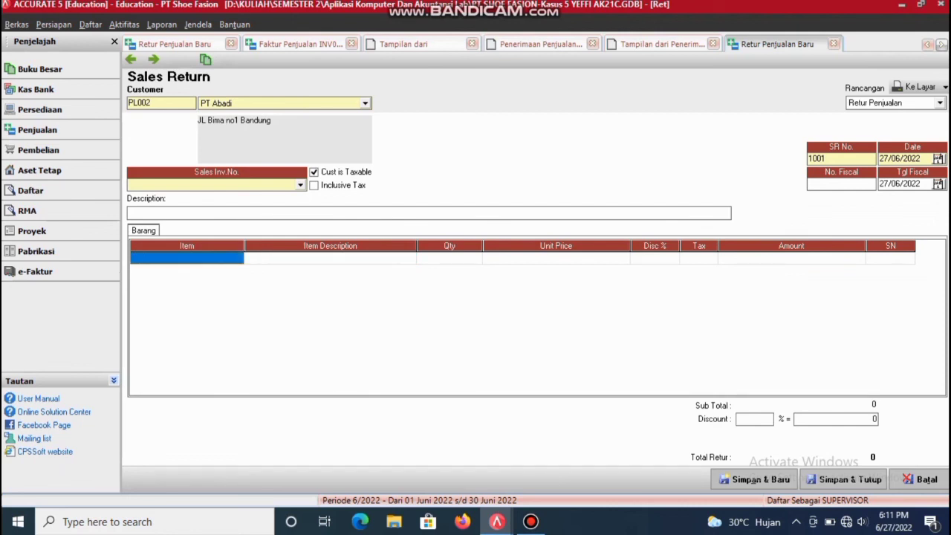
left_click(330, 257)
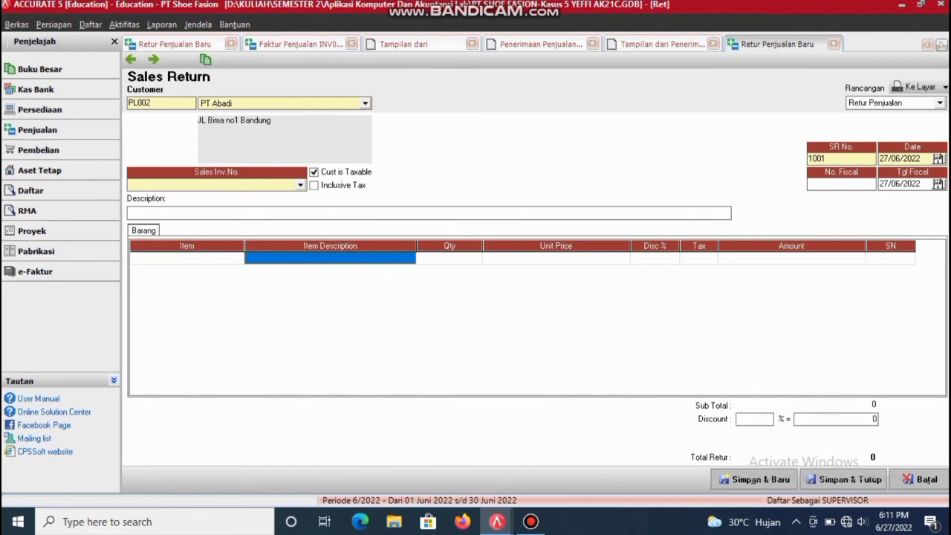
left_click(329, 258)
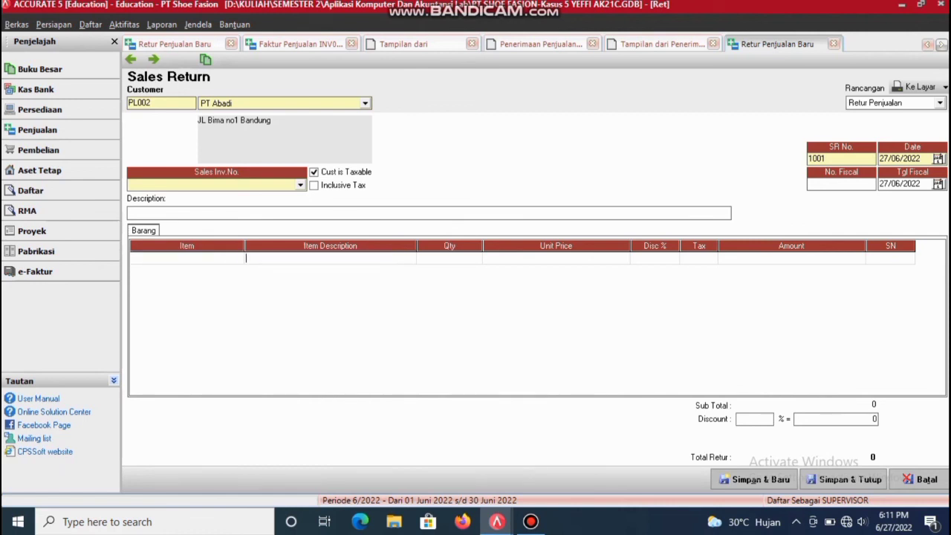
left_click(449, 258)
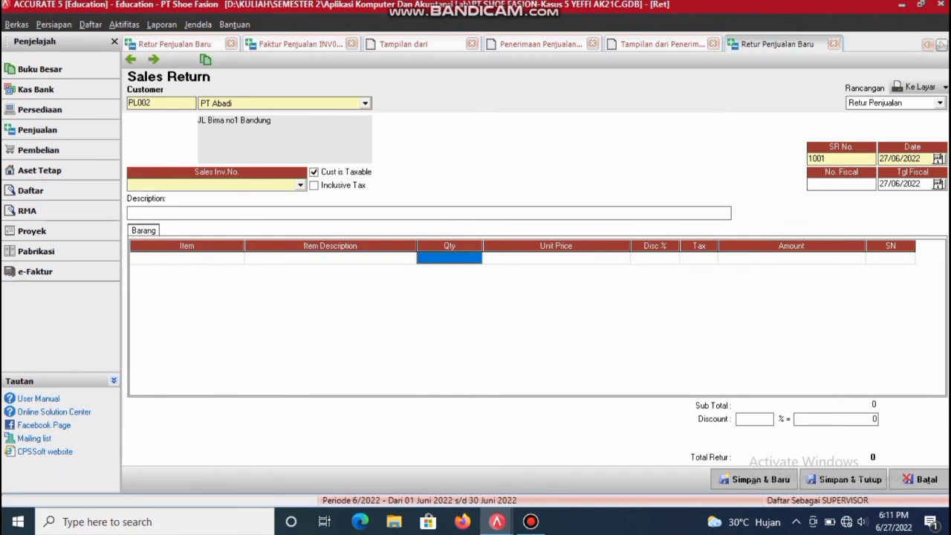
left_click(555, 258)
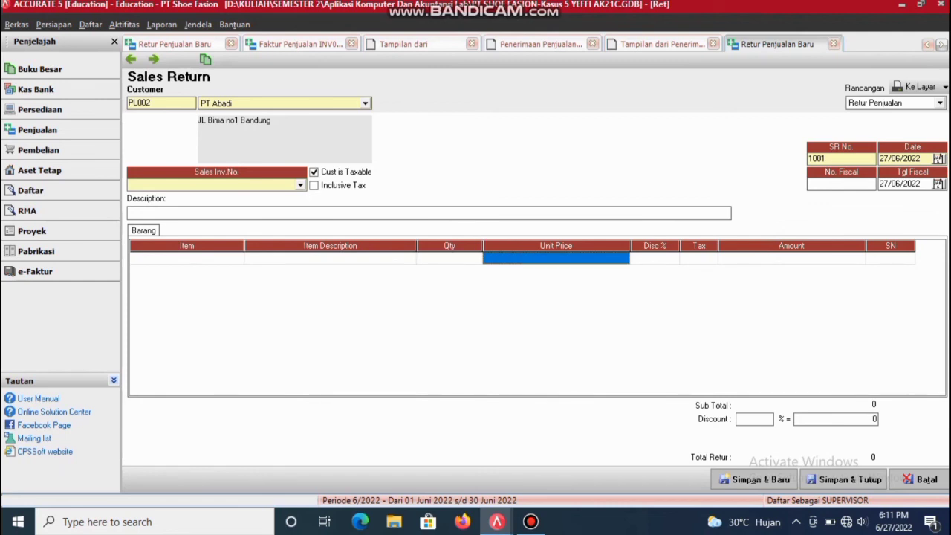
left_click(187, 258)
left_click(330, 258)
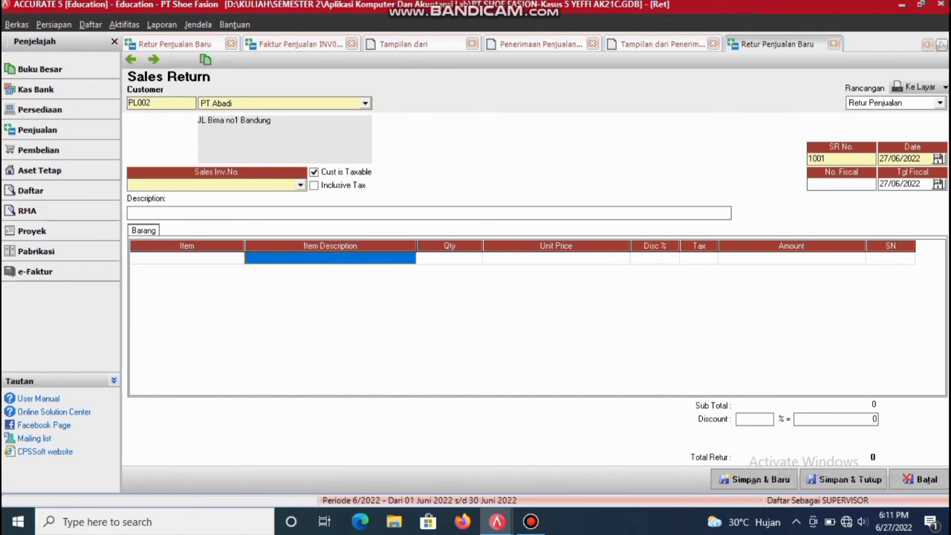
left_click(330, 257)
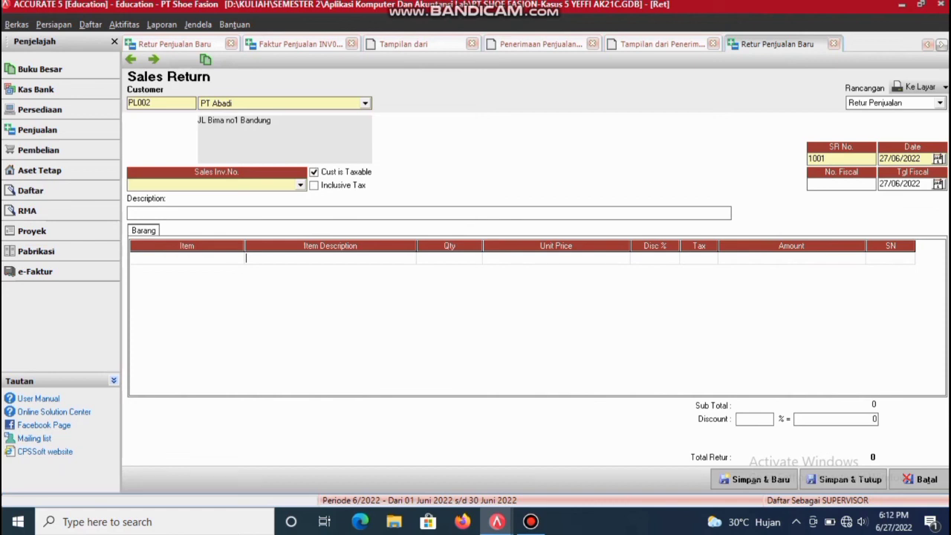
left_click(186, 258)
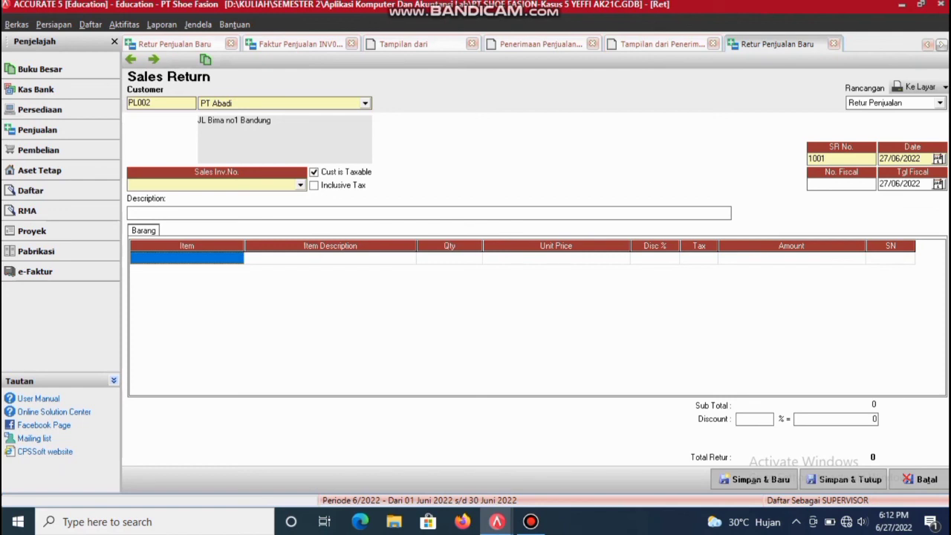
left_click(300, 185)
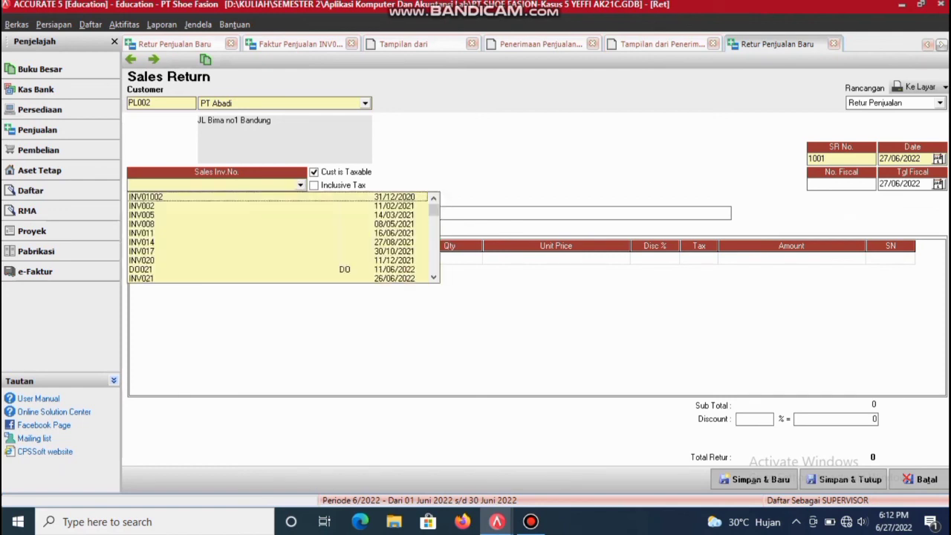
Link the sales return to invoice INV01002 and check its item list without choosing an item
key("Down")
key("Return")
left_click(330, 258)
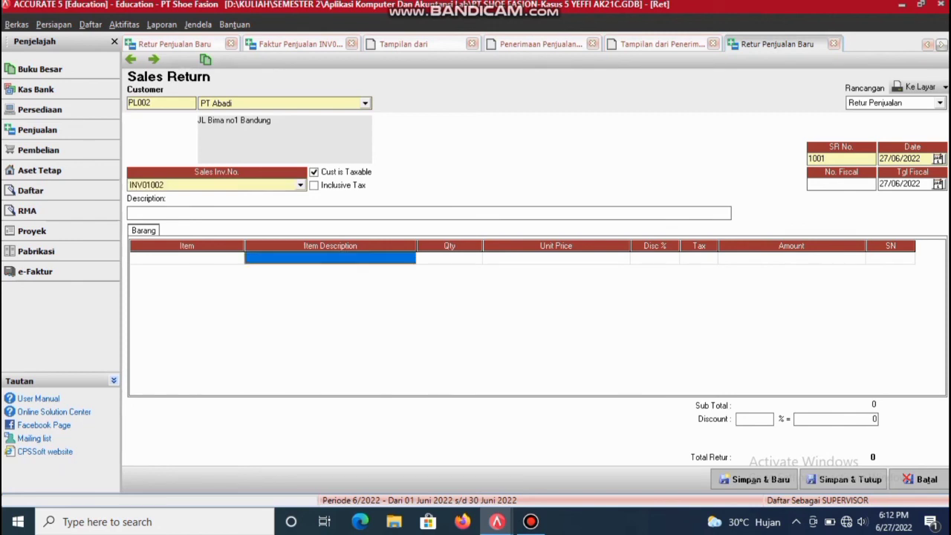
left_click(330, 258)
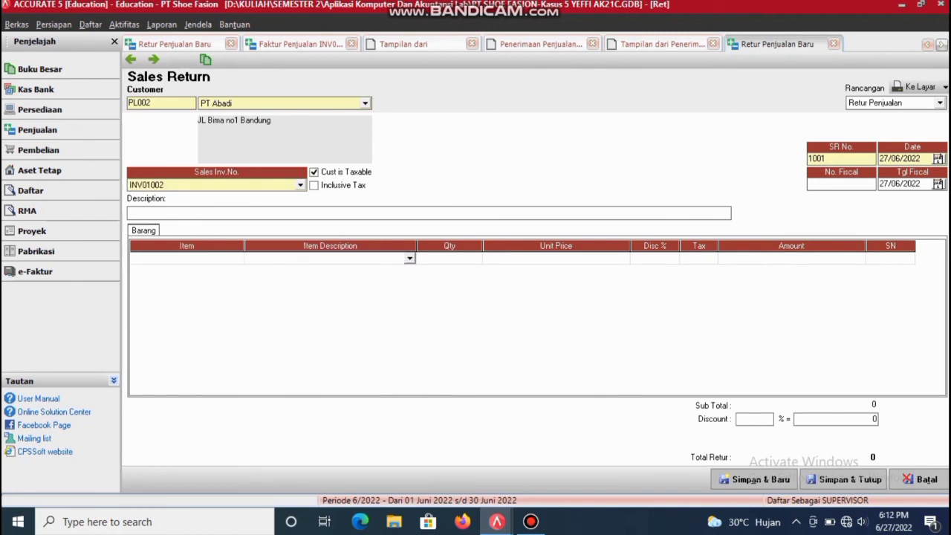
left_click(409, 258)
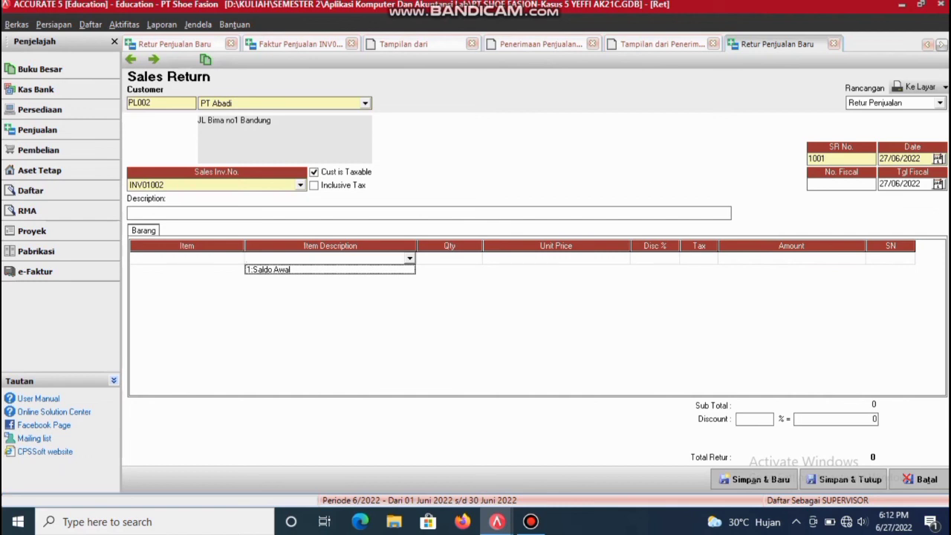
key("Escape")
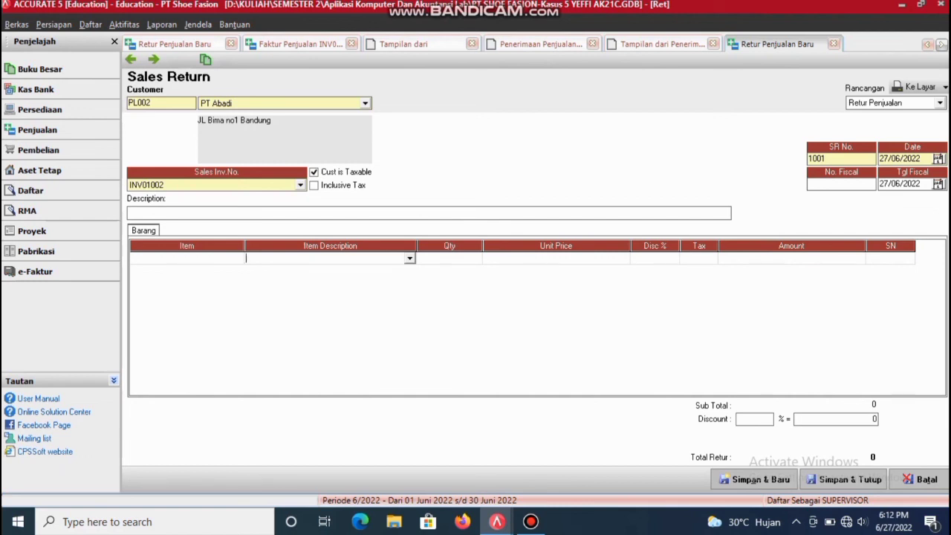
left_click(300, 185)
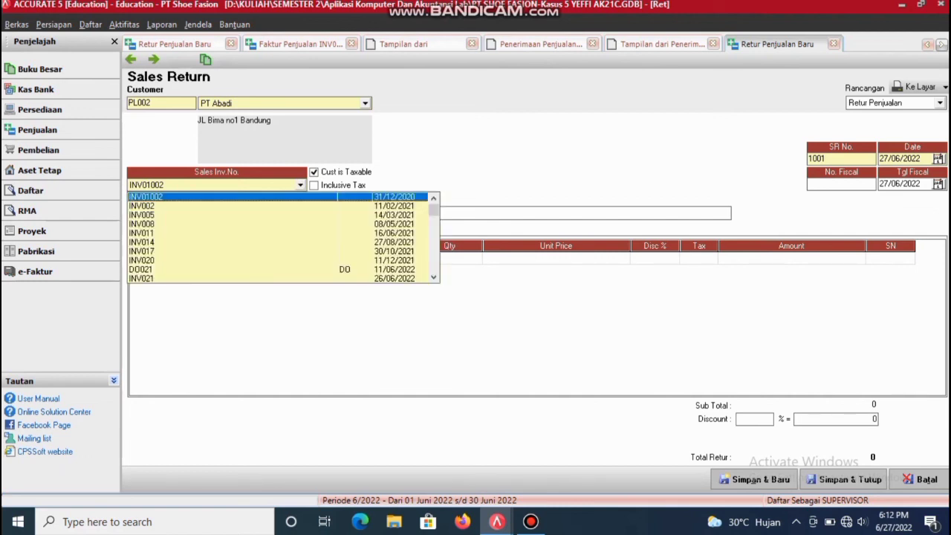
key("Escape")
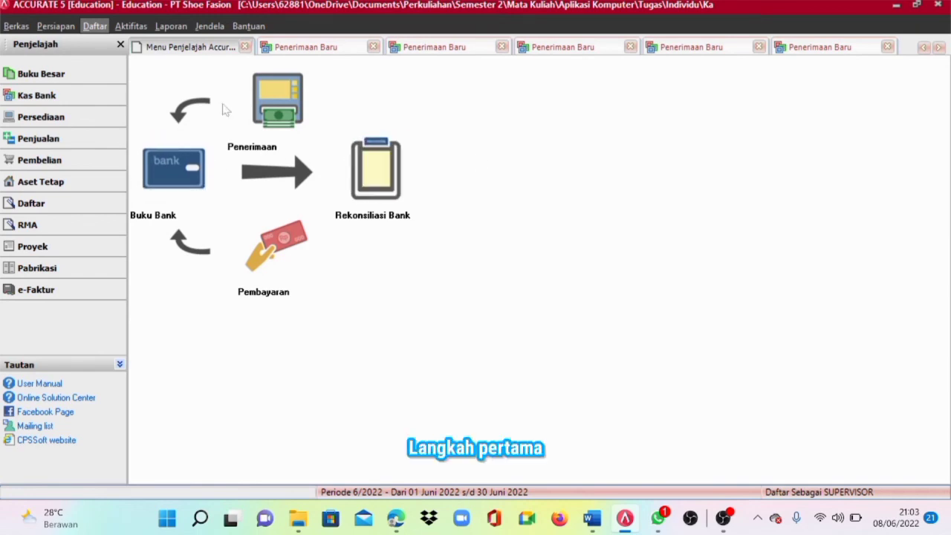
Start a new Other Deposit into 1101 Cash In Bank
left_click(277, 104)
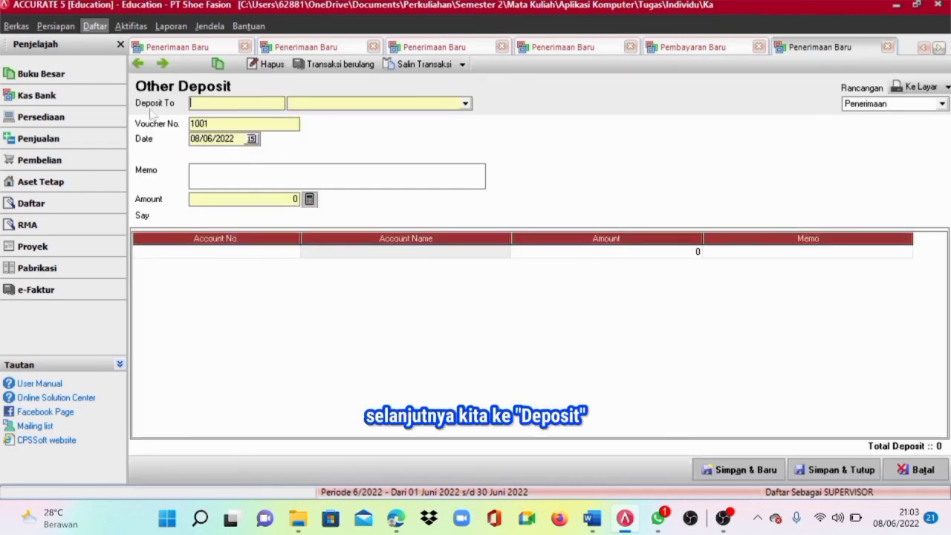
left_click(465, 104)
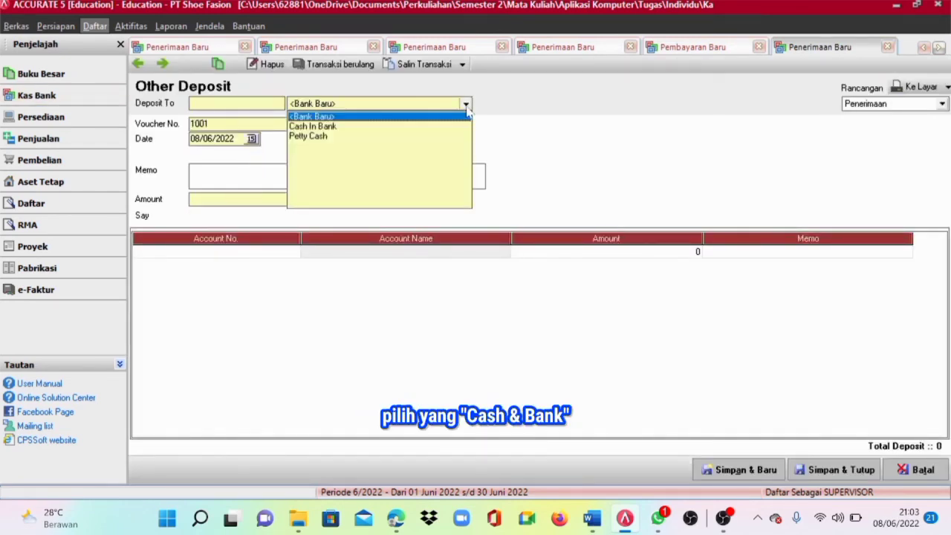
left_click(310, 130)
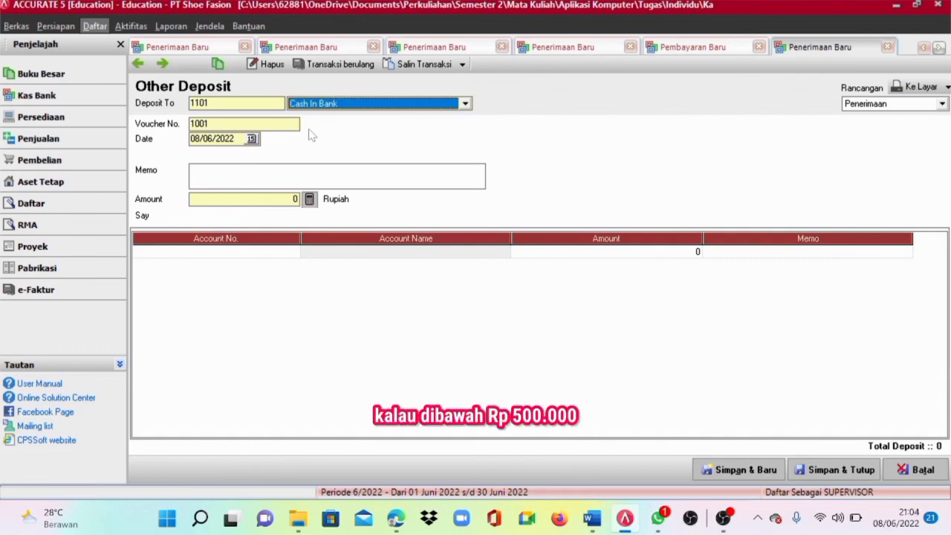
left_click(468, 109)
left_click(502, 117)
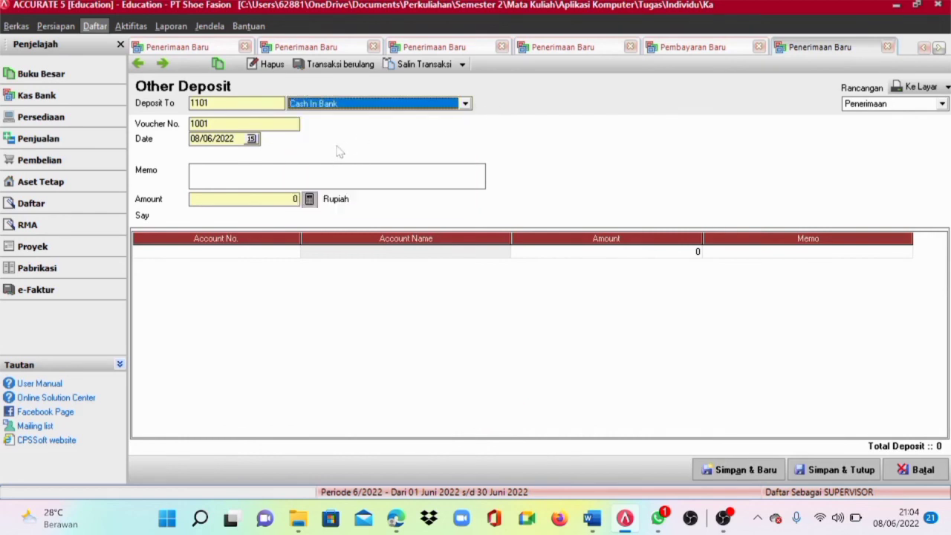
Enter the memo 'penerimaan bunga bank periode januari' and an amount of 800000
left_click(286, 175)
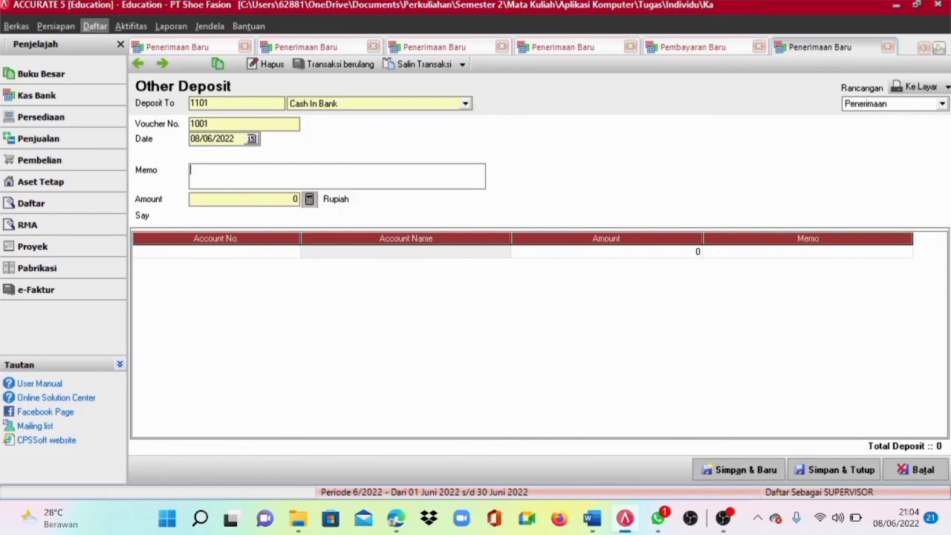
type("penerimaan bunga bank ")
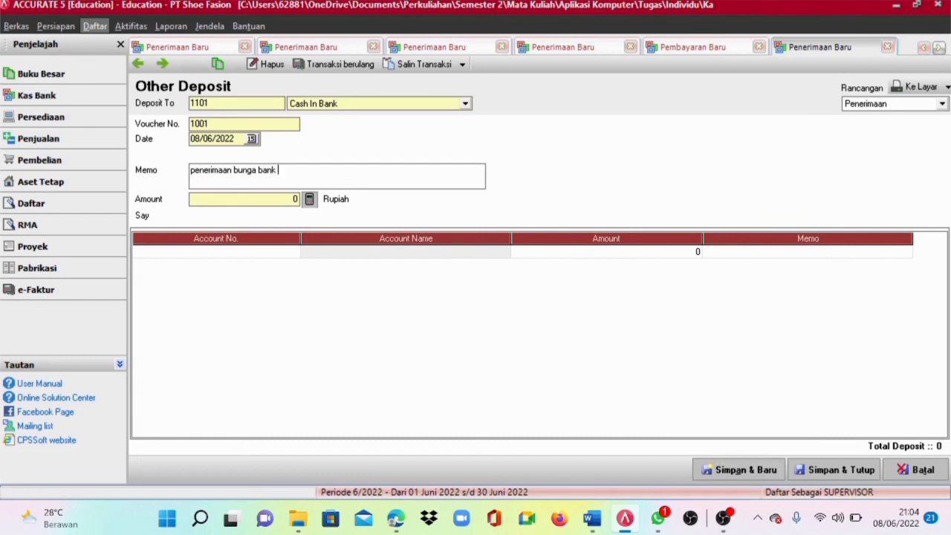
type("periode januari")
left_click(244, 199)
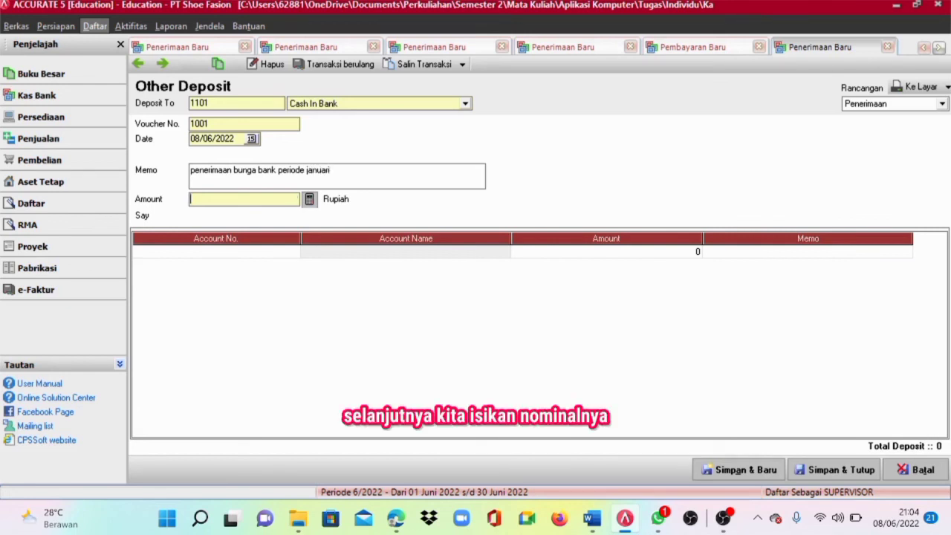
type("800000")
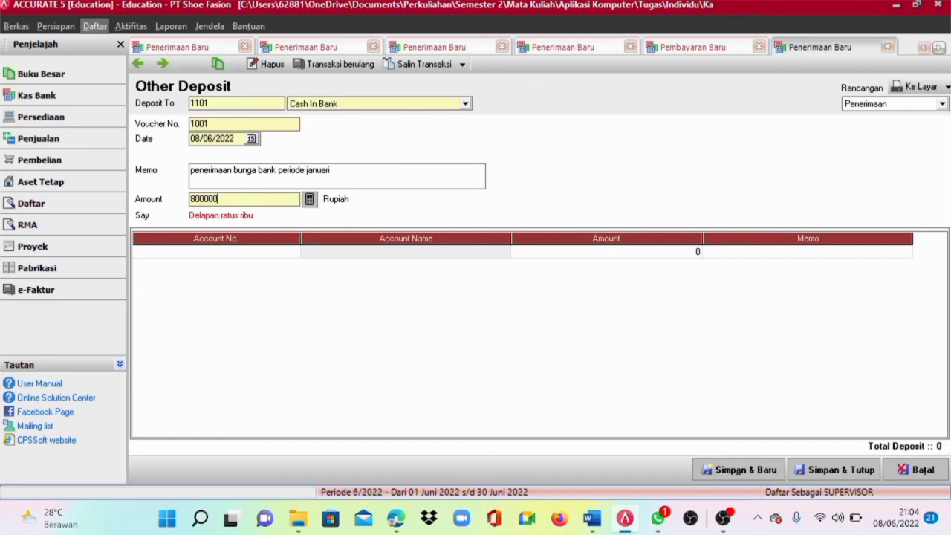
Set the deposit line's account to 8102 Interest Income by searching 'inter'
key("Tab")
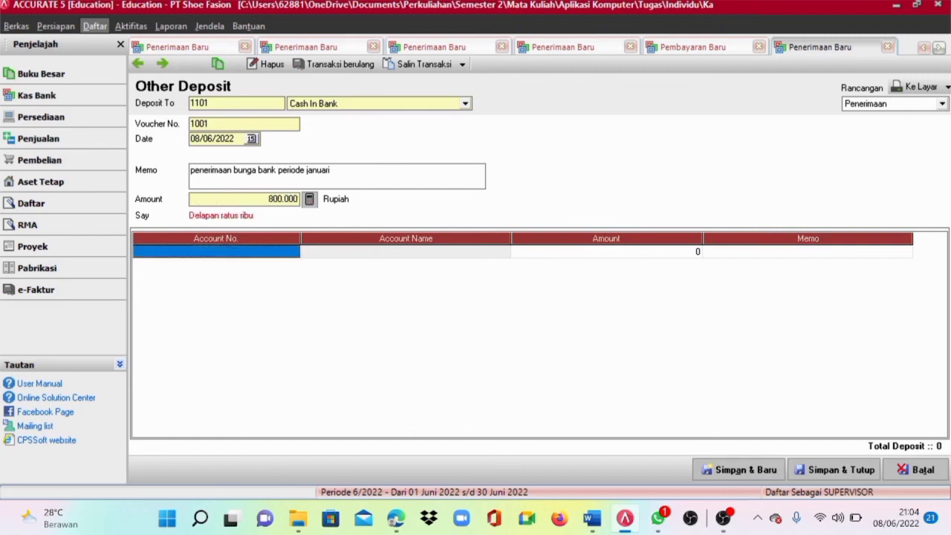
left_click(237, 253)
double_click(236, 253)
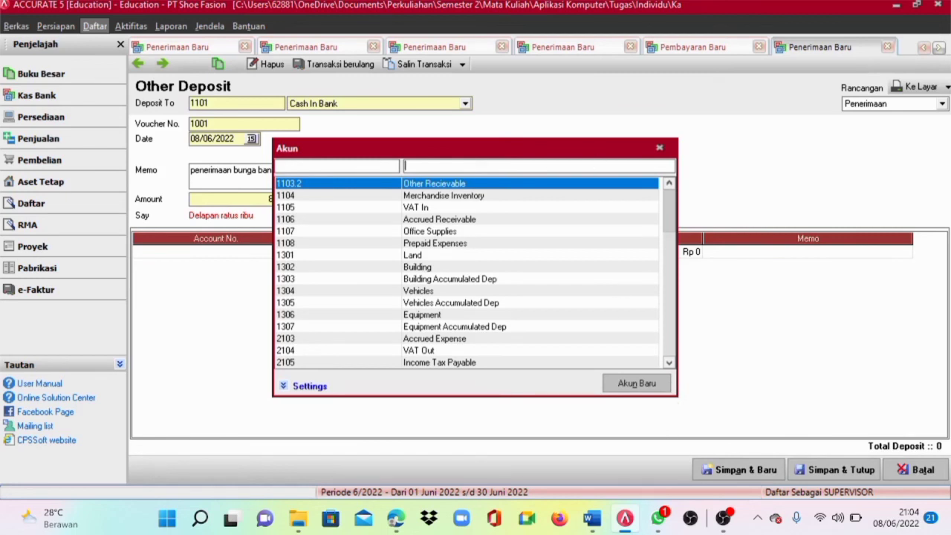
type("inter")
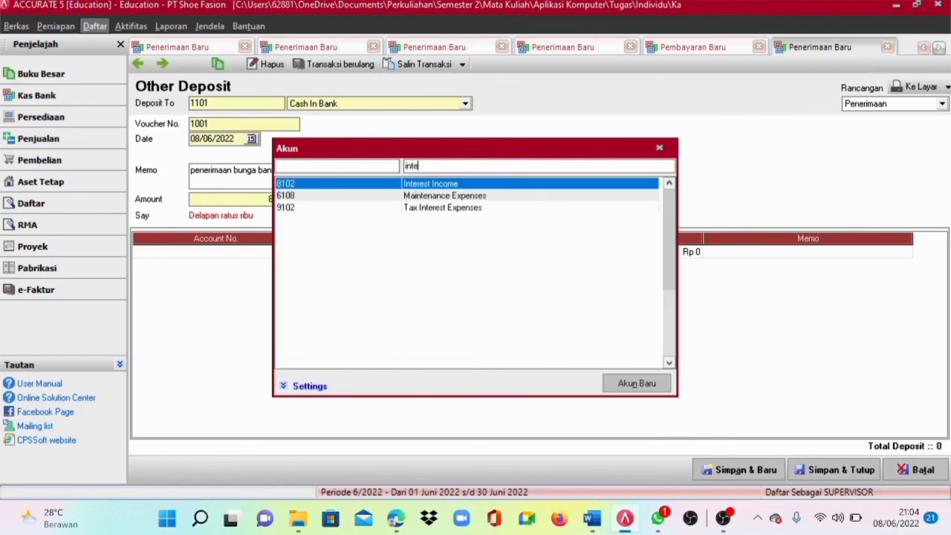
double_click(532, 184)
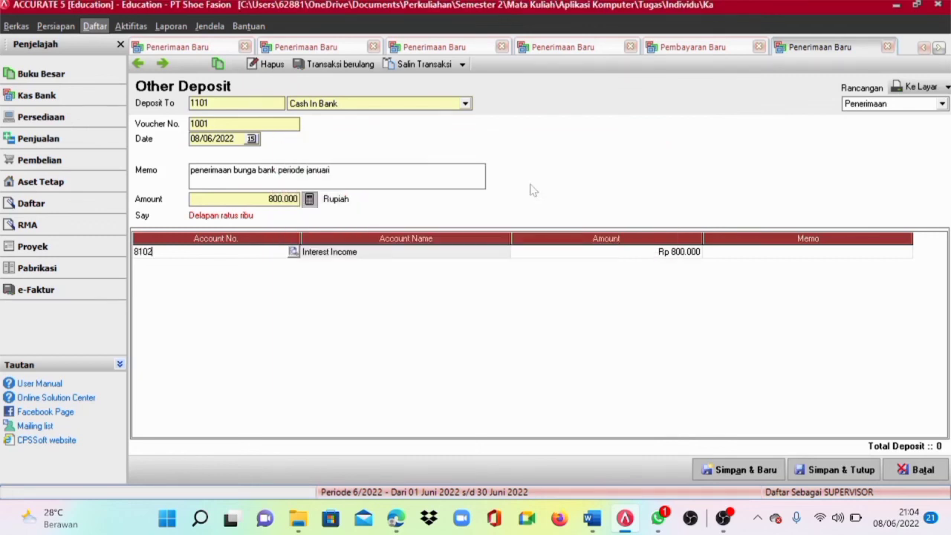
Copy the deposit memo into the Interest Income line's memo and save the deposit
left_click(778, 254)
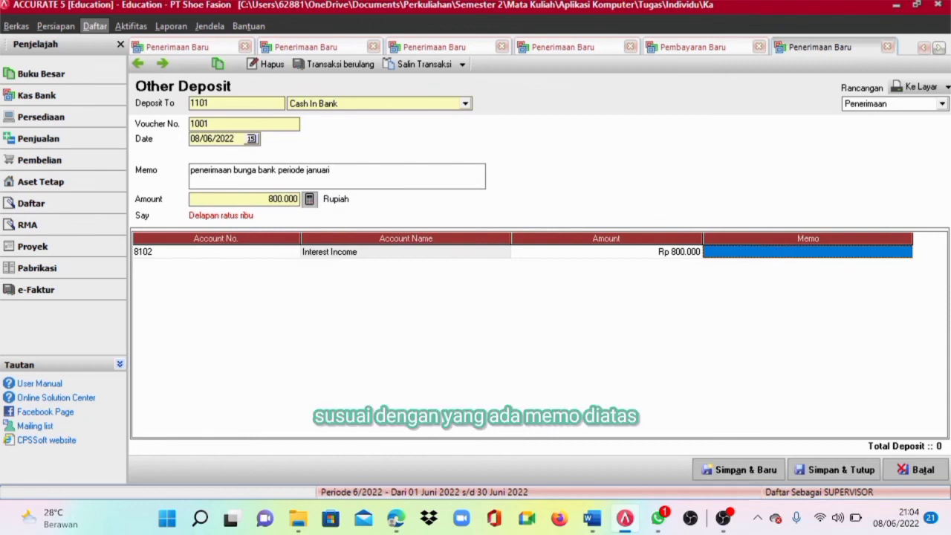
left_click_drag(192, 170, 291, 170)
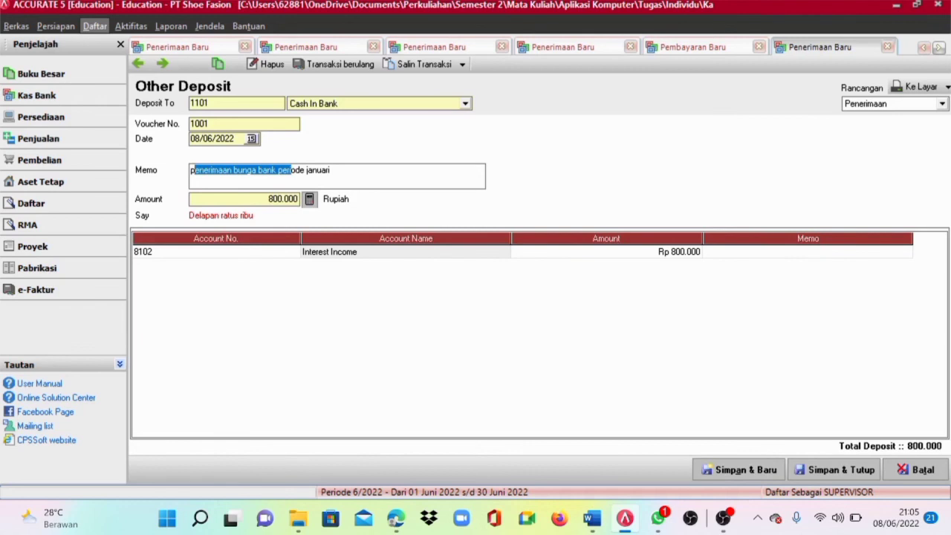
left_click_drag(190, 170, 328, 170)
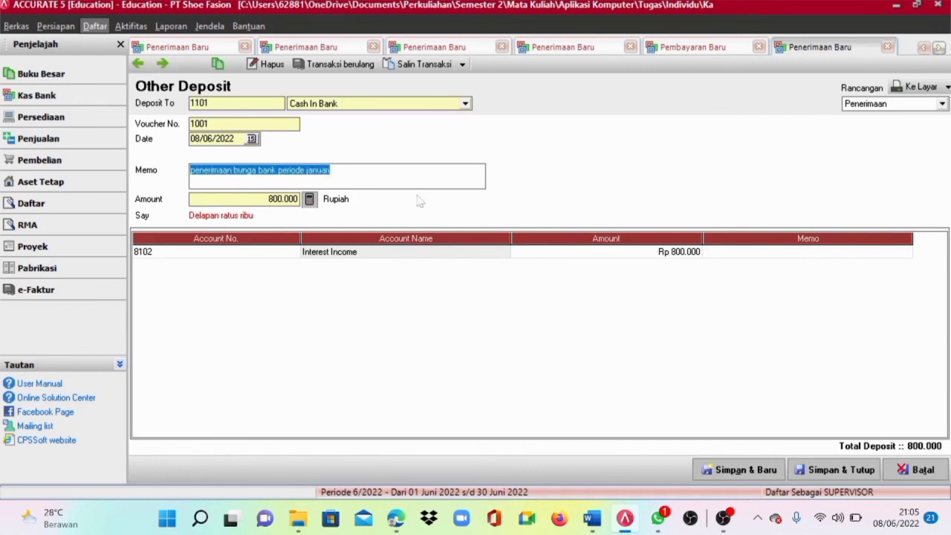
left_click(737, 253)
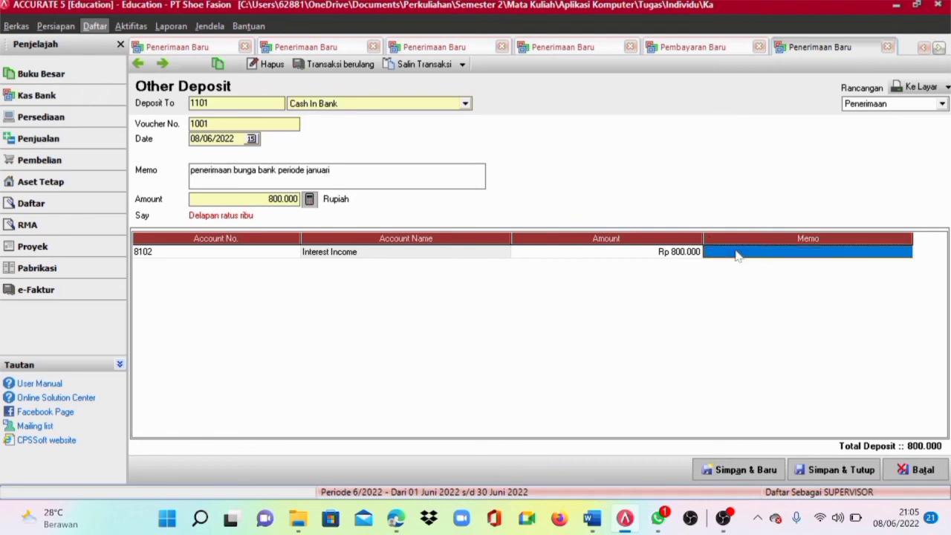
left_click(738, 254)
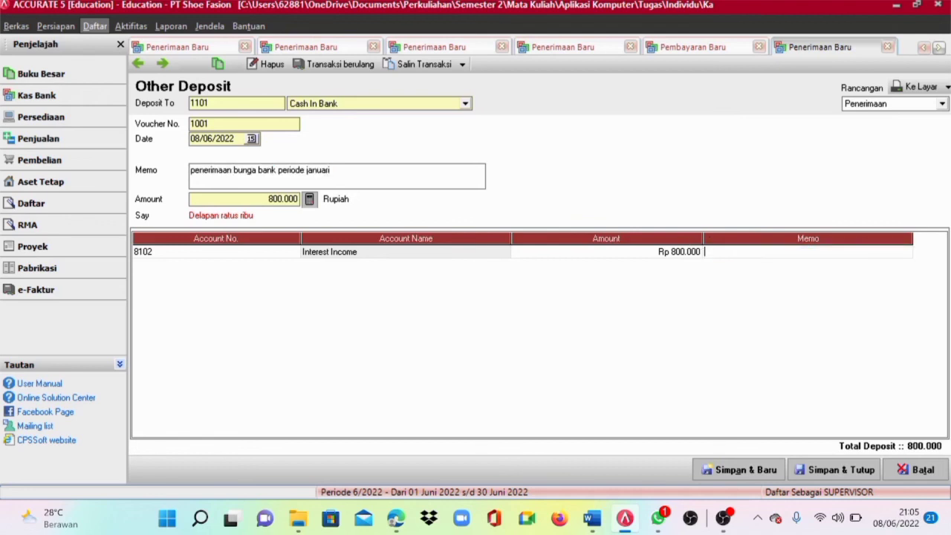
type("penerimaan bunga bank periode januari")
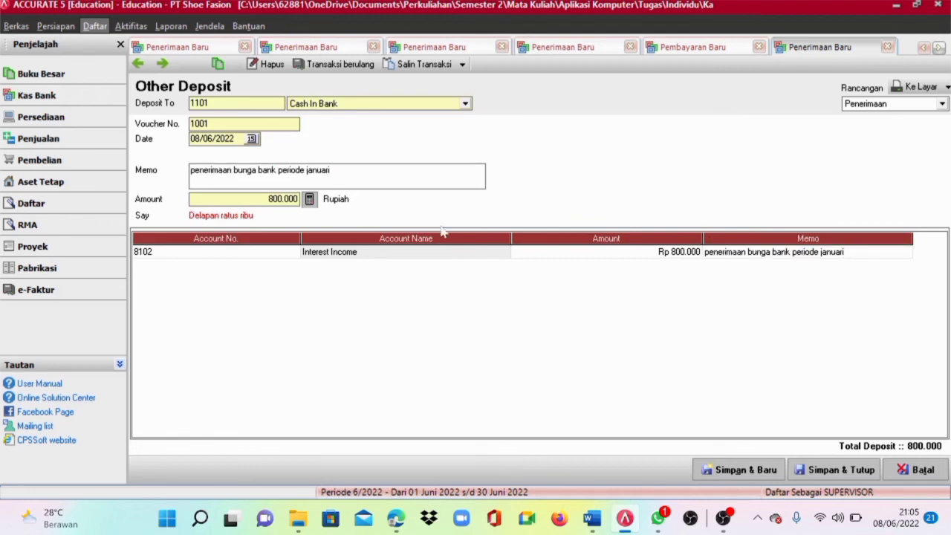
left_click(835, 476)
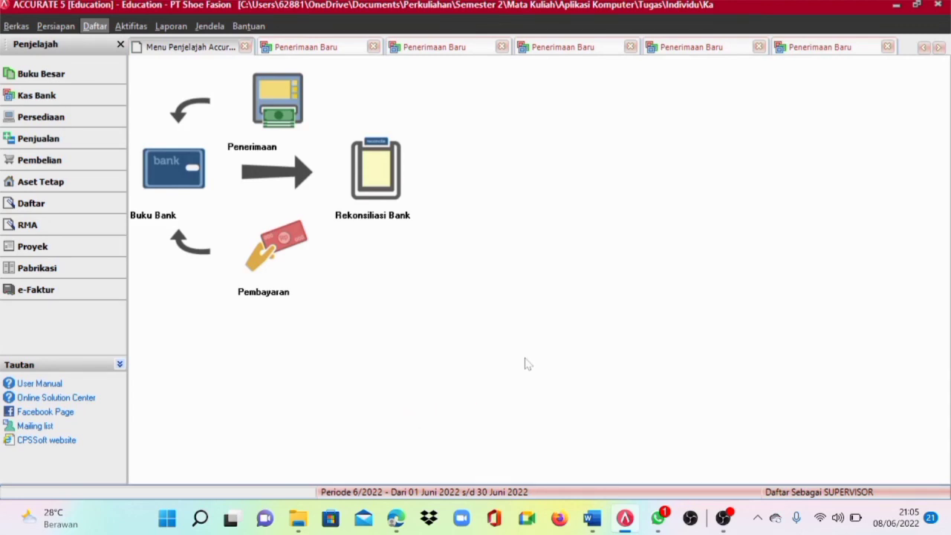
Start an Other Payment from Cash In Bank with memo 'pembayaran atk kanto' and amount 1.000.000
left_click(280, 263)
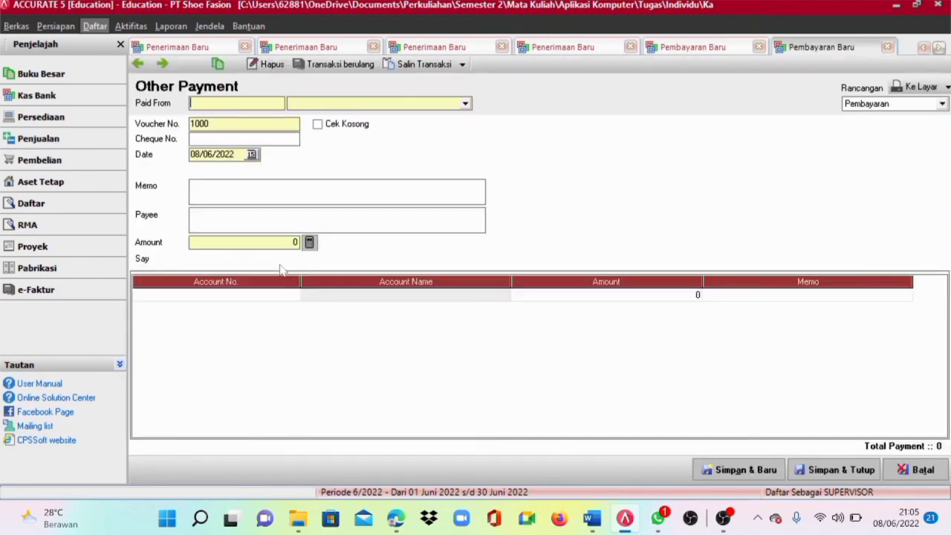
left_click(465, 104)
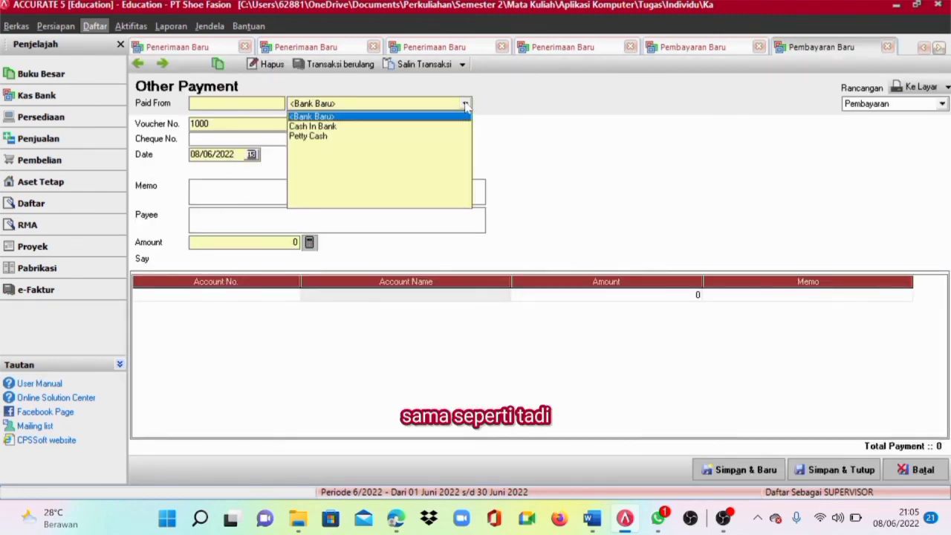
left_click(334, 127)
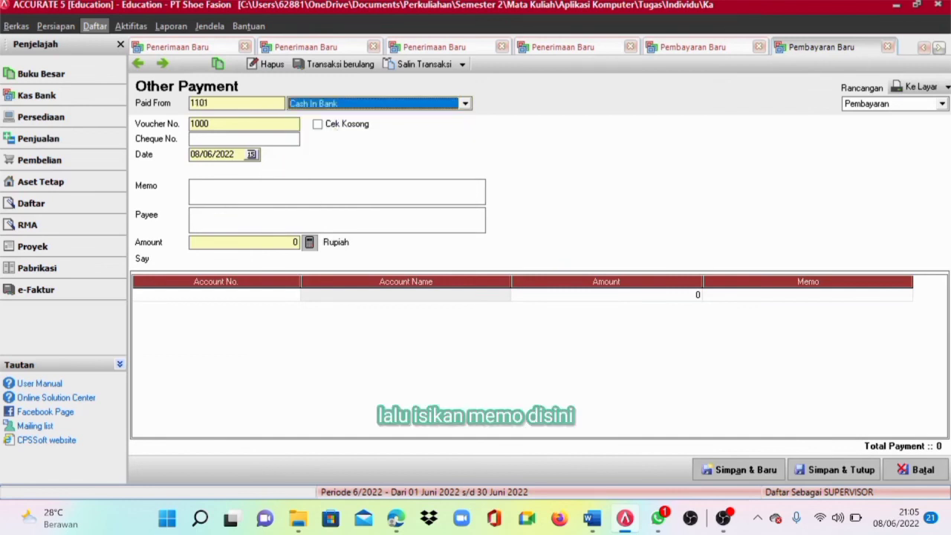
left_click(192, 187)
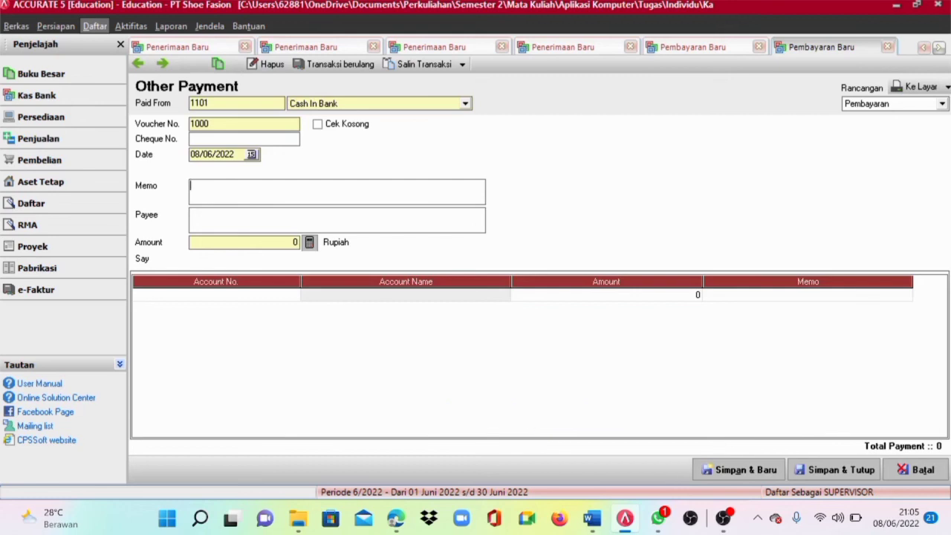
type("pembayaran atk kant")
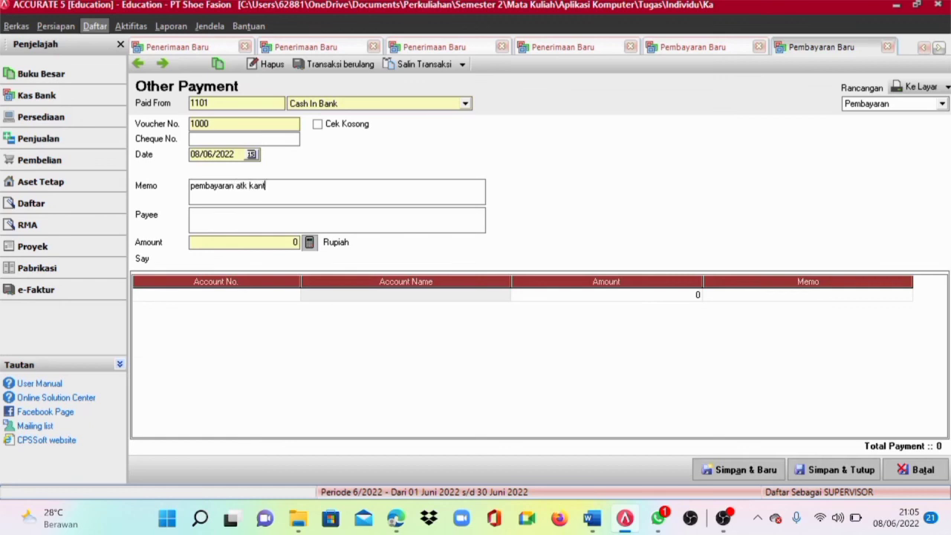
type("or")
left_click(244, 243)
type("1000000")
key("Tab")
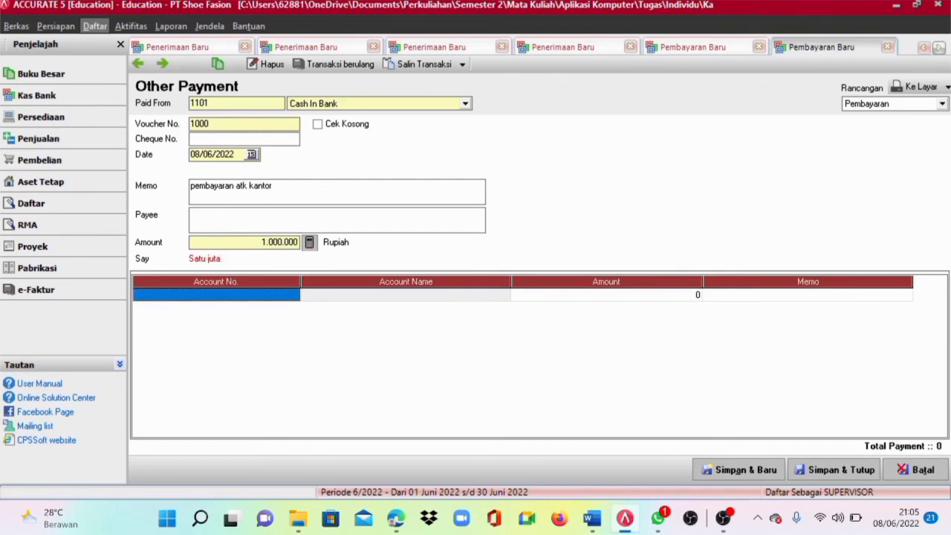
Set the payment line's account to 6110 Supplies Expenses by searching 'su'
double_click(250, 297)
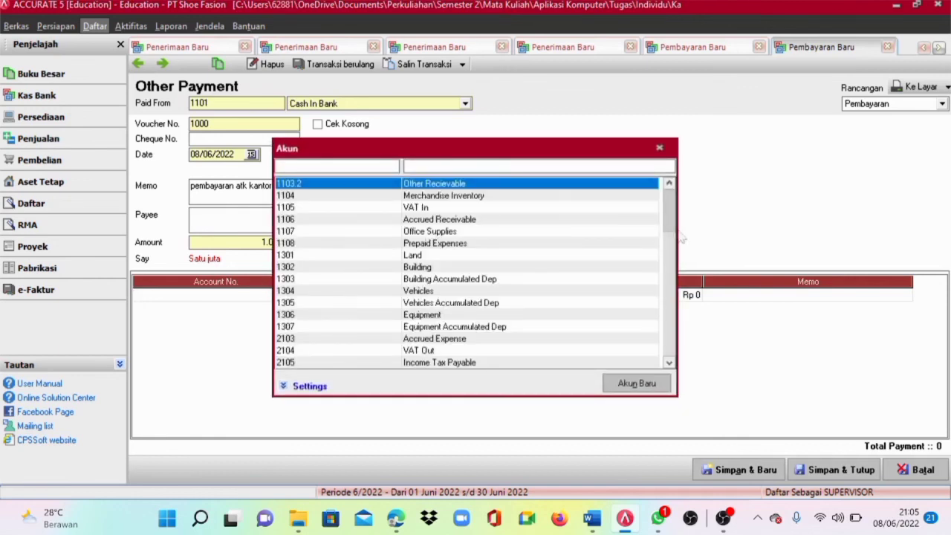
left_click(669, 363)
left_click(669, 363)
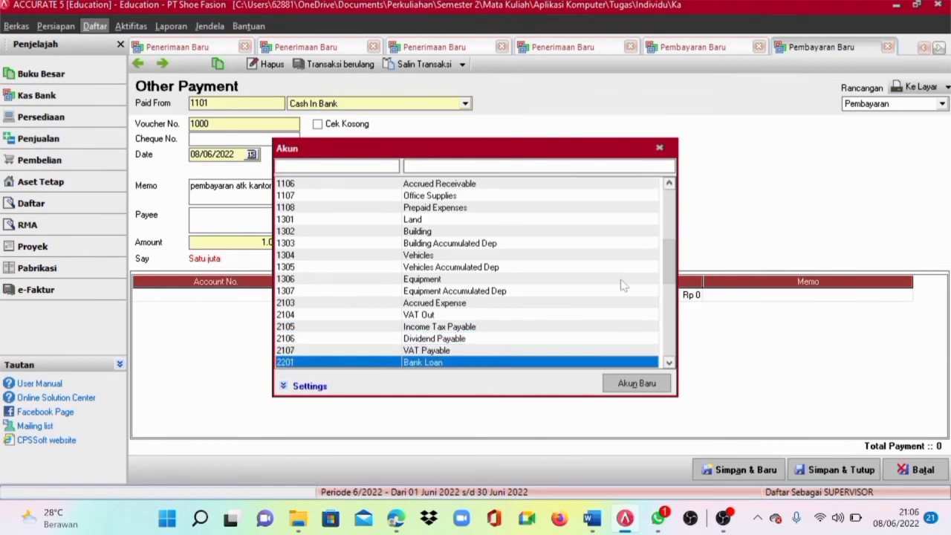
left_click(405, 166)
type("sup")
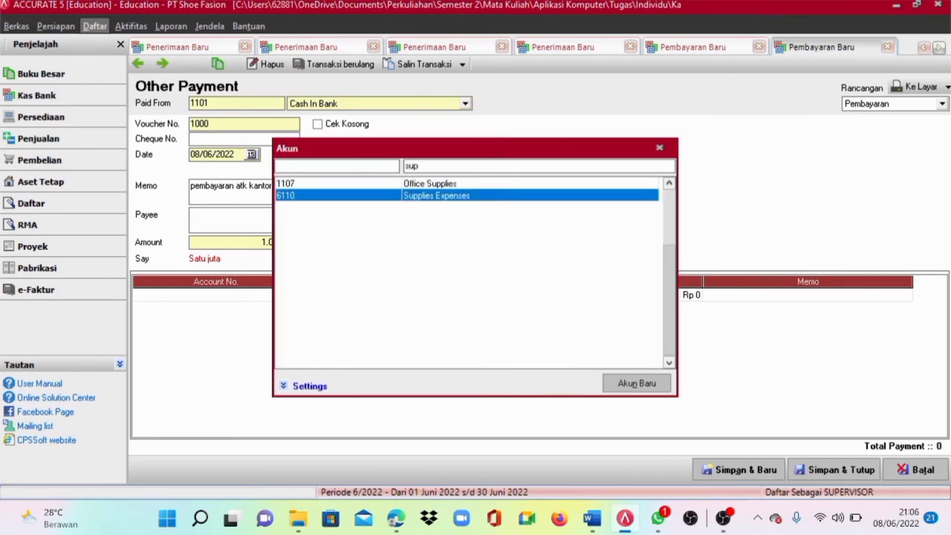
double_click(467, 197)
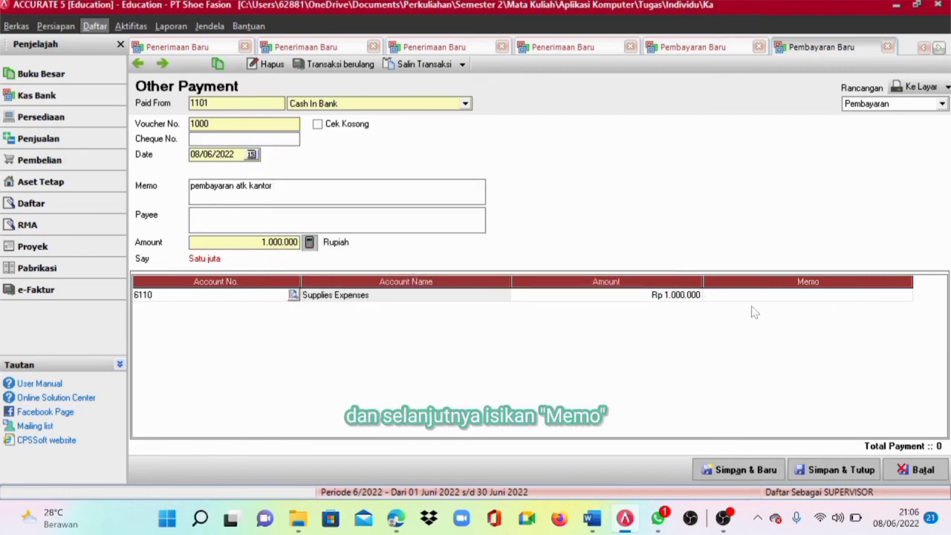
Copy the payment memo into the Supplies Expenses line's memo and save the payment
left_click(774, 298)
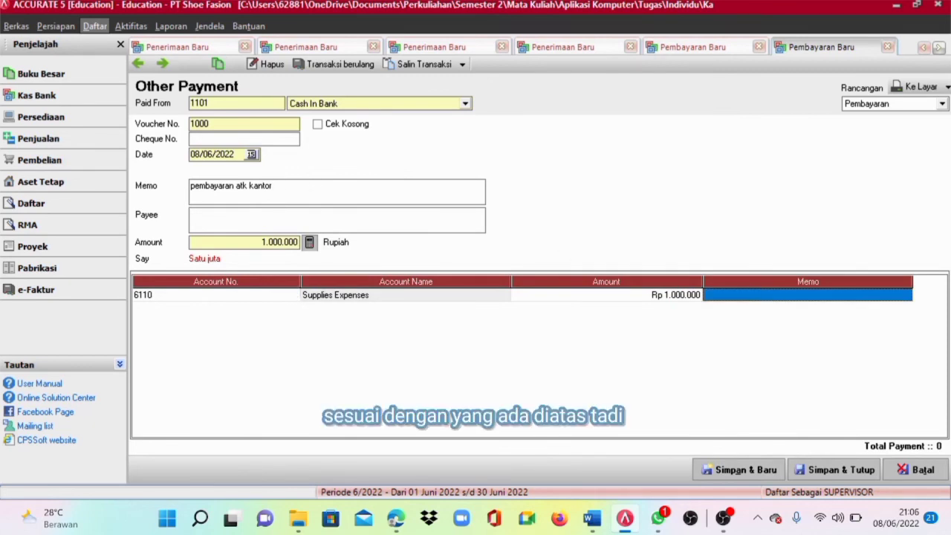
left_click_drag(190, 186, 273, 186)
key("ctrl+c")
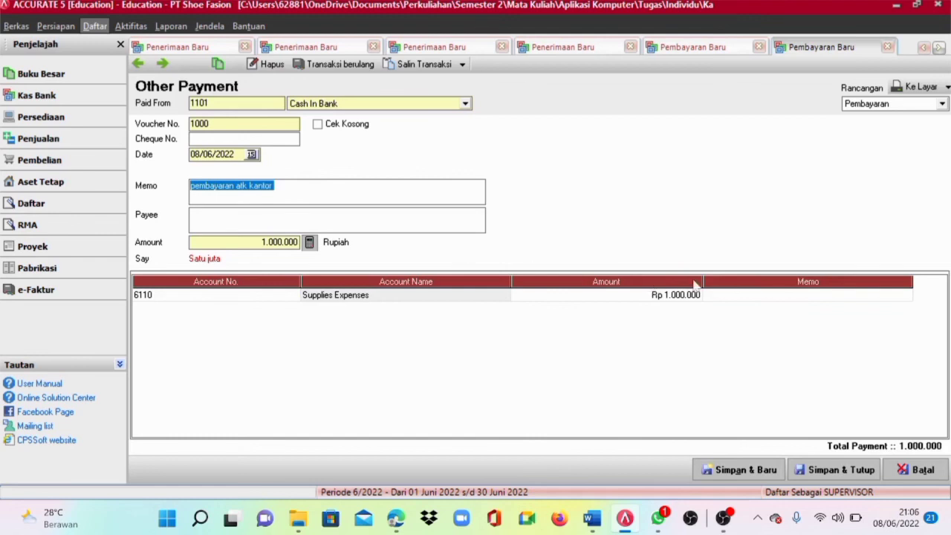
left_click(747, 296)
key("ctrl+v")
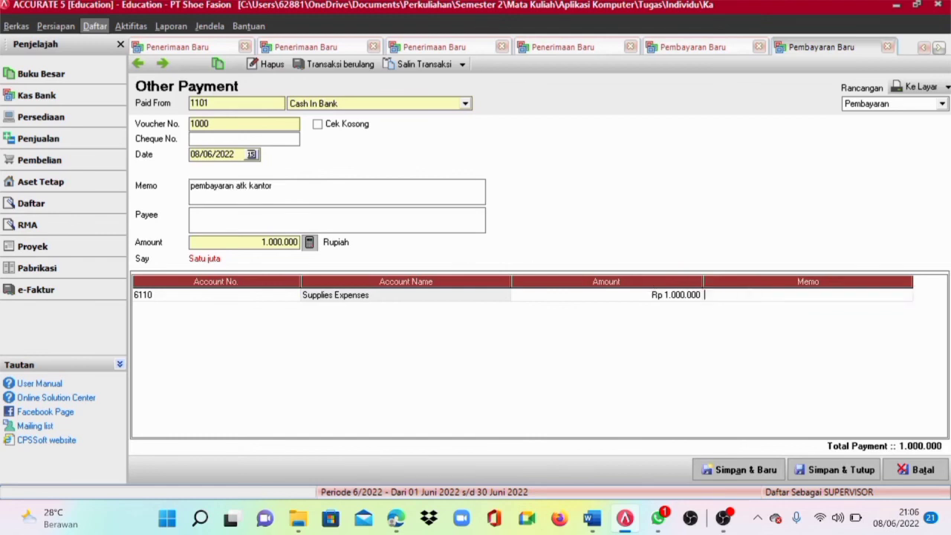
key("ctrl+v")
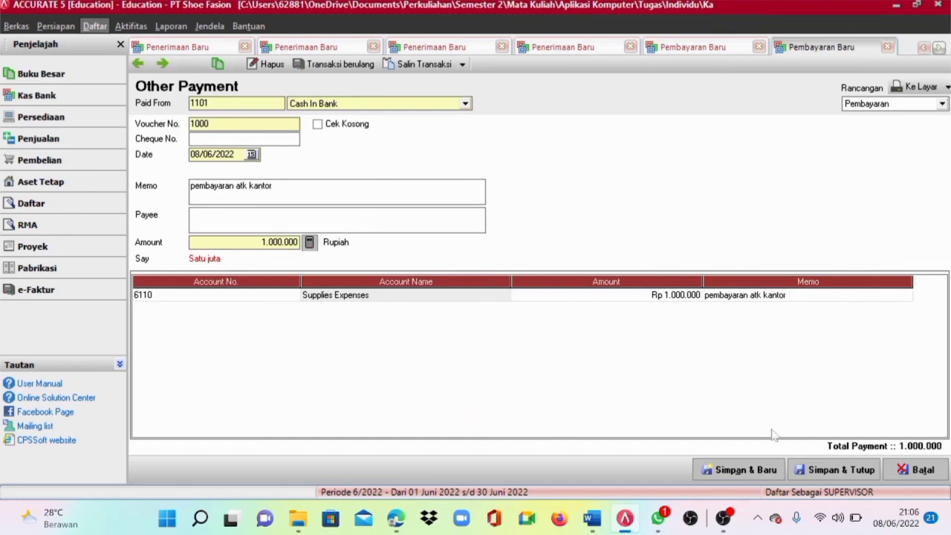
left_click(858, 475)
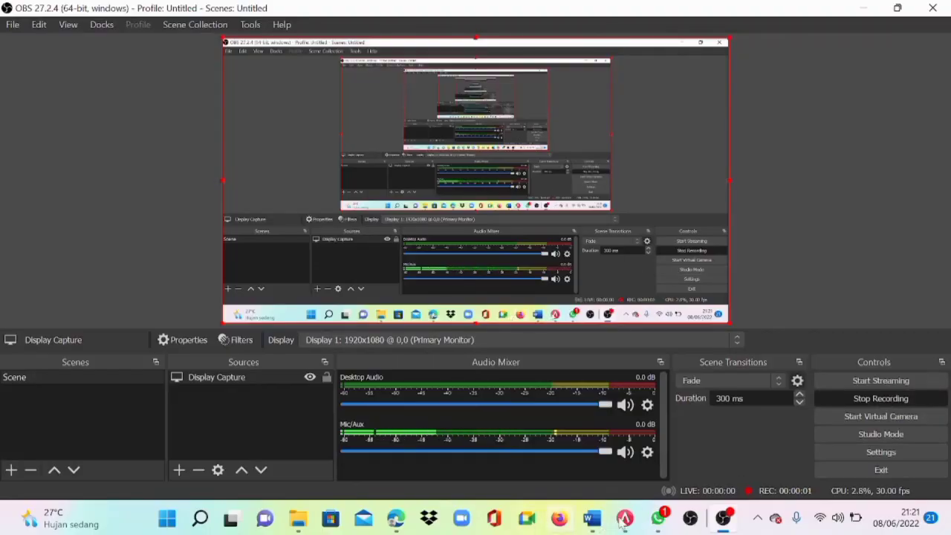
left_click(625, 517)
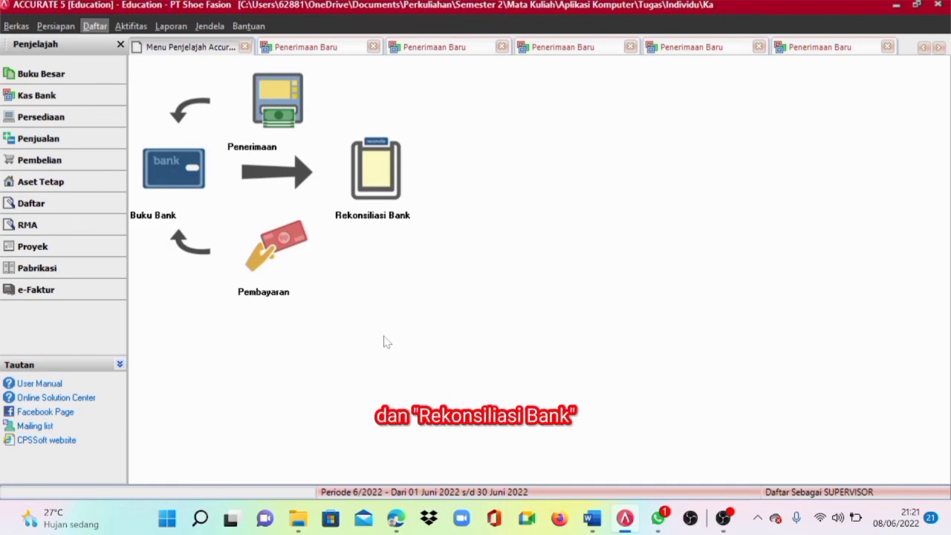
left_click(167, 185)
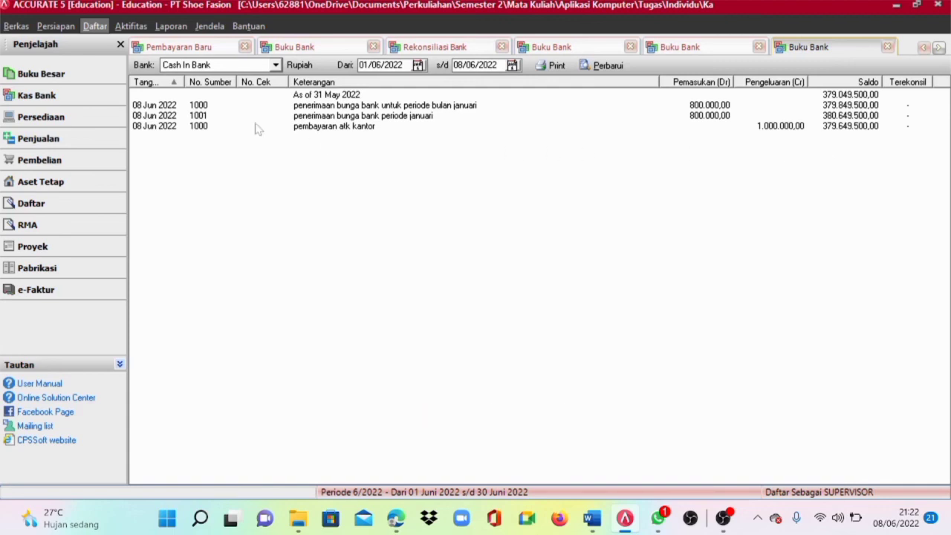
left_click(70, 97)
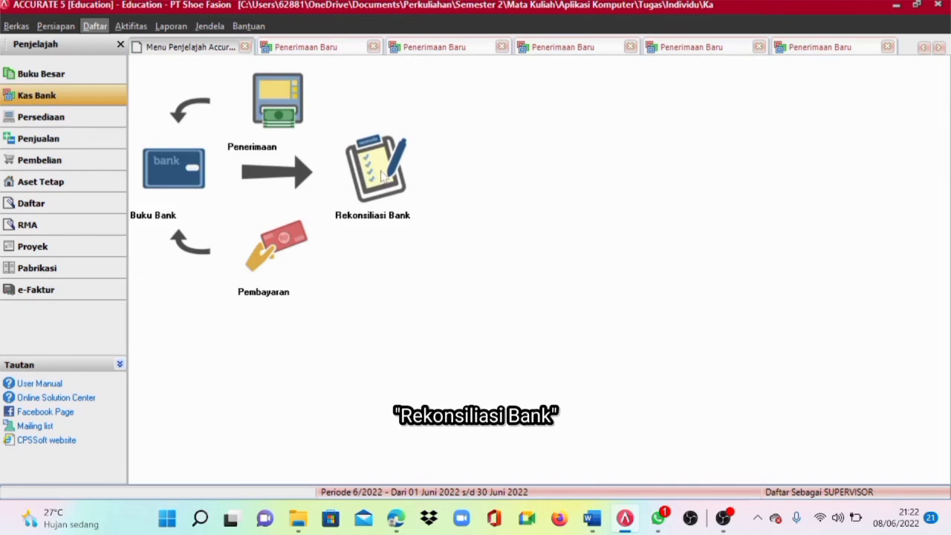
Start a bank reconciliation for Cash In Bank with statement balance 379.649.500
left_click(382, 175)
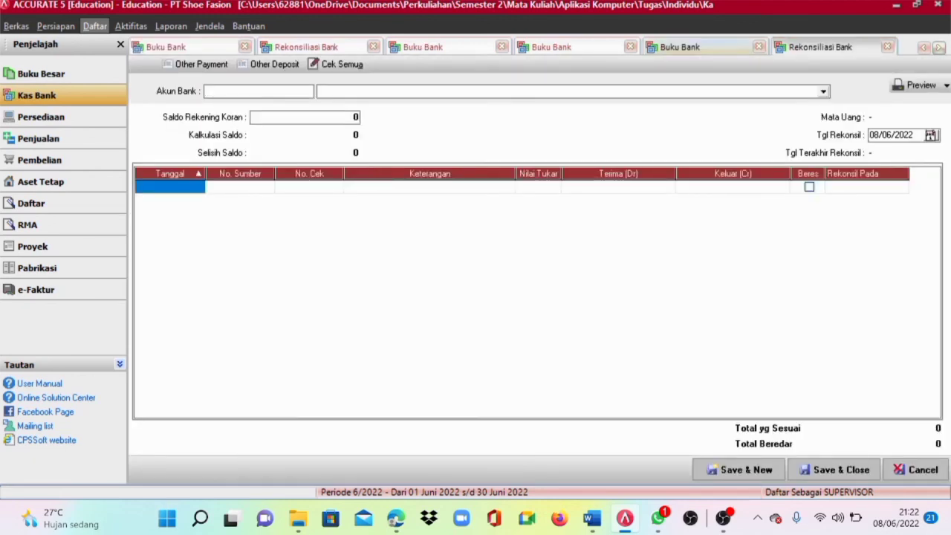
left_click(823, 91)
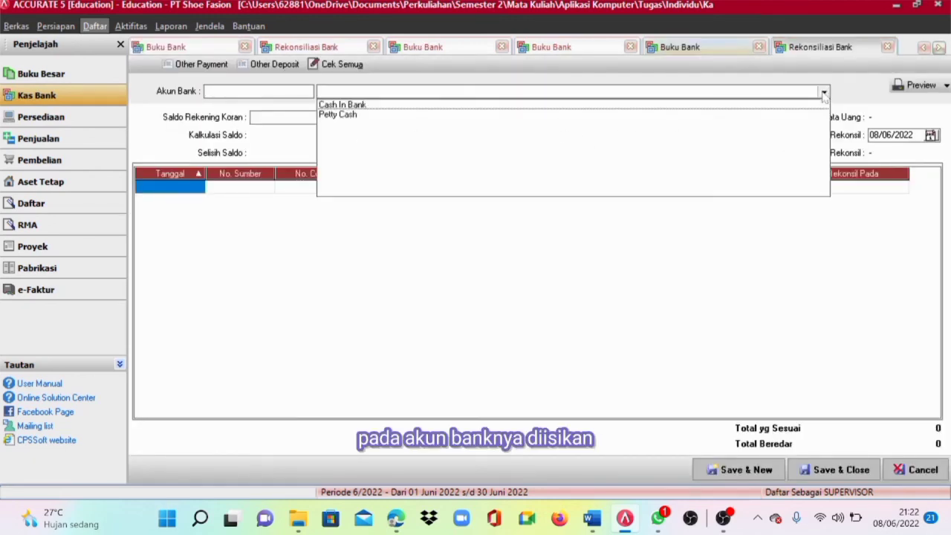
left_click(378, 107)
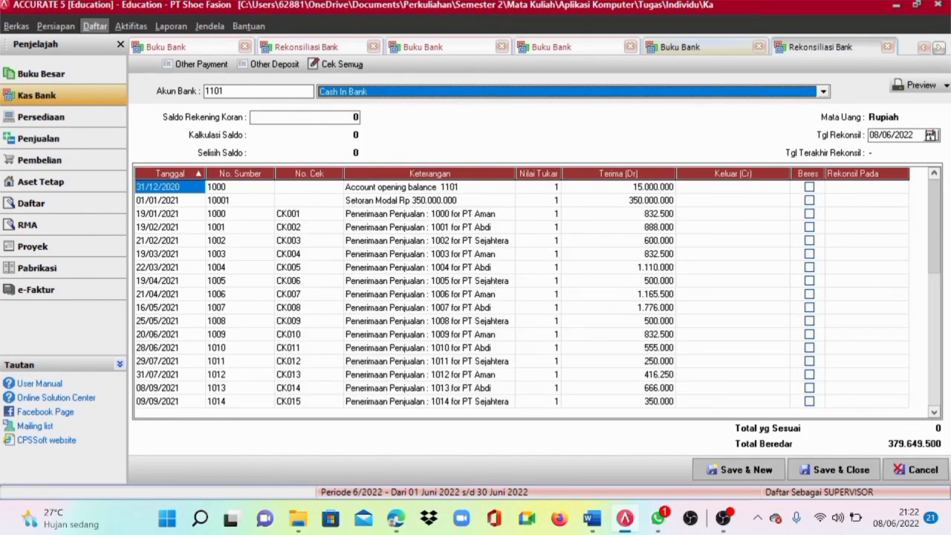
left_click(257, 117)
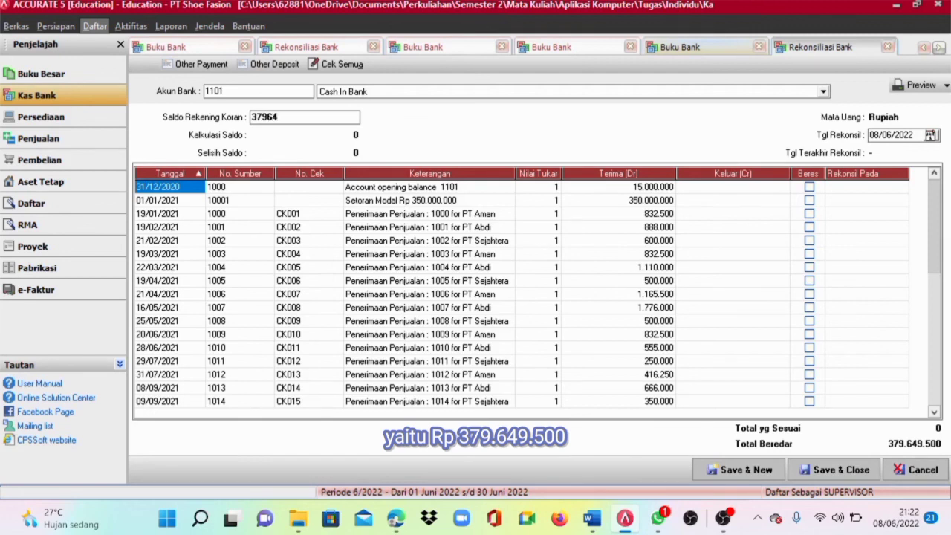
type("500")
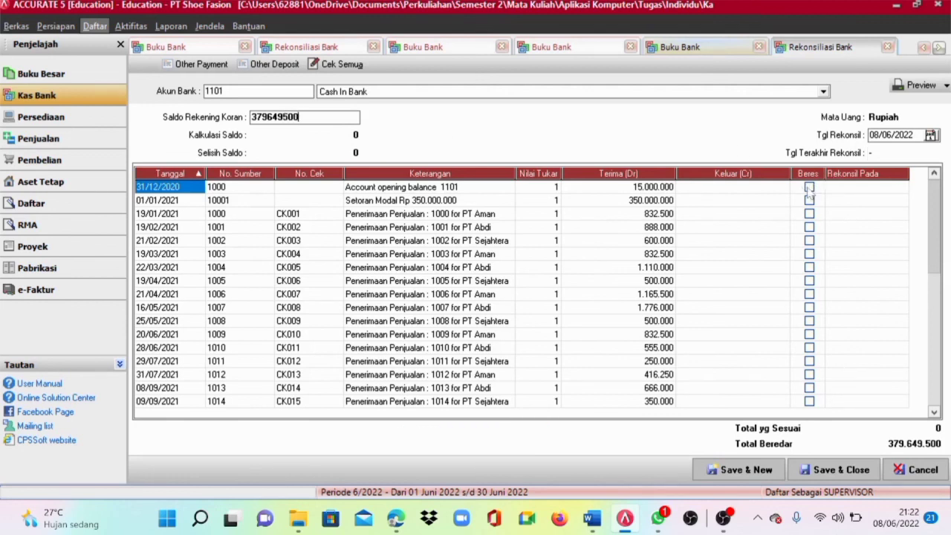
Mark the opening balance, capital deposit and sales receipts through 09/09/2021 as cleared
left_click(810, 187)
left_click(810, 201)
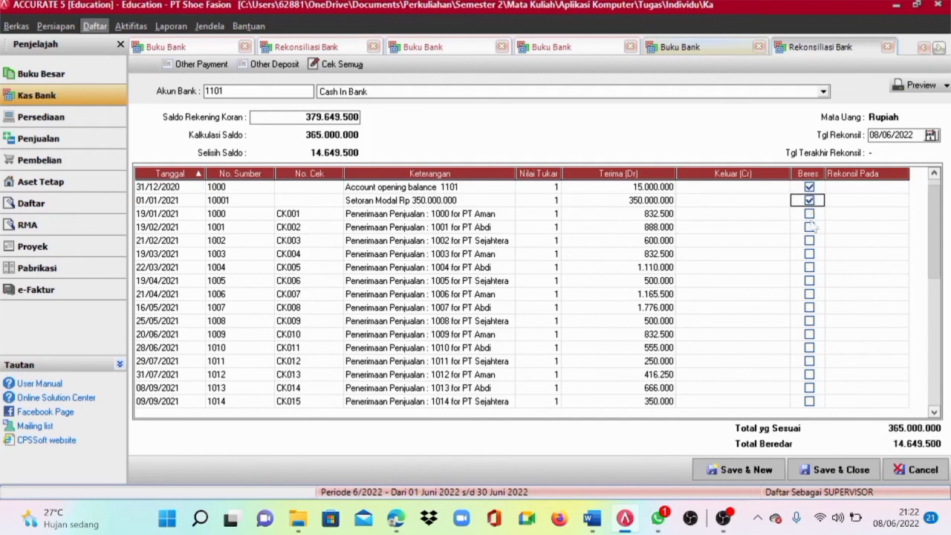
left_click(810, 214)
left_click(810, 227)
left_click(810, 240)
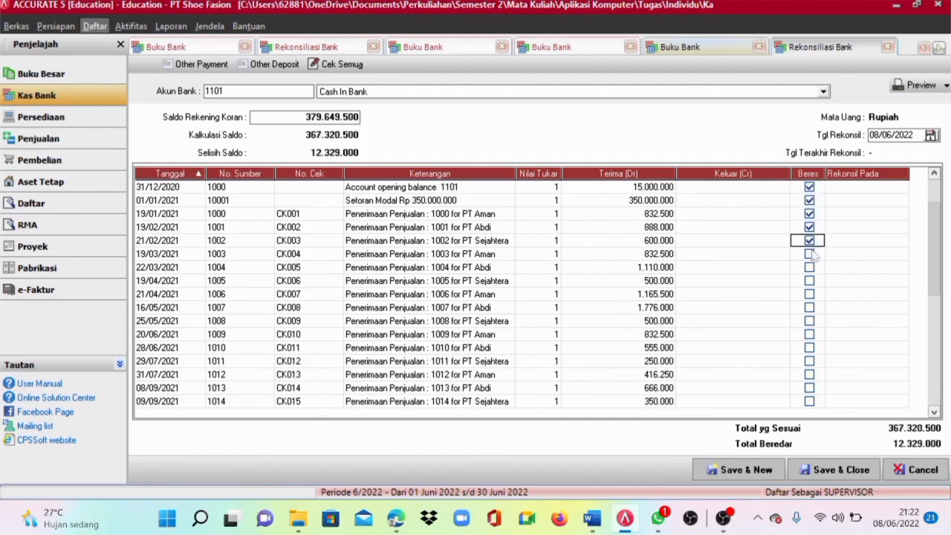
left_click(810, 254)
left_click(810, 268)
left_click(810, 281)
left_click(810, 294)
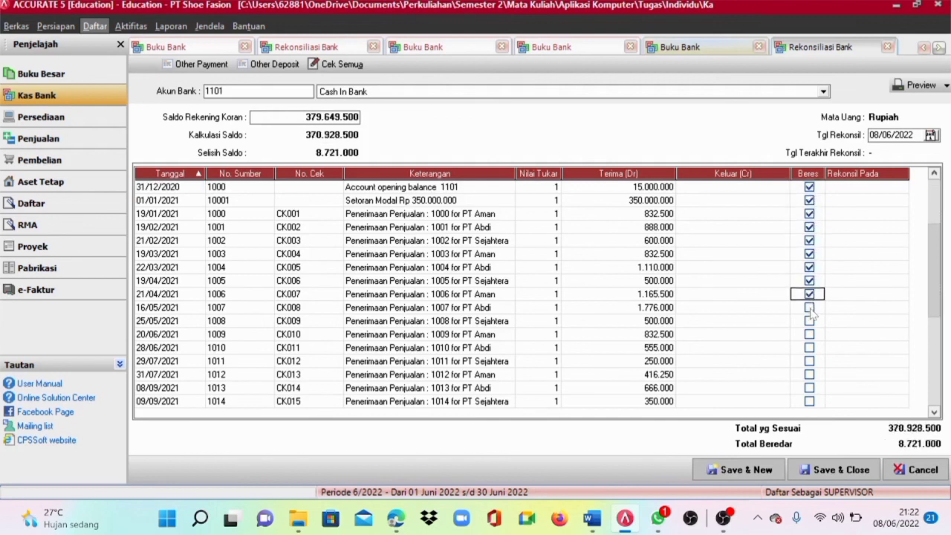
left_click(810, 308)
left_click(810, 321)
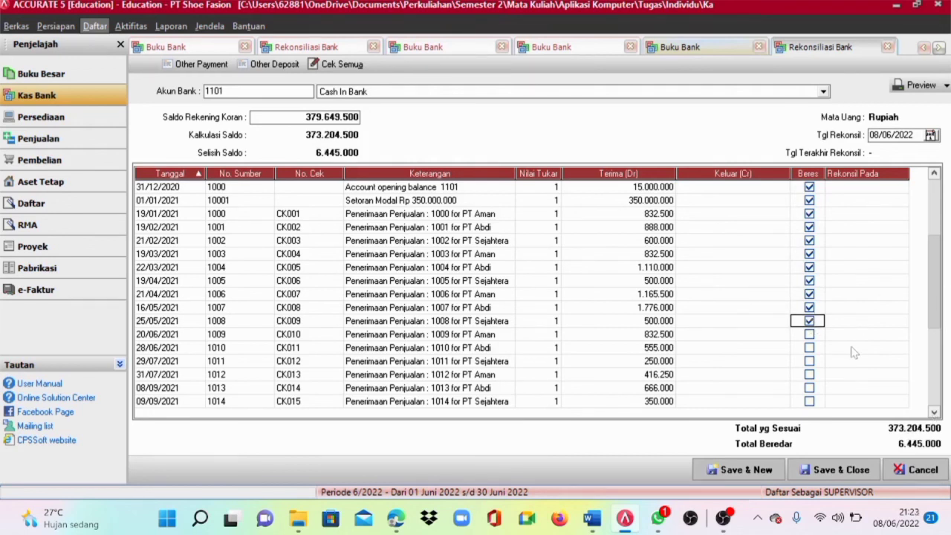
left_click(810, 335)
left_click(809, 347)
left_click(810, 361)
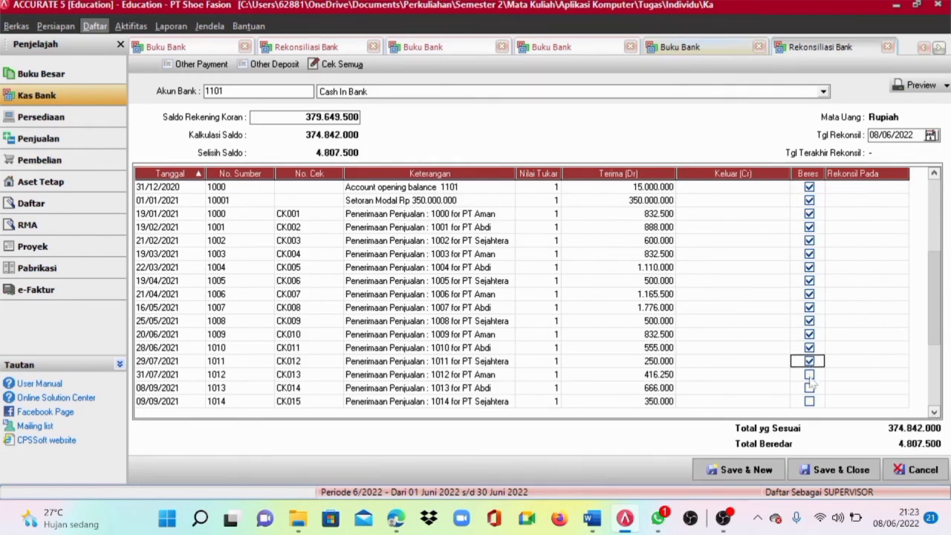
left_click(810, 374)
left_click(810, 388)
left_click(809, 402)
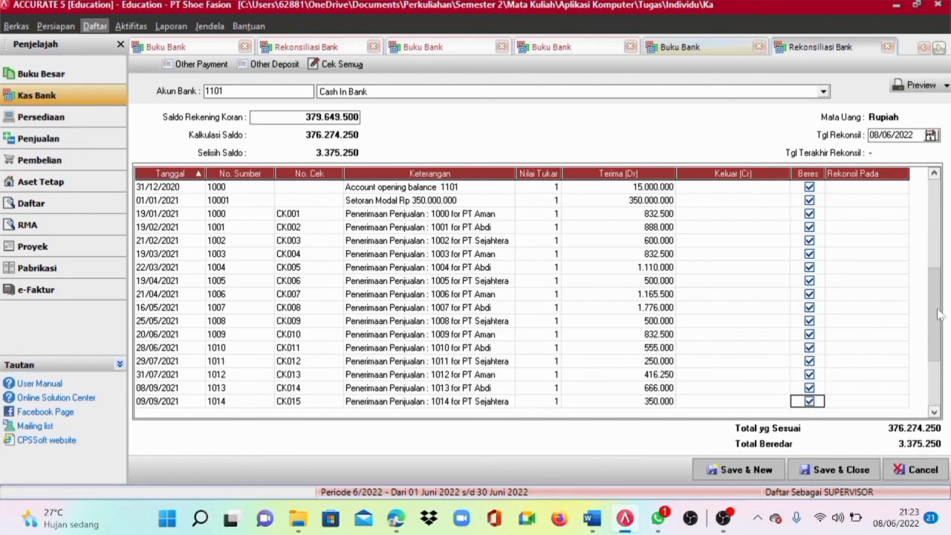
Mark the receipts from 23/09/2021, both 800.000 interest receipts and the office-supplies payment cleared
scroll(921, 387, "down", 11)
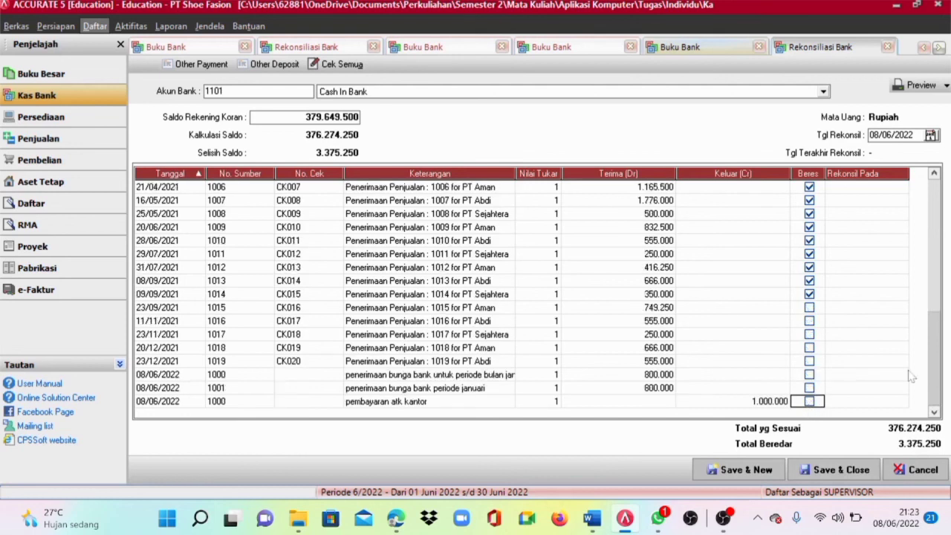
left_click(809, 307)
left_click(809, 320)
left_click(809, 334)
left_click(809, 347)
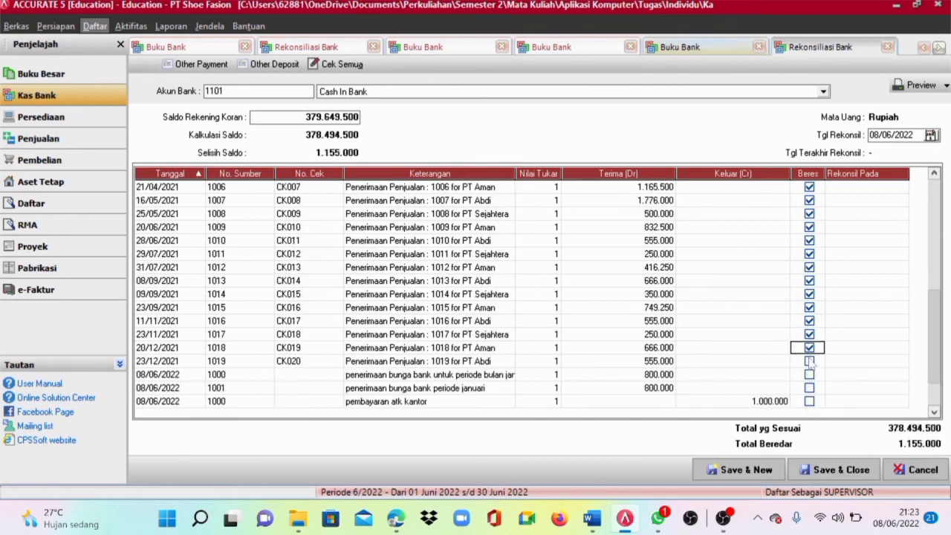
left_click(809, 360)
left_click(809, 373)
left_click(809, 387)
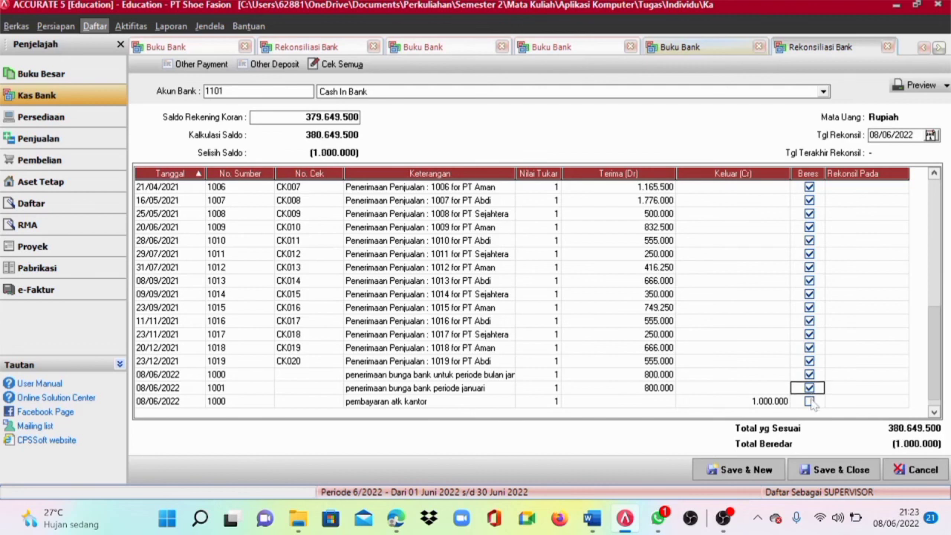
left_click(809, 401)
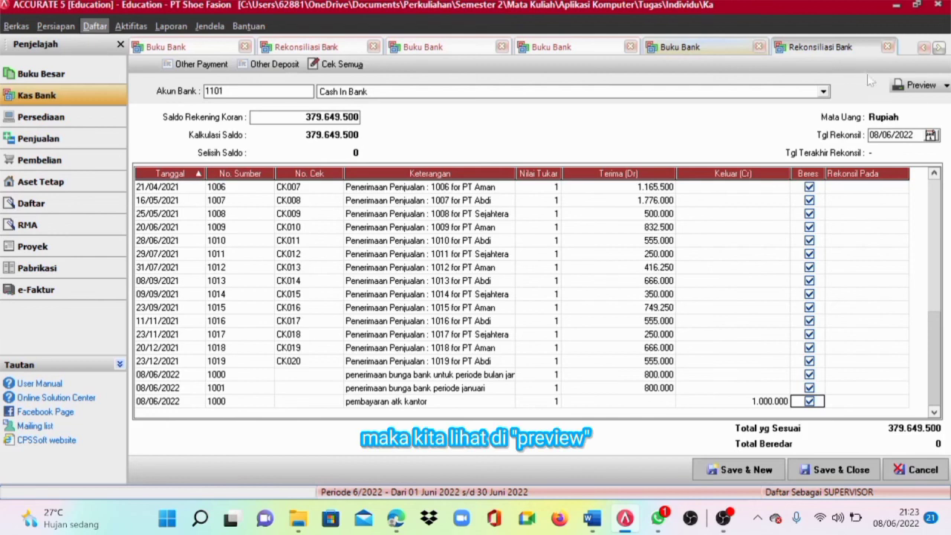
Preview the Cash In Bank reconciliation report, then save and close the reconciliation
left_click(903, 87)
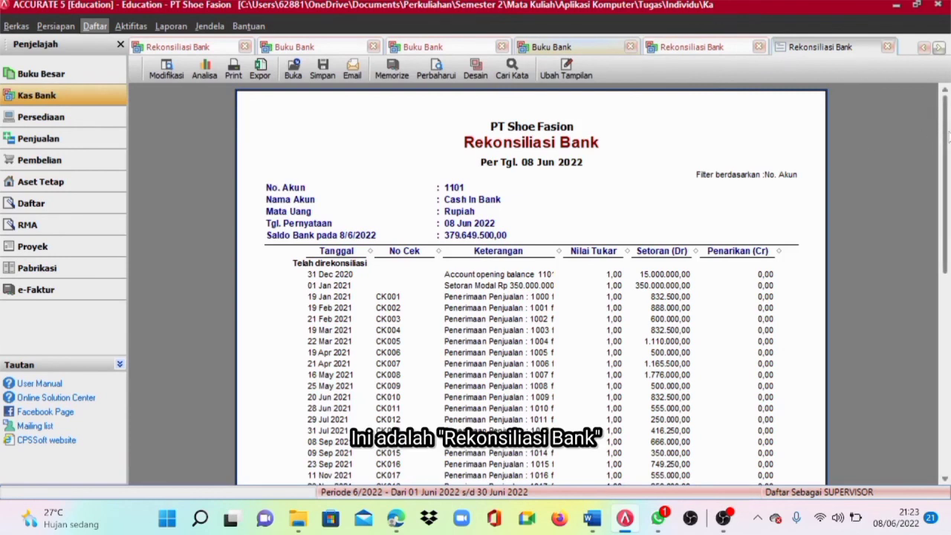
mouse_move(946, 138)
left_mouse_down()
mouse_move(919, 261)
mouse_move(936, 147)
left_mouse_up()
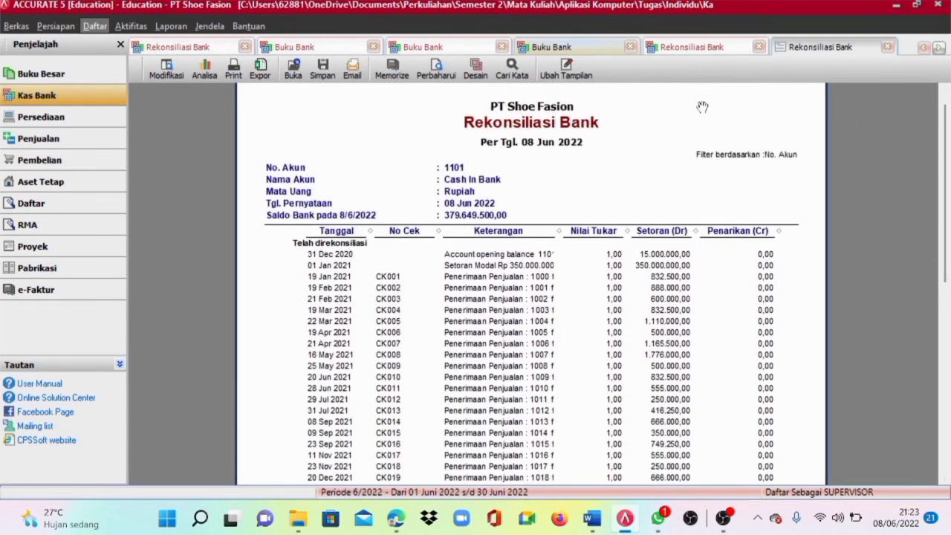
scroll(942, 157, "up", 1)
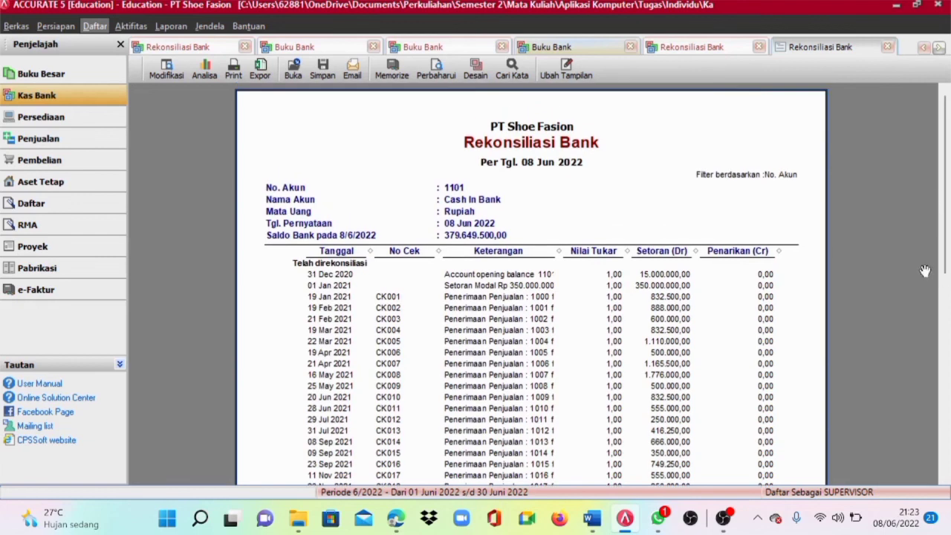
left_click(888, 47)
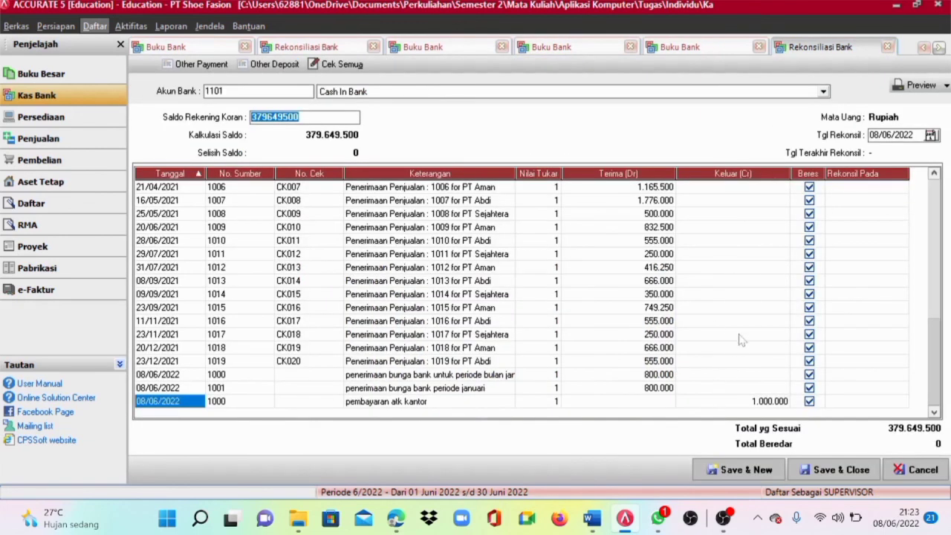
left_click(823, 466)
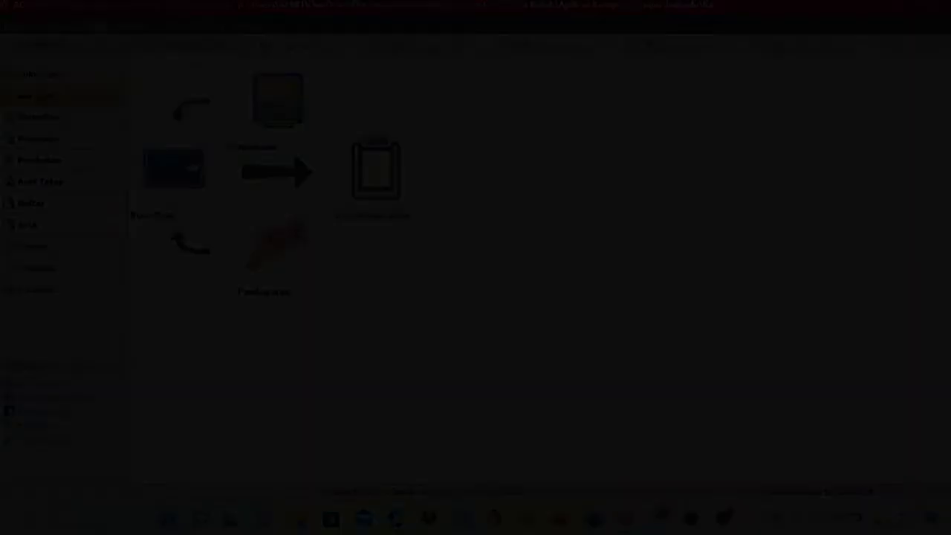